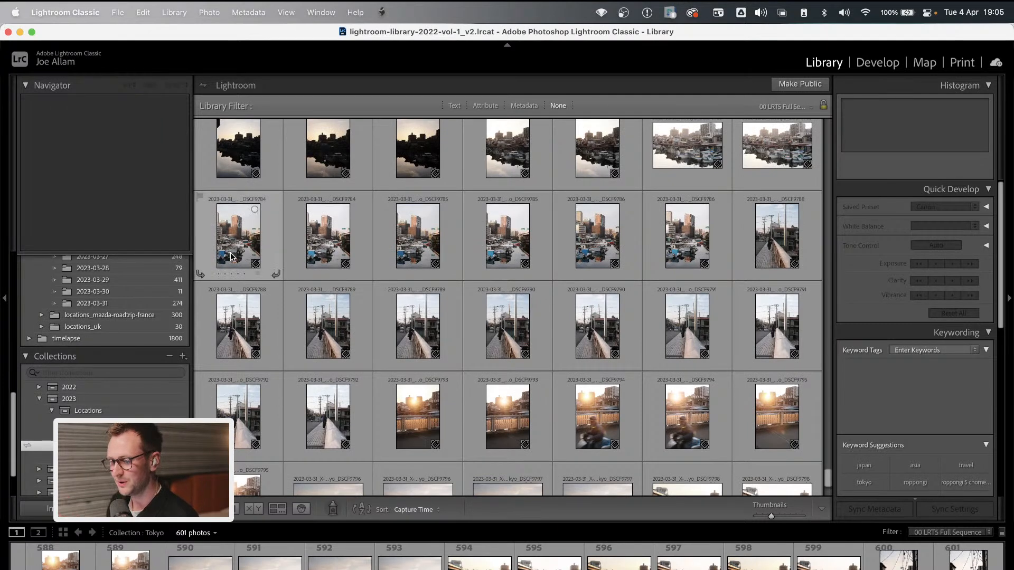
Collapse the Navigator and Folders sections so that the Collections tree is fully in view
mouse_move(231, 257)
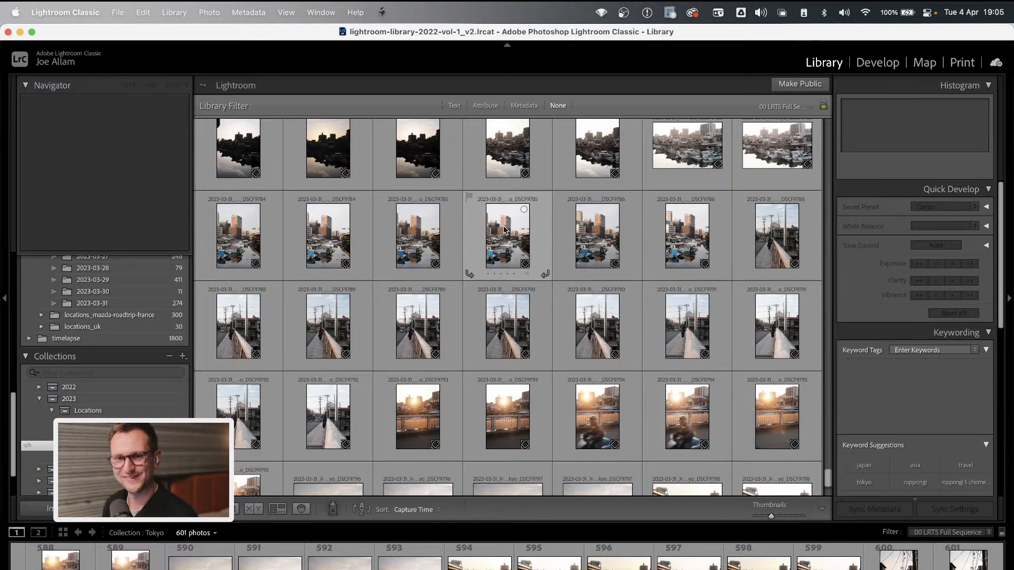
mouse_move(504, 231)
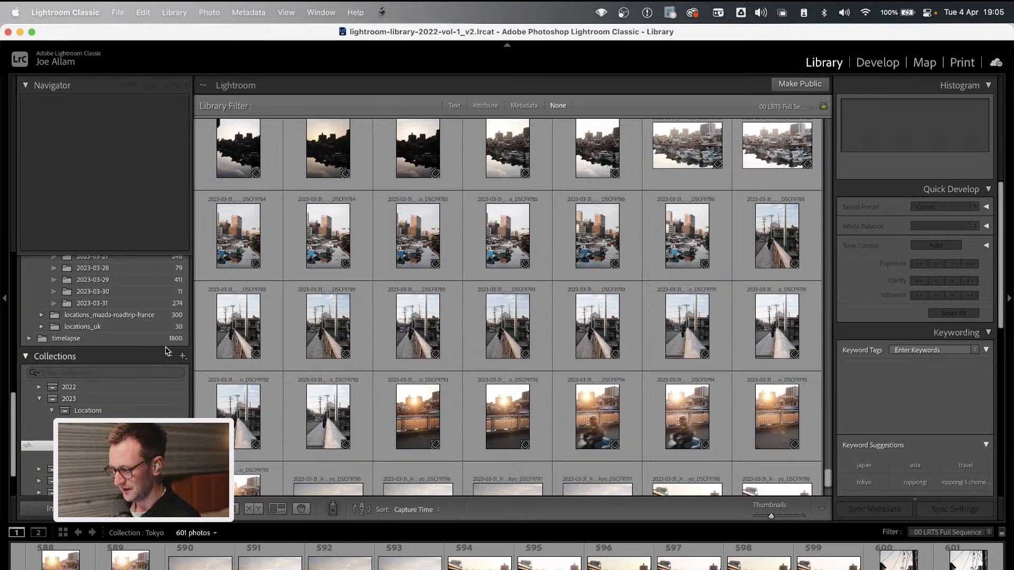
click(32, 87)
scroll(40, 143, up, 5)
scroll(41, 144, up, 5)
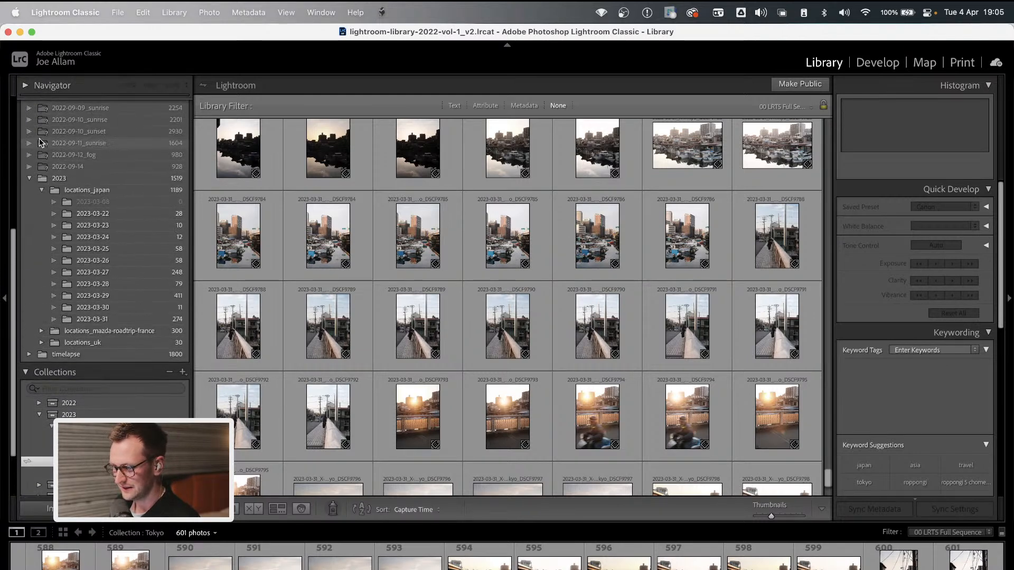
click(26, 122)
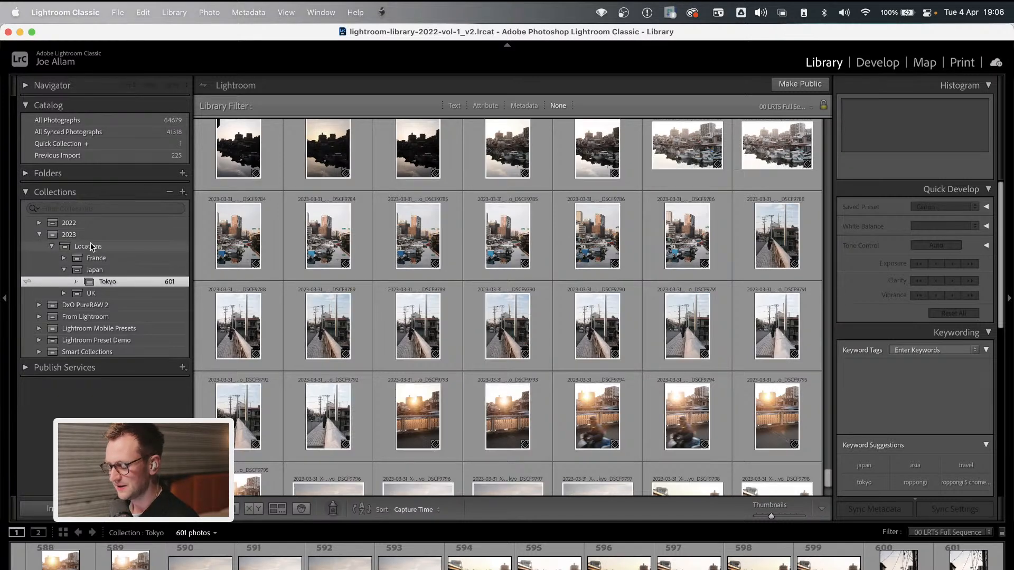
Look through the 2022 collection set down to its Locations and UK collections, and collapse the set again
click(40, 222)
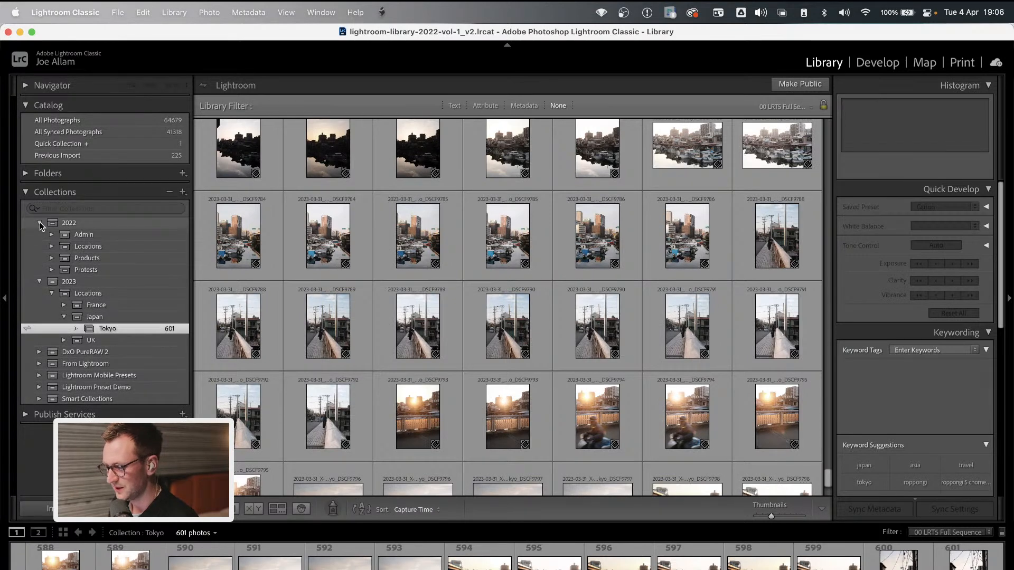
click(51, 247)
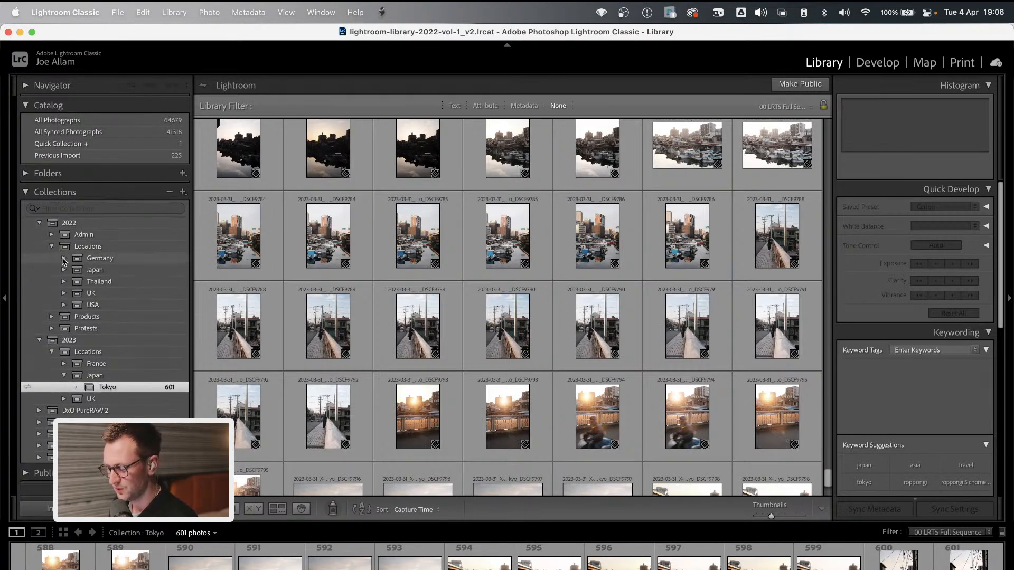
click(65, 293)
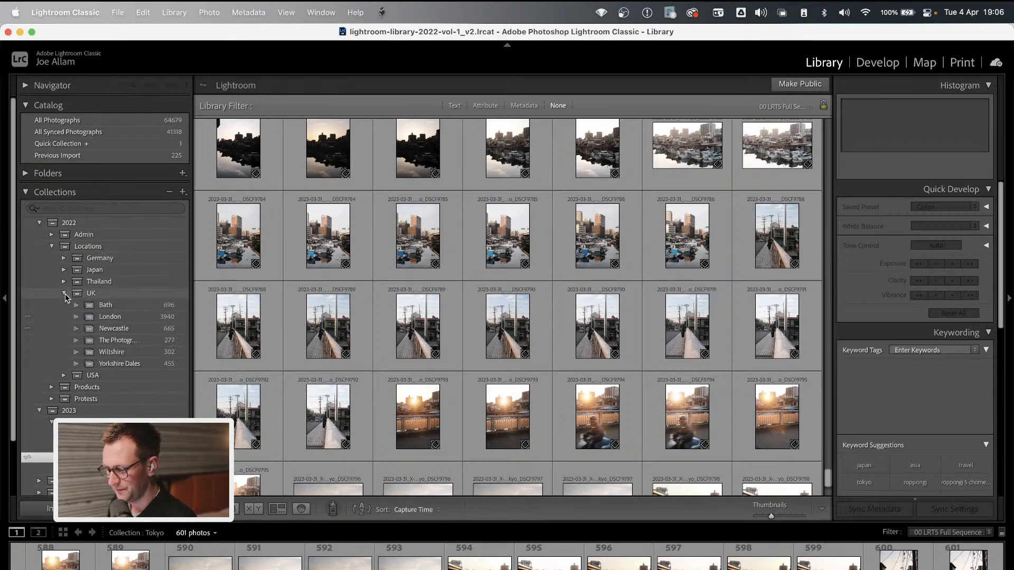
click(65, 293)
click(51, 246)
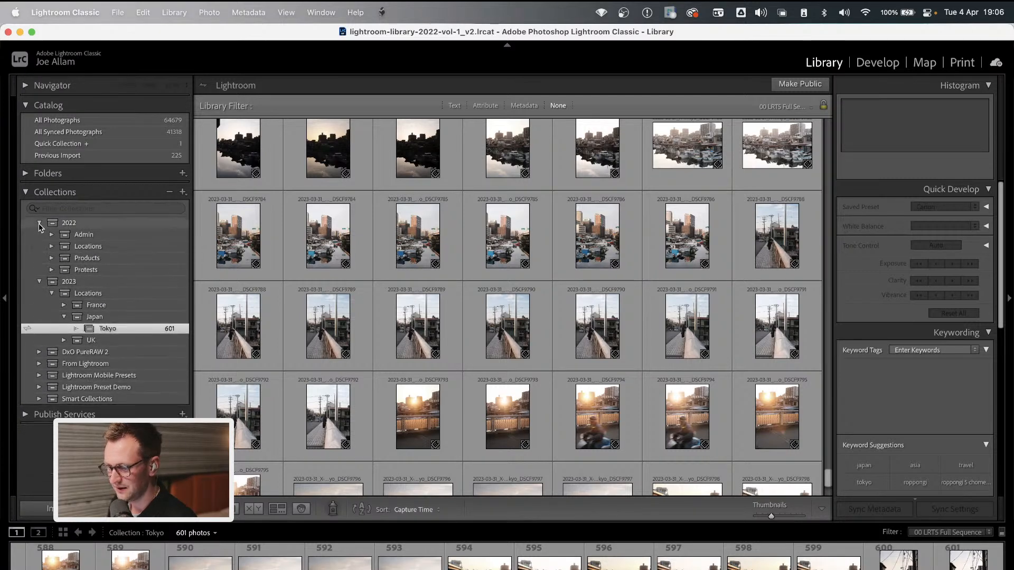
click(39, 223)
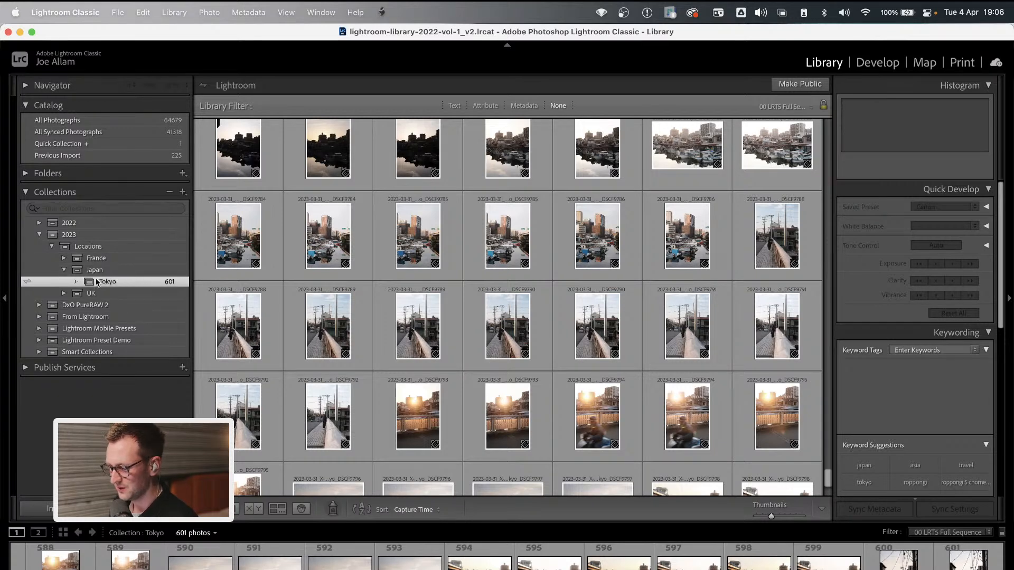
View the photos of the 2023, Locations and Japan collection sets in turn, ending on the Tokyo collection
click(81, 236)
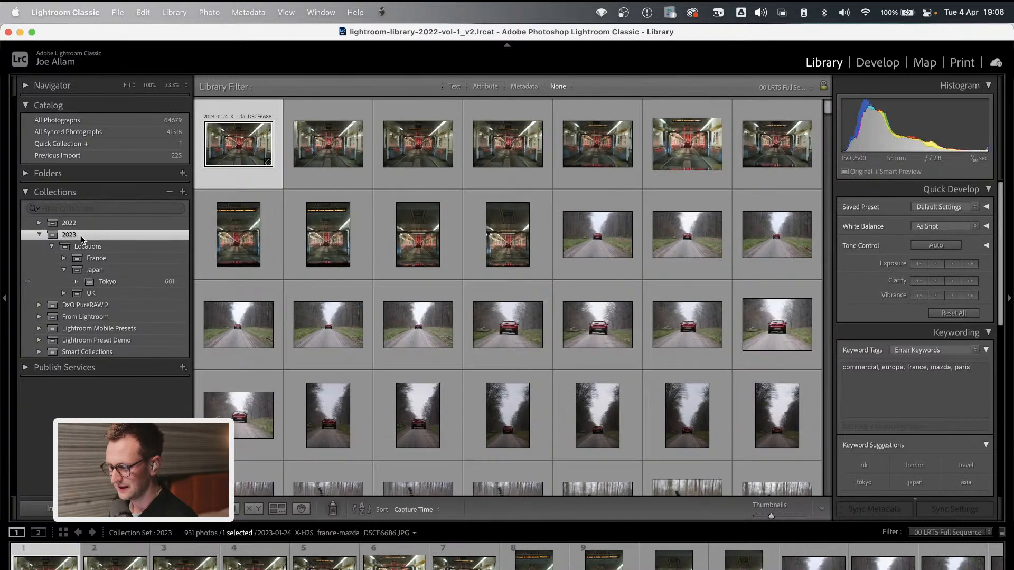
click(108, 247)
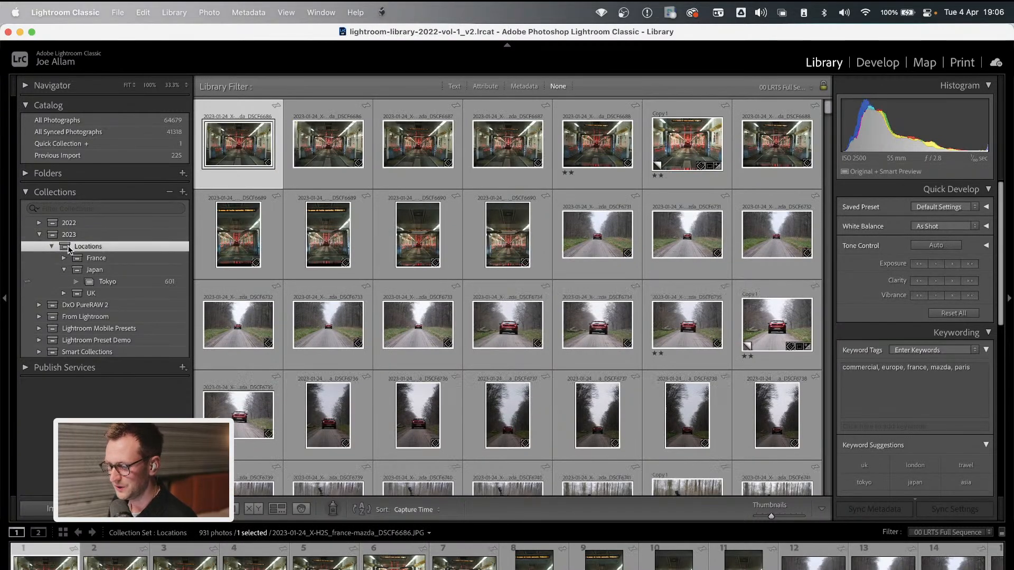
click(92, 270)
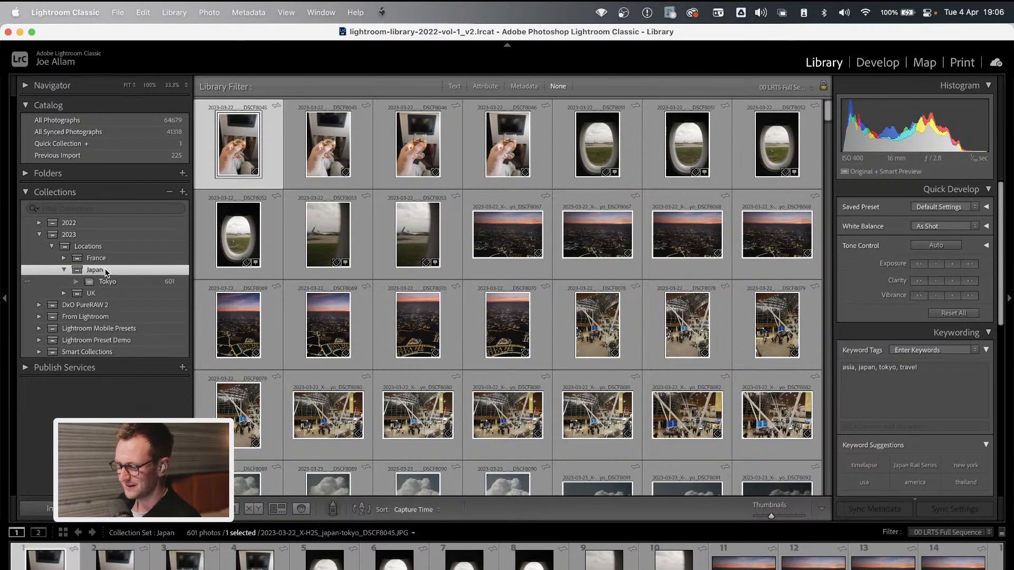
click(140, 281)
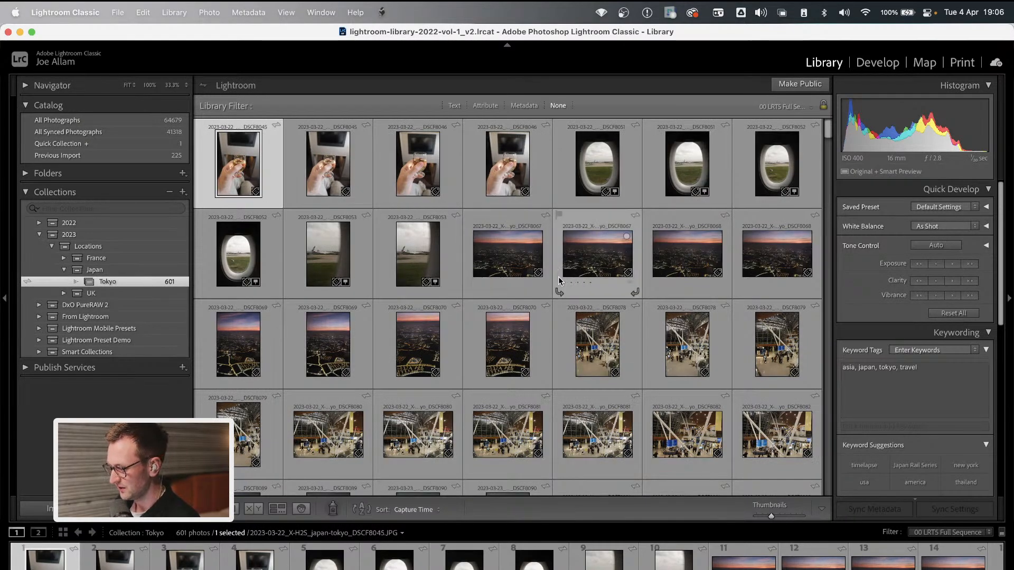
Enlarge a 2023-03-25 car photo in the Tokyo collection, step through to DSCF7796.RAF and return to the grid
scroll(559, 278, down, 10)
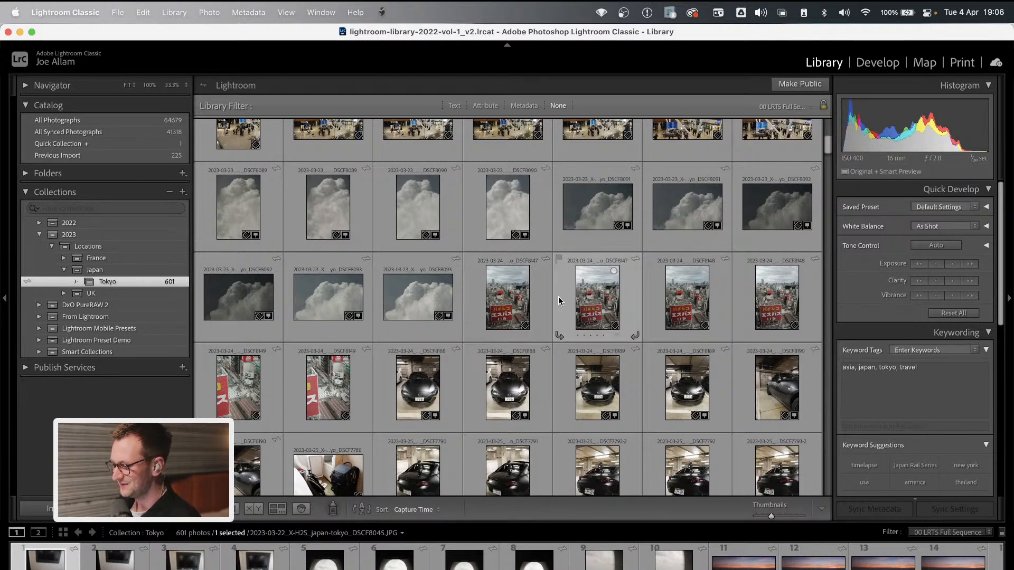
scroll(559, 301, down, 1)
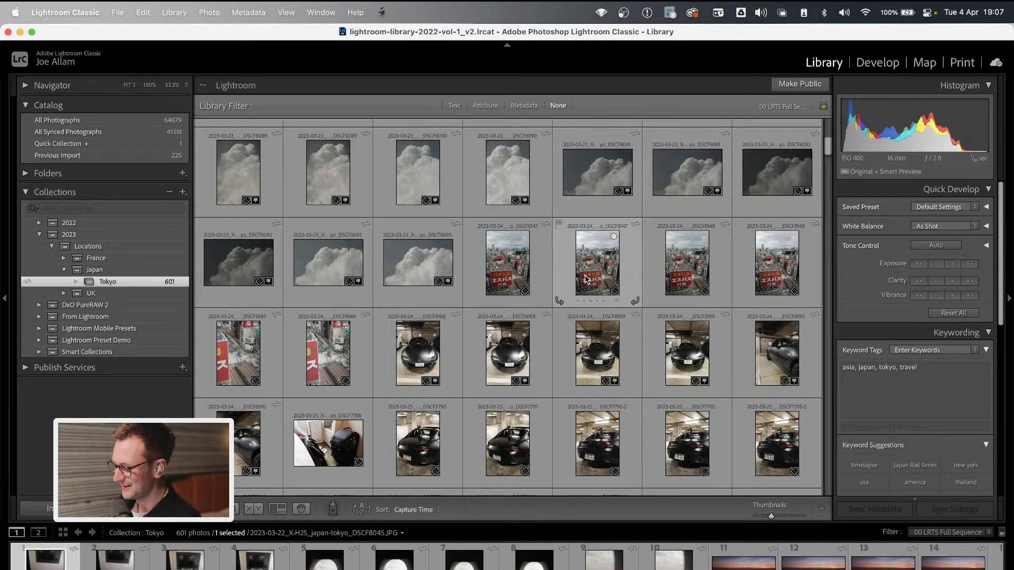
scroll(499, 349, down, 3)
scroll(499, 349, down, 5)
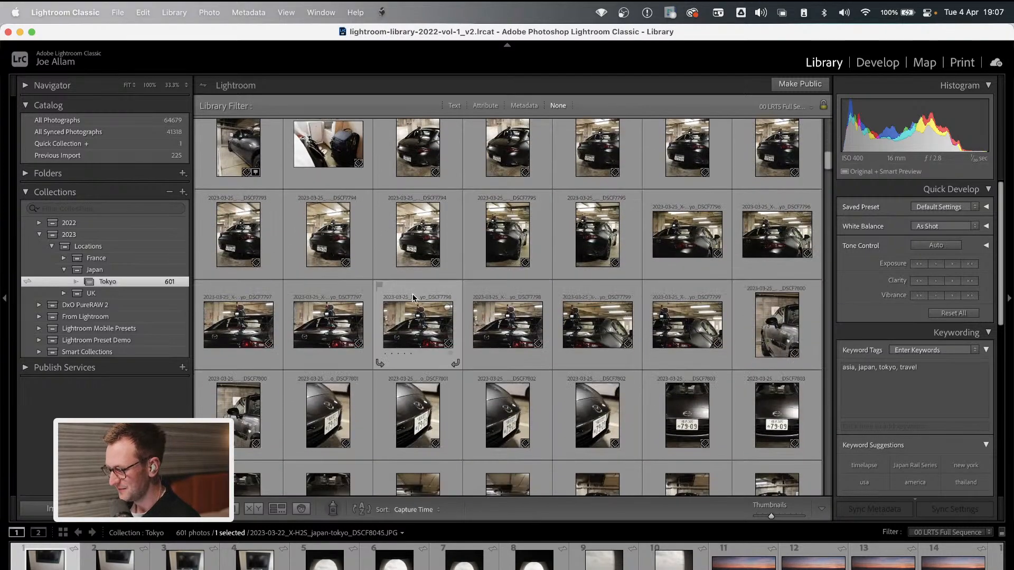
double_click(314, 227)
key(Right)
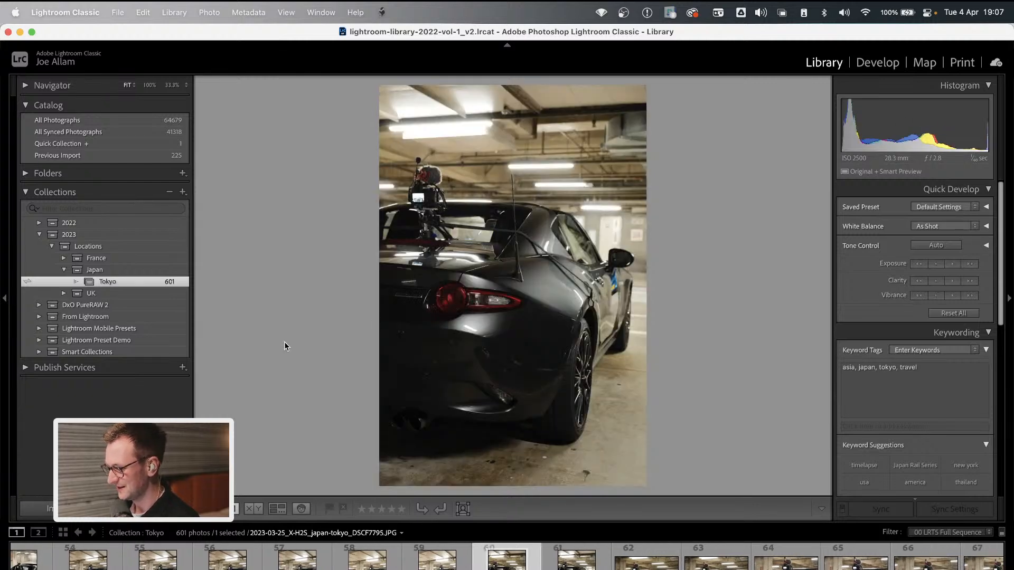
key(Right)
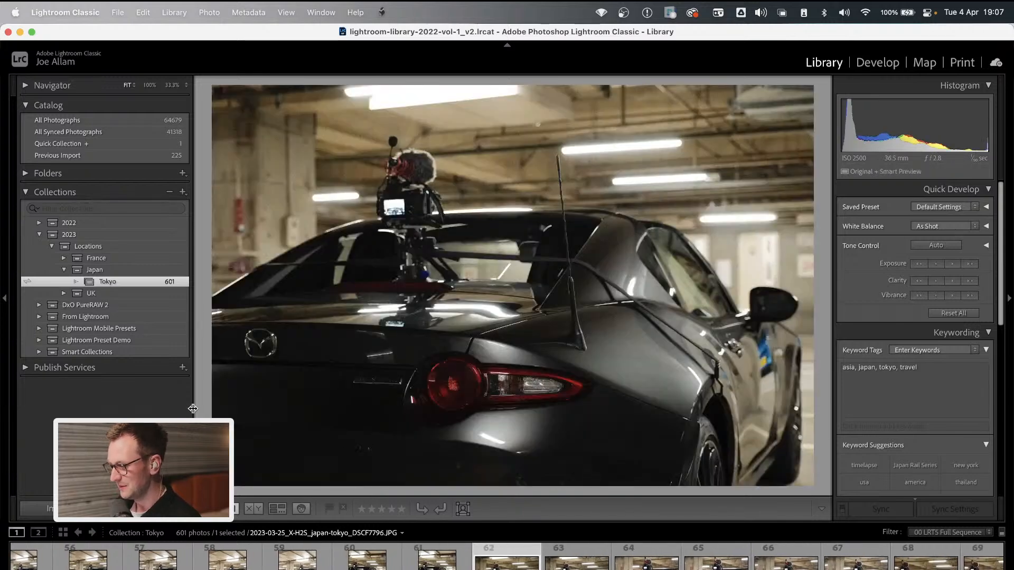
key(Right)
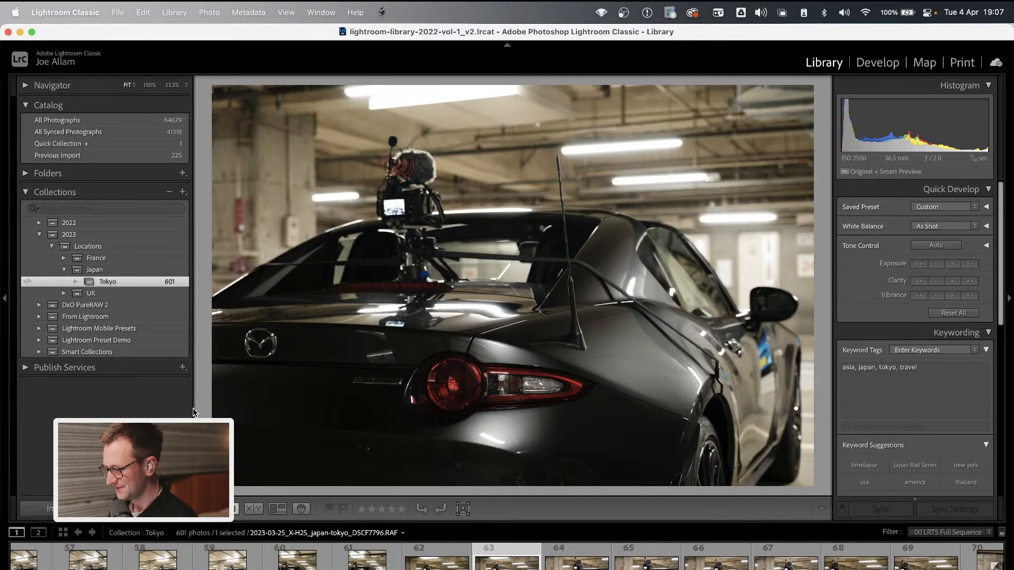
key(g)
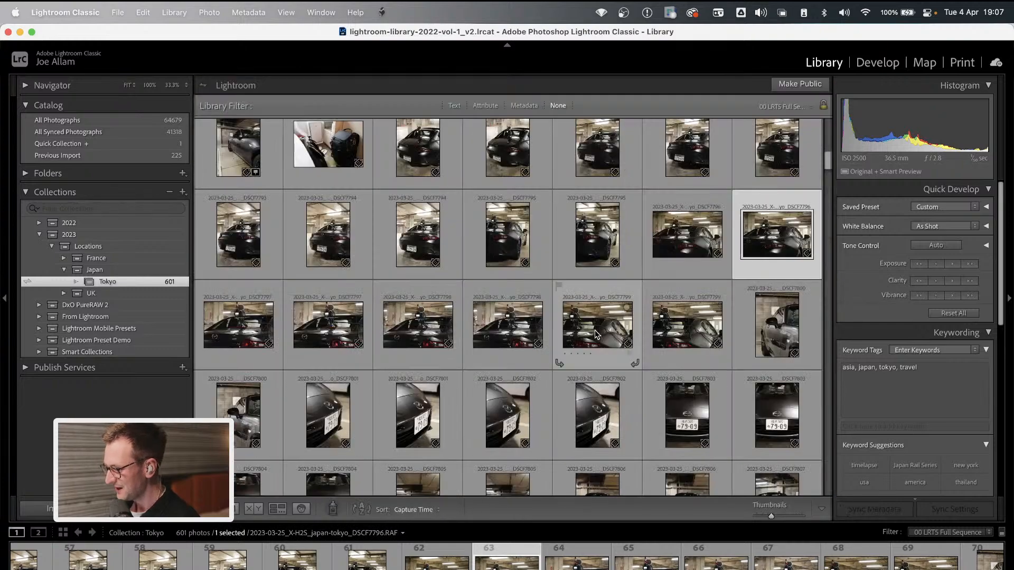
Browse further through the Tokyo collection's thumbnails to the night street photos of 2023-03-26
scroll(596, 334, down, 4)
scroll(595, 331, down, 2)
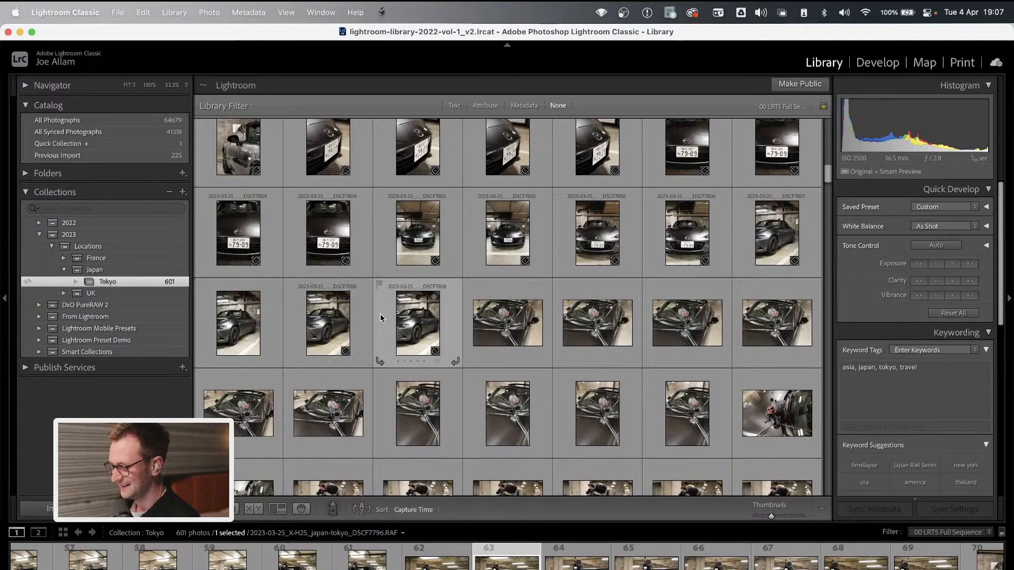
scroll(388, 315, down, 8)
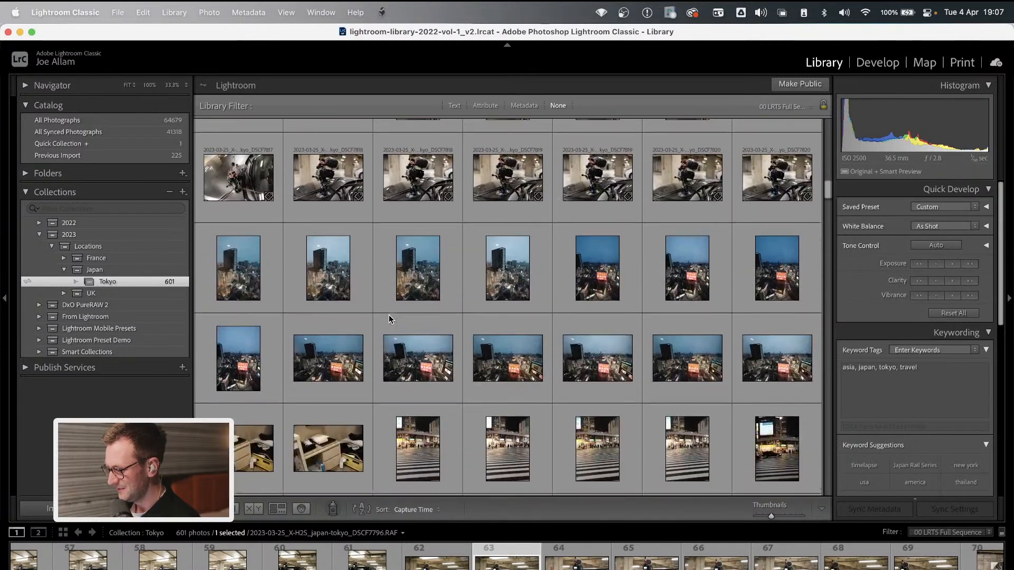
scroll(389, 315, down, 10)
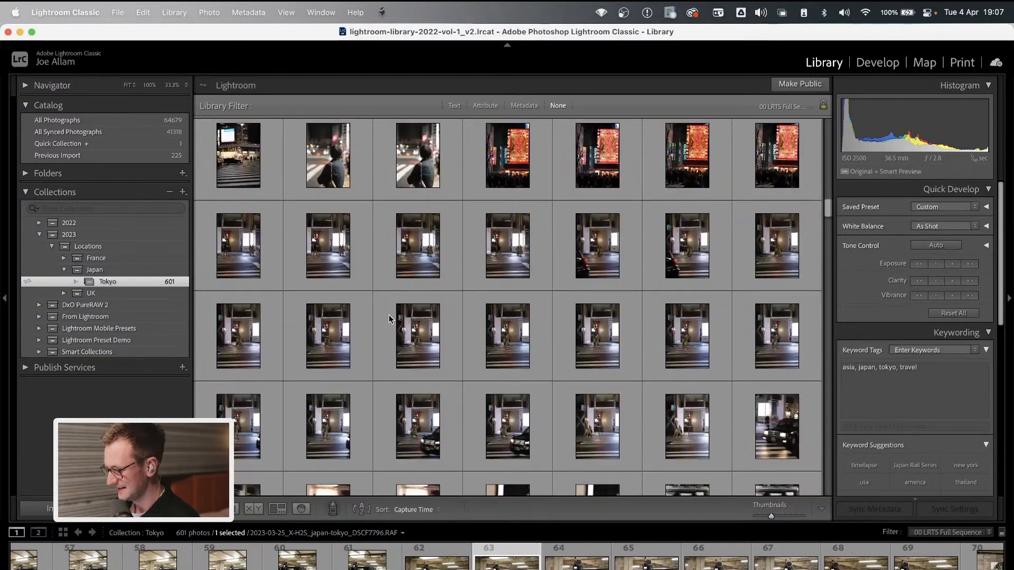
scroll(389, 315, down, 3)
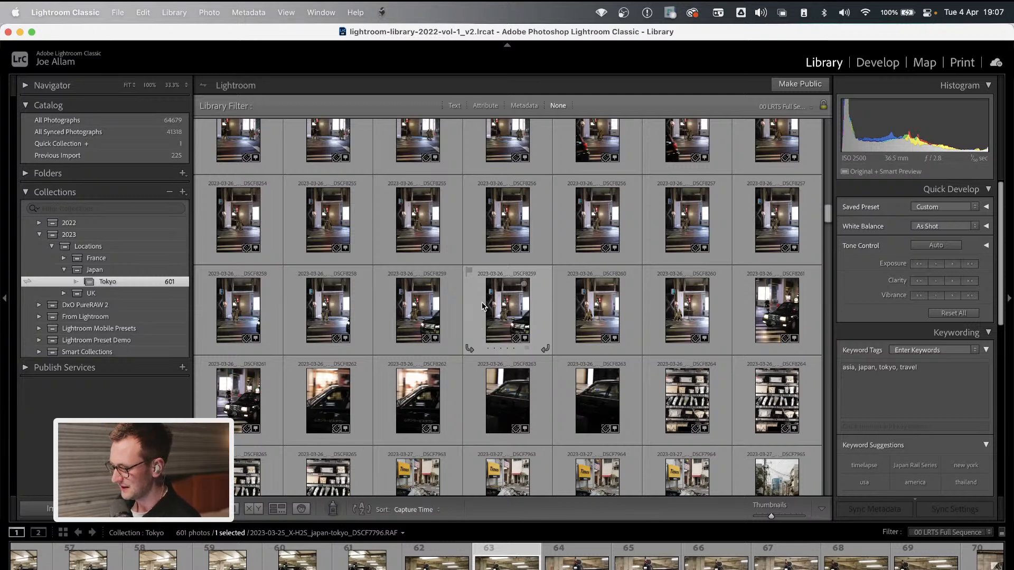
scroll(384, 223, up, 1)
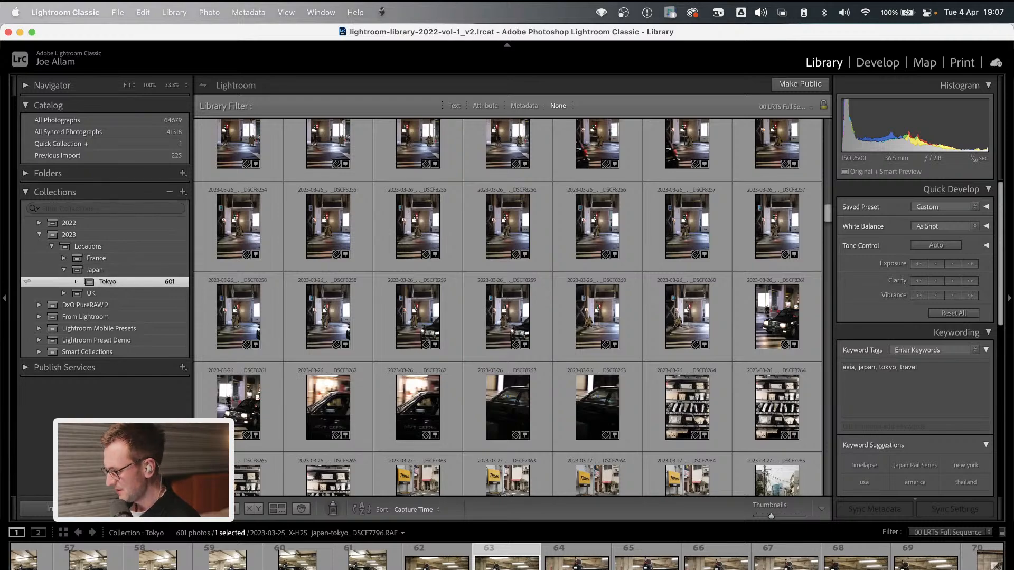
Start an import with the Untitled device as the source and uncheck all of its photos
click(37, 509)
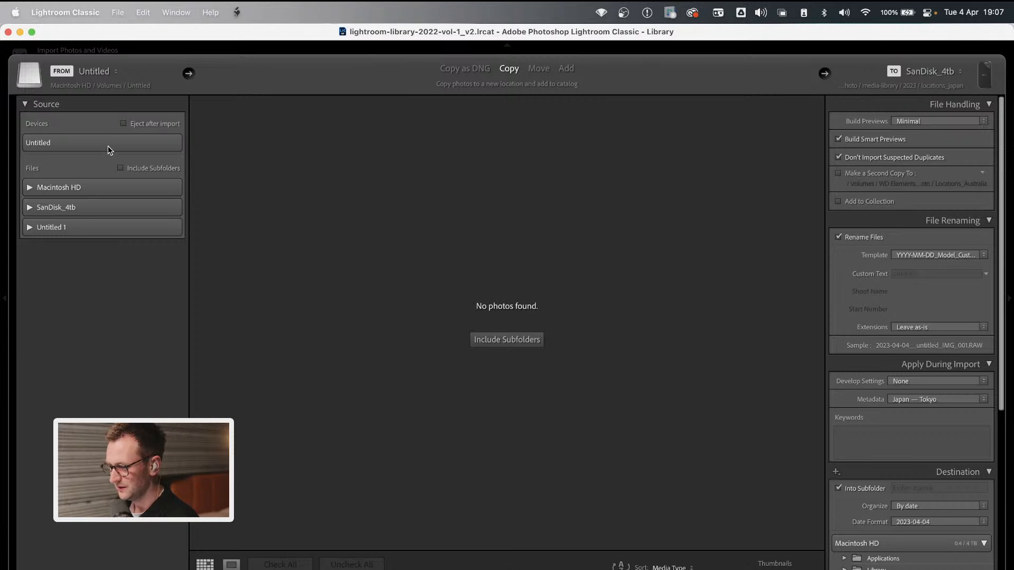
click(108, 146)
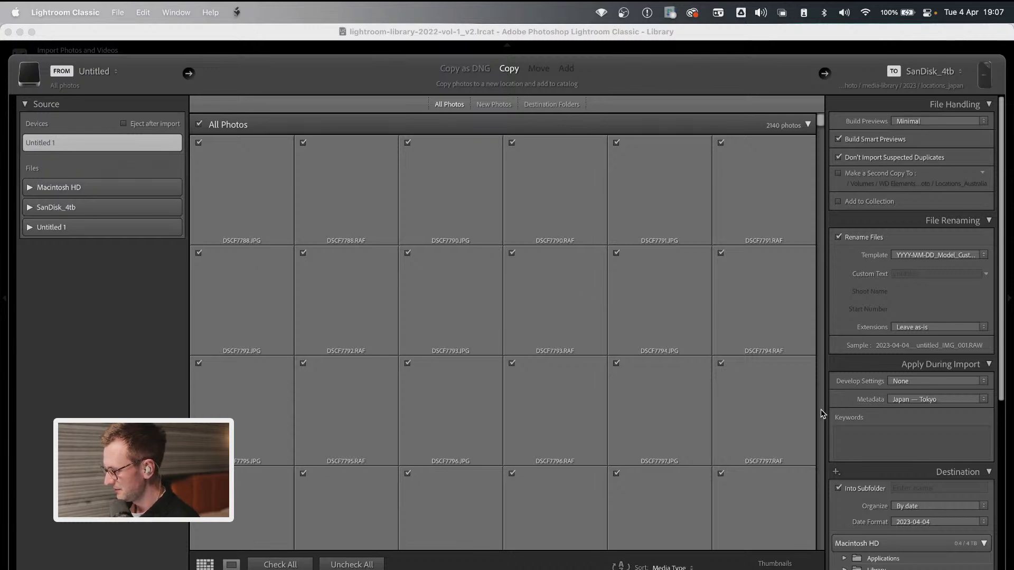
drag(821, 410, 819, 544)
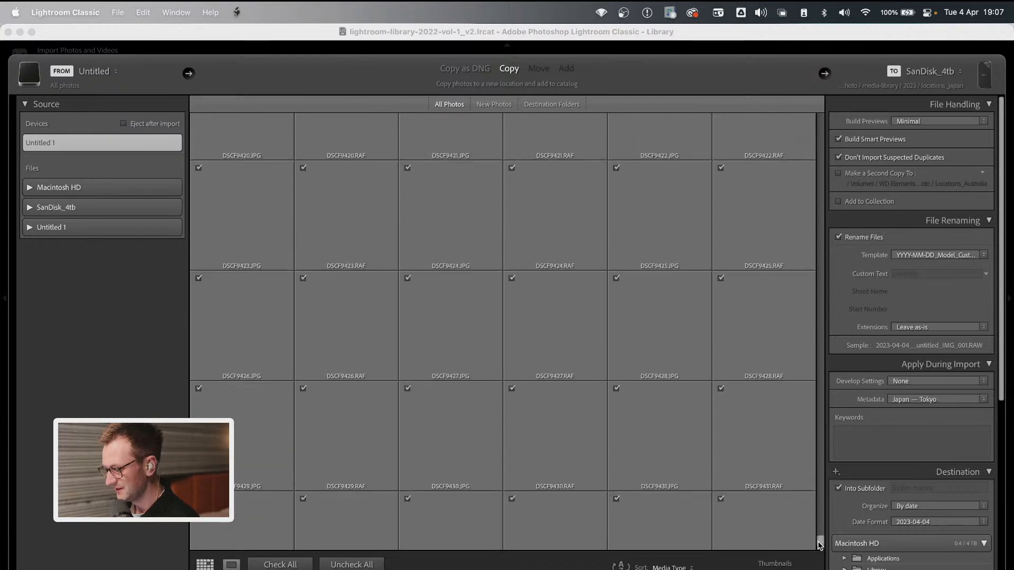
scroll(537, 378, up, 2)
scroll(538, 376, up, 5)
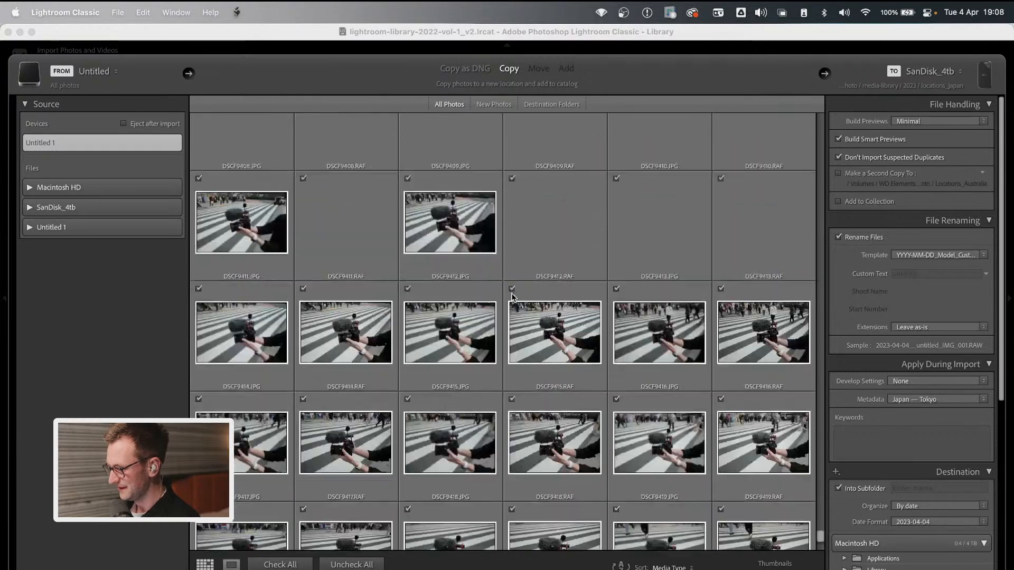
scroll(512, 297, up, 2)
click(352, 565)
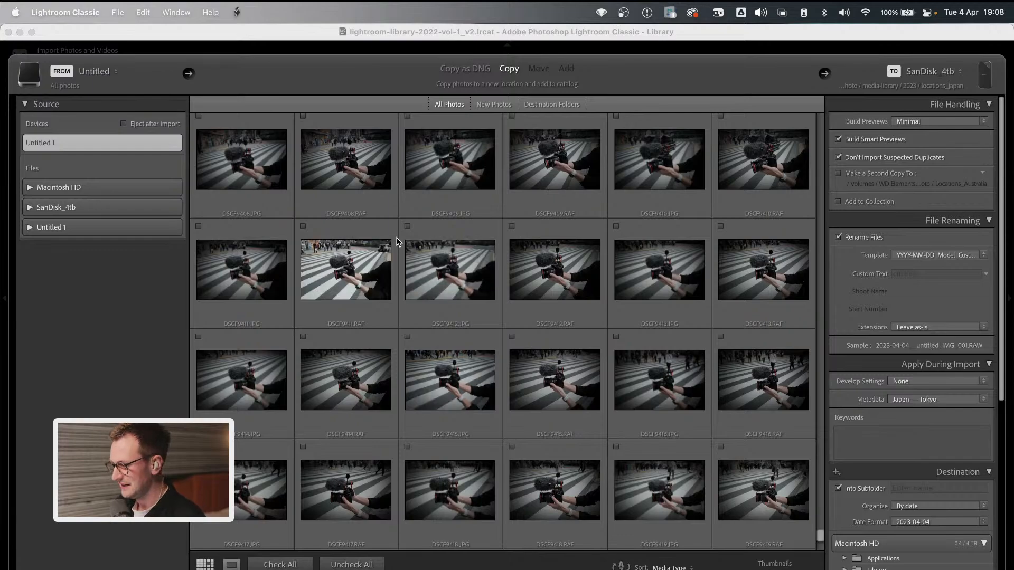
Select the crossing photos from DSCF9414.JPG through DSCF9436.RAF and check them for import
scroll(407, 224, up, 3)
scroll(384, 223, up, 5)
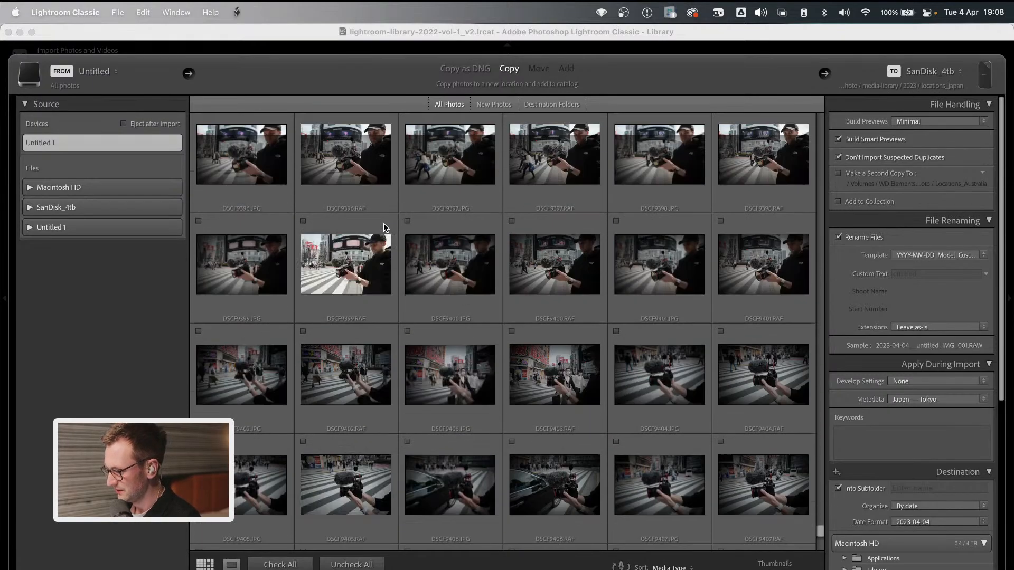
scroll(384, 226, down, 5)
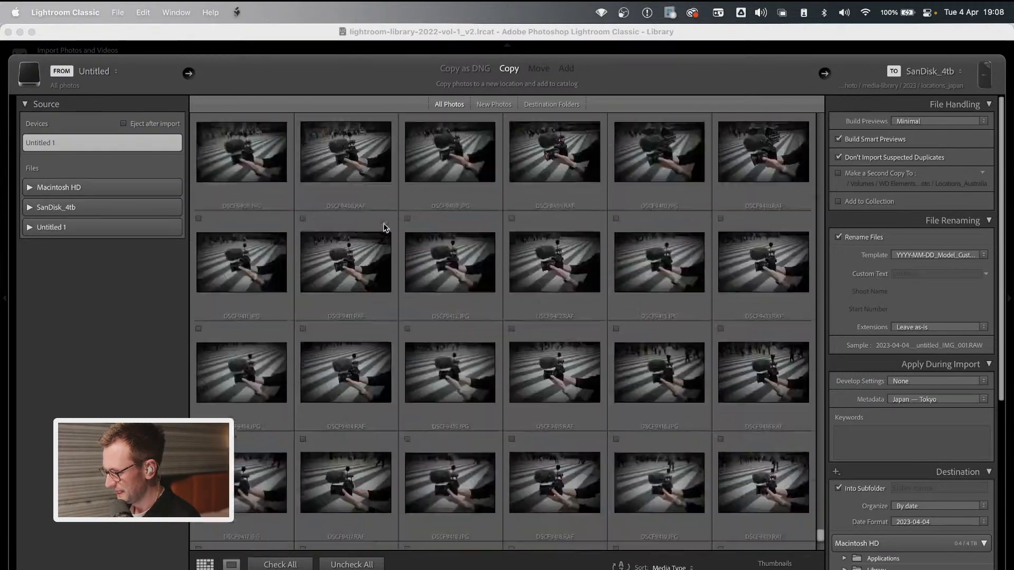
click(269, 245)
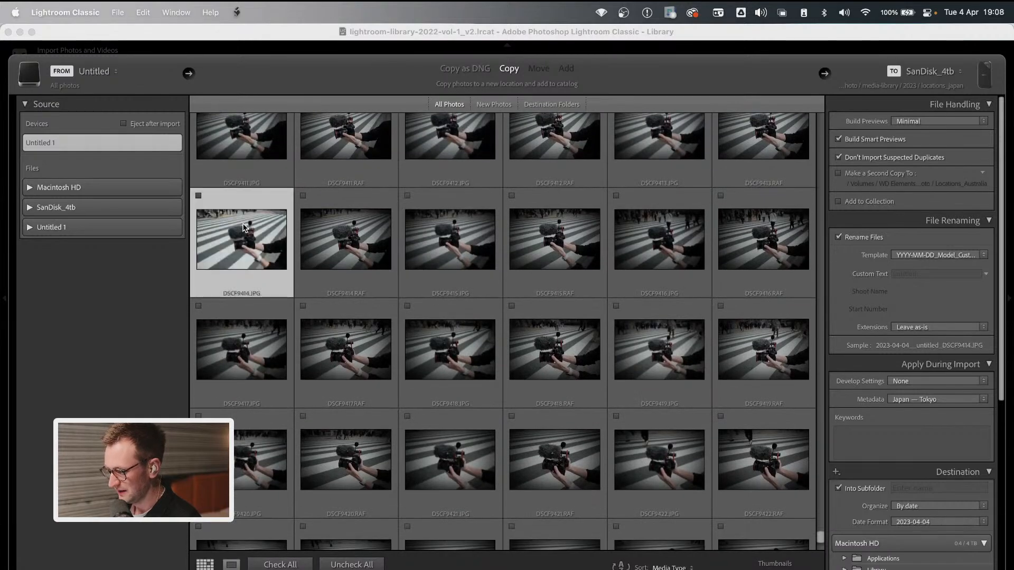
scroll(408, 339, down, 5)
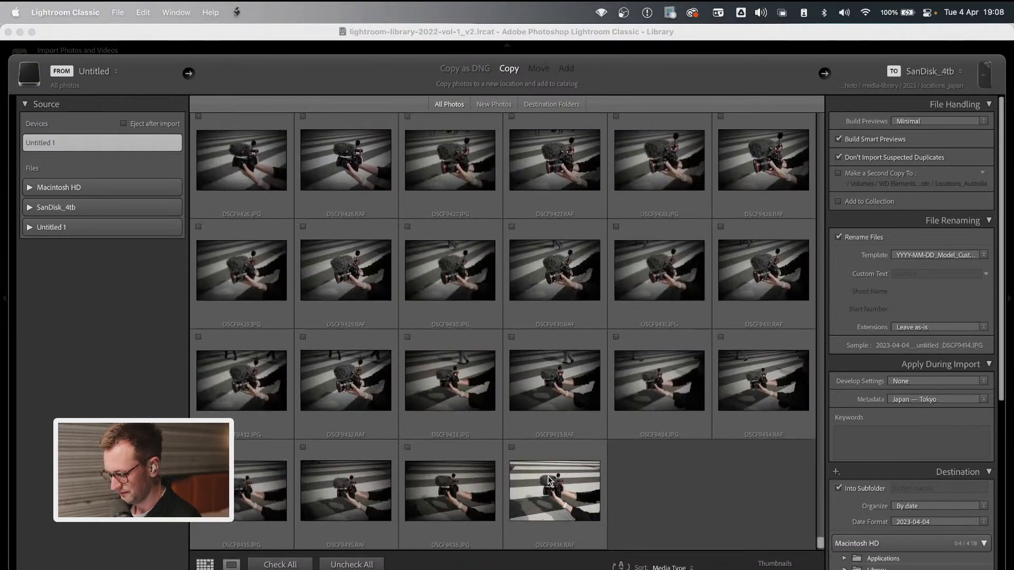
key(super+a)
click(512, 447)
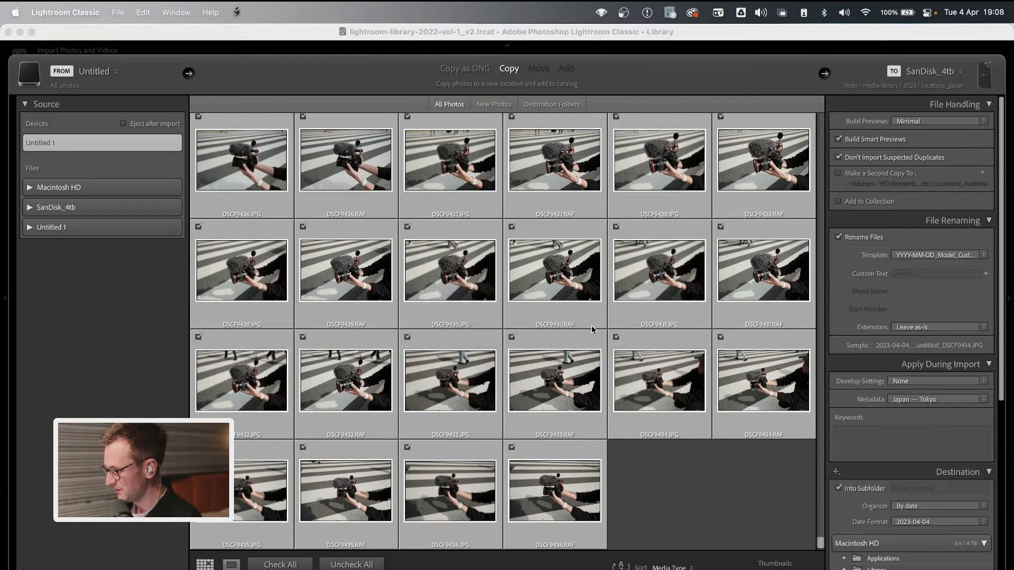
Review the checked crossing photos and set the import to add them to the Tokyo collection in 2023 > Locations > Japan
scroll(595, 325, up, 5)
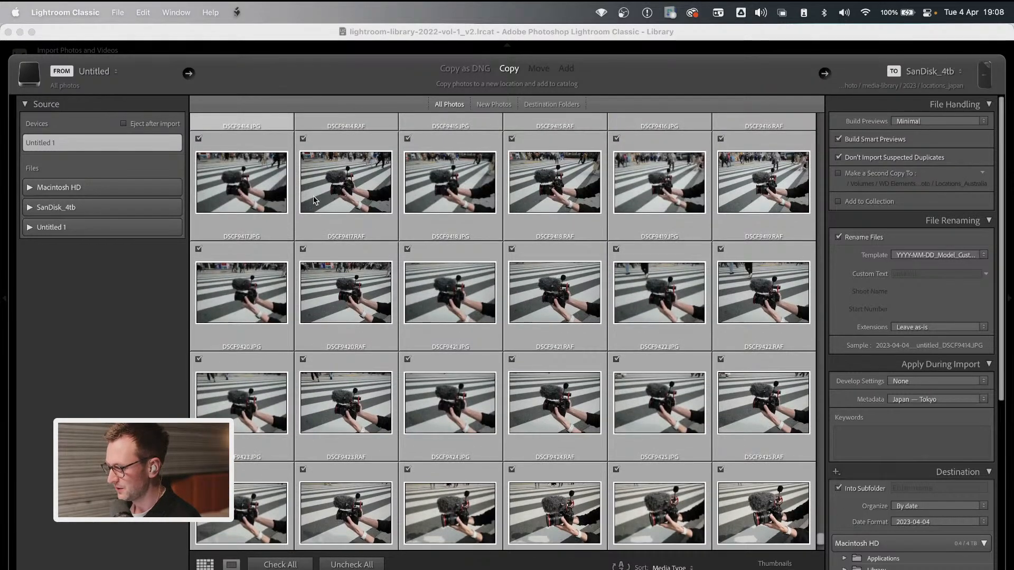
scroll(313, 196, up, 3)
scroll(317, 198, down, 2)
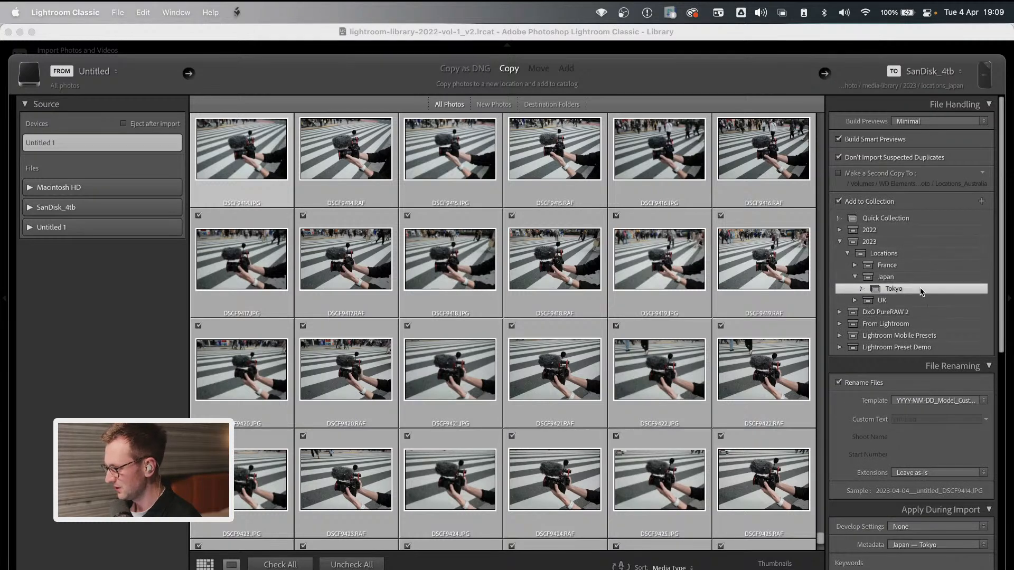
Look at the available file renaming templates and go back over the checked crossing photos through DSCF9436.RAF
scroll(922, 291, down, 3)
scroll(922, 291, down, 2)
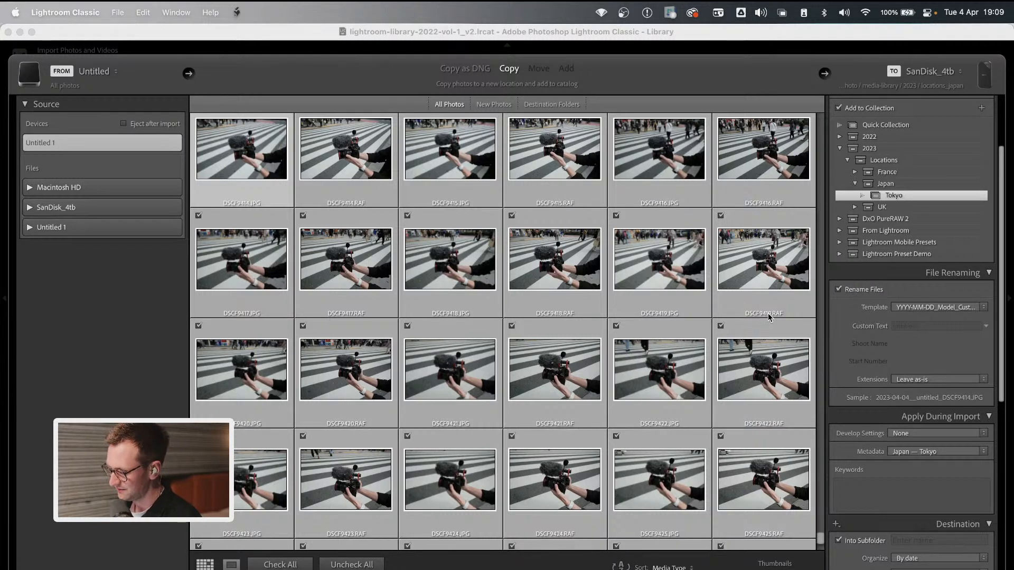
click(924, 308)
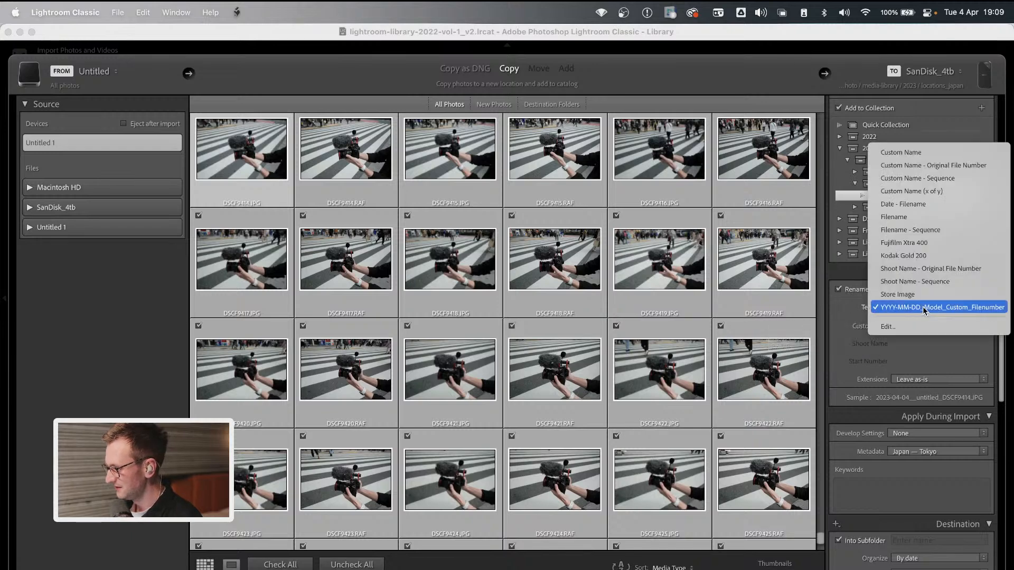
click(852, 309)
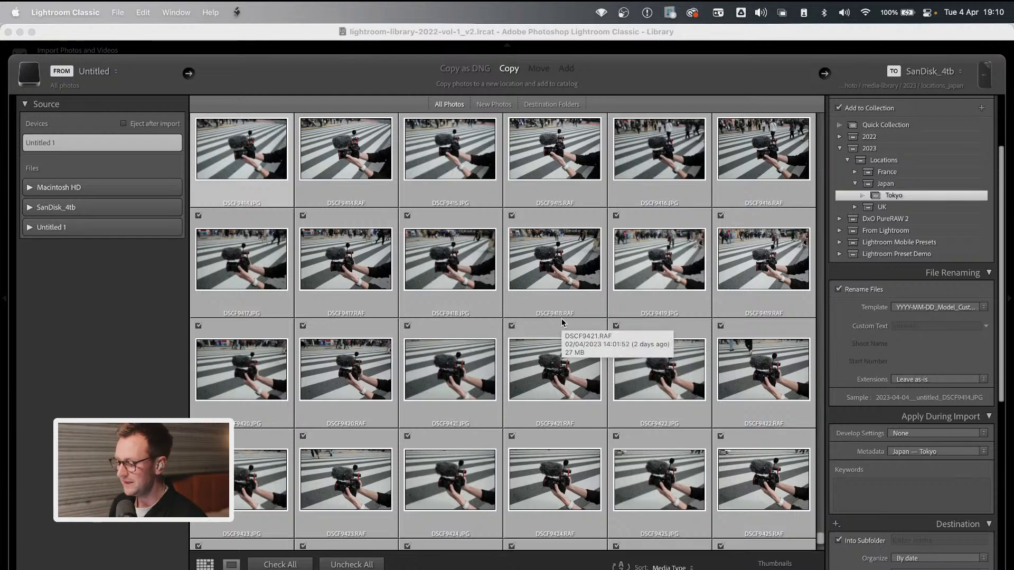
scroll(562, 319, down, 5)
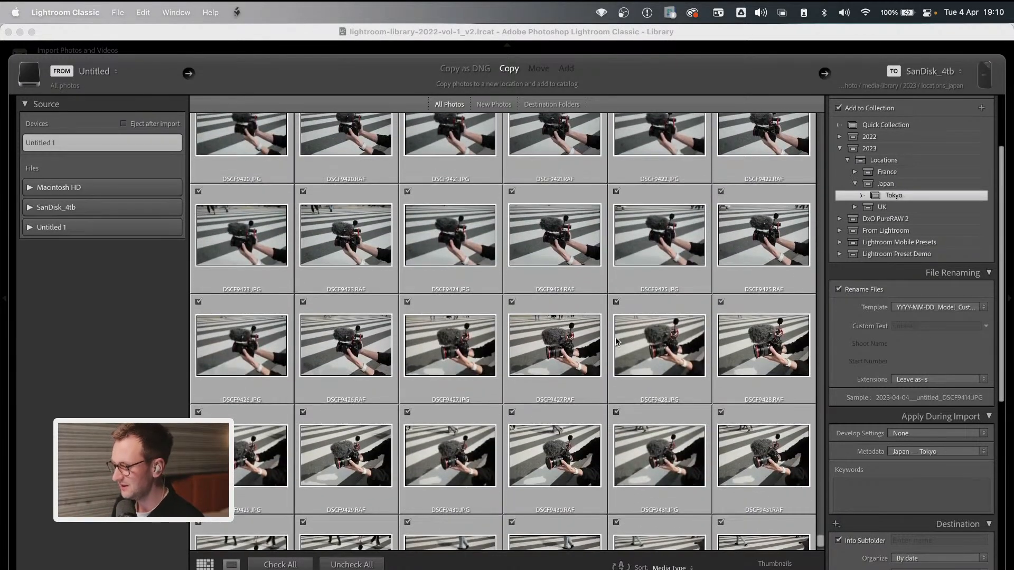
scroll(590, 336, down, 4)
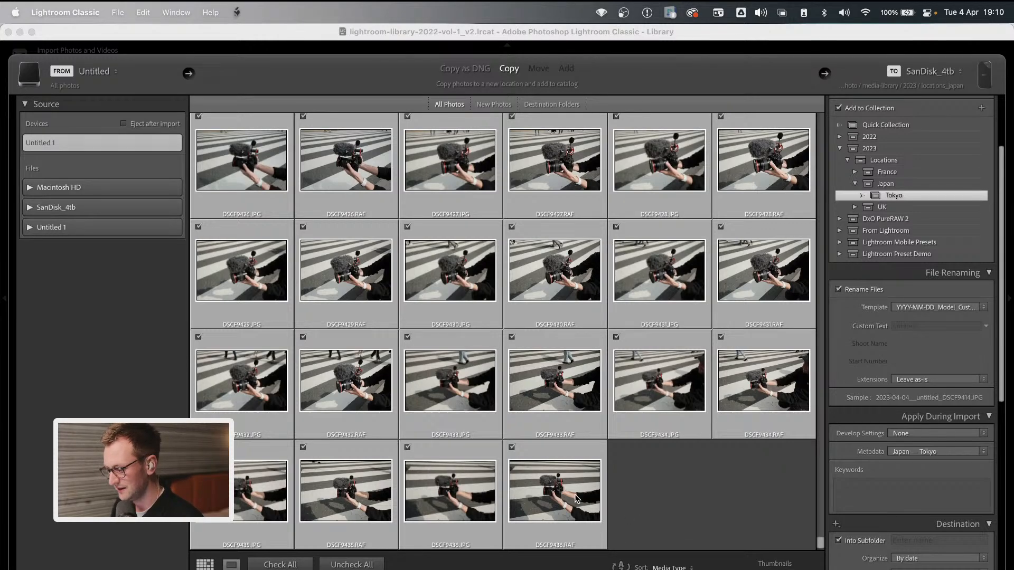
scroll(643, 510, up, 5)
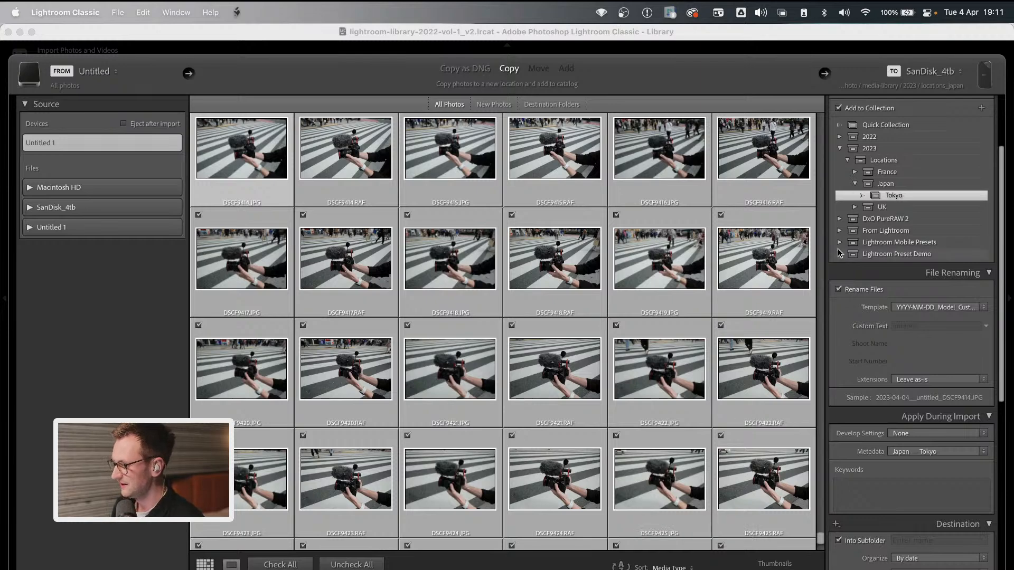
Open the Filename Template Editor for the YYYY-MM-DD_Model_Custom_Filenumber renaming template and reposition its dialog
click(971, 308)
click(858, 312)
click(927, 306)
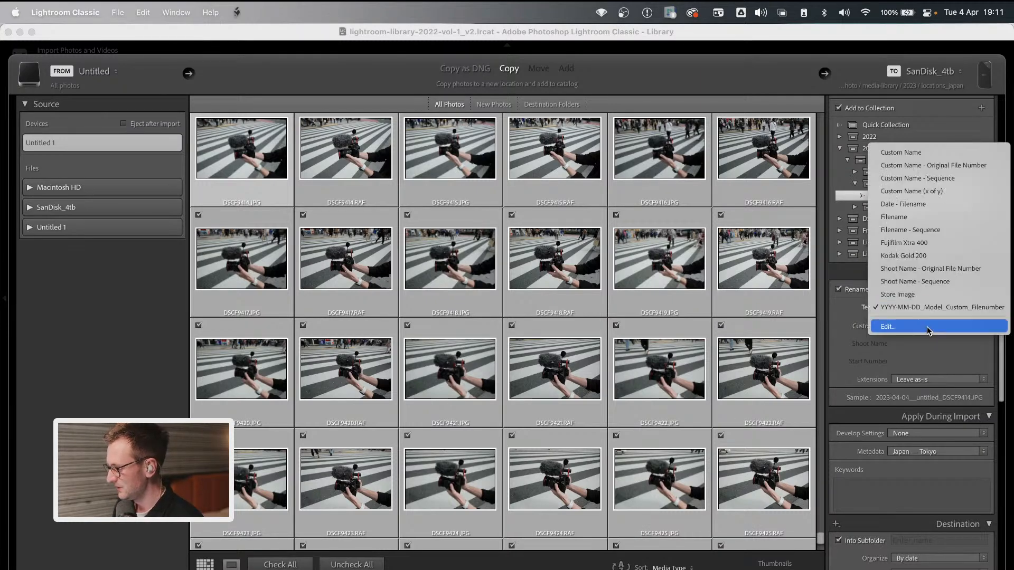
click(927, 326)
drag(405, 144, 526, 149)
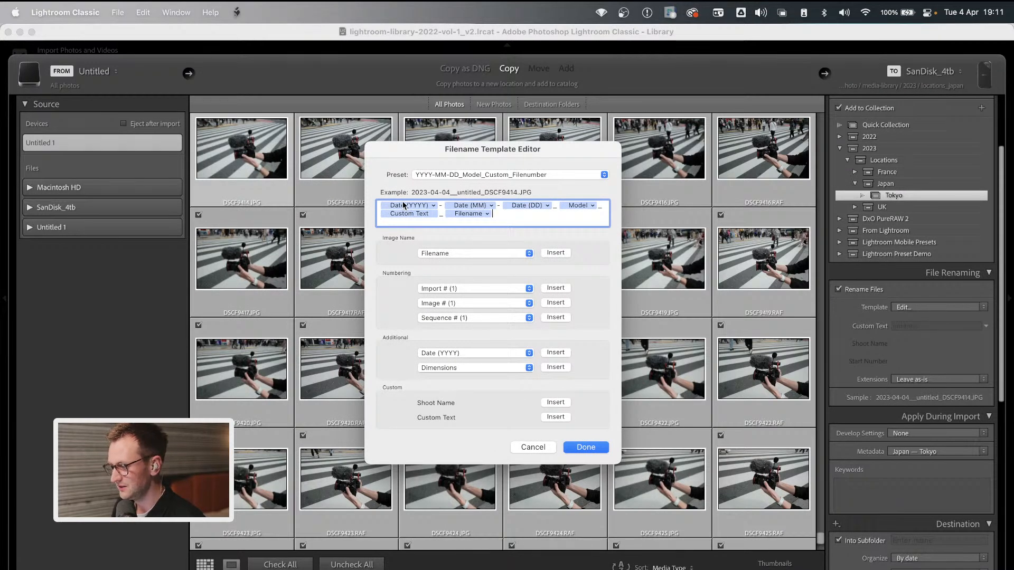
Examine the template's date, model, custom text and filename tokens, the year token's alternatives and the preset list
click(432, 205)
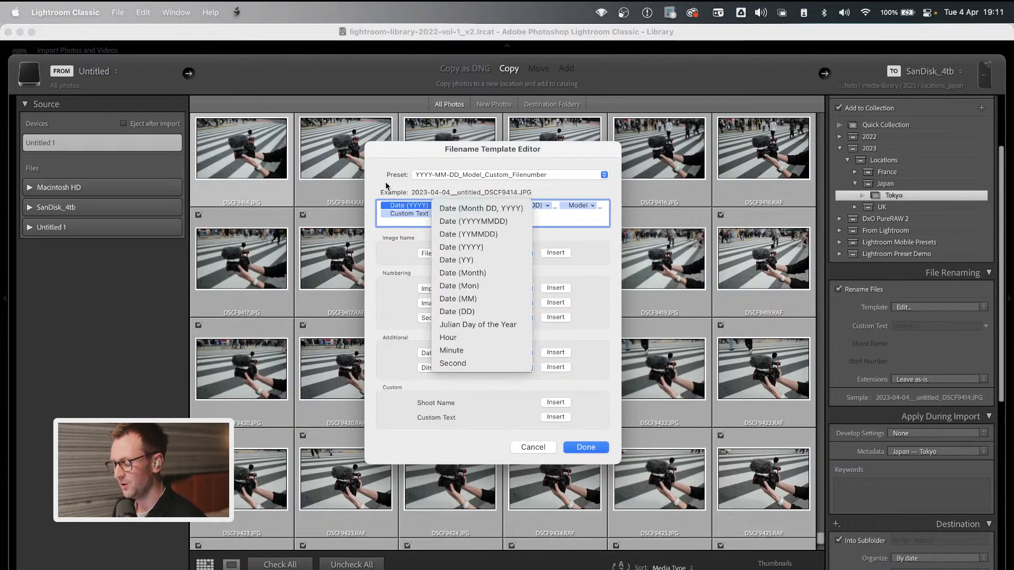
click(387, 186)
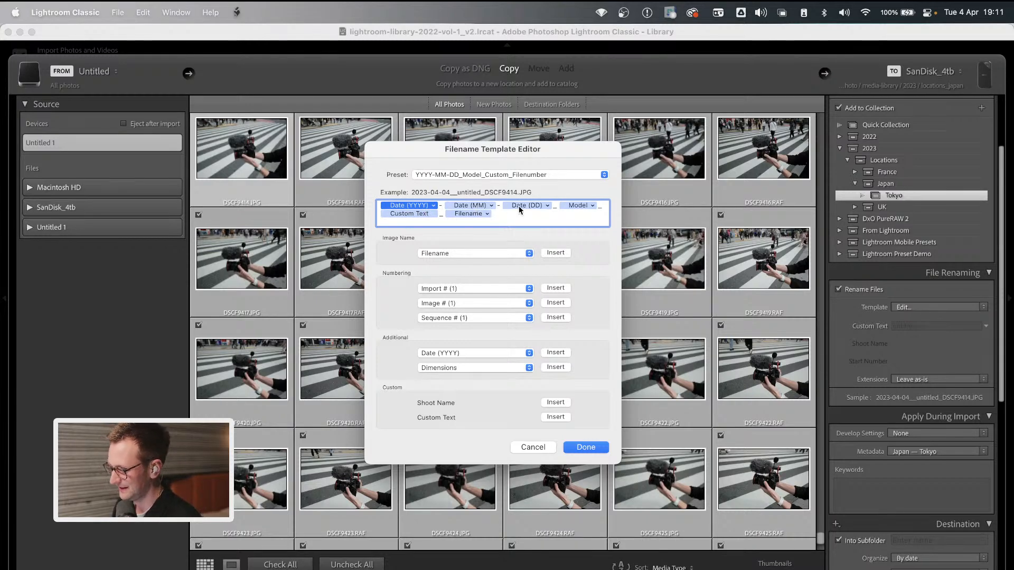
click(581, 205)
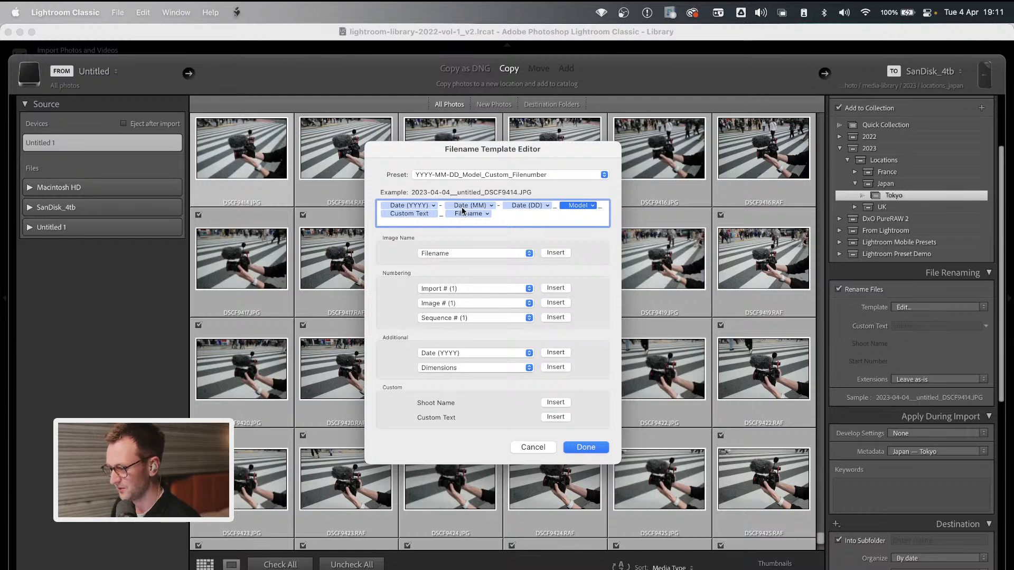
click(428, 214)
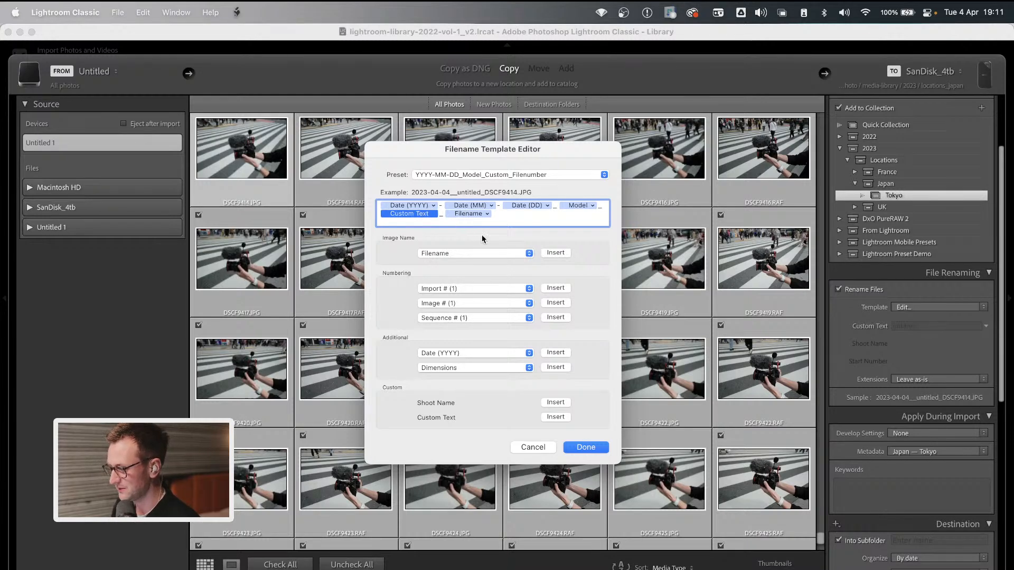
click(473, 215)
click(500, 217)
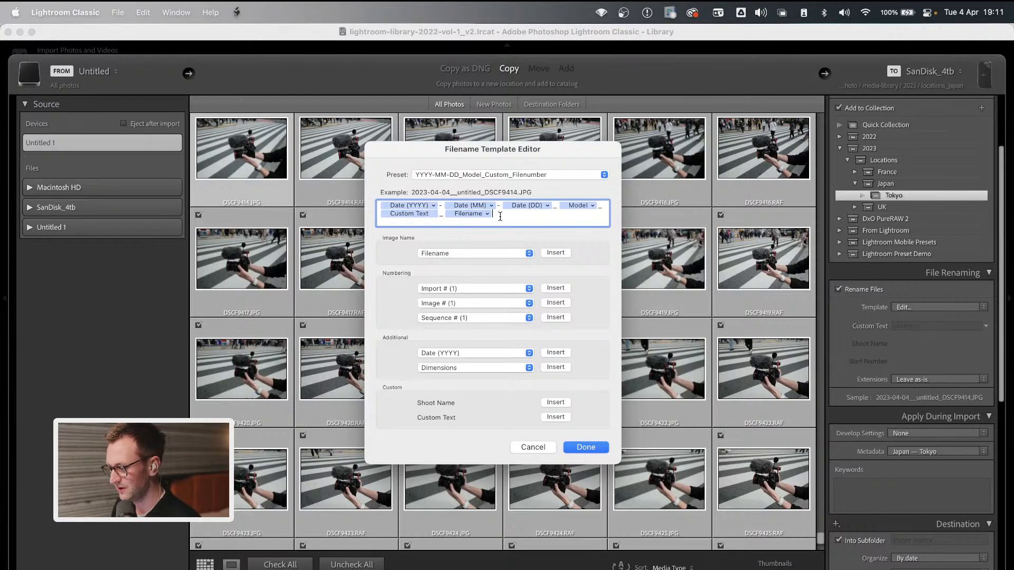
click(531, 175)
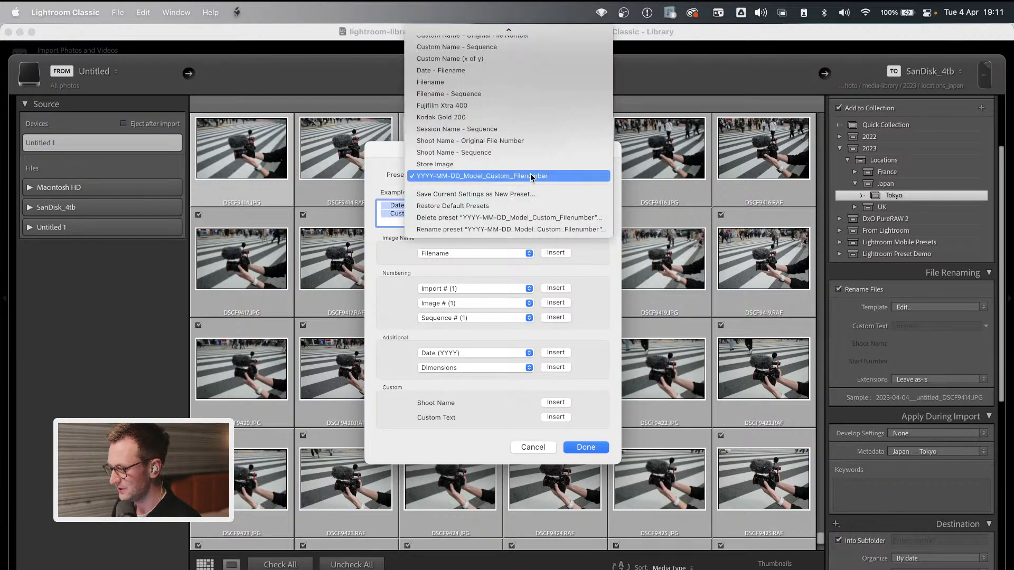
click(404, 185)
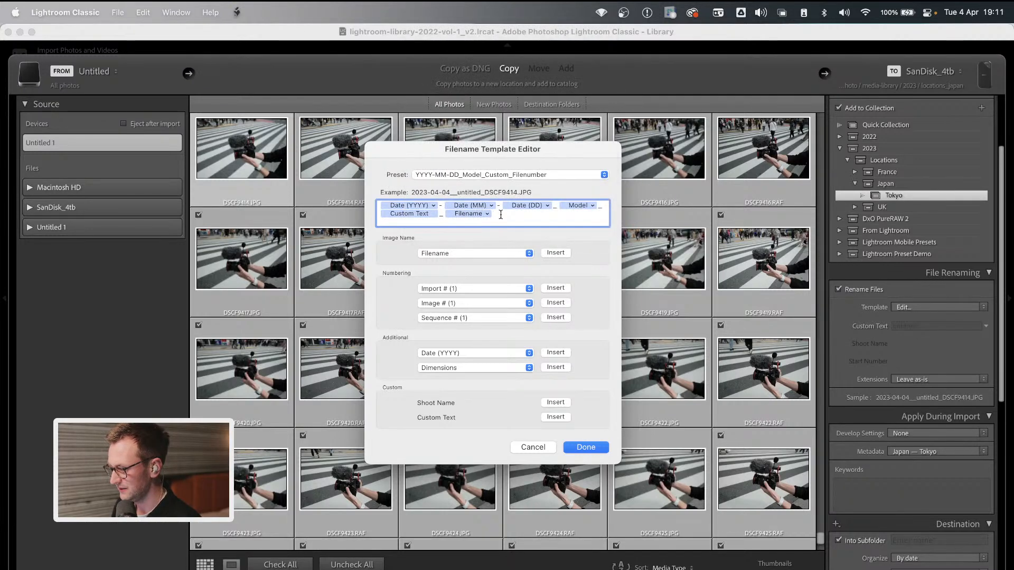
Replace the entire filename template with the text "test_" followed by the Filename token
key(super+a)
key(BackSpace)
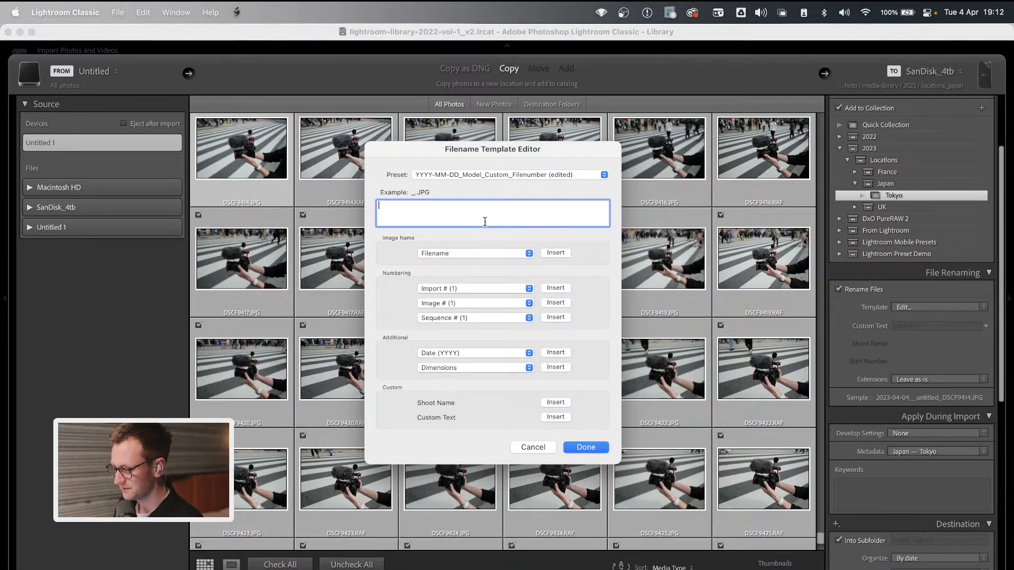
text(test)
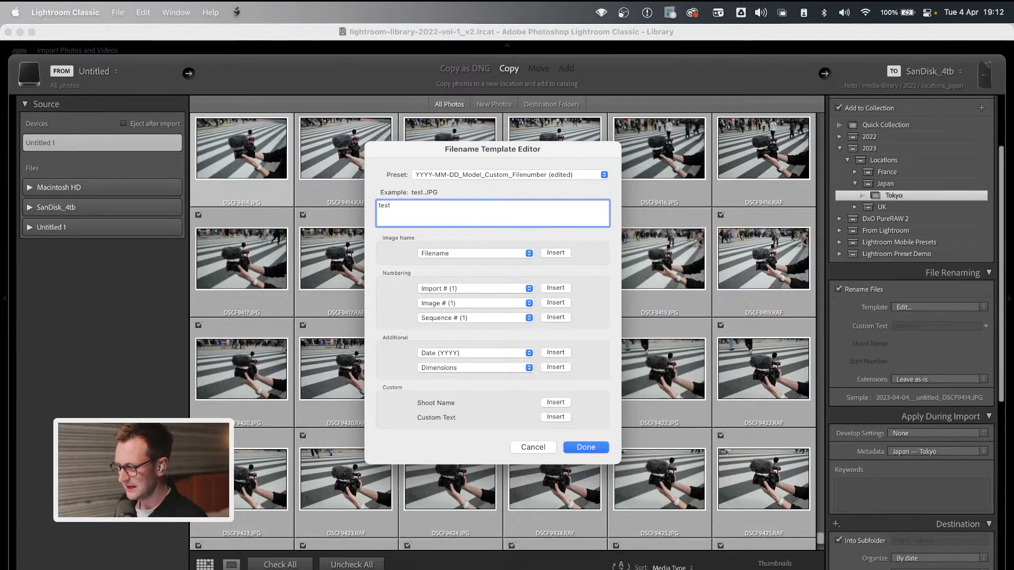
text(_)
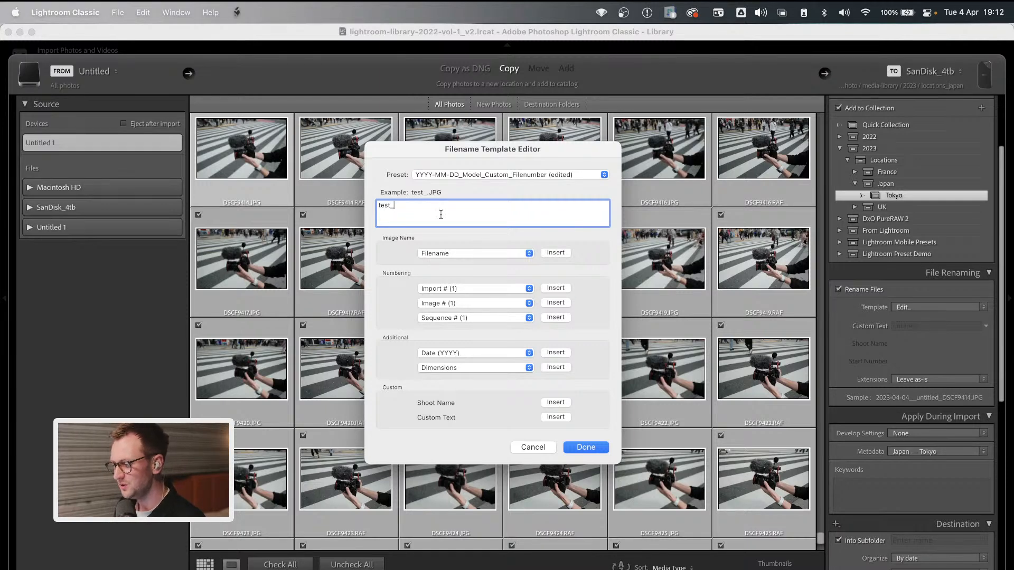
click(529, 253)
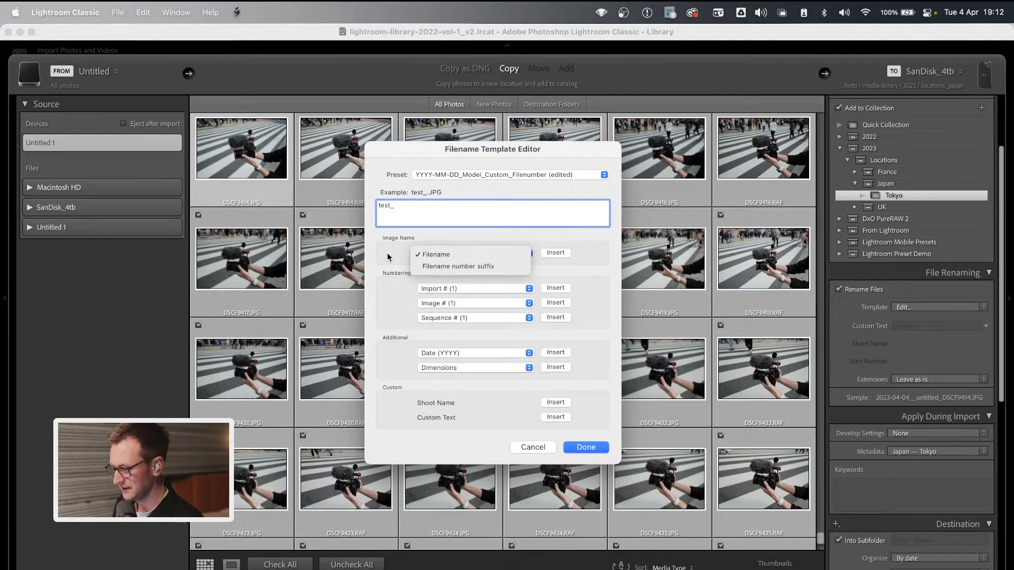
click(493, 255)
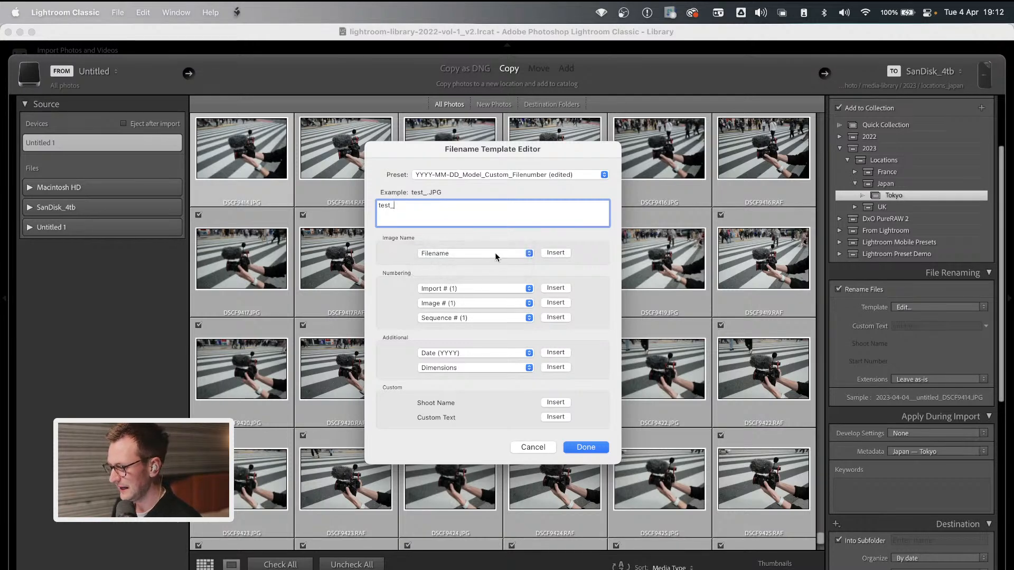
click(555, 253)
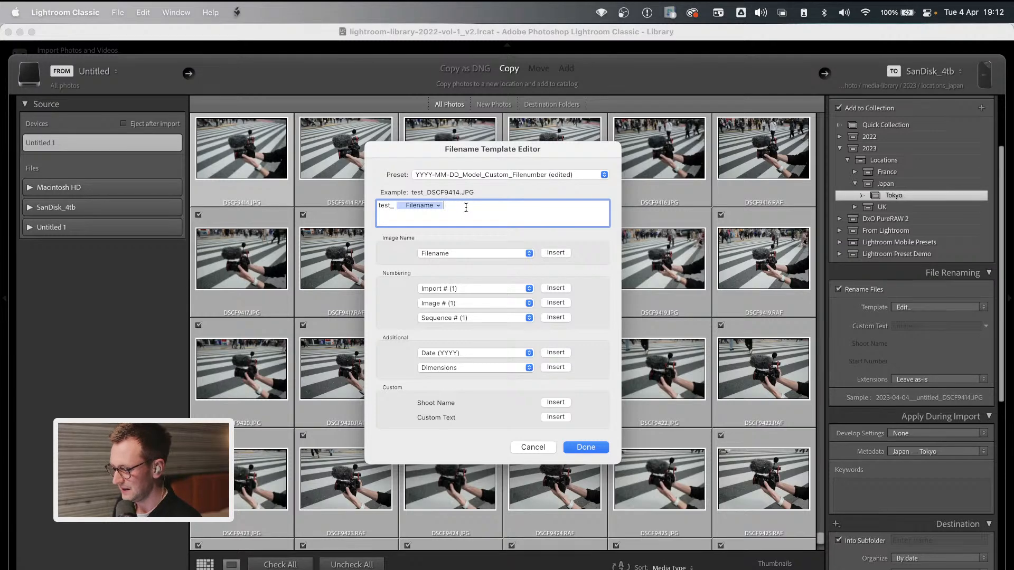
Examine the image number, sequence number and date formats that can be inserted into the filename template
click(469, 304)
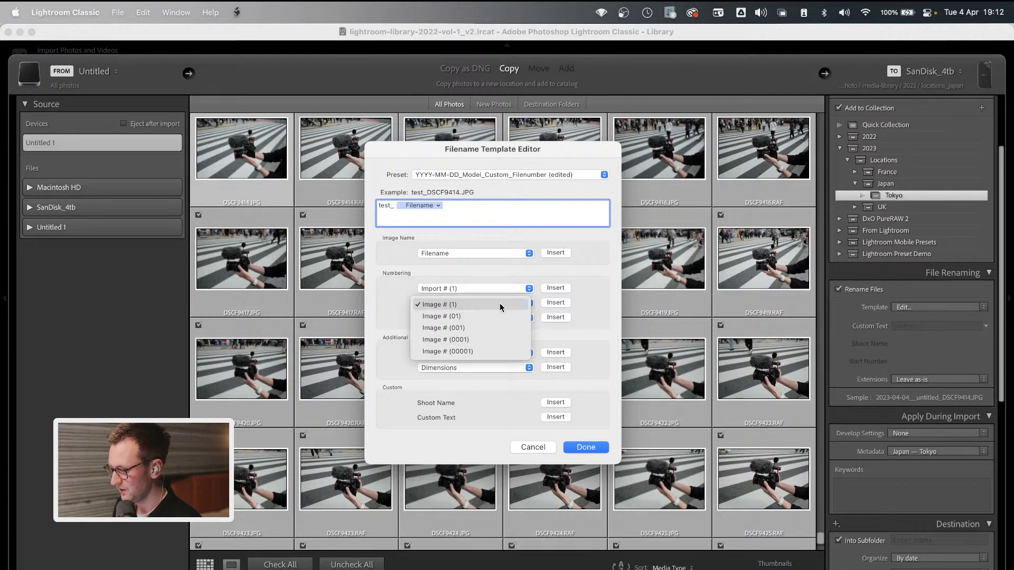
click(397, 313)
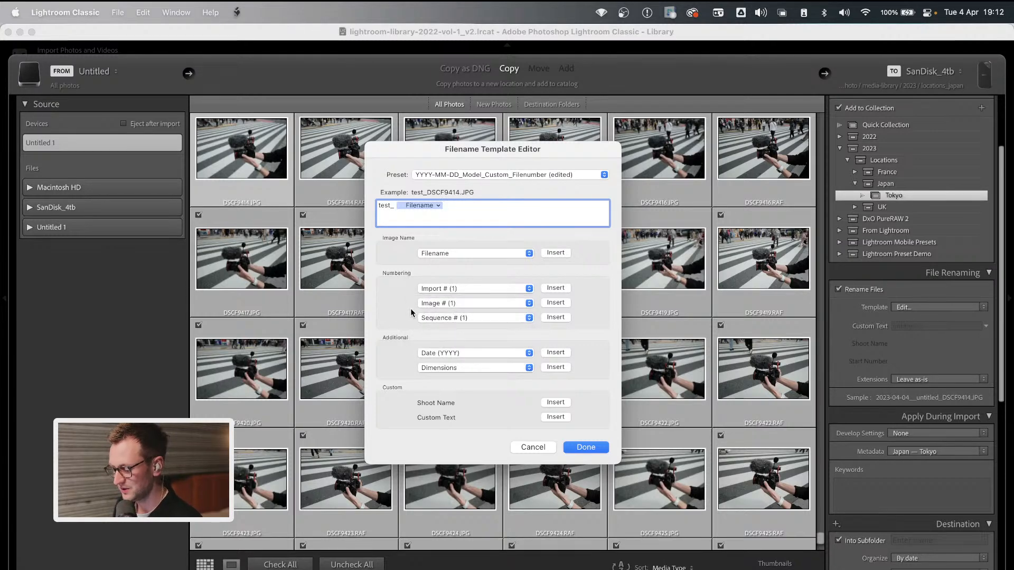
click(488, 317)
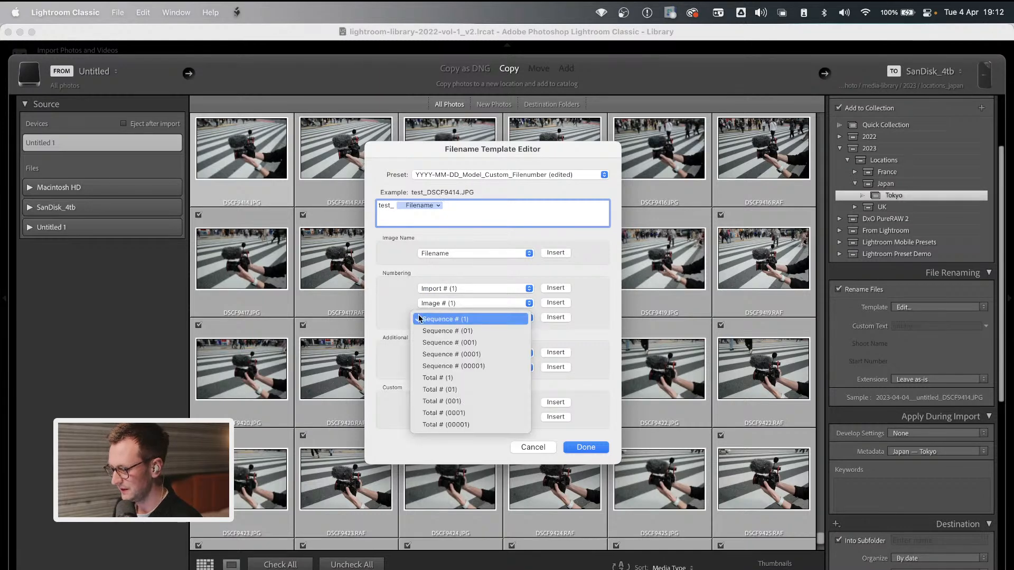
click(387, 310)
click(477, 353)
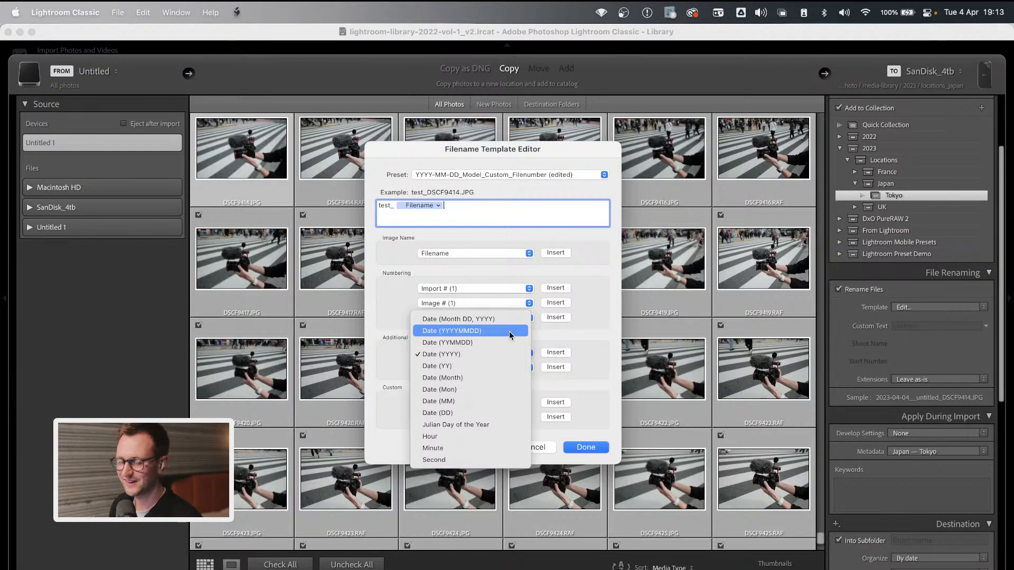
click(388, 314)
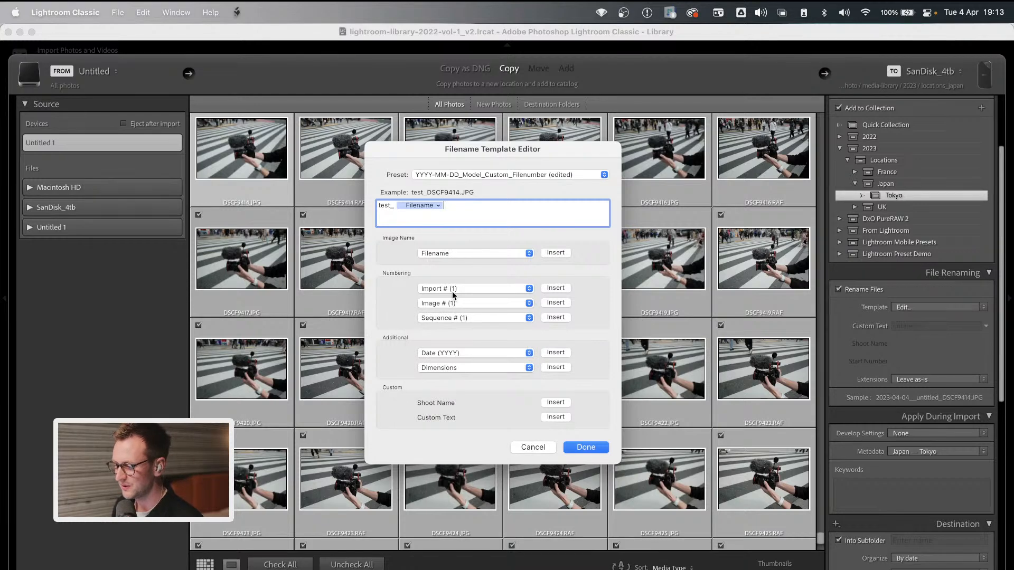
click(463, 353)
click(395, 354)
Remove the "test_" text in front of the Filename token in the template
click(394, 205)
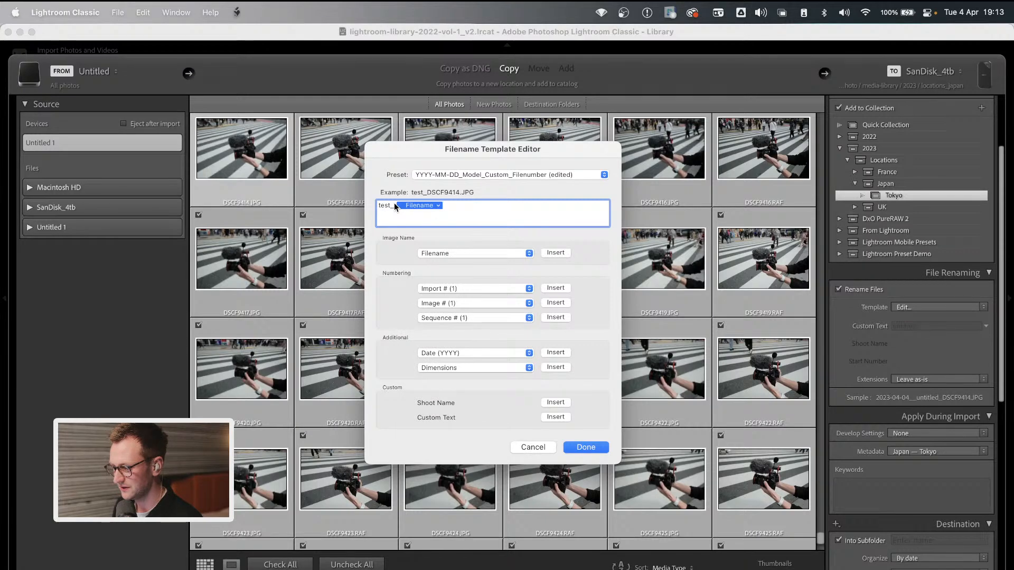
key(BackSpace)
key(BackSpace)
key(BackSpace)
key(BackSpace)
key(BackSpace)
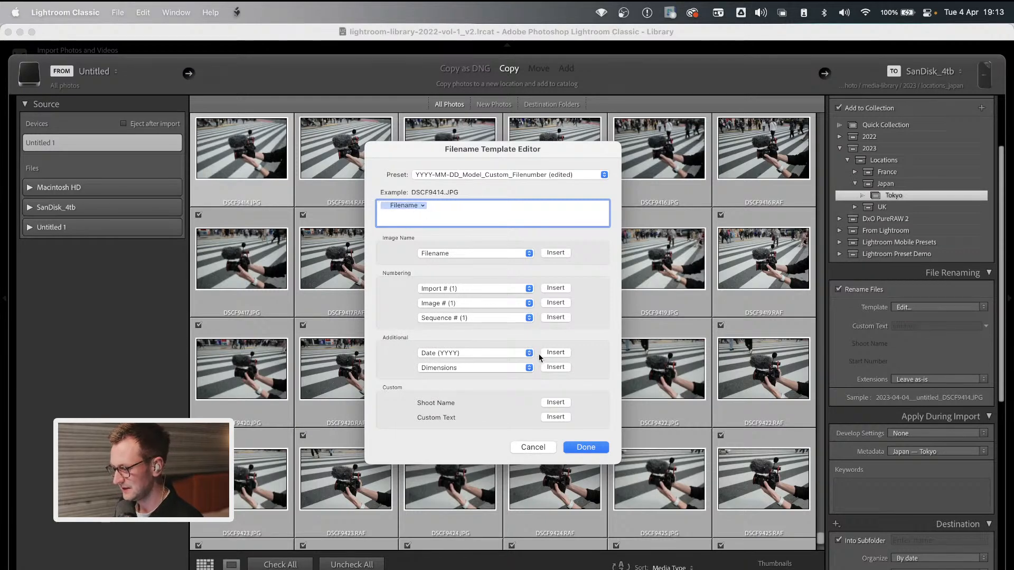
Insert Date (YYYY), Date (MM) and Date (DD) separated by hyphens and followed by an underscore before the Filename token
click(553, 352)
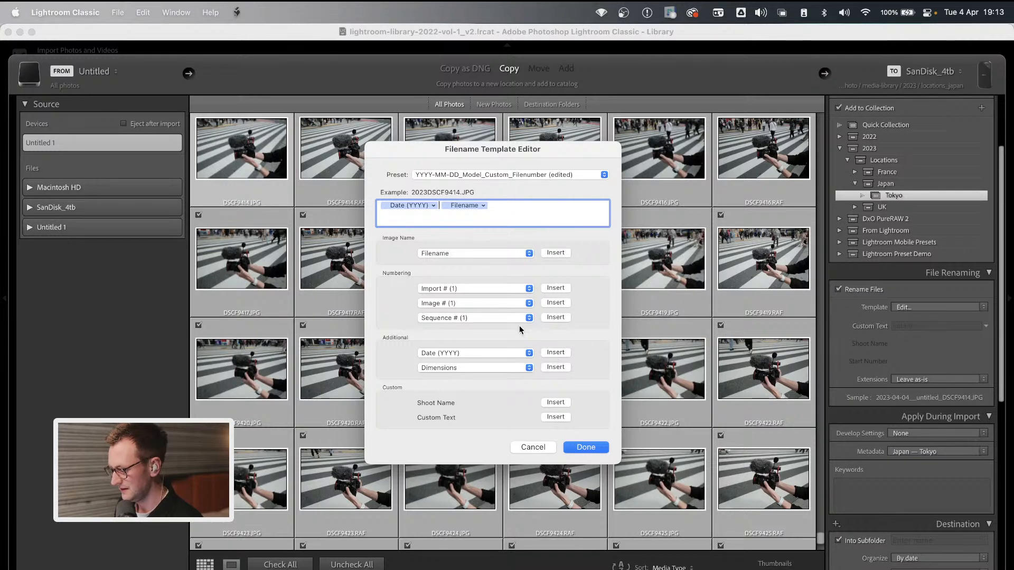
text(-)
click(530, 354)
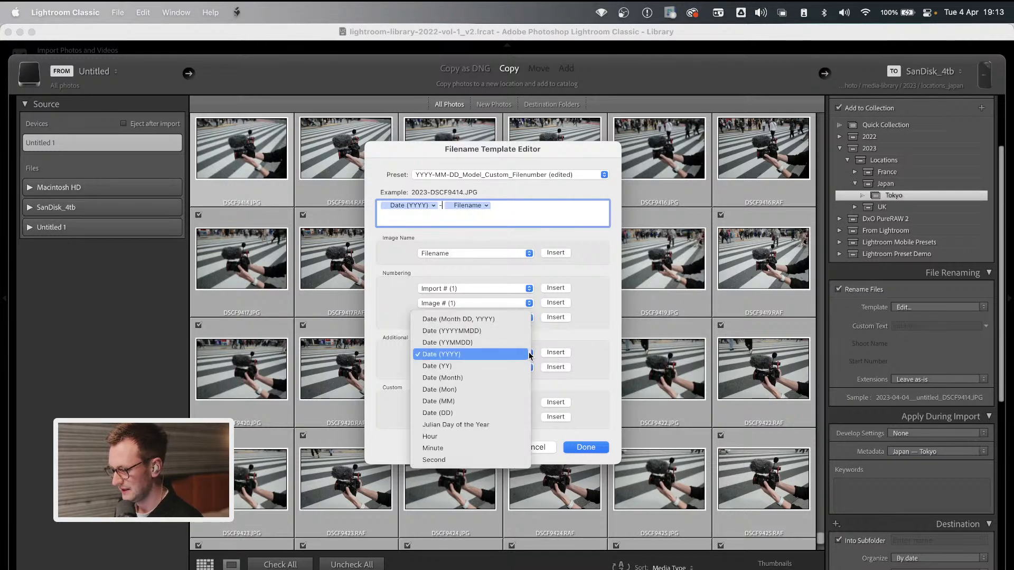
click(498, 402)
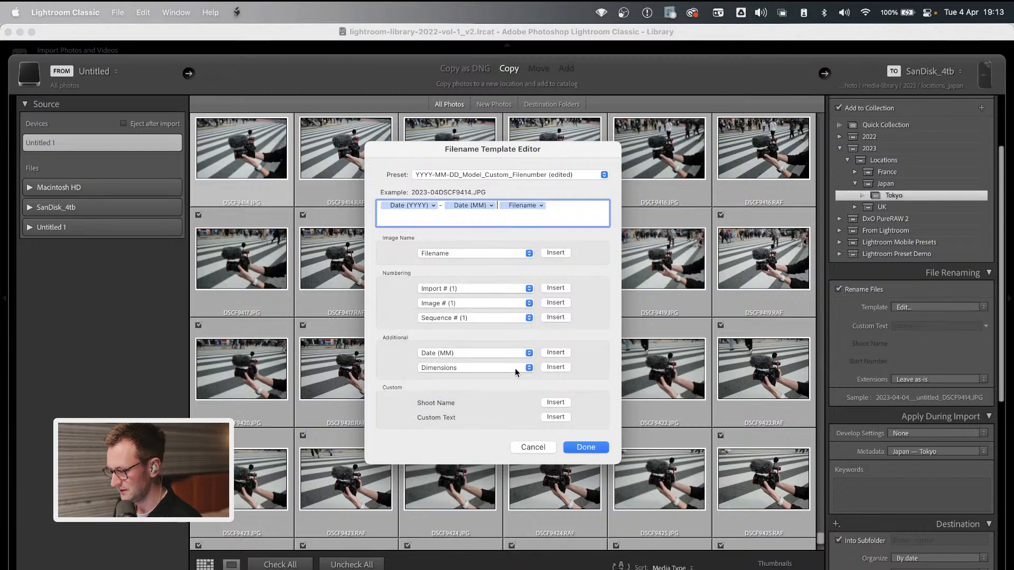
text(-)
click(519, 352)
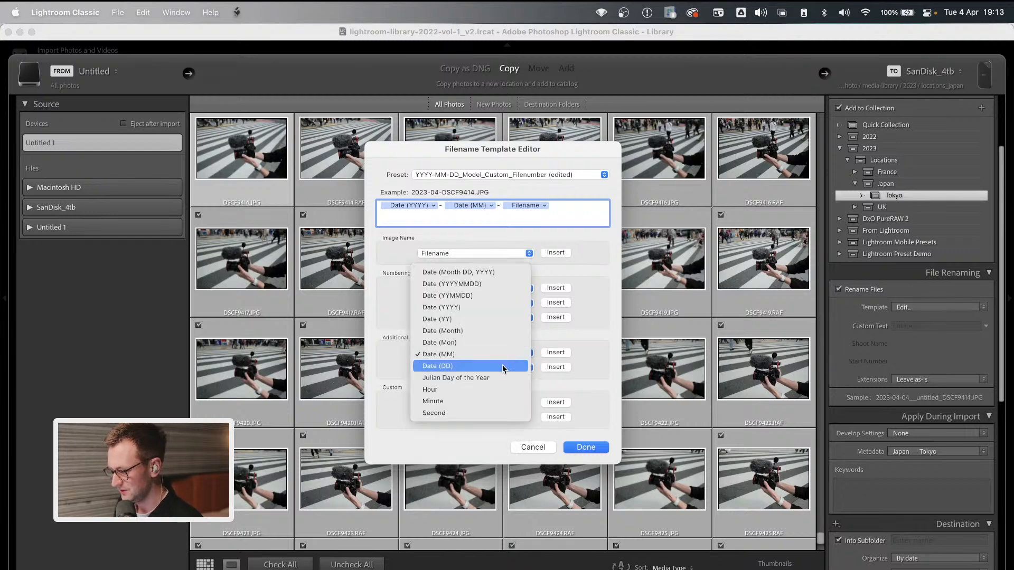
click(503, 365)
text(_)
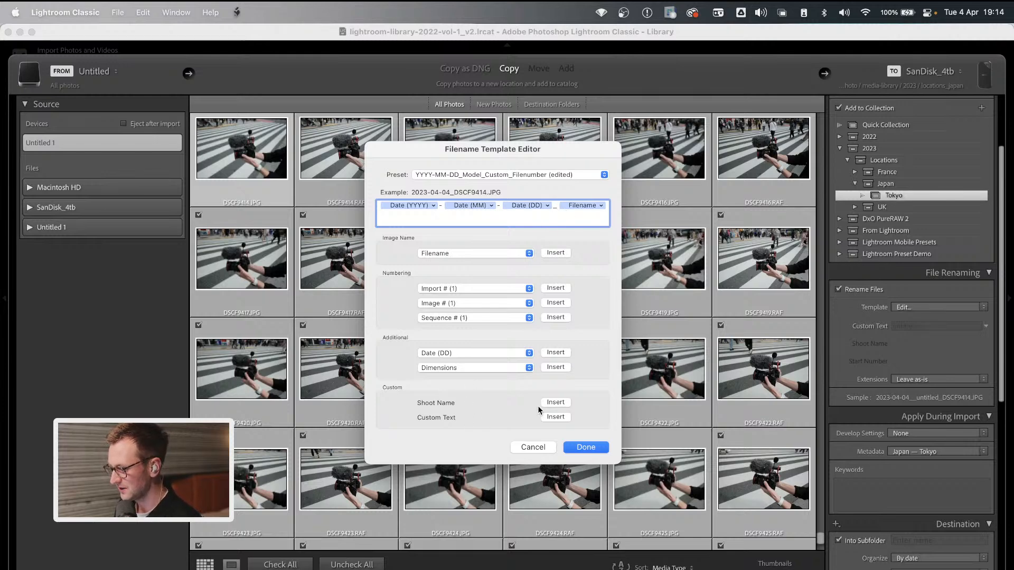
Insert the Custom Text token followed by an underscore before the Filename token in the template
click(555, 417)
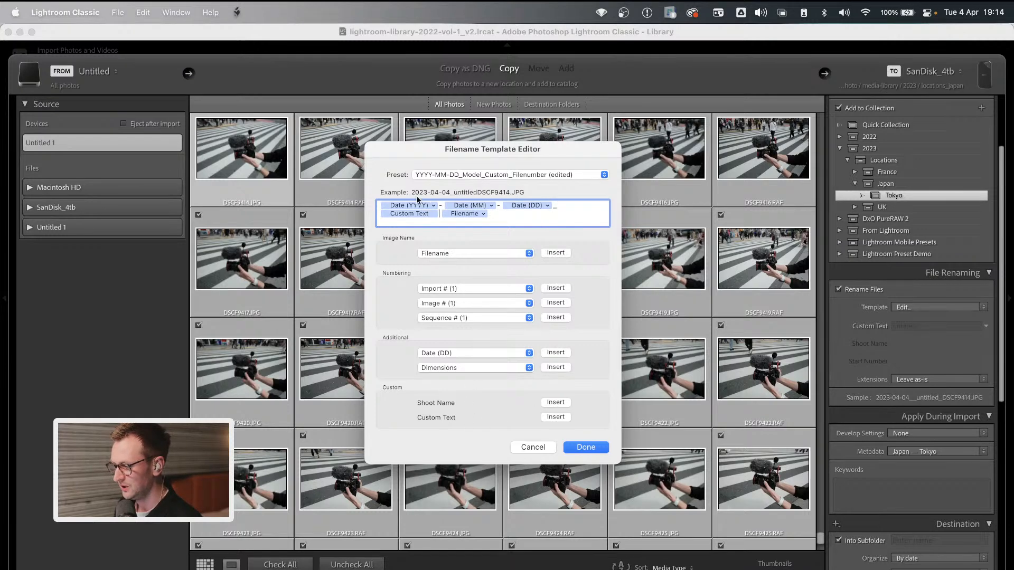
text(_)
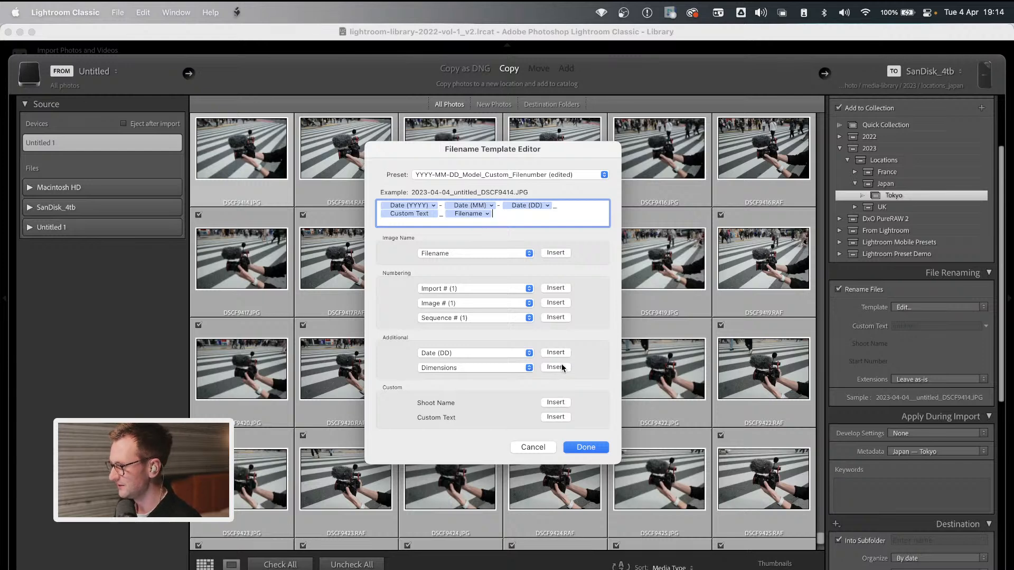
Load the saved YYYY-MM-DD_Model_Custom_Filenumber preset in place of the edited filename template
click(599, 178)
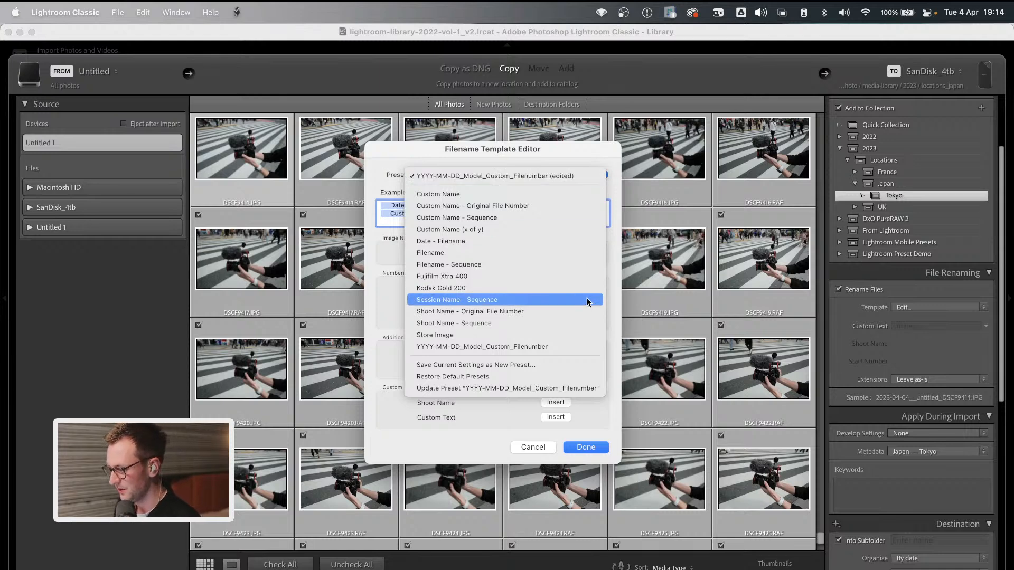
click(387, 172)
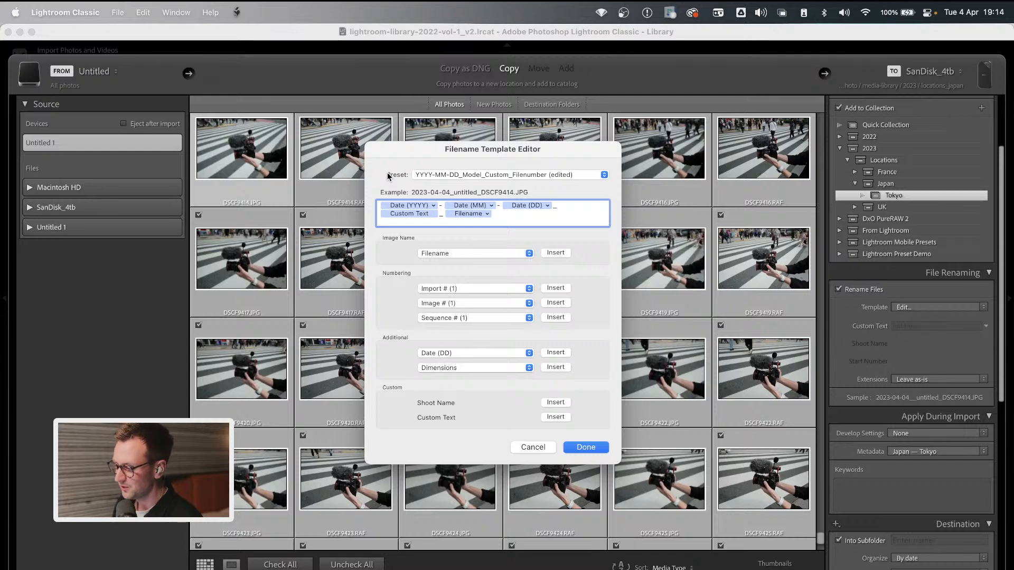
click(466, 175)
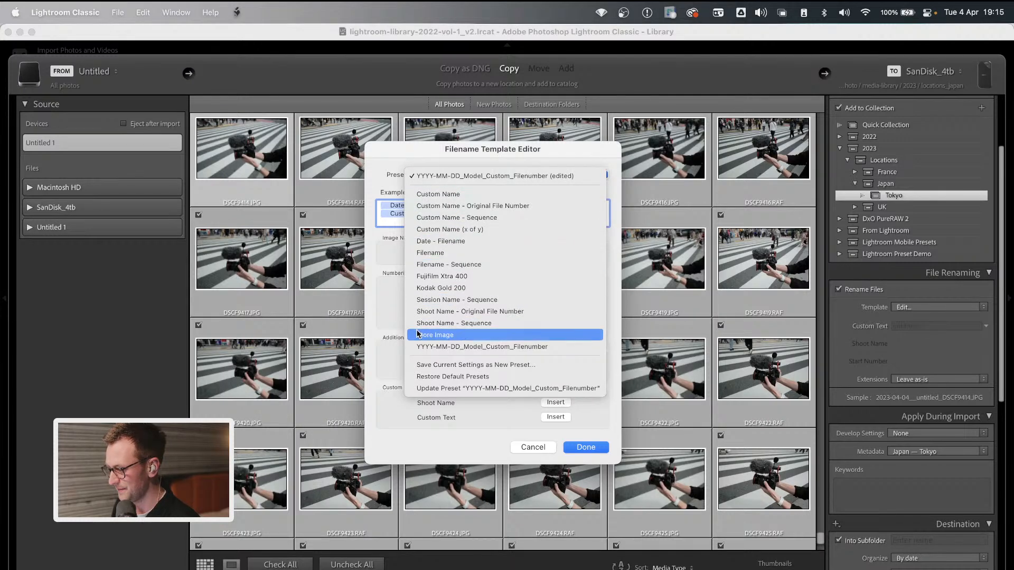
click(574, 348)
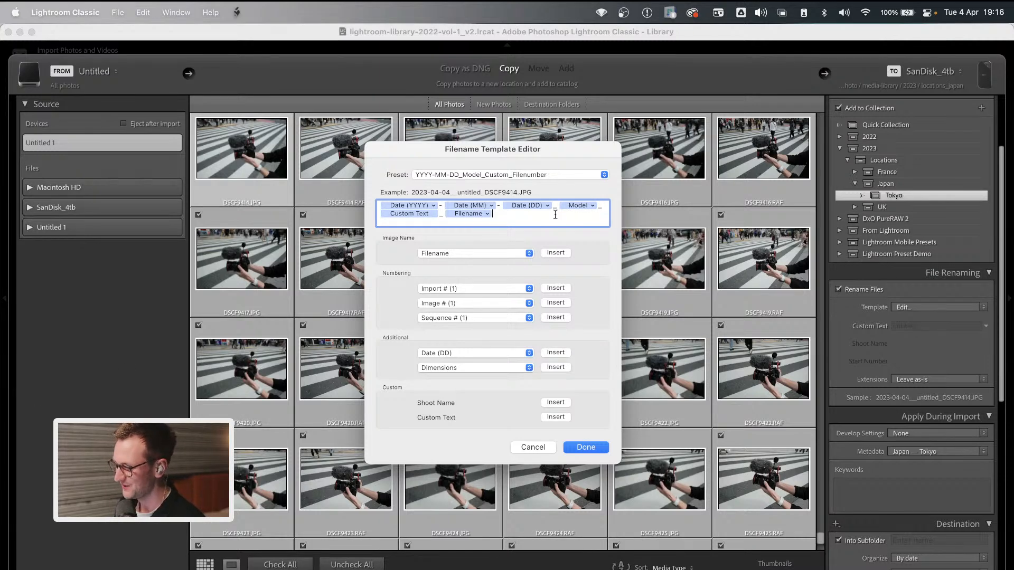
click(502, 175)
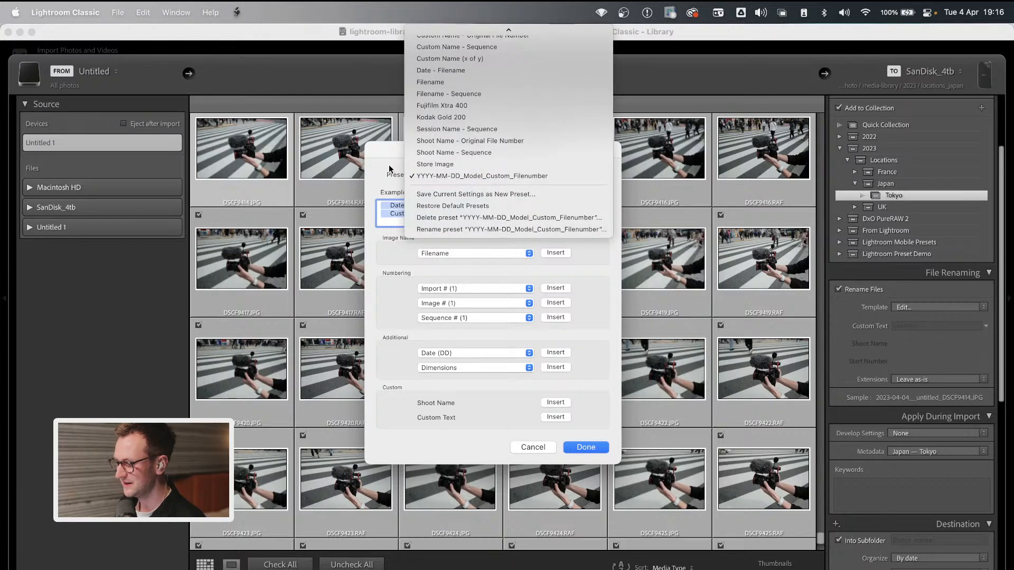
click(384, 174)
click(500, 174)
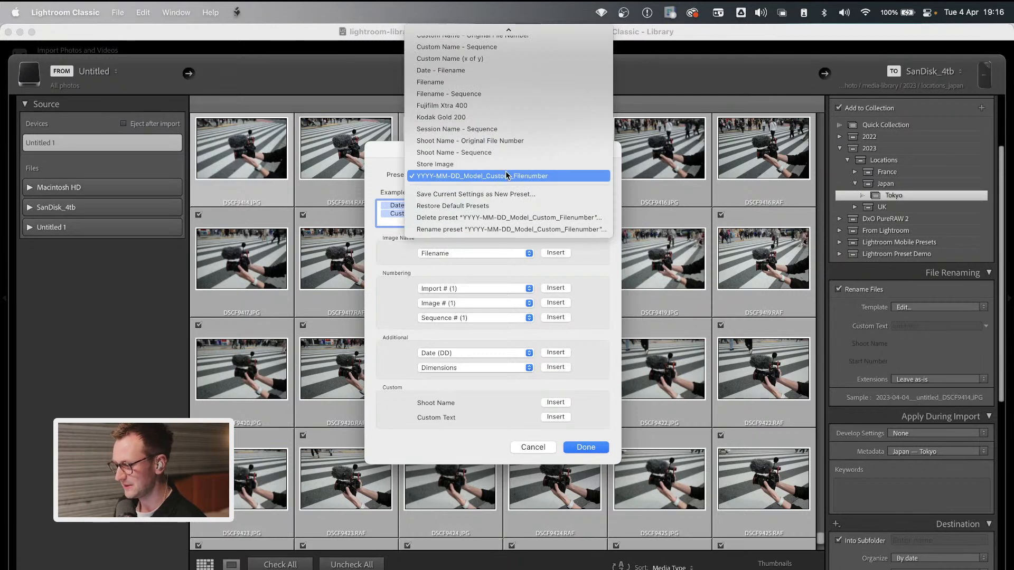
scroll(505, 176, up, 1)
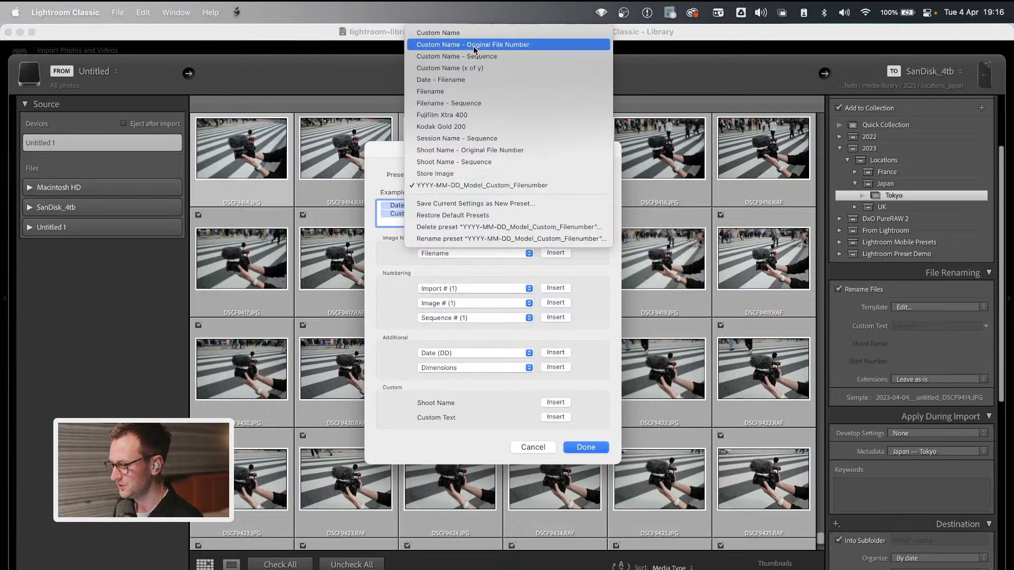
click(395, 185)
Append the text "_changes" after the Filename token at the end of the template
click(503, 212)
text(_ch)
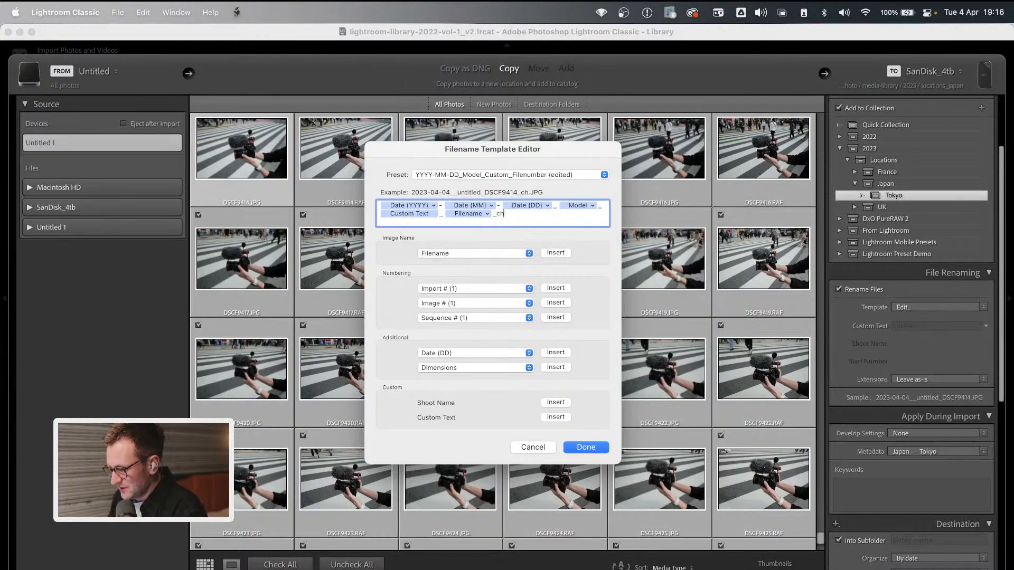
text(anges)
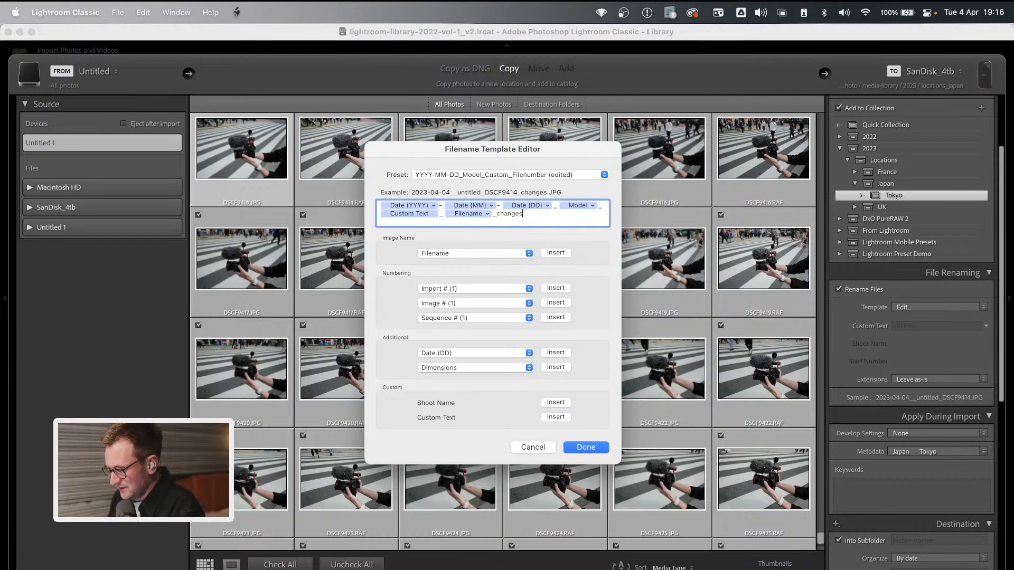
Discard the template edit by reloading the YYYY-MM-DD_Model_Custom_Filenumber preset and apply it as the file renaming template
click(566, 175)
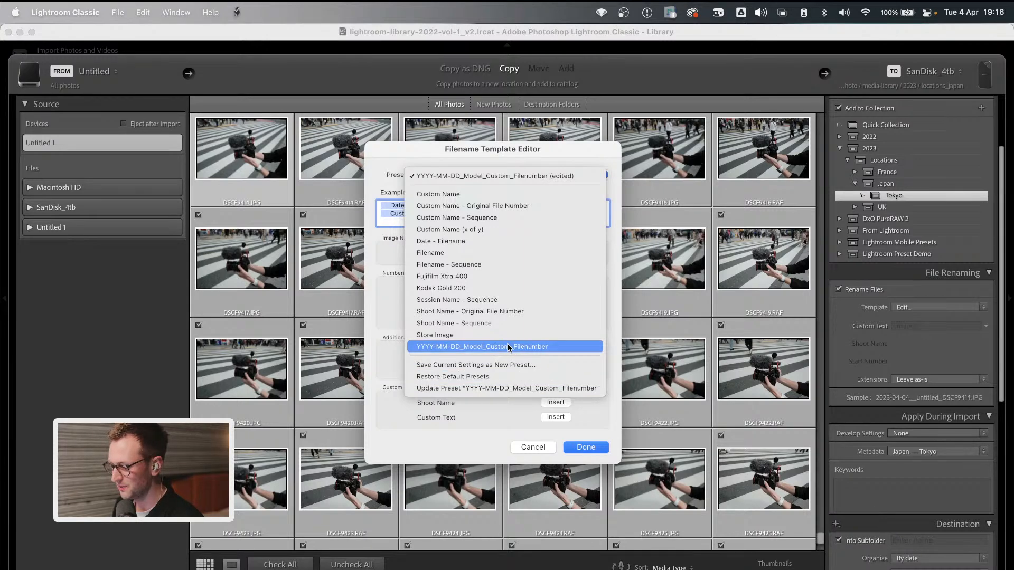
click(555, 348)
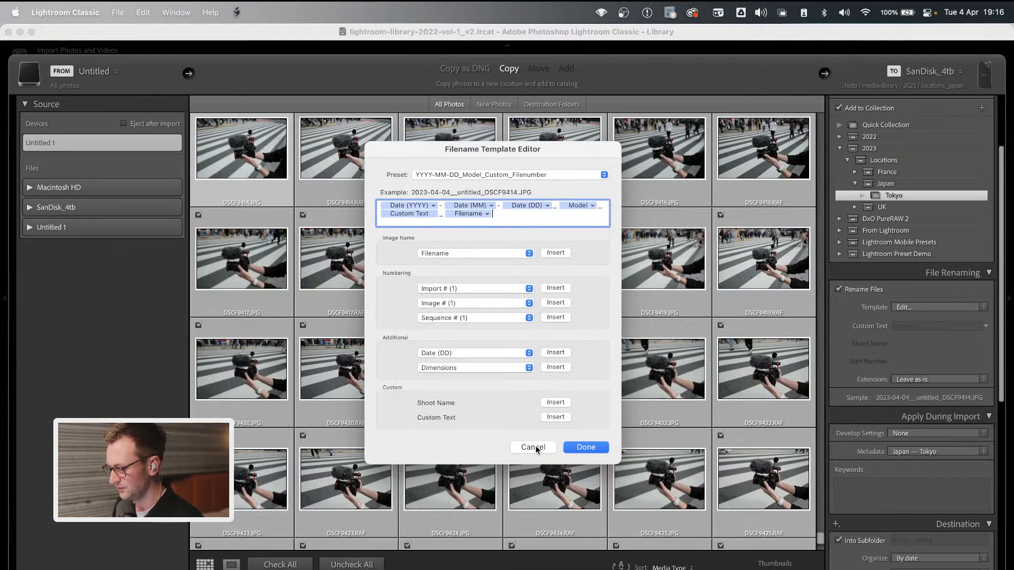
key(Return)
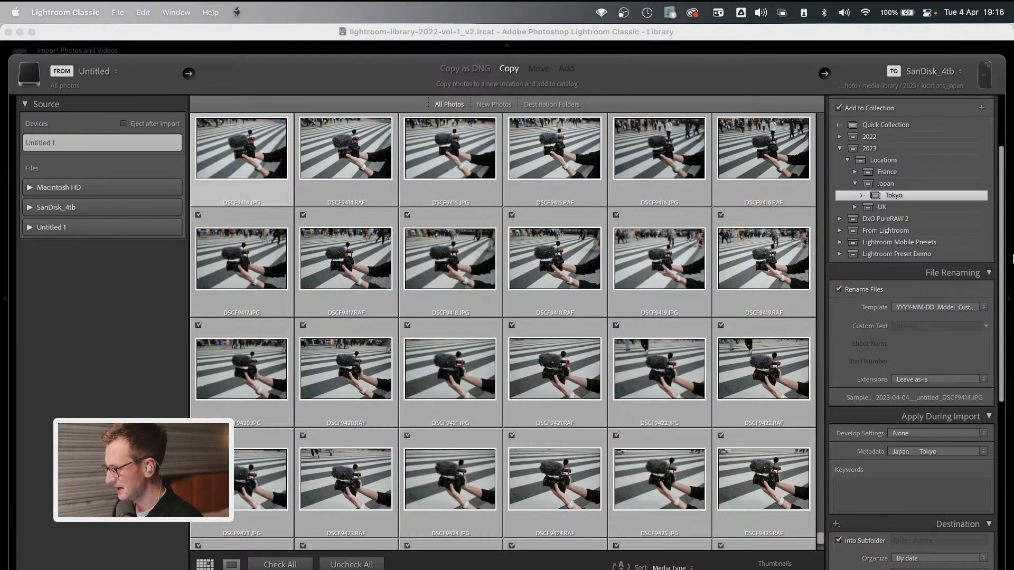
Set the custom text for the renamed files to "japan-tokyo"
click(971, 308)
click(848, 310)
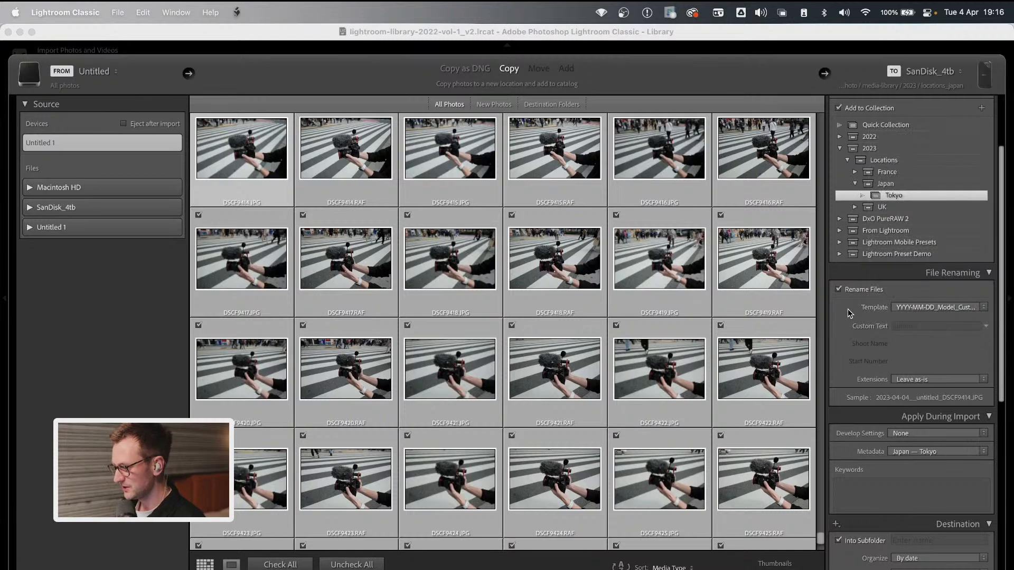
click(930, 326)
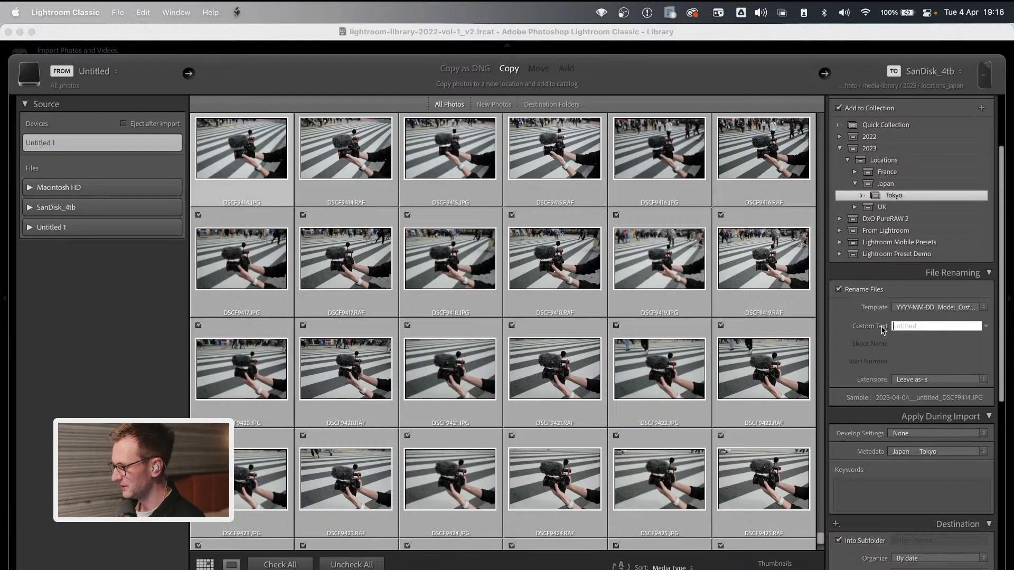
text(tokyo)
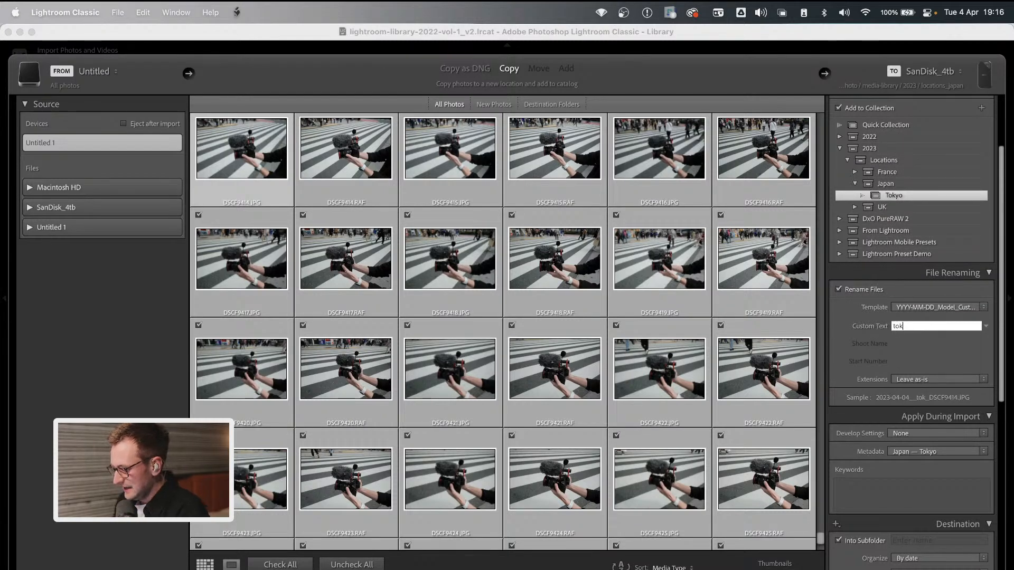
key(BackSpace)
key(BackSpace)
key(BackSpace)
key(BackSpace)
key(BackSpace)
text(j)
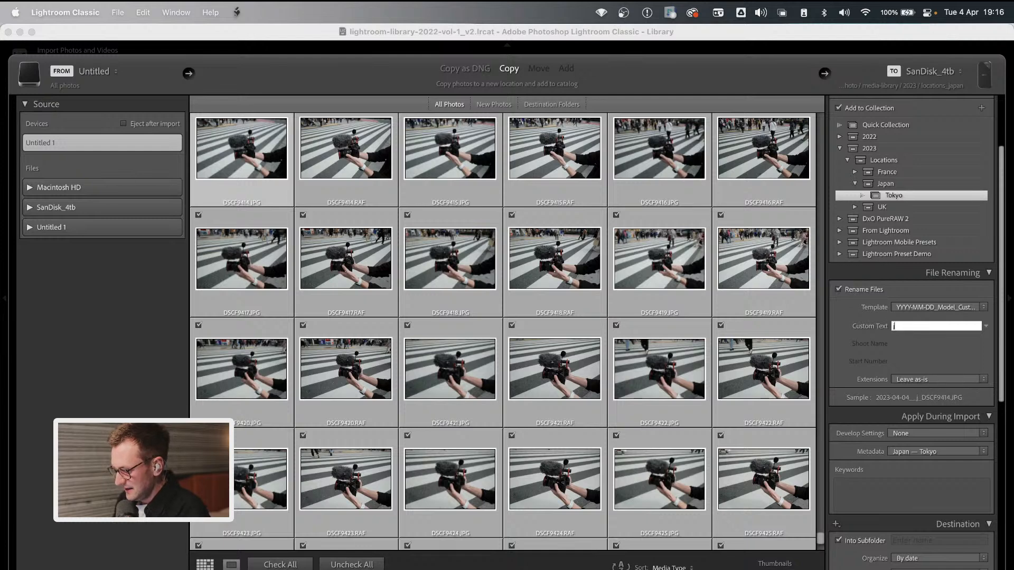
text(apan-tokyo)
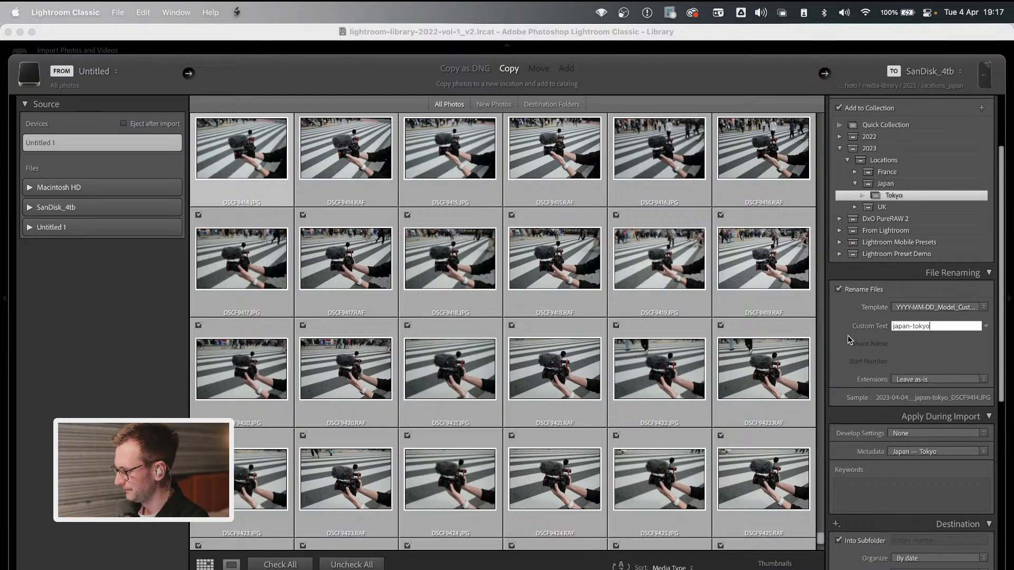
Examine the develop presets that can be applied during import, keeping Develop Settings at None
scroll(840, 340, down, 1)
scroll(837, 342, down, 2)
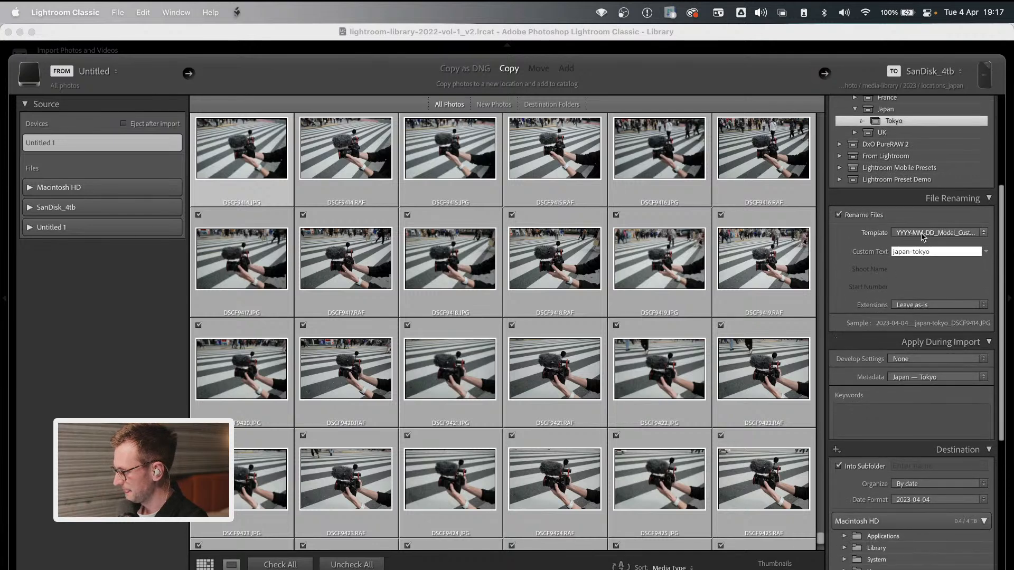
scroll(865, 280, down, 4)
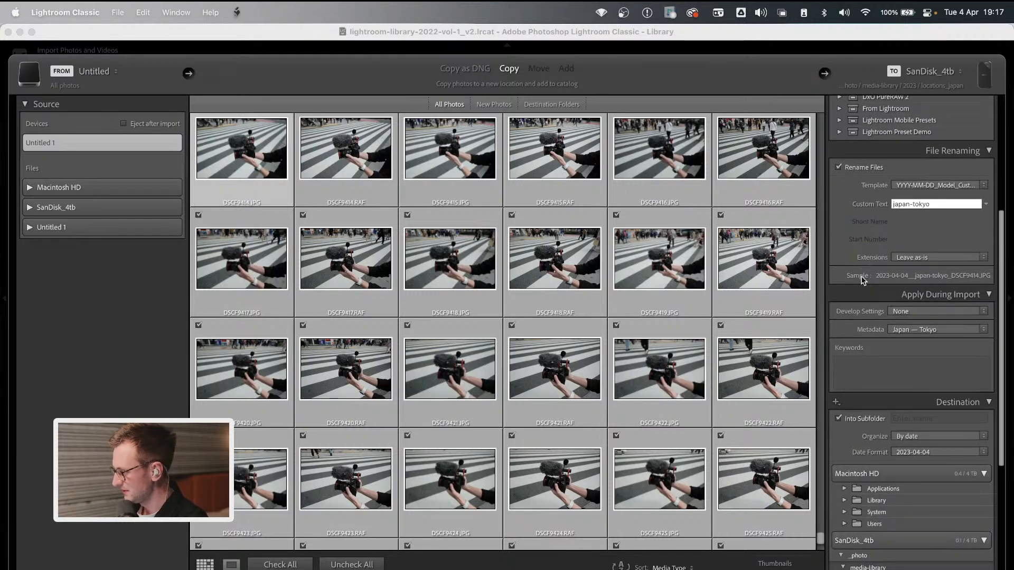
click(955, 267)
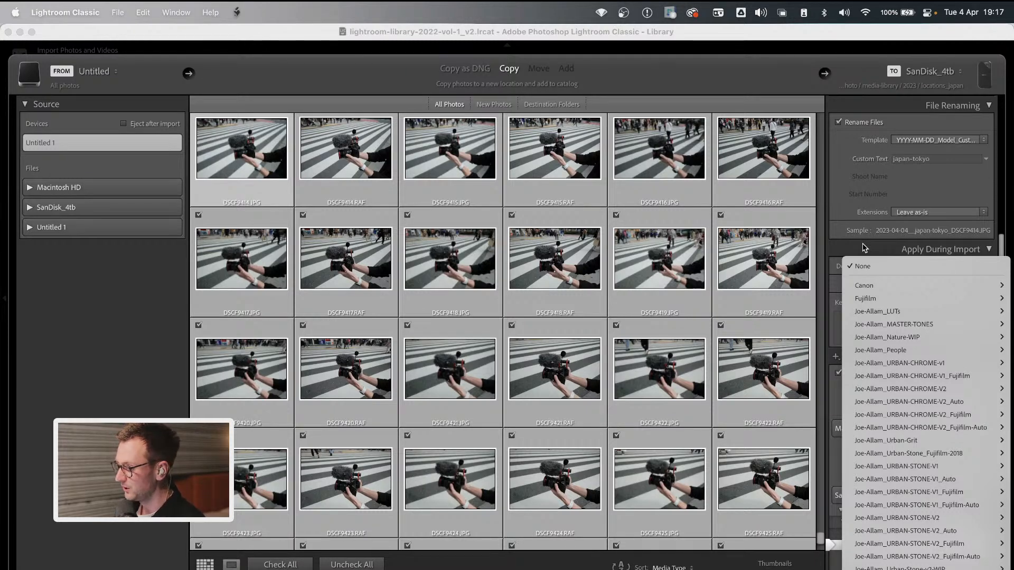
mouse_move(874, 294)
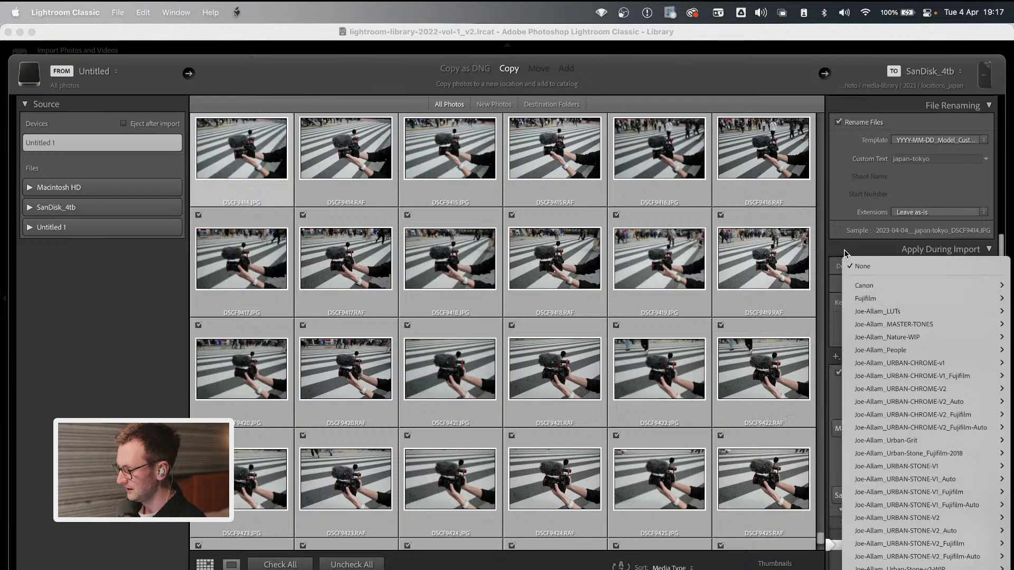
click(867, 266)
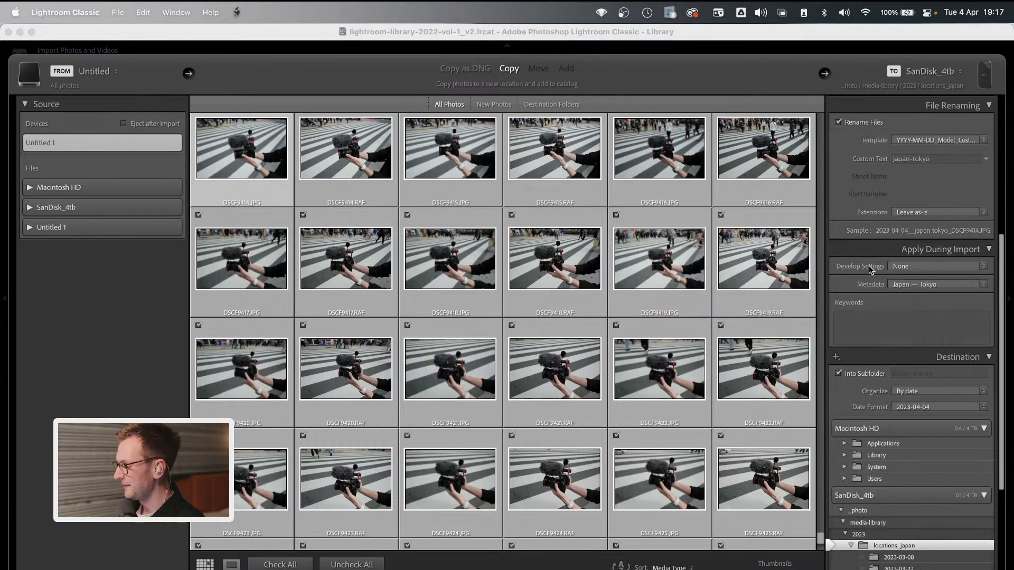
click(915, 266)
click(832, 289)
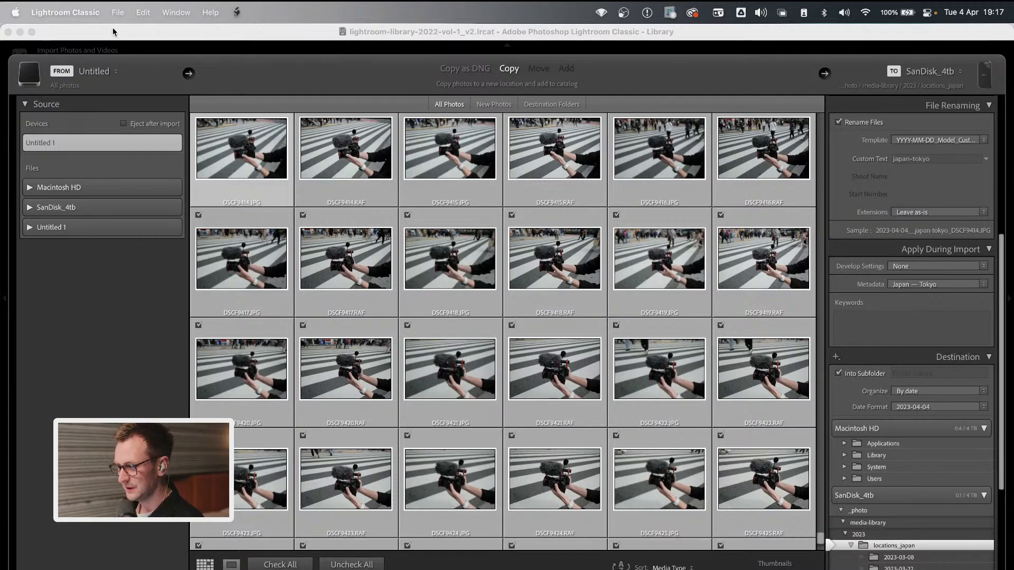
Open the preset preferences for raw defaults and choose Fujifilm X-H2S as the camera
click(83, 13)
click(83, 53)
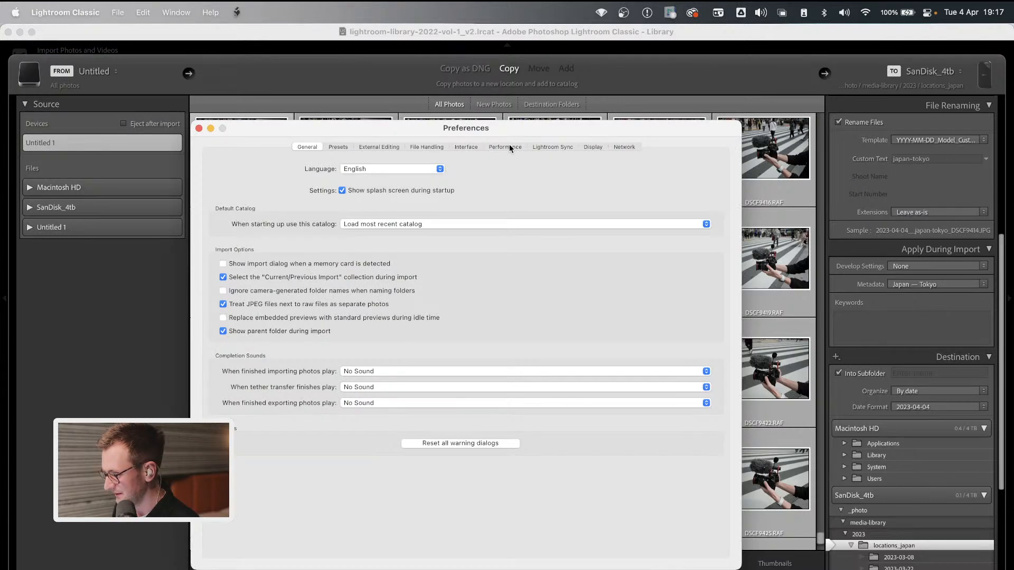
click(340, 147)
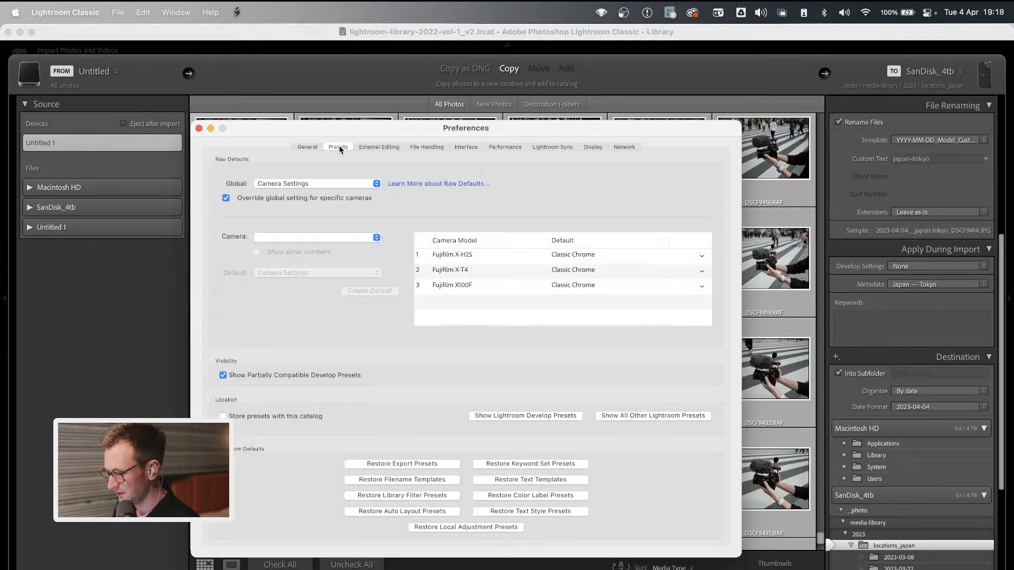
drag(296, 128, 332, 125)
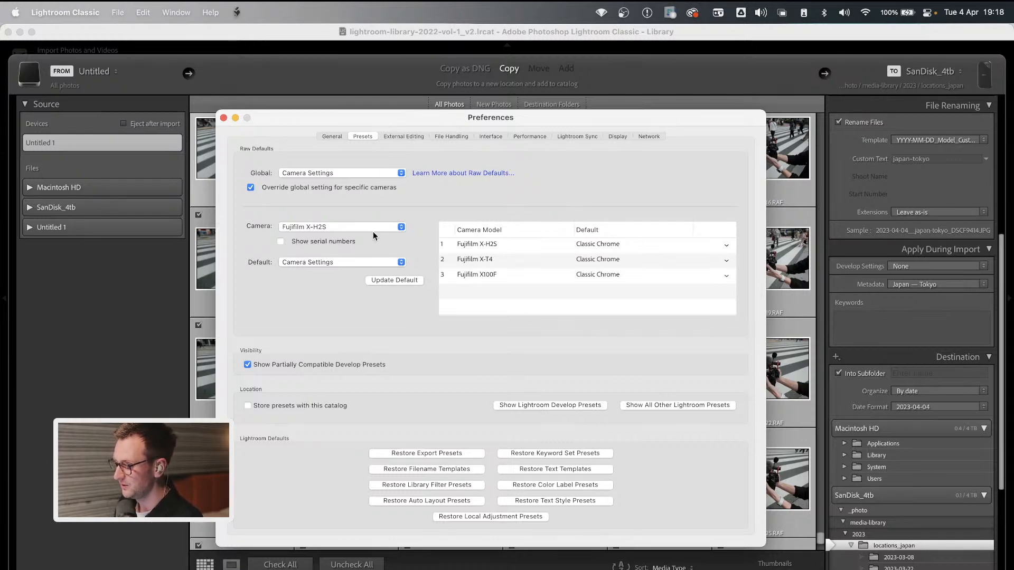
drag(403, 117, 401, 117)
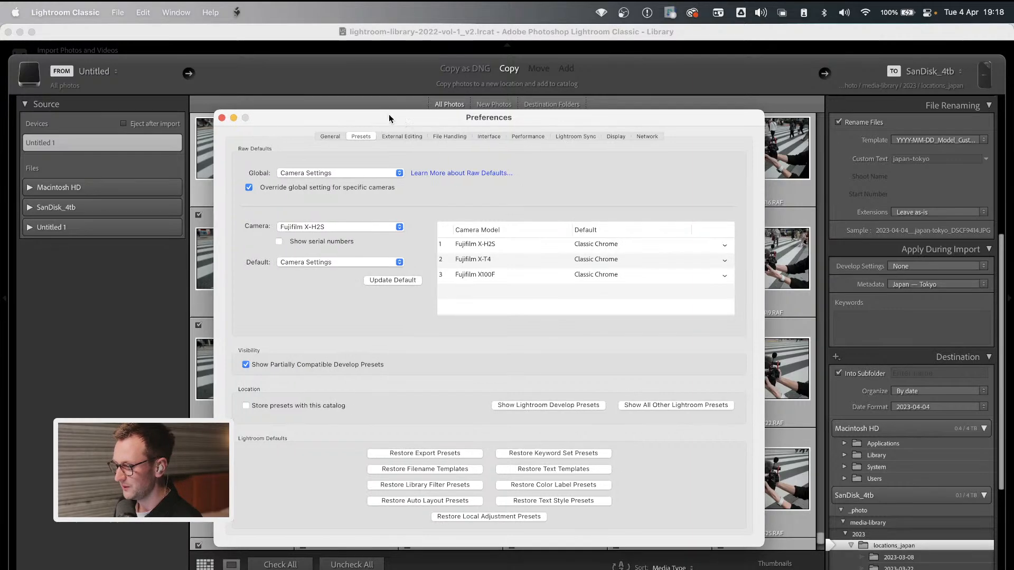
Examine the selectable camera models and the Fujifilm presets offered as the raw default for the Fujifilm X-H2S
click(54, 6)
click(55, 53)
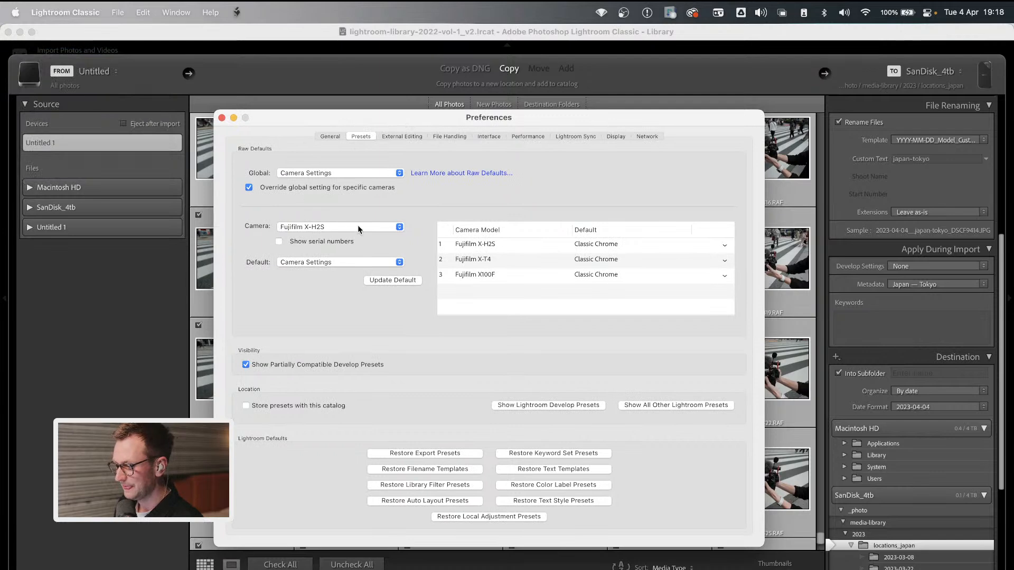
click(312, 227)
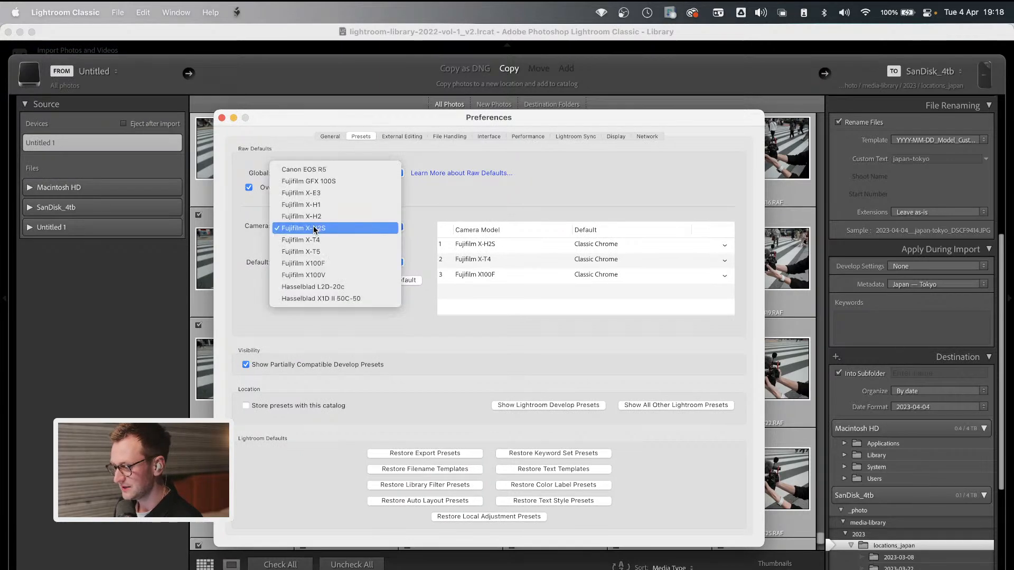
click(438, 213)
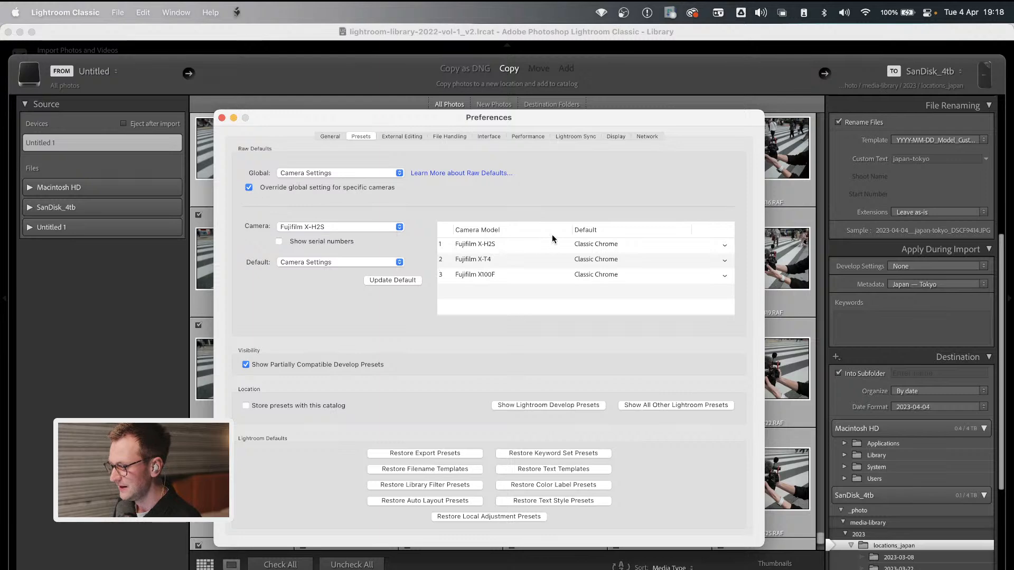
click(726, 246)
mouse_move(752, 297)
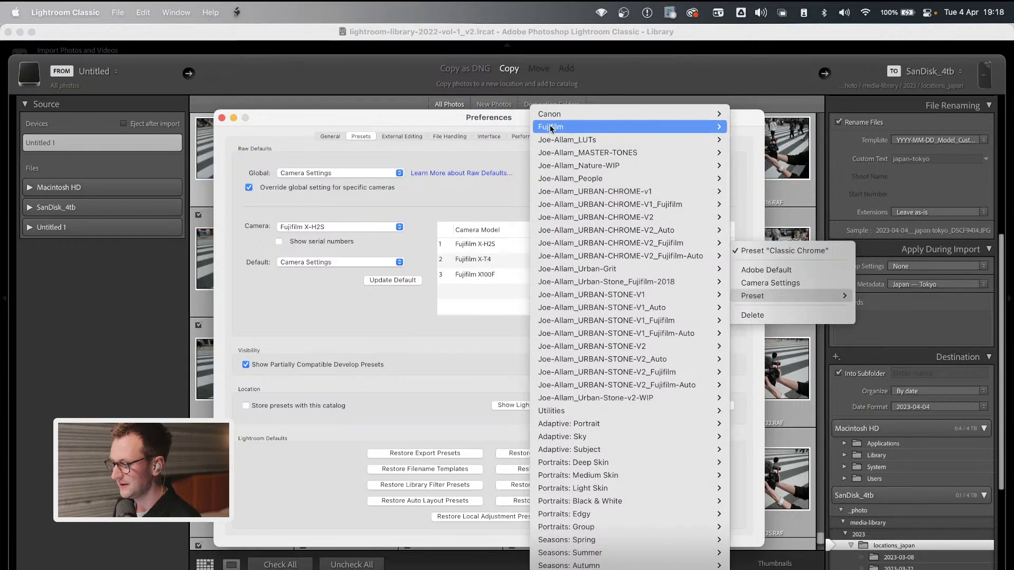
mouse_move(551, 127)
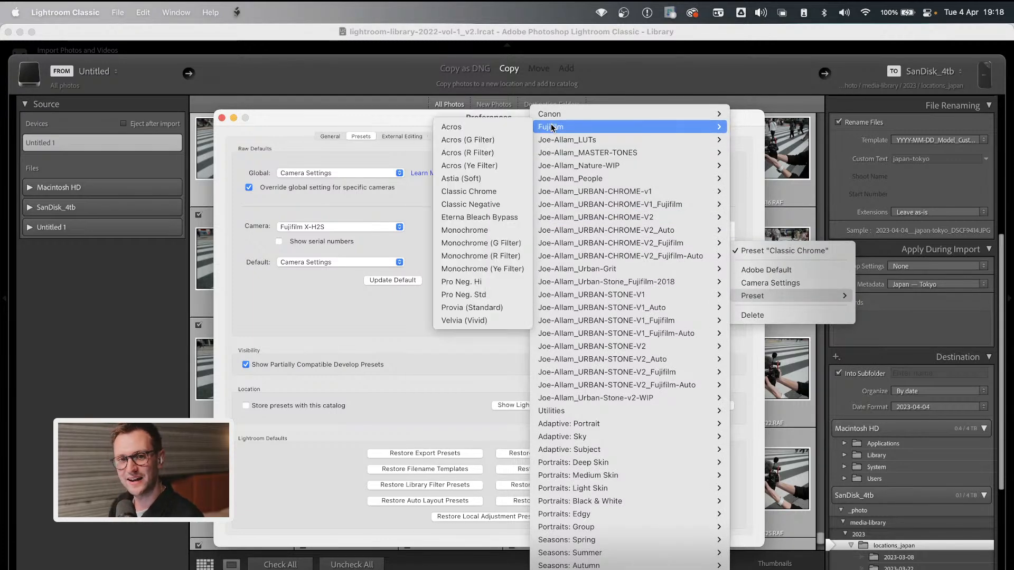
click(415, 192)
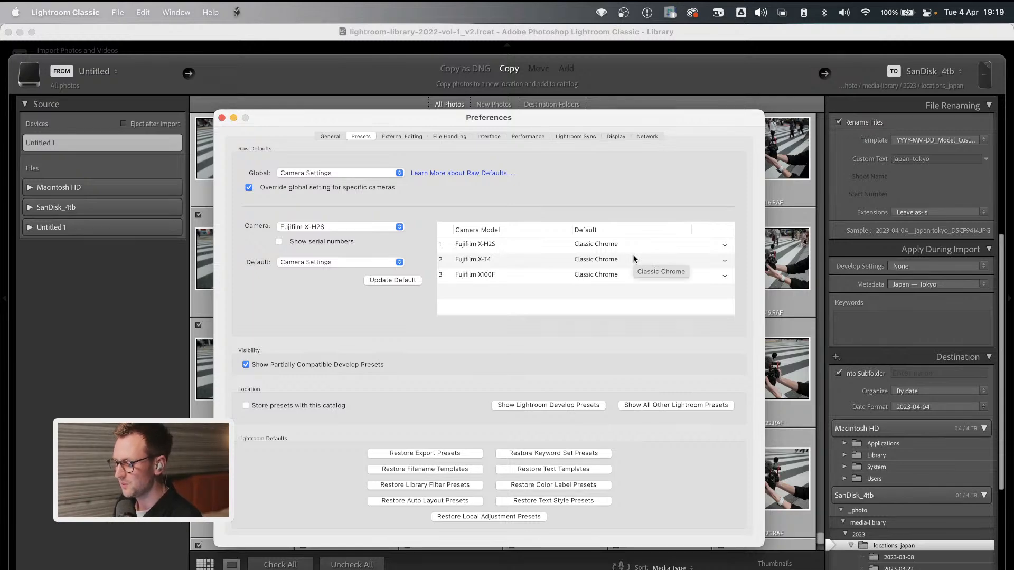
Review the raw default choices per camera, keeping Fujifilm X-H2S with Camera Settings selected, and close the preferences
click(388, 226)
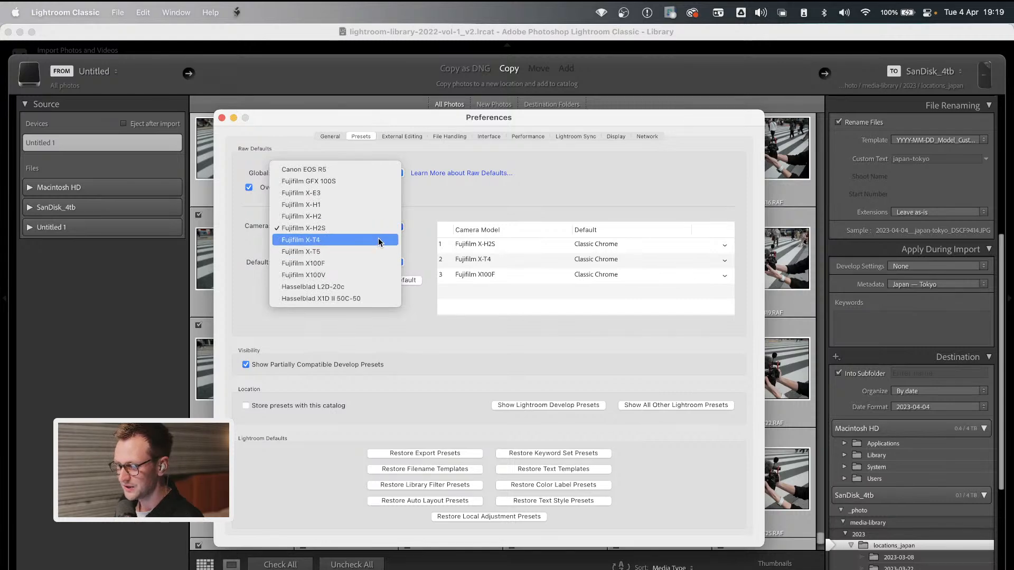
click(446, 208)
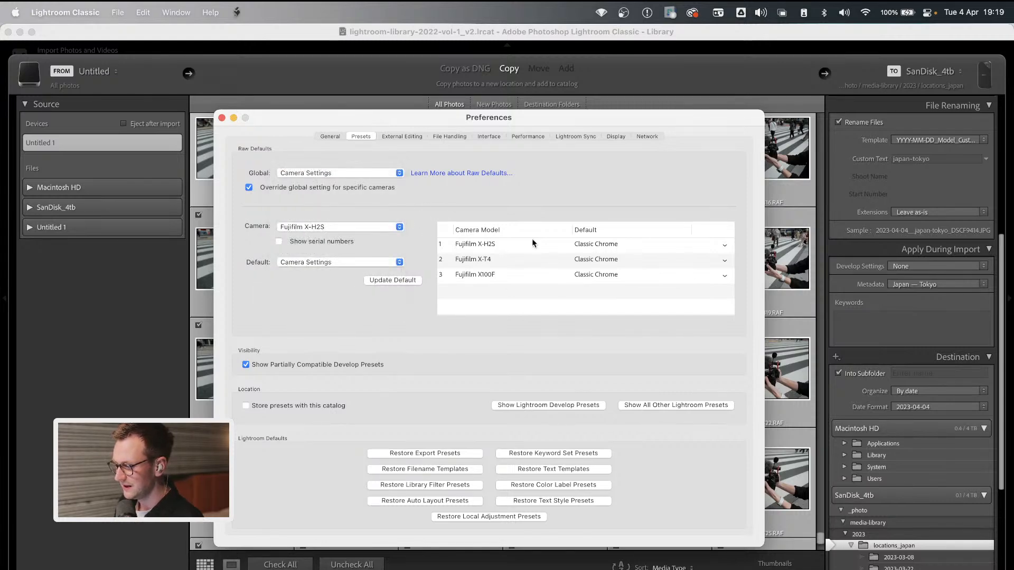
click(392, 262)
click(318, 299)
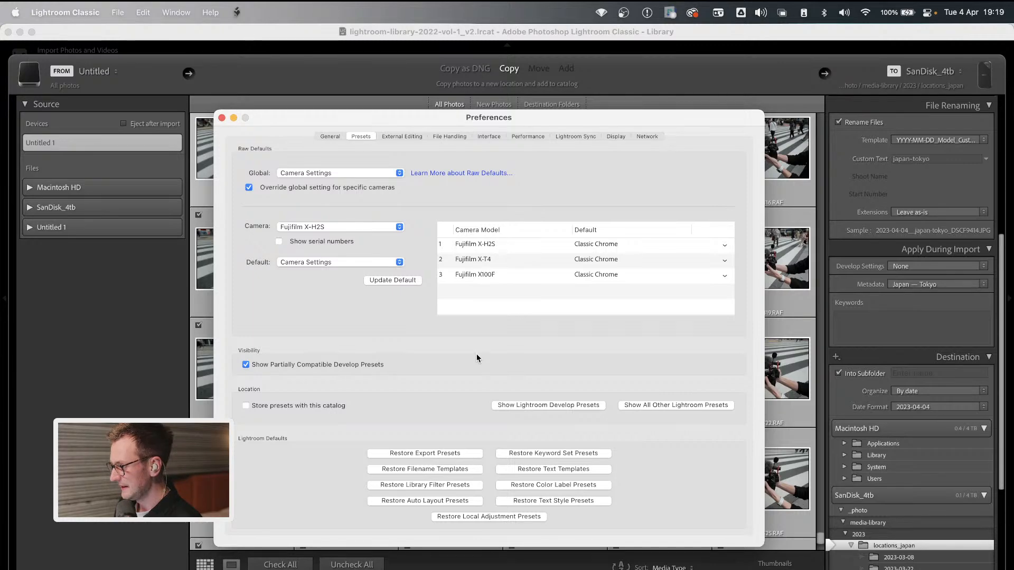
click(221, 118)
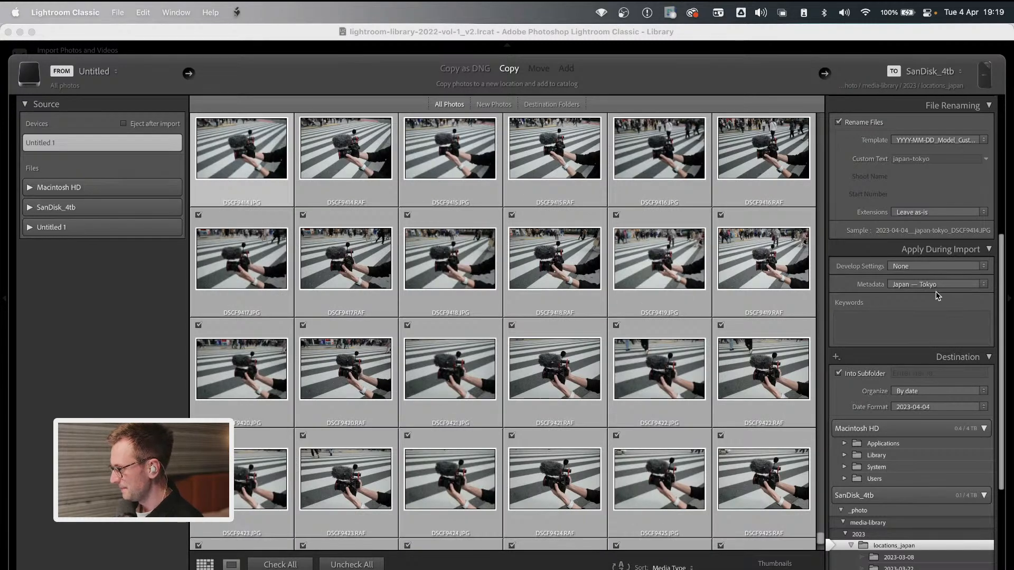
Look through the Develop Settings preset groups available for the import, leaving the choice at None
click(942, 265)
click(833, 270)
click(917, 264)
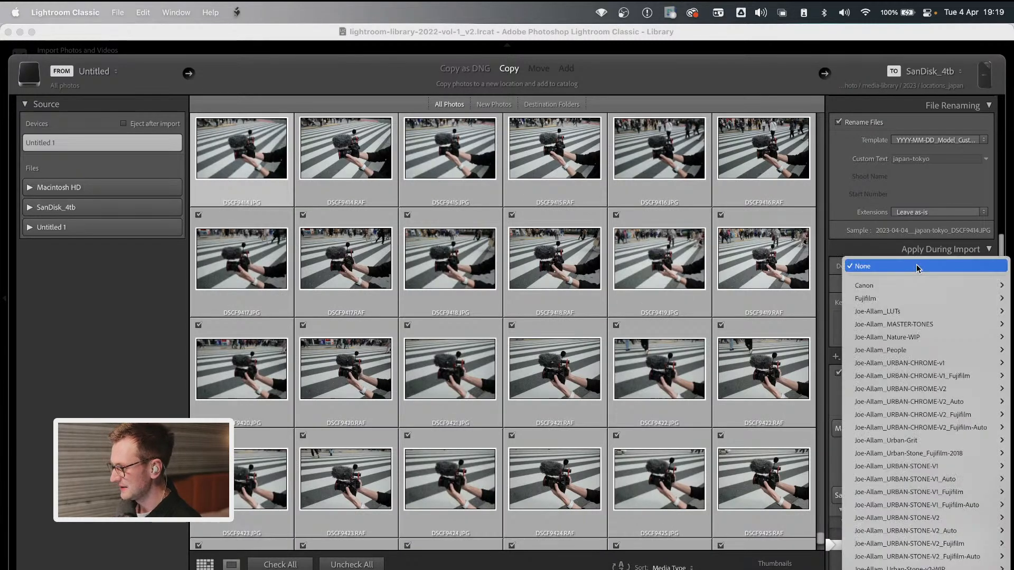
click(836, 280)
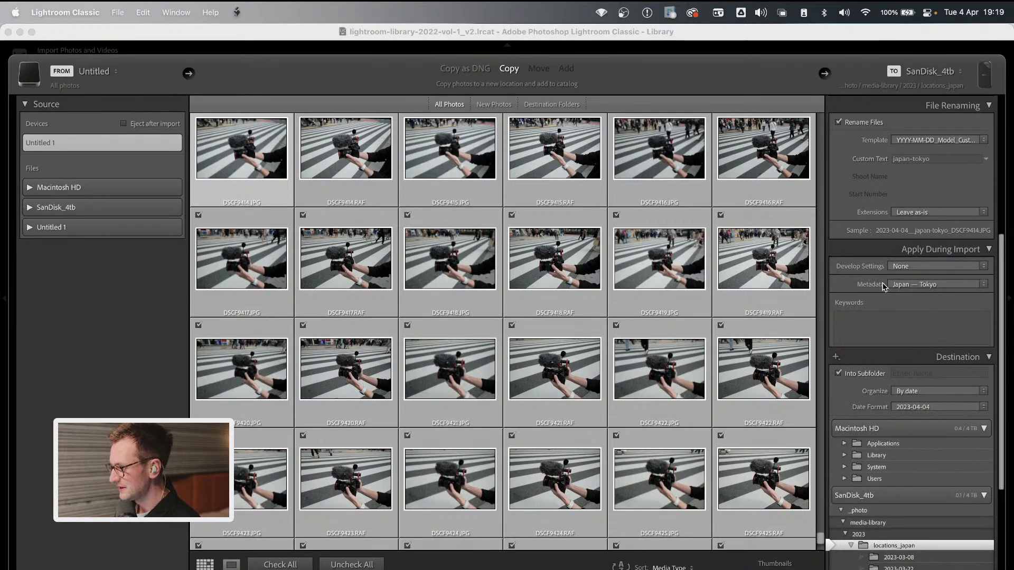
click(915, 267)
click(835, 297)
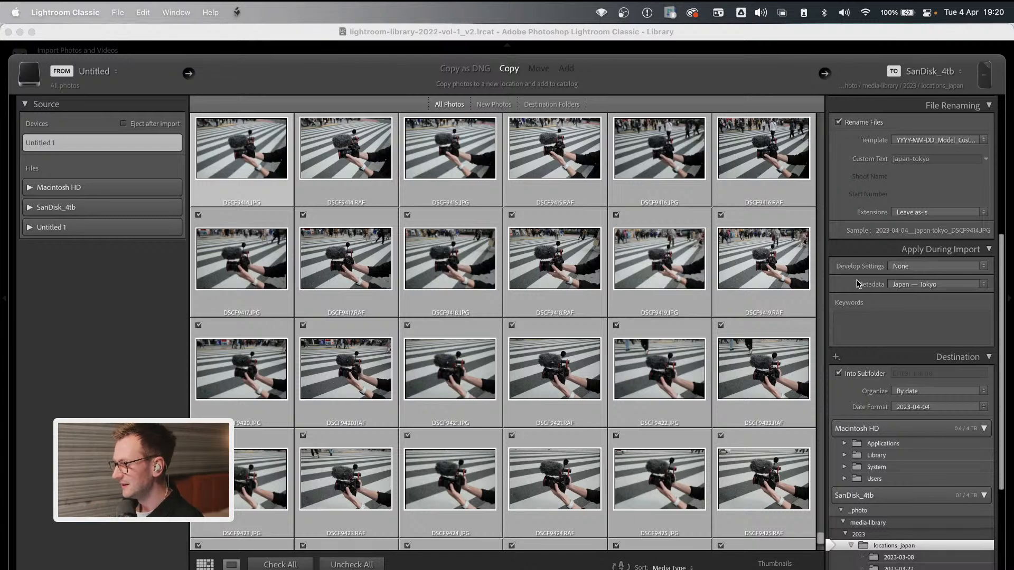
Review the metadata presets available for the import, keeping Japan — Tokyo selected
click(896, 288)
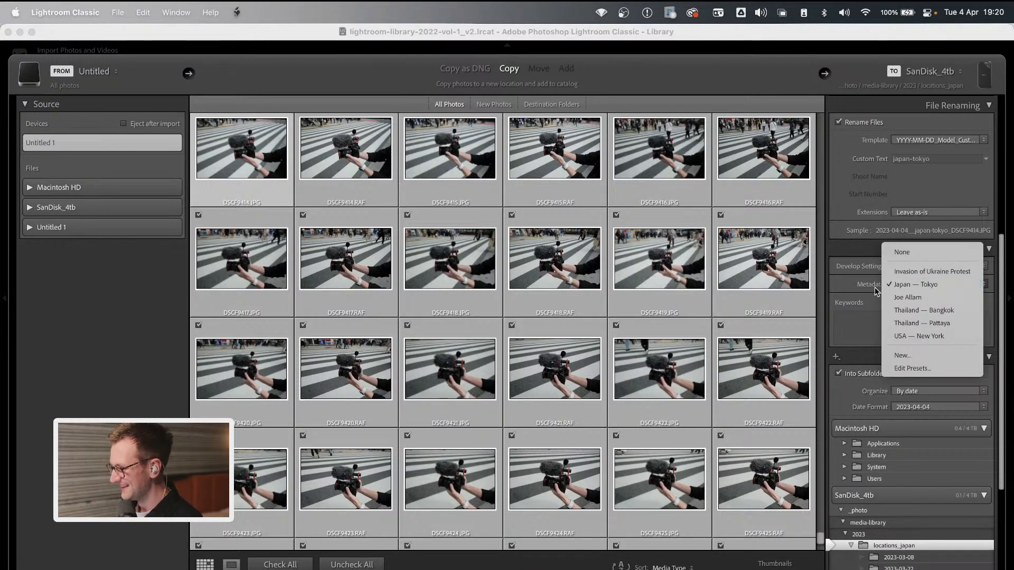
click(849, 286)
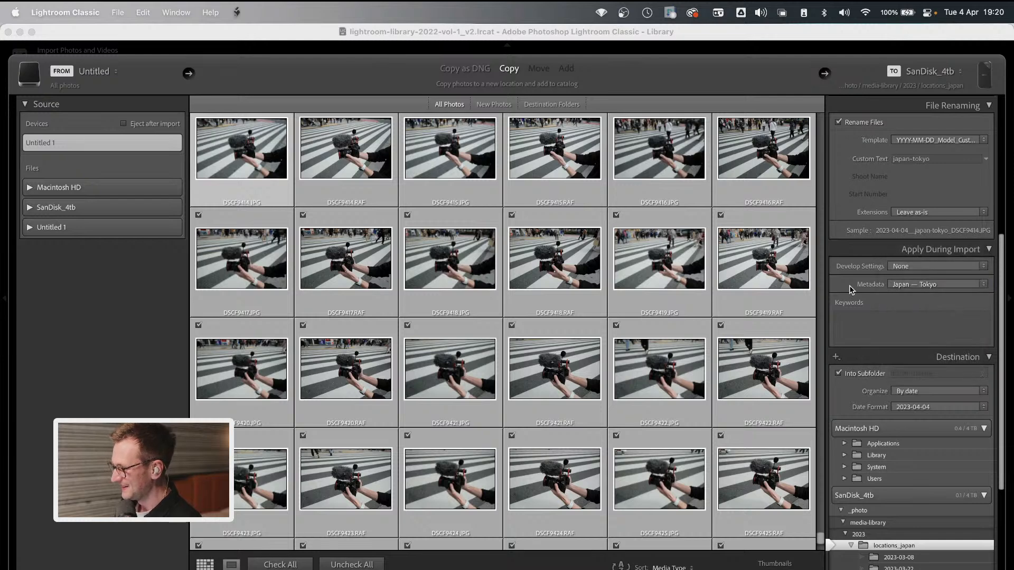
click(947, 284)
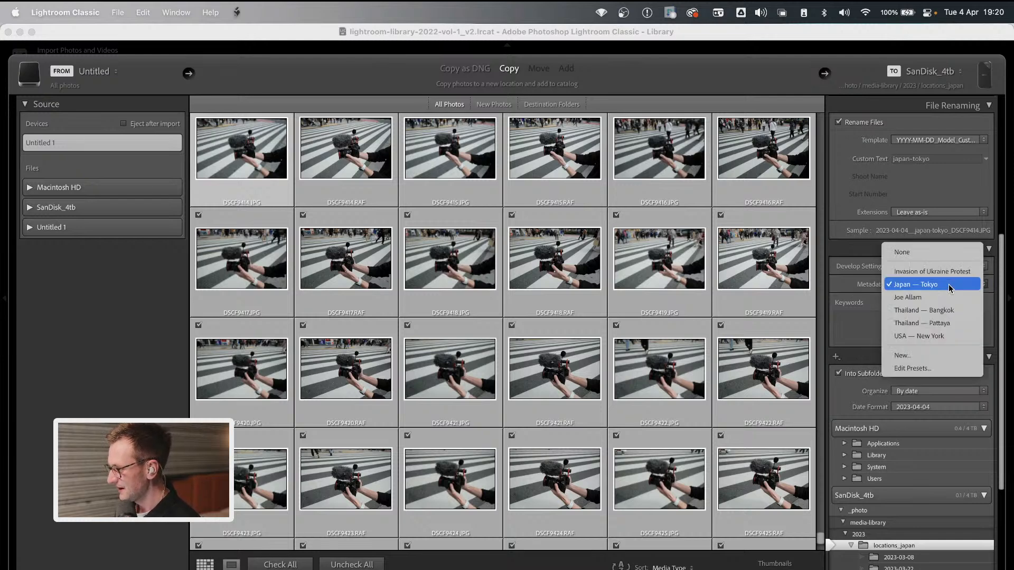
click(844, 288)
Open the metadata preset editor and examine the preset list and the IPTC copyright, creator and image fields of the Custom preset
click(900, 284)
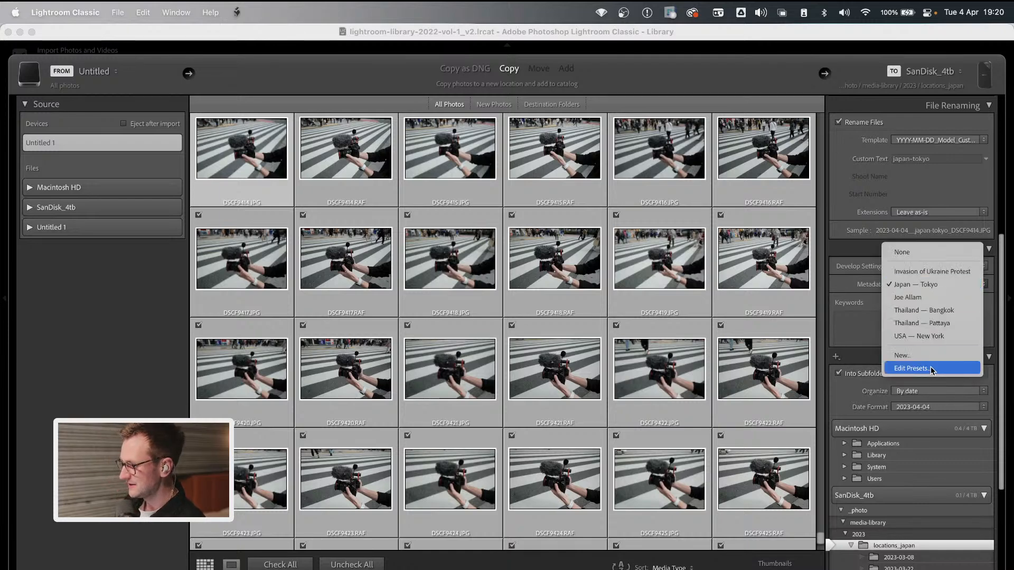
click(931, 368)
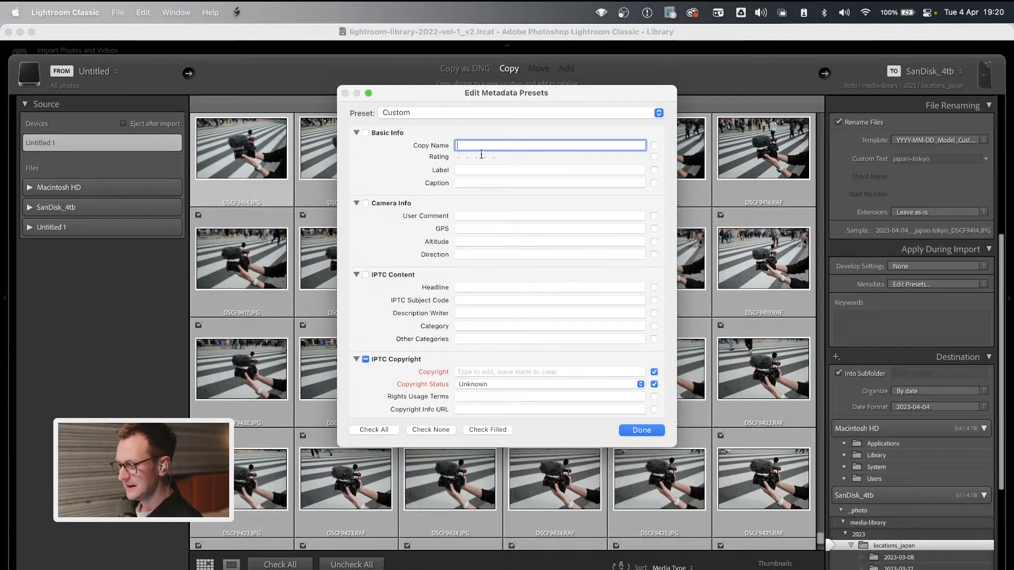
click(435, 112)
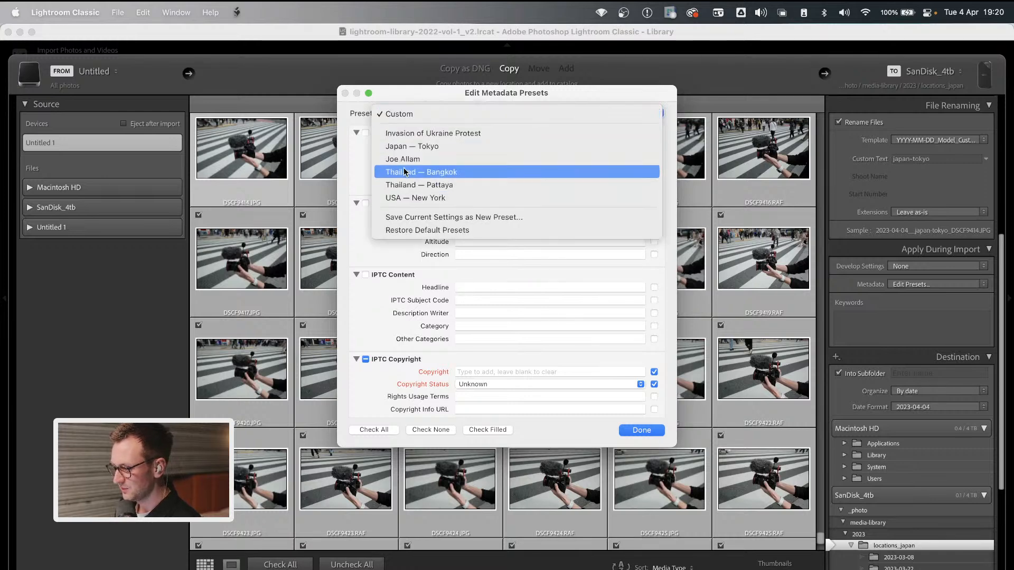
click(361, 155)
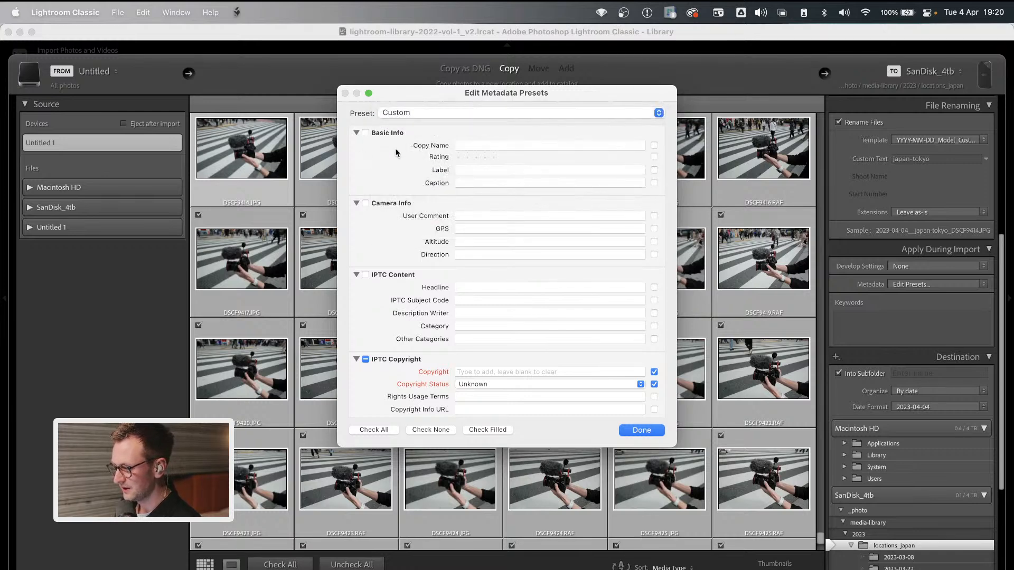
scroll(416, 333, down, 2)
scroll(416, 333, down, 5)
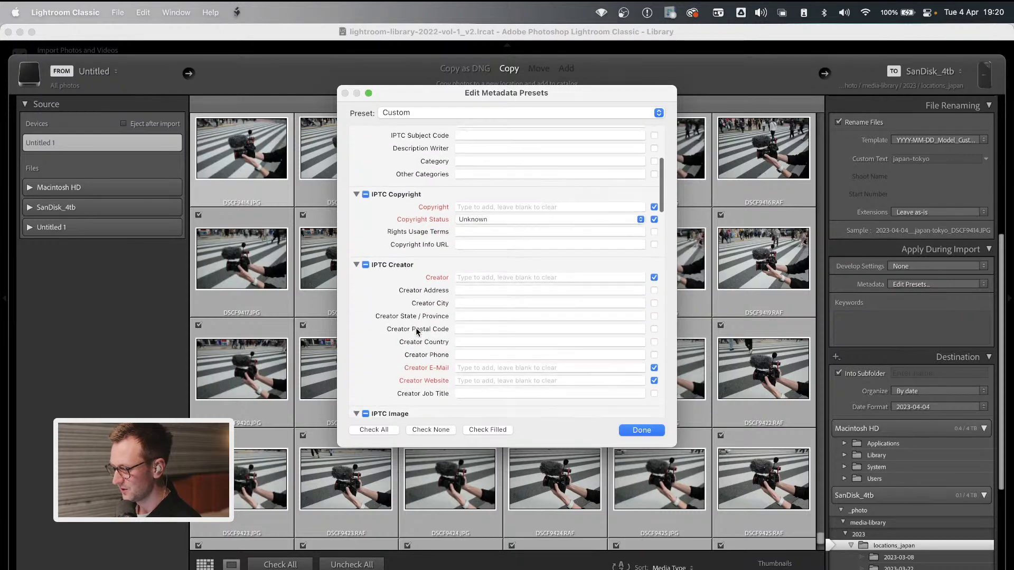
scroll(485, 300, down, 3)
click(484, 203)
scroll(399, 305, down, 8)
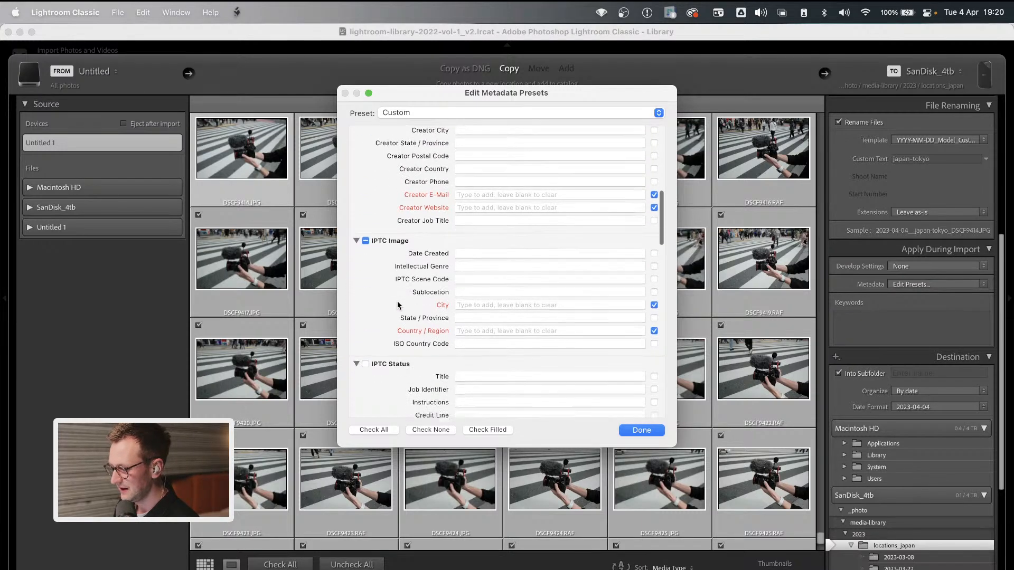
scroll(423, 237, up, 14)
Load the Japan — Tokyo preset in the metadata editor, examine all its copyright, creator and location fields, and close the editor
click(440, 115)
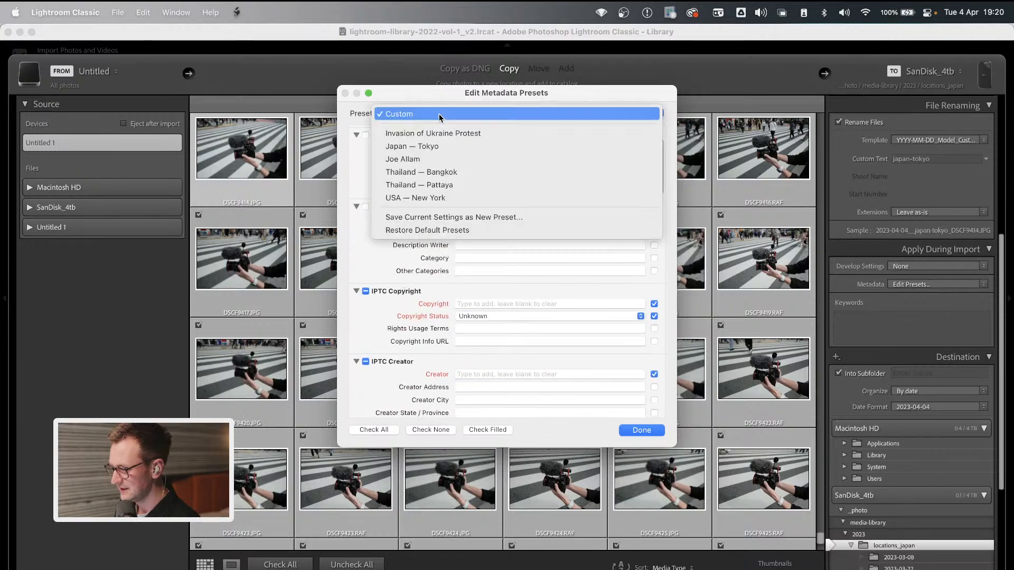
click(430, 147)
scroll(430, 268, down, 6)
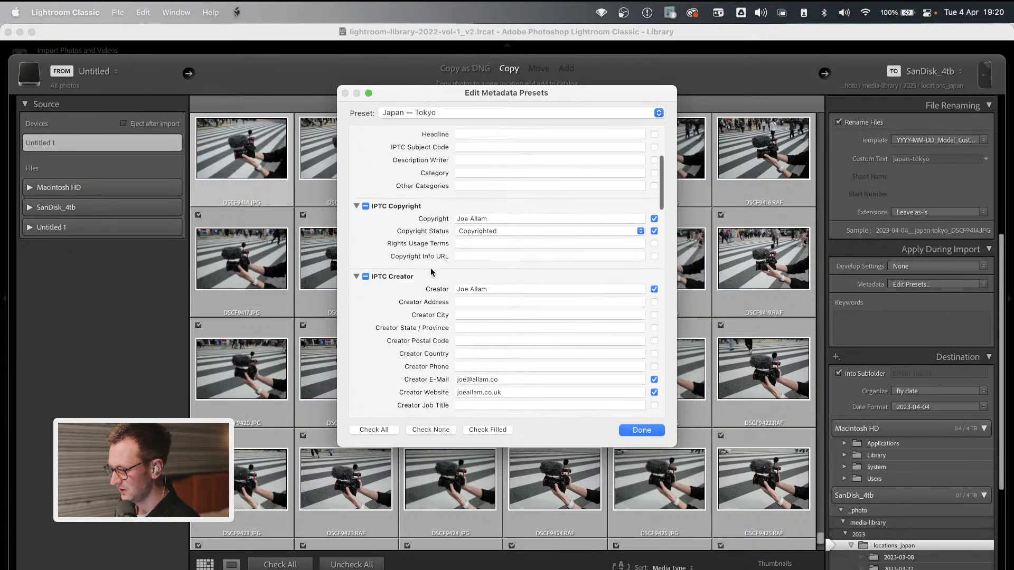
scroll(462, 271, down, 8)
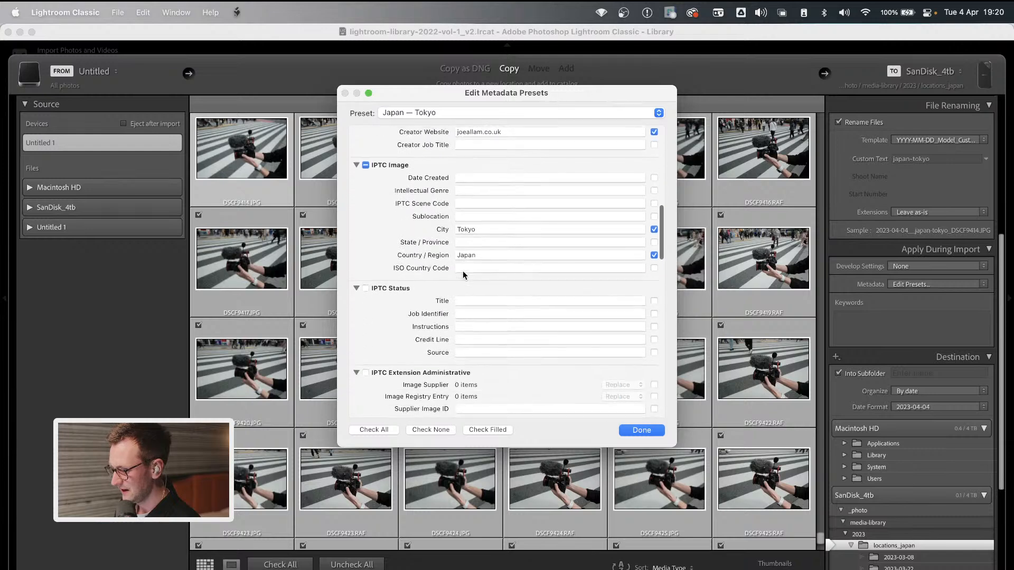
scroll(463, 271, down, 8)
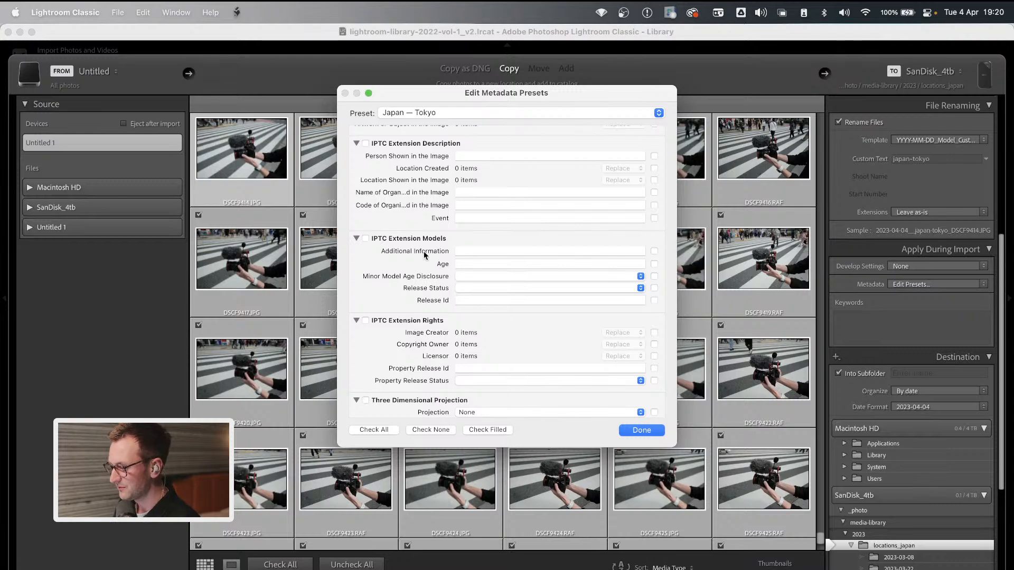
scroll(424, 255, down, 15)
scroll(423, 255, down, 3)
scroll(423, 255, up, 20)
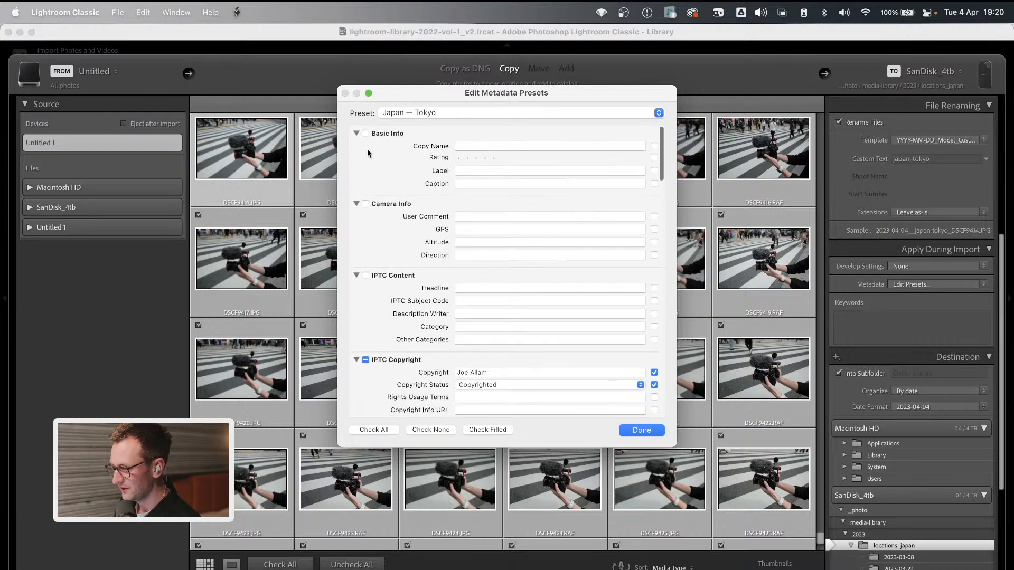
click(642, 431)
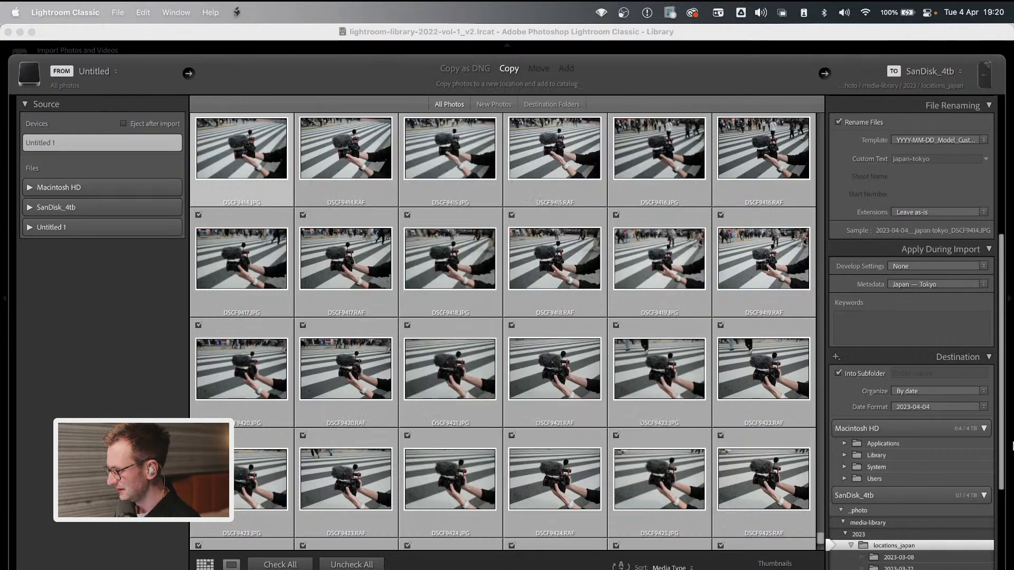
Keep the Japan — Tokyo metadata preset and enter the import keywords "asia,japan,tokyo,"
click(902, 285)
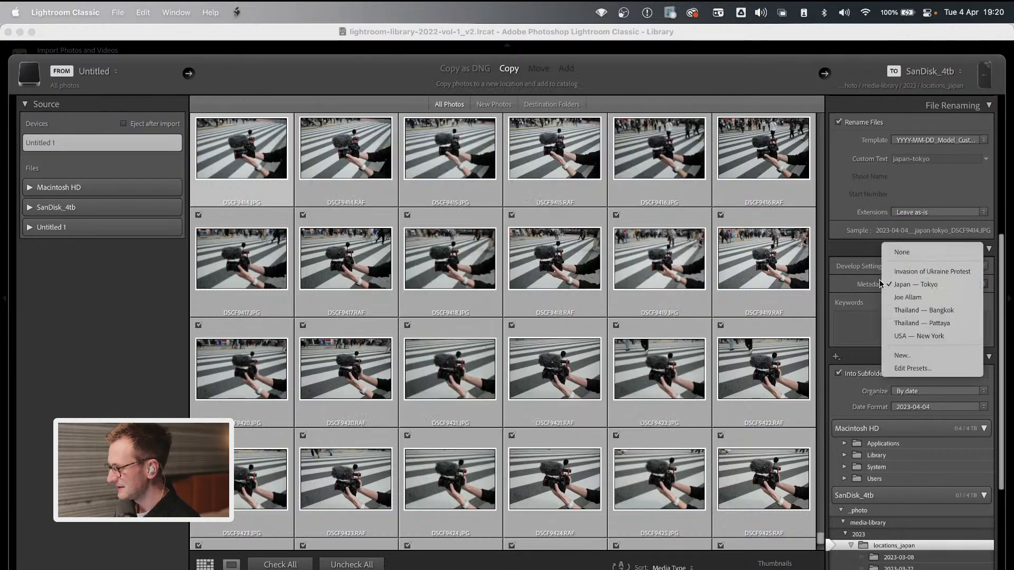
click(850, 310)
click(854, 323)
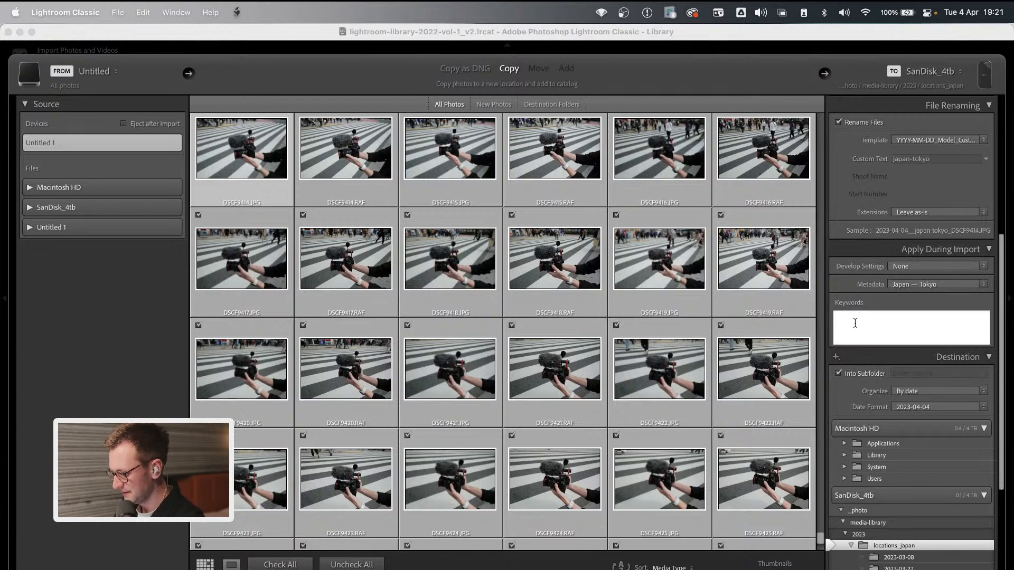
text(asia,)
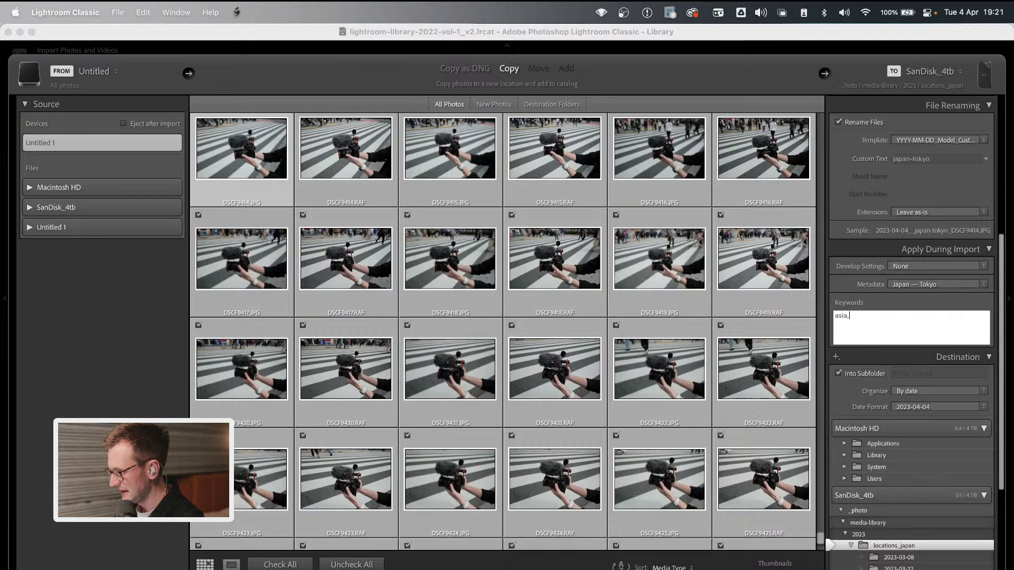
text(japan)
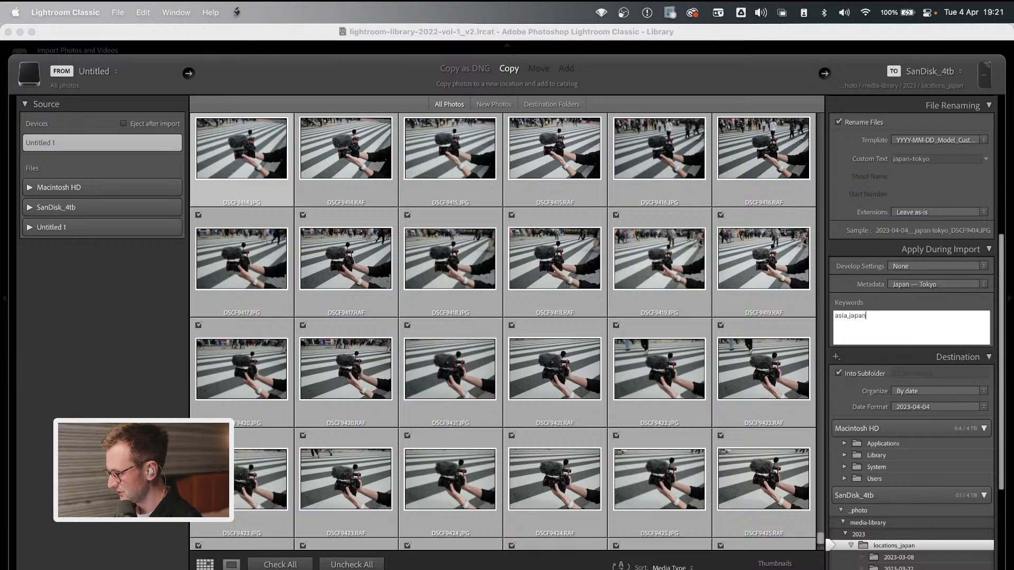
text(,tokyo,)
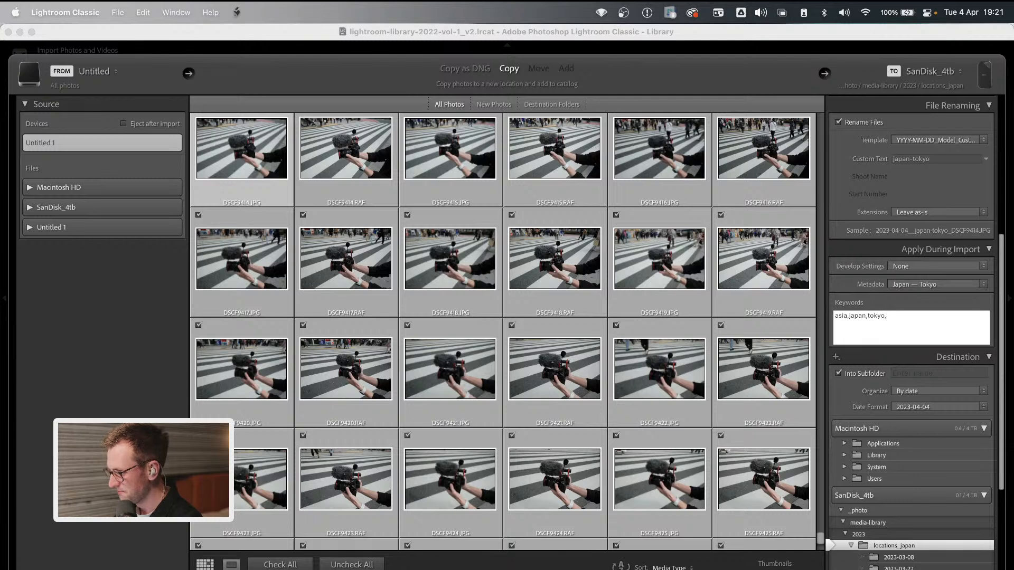
key(Return)
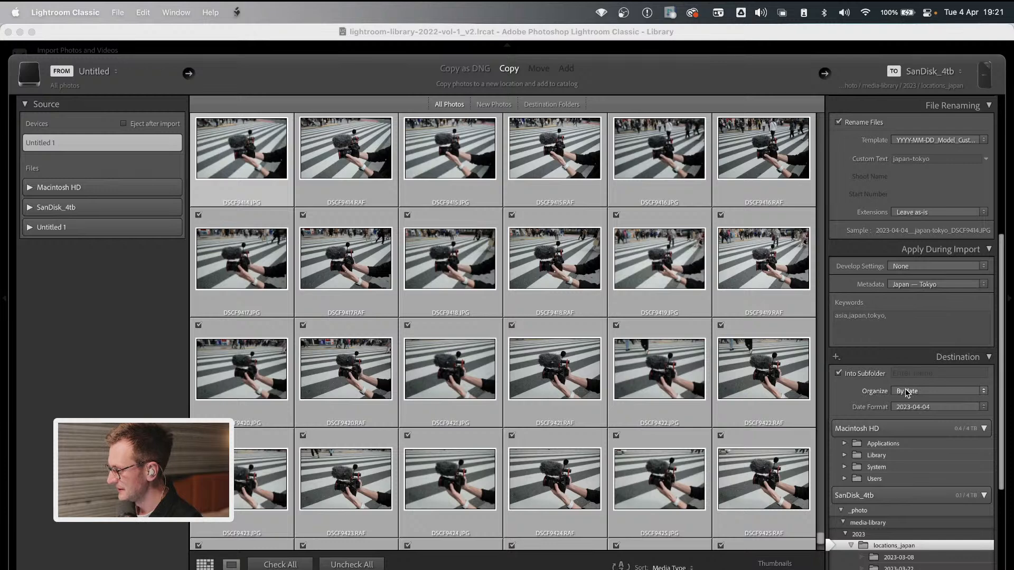
Review the dated subfolders under locations_japan and the destination date formats, keeping 2023-04-04
scroll(869, 338, down, 5)
scroll(869, 338, down, 3)
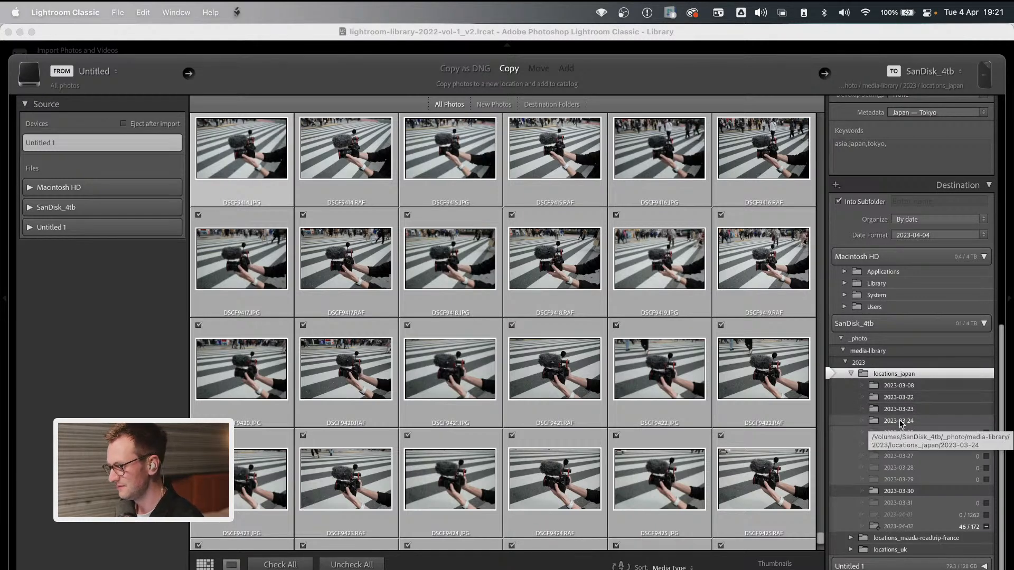
click(955, 236)
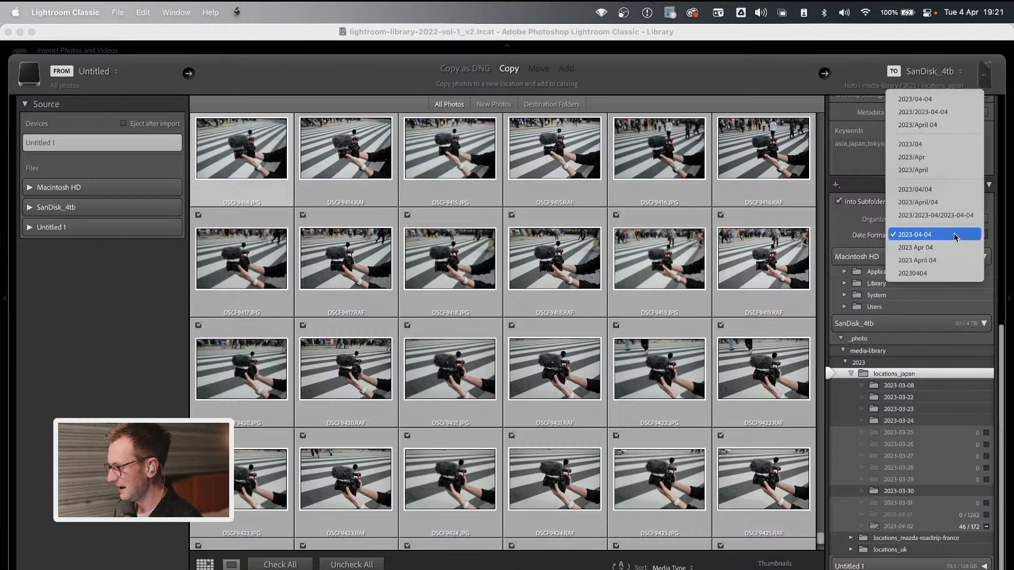
click(955, 237)
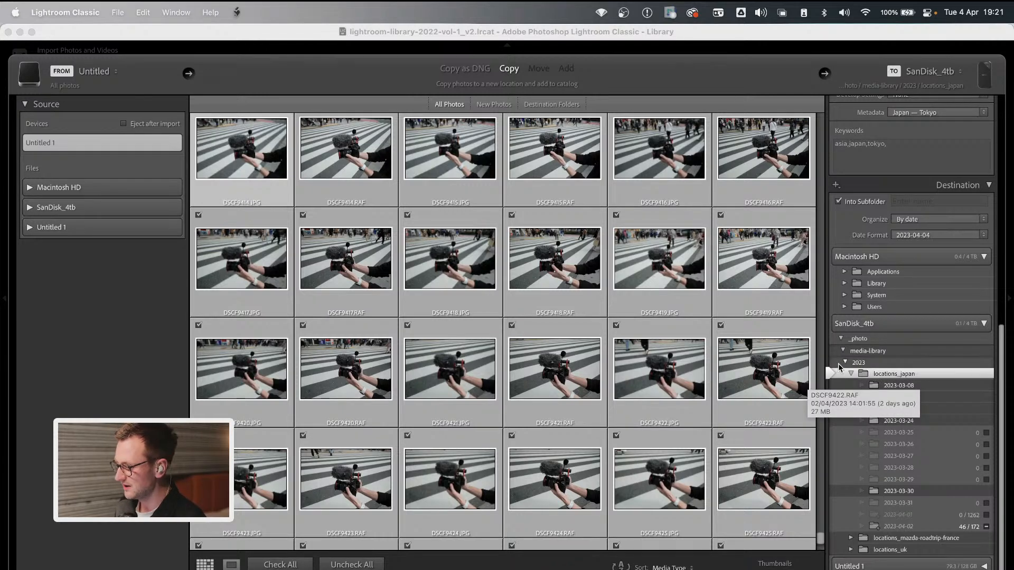
Open the folder chooser from the locations_japan destination and go up to its parent folder 2023
right_click(913, 374)
click(935, 379)
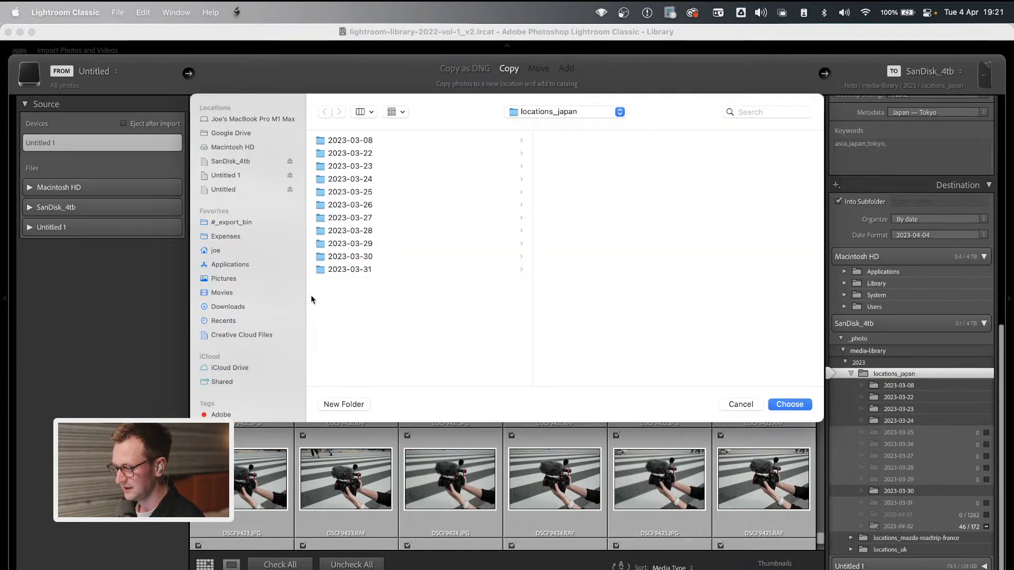
click(582, 111)
click(579, 127)
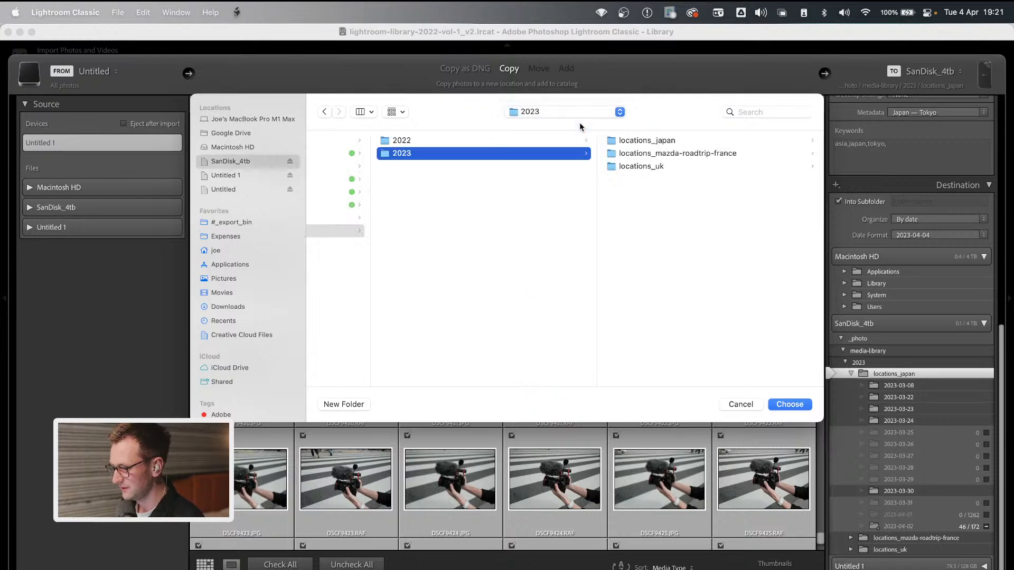
click(344, 404)
text(new folde)
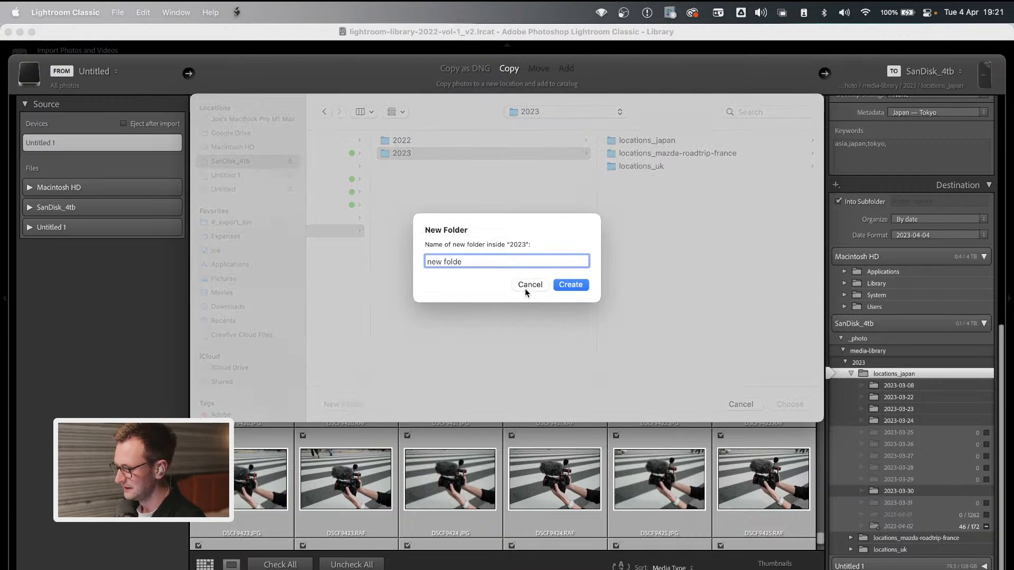
click(525, 288)
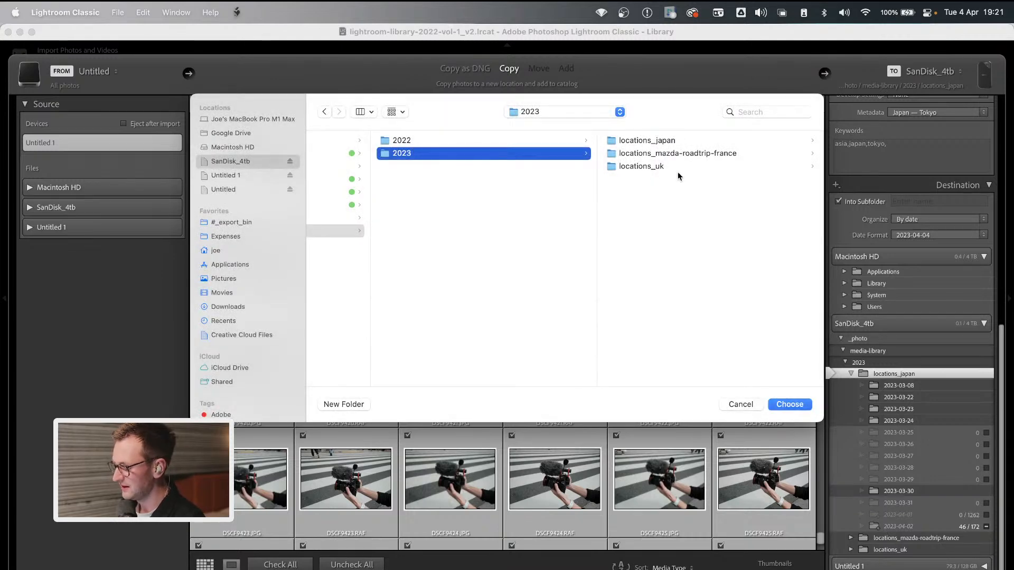
Close the folder chooser without choosing a folder and review the destination date format and dated subfolders under locations_japan
click(739, 406)
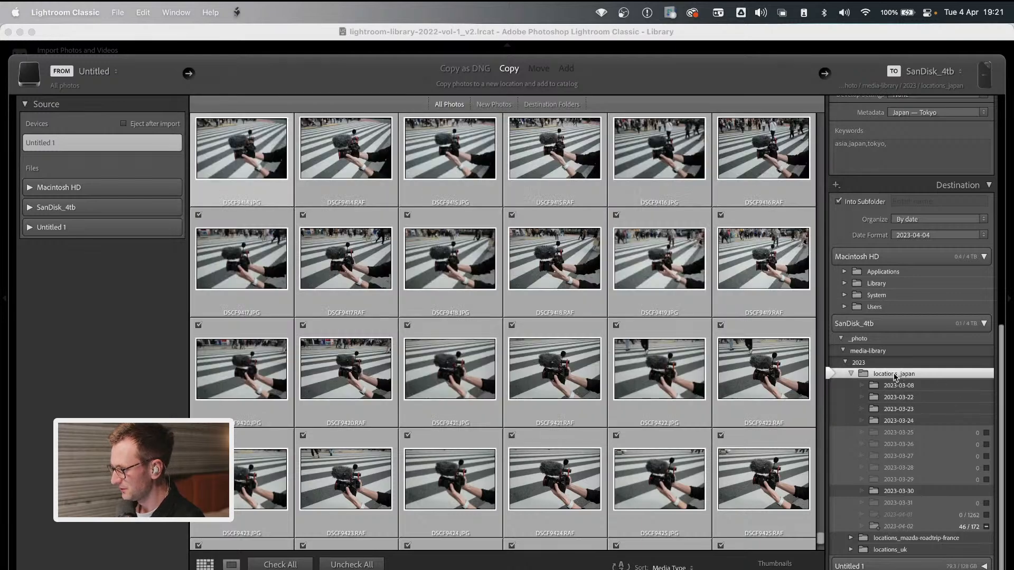
scroll(892, 404, up, 1)
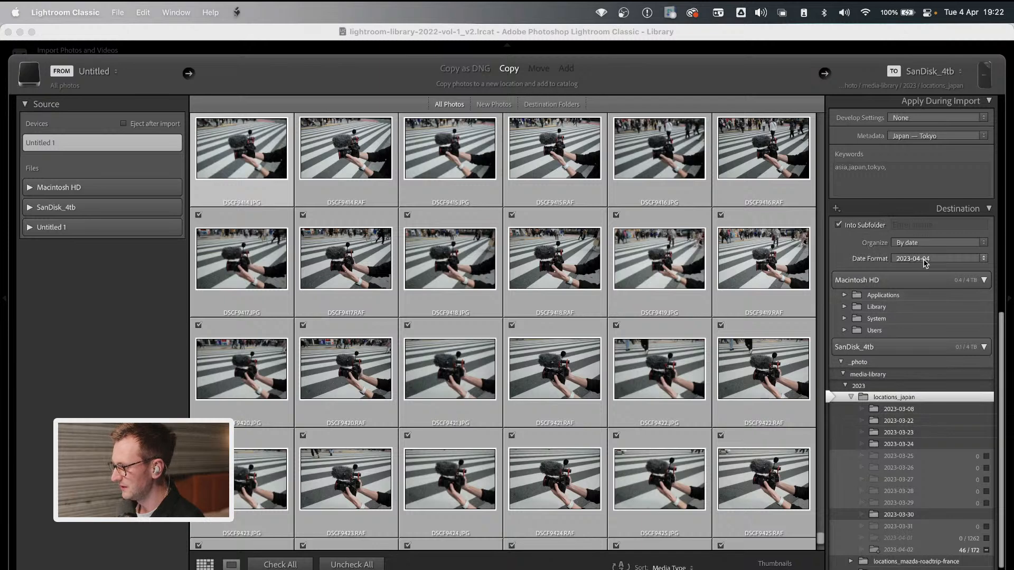
scroll(909, 459, down, 1)
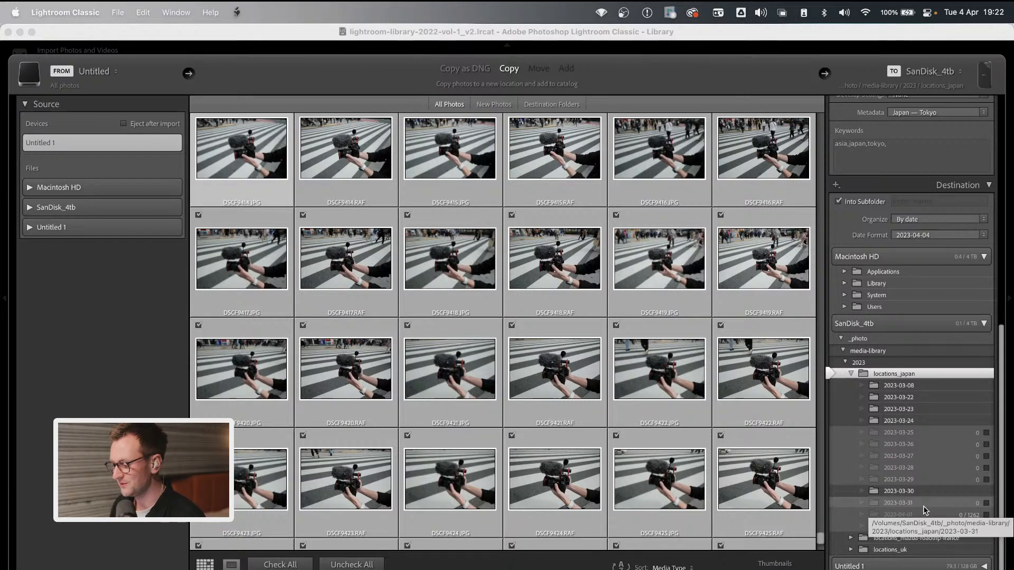
Save the current import settings as a new import preset named "Adobe Test Japan"
scroll(852, 409, up, 10)
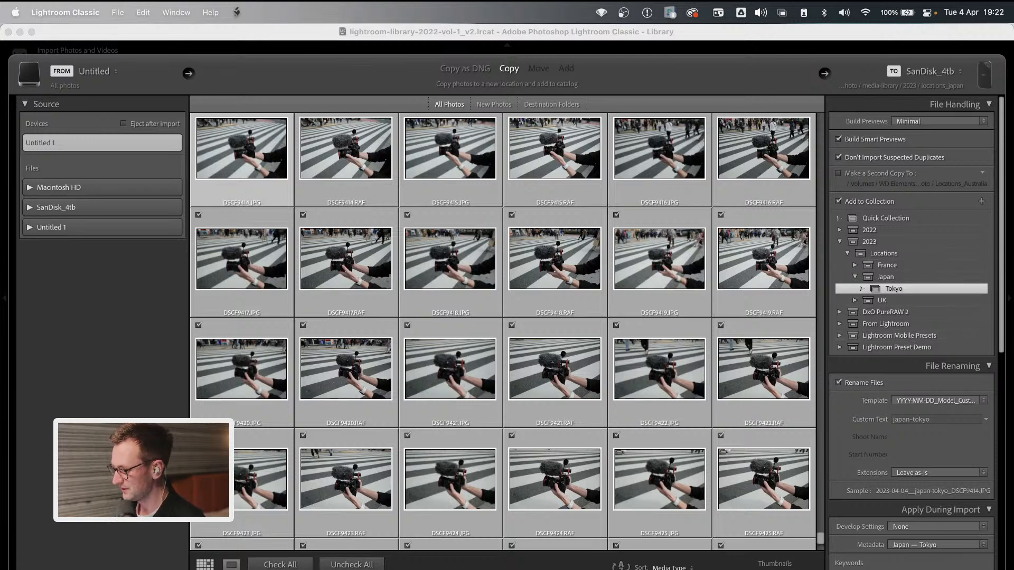
click(663, 569)
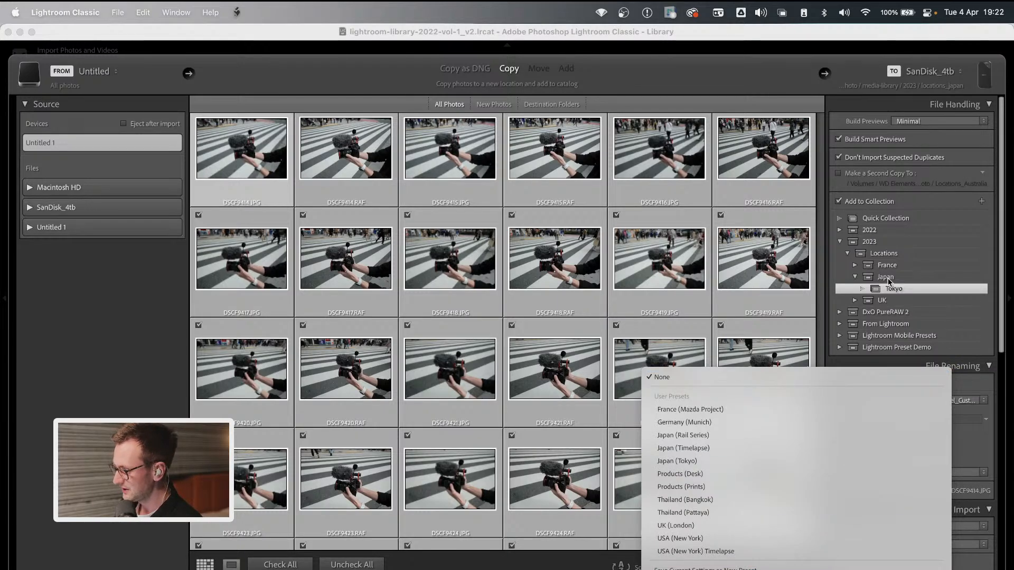
click(687, 569)
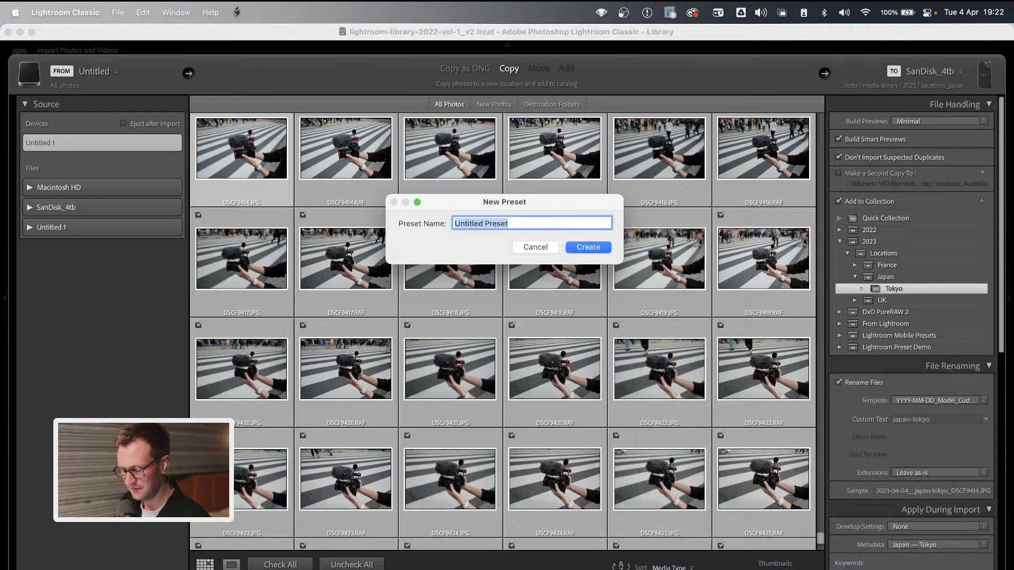
text(Adobe Test)
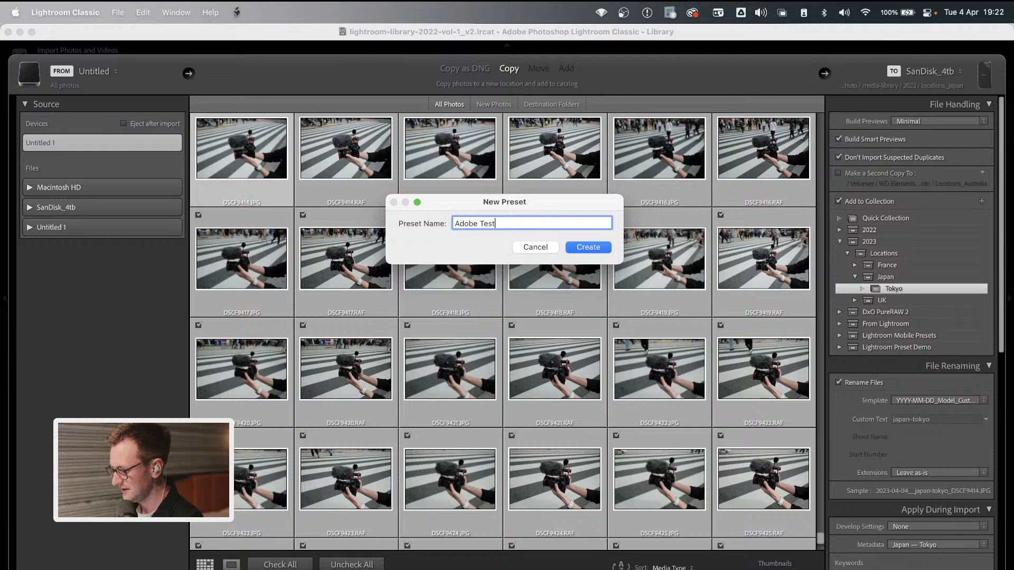
text( Japan)
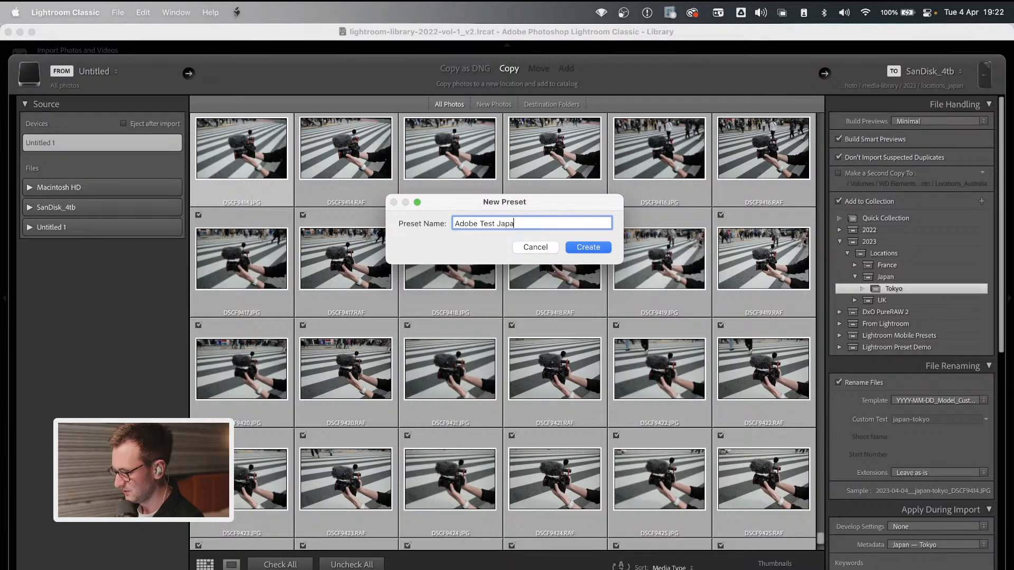
click(590, 247)
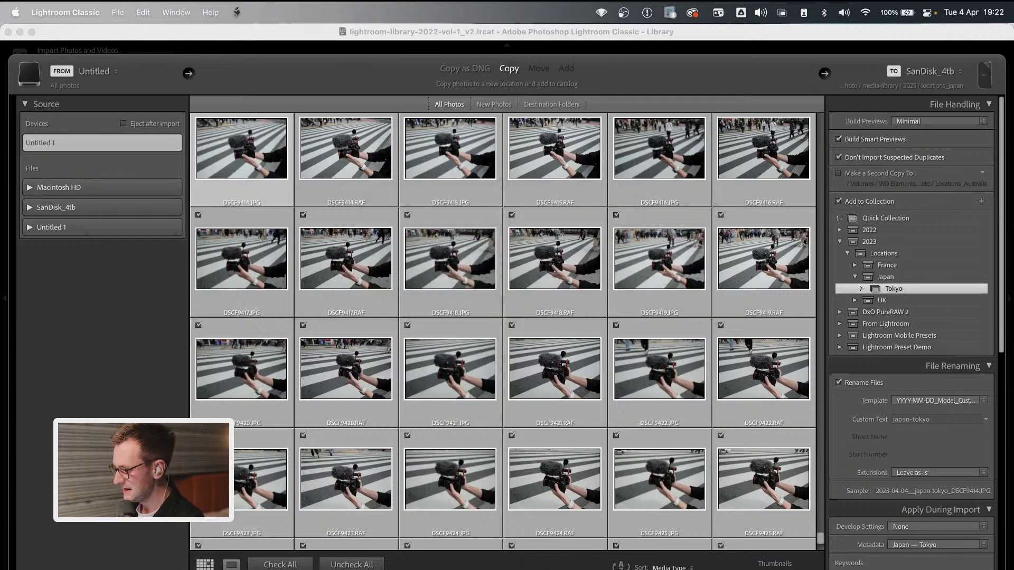
Review the settings stored in the new import preset, from file handling and collection through to the destination folders
click(647, 569)
click(973, 185)
scroll(920, 268, up, 2)
scroll(891, 327, down, 8)
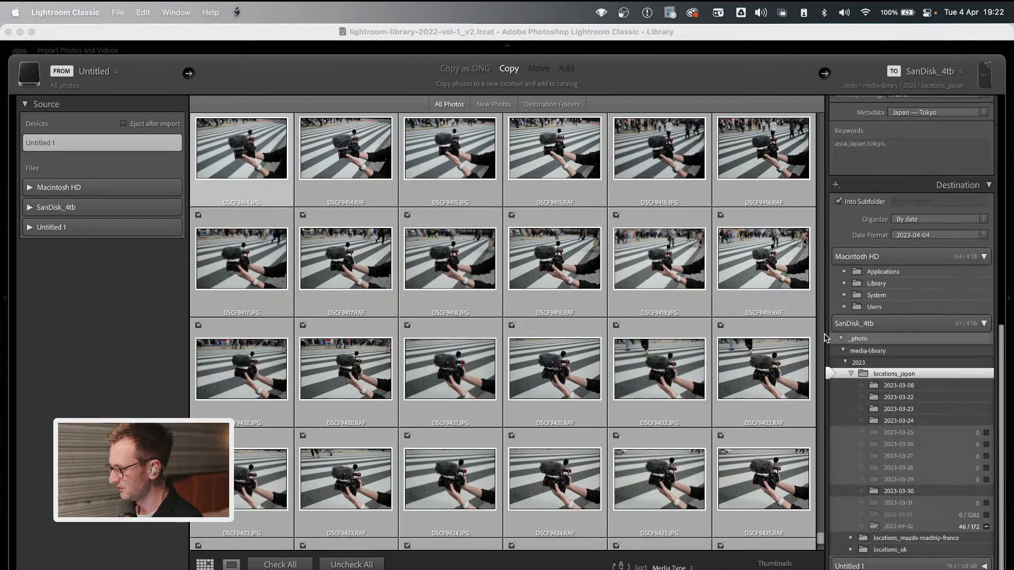
scroll(849, 309, up, 4)
scroll(848, 309, up, 5)
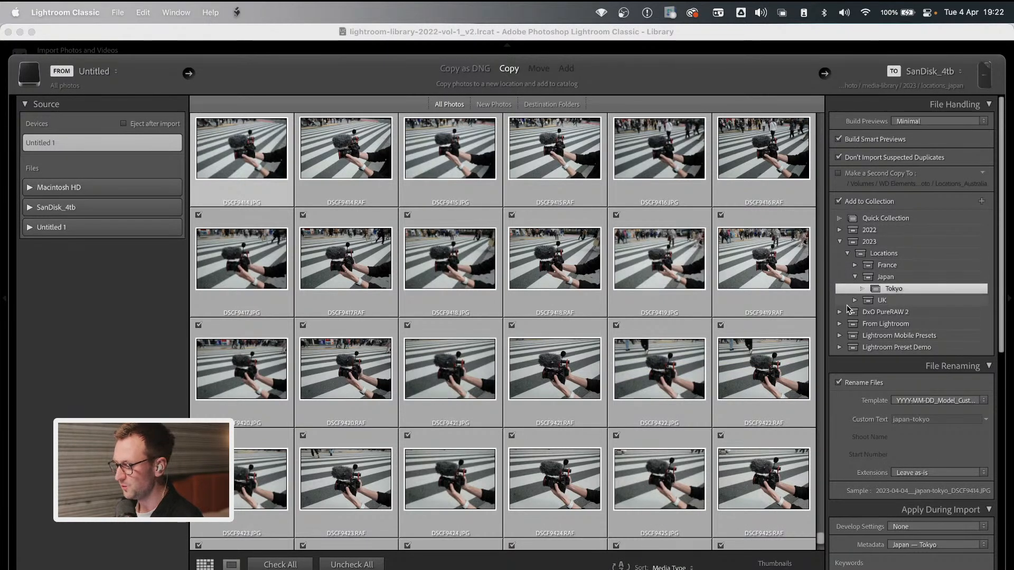
Apply the France (Mazda Project) import preset and check its target collection
scroll(656, 523, down, 1)
click(656, 569)
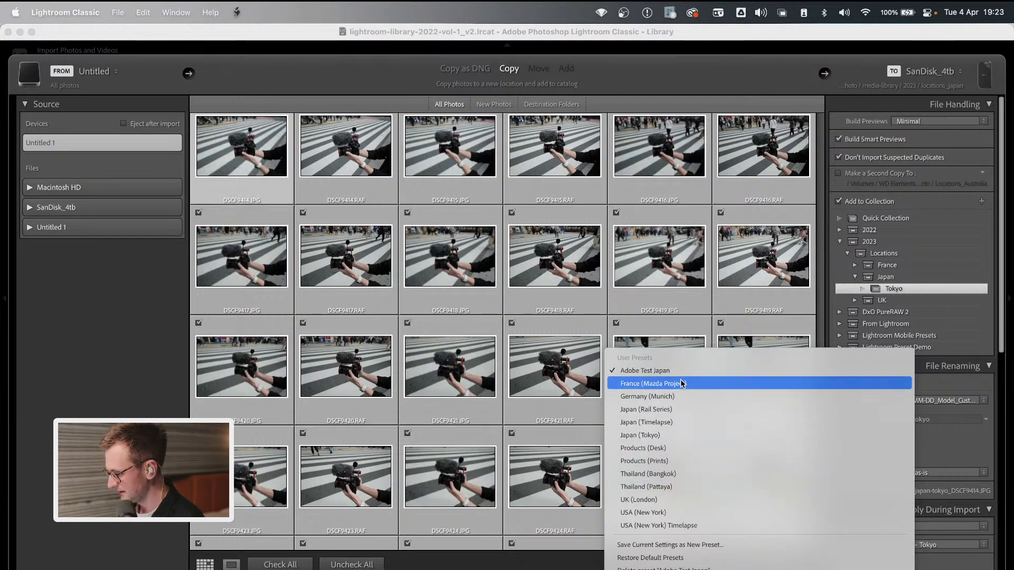
click(700, 386)
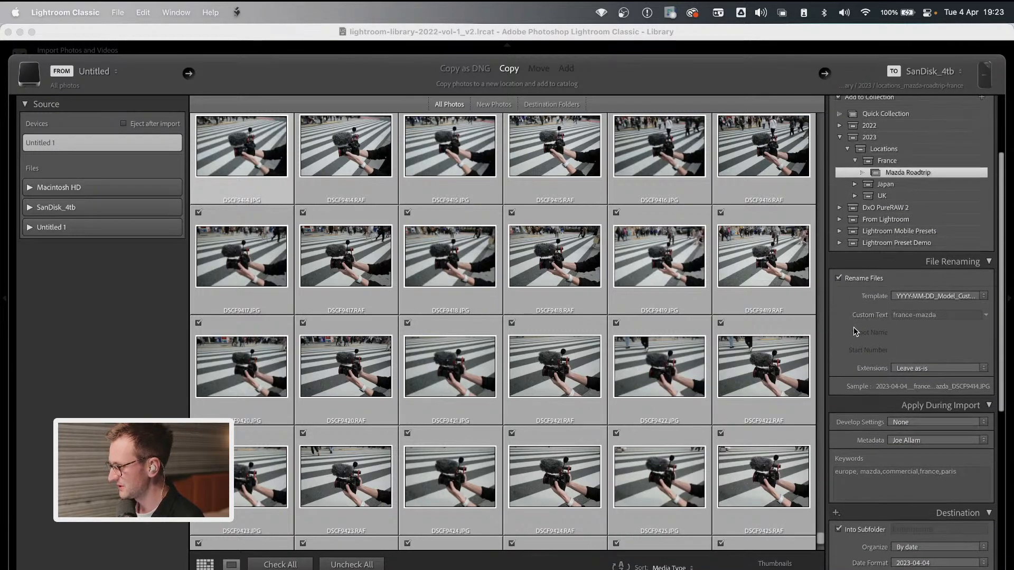
scroll(841, 295, up, 3)
scroll(842, 271, up, 1)
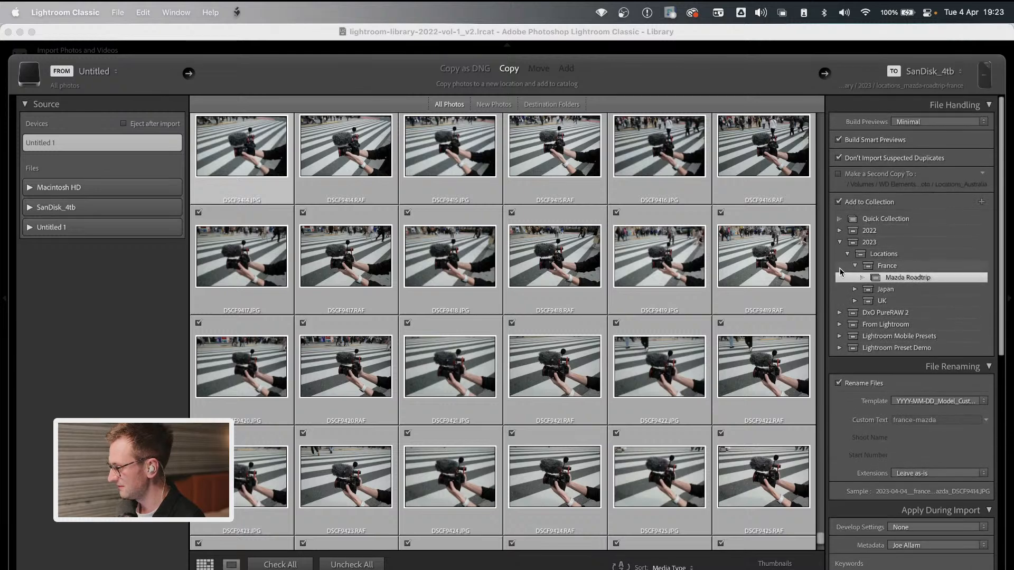
Examine the available import presets, the France preset's file renaming settings and its metadata preset choices without changing them
click(661, 569)
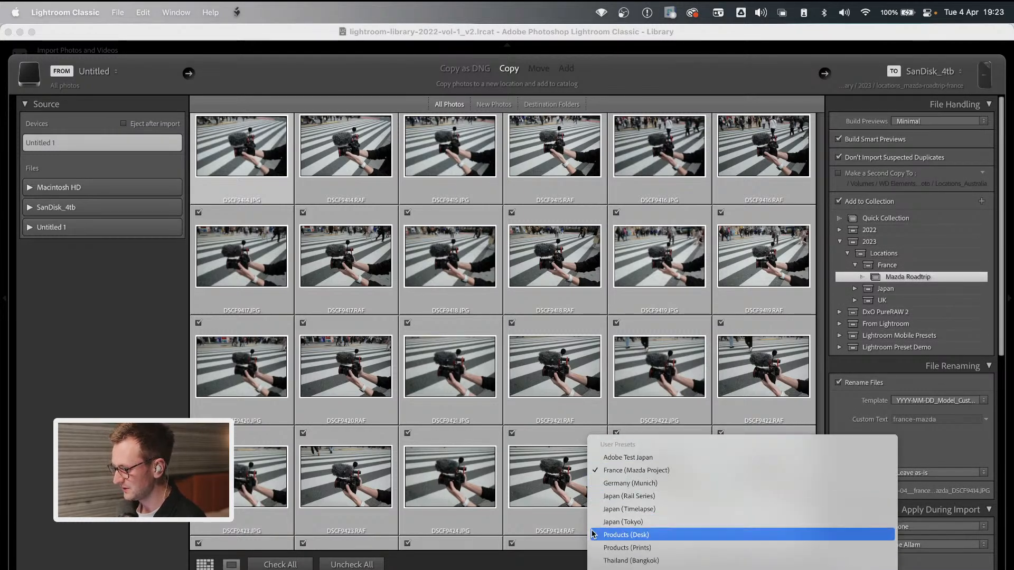
click(573, 528)
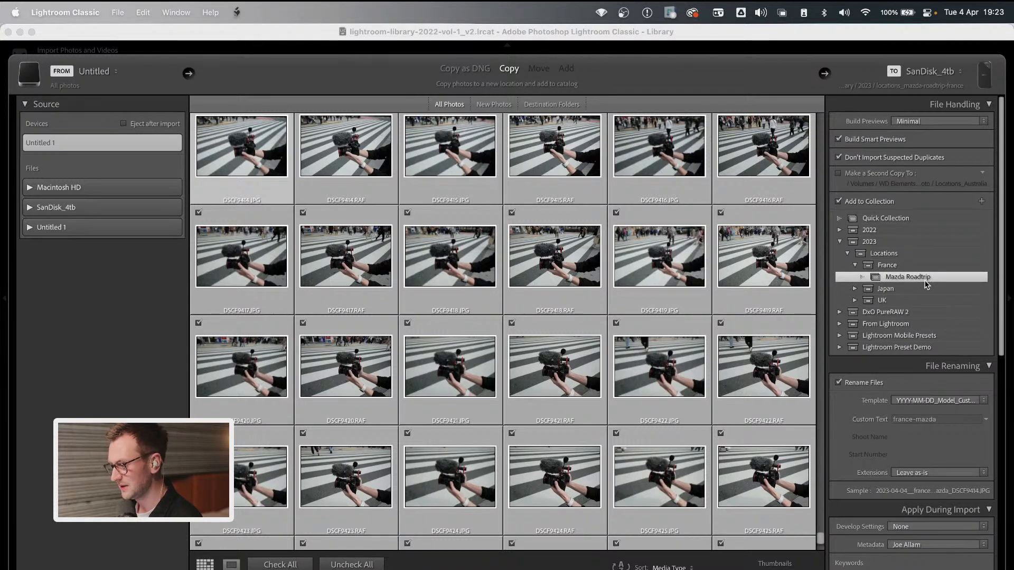
scroll(919, 290, down, 3)
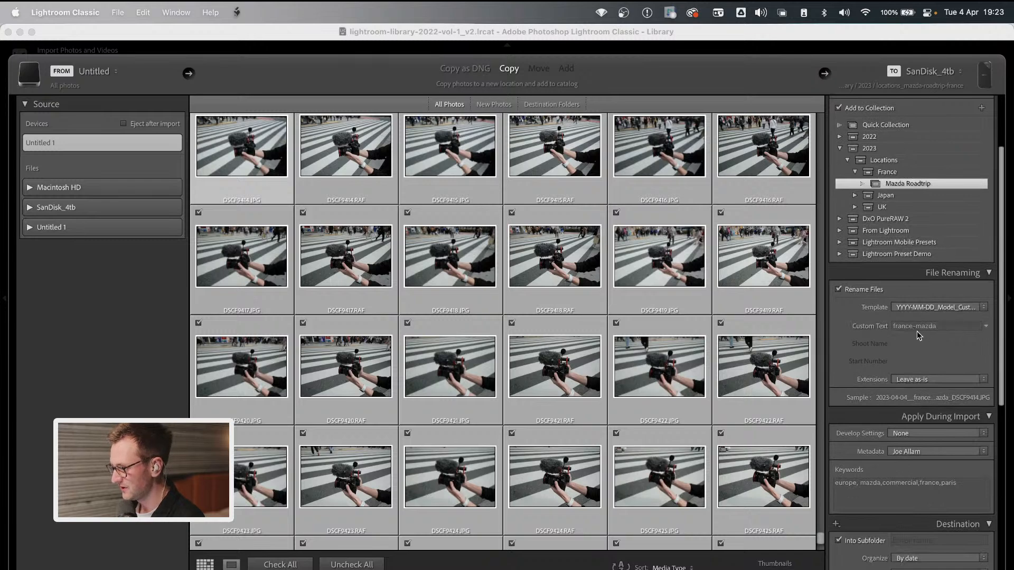
scroll(848, 349, down, 3)
scroll(848, 353, down, 1)
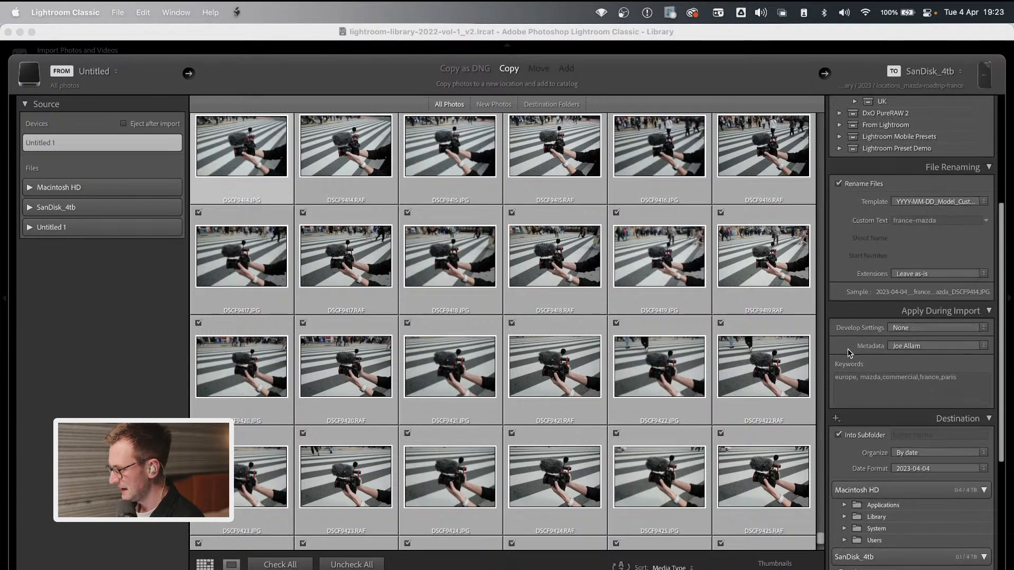
click(944, 323)
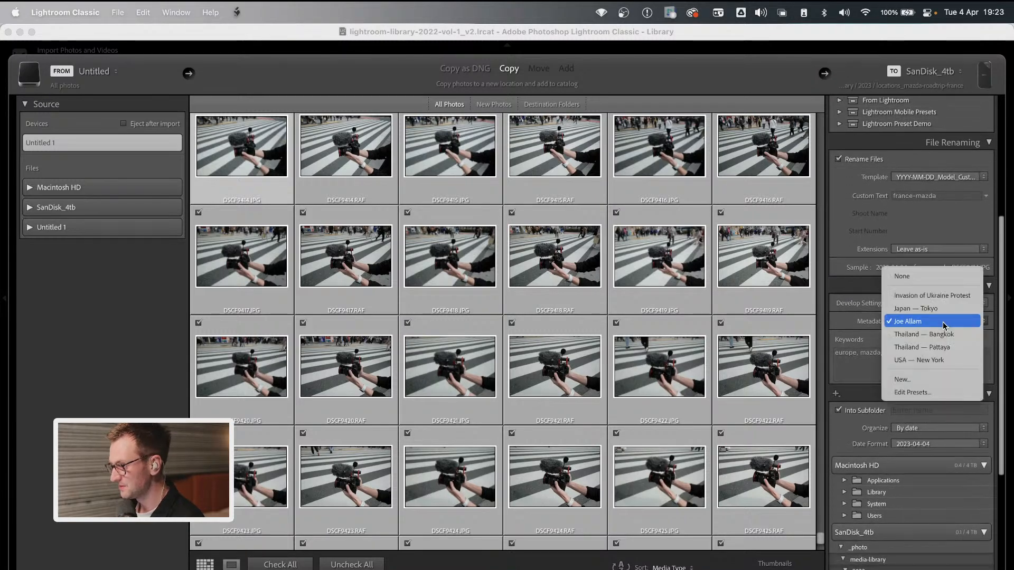
click(843, 325)
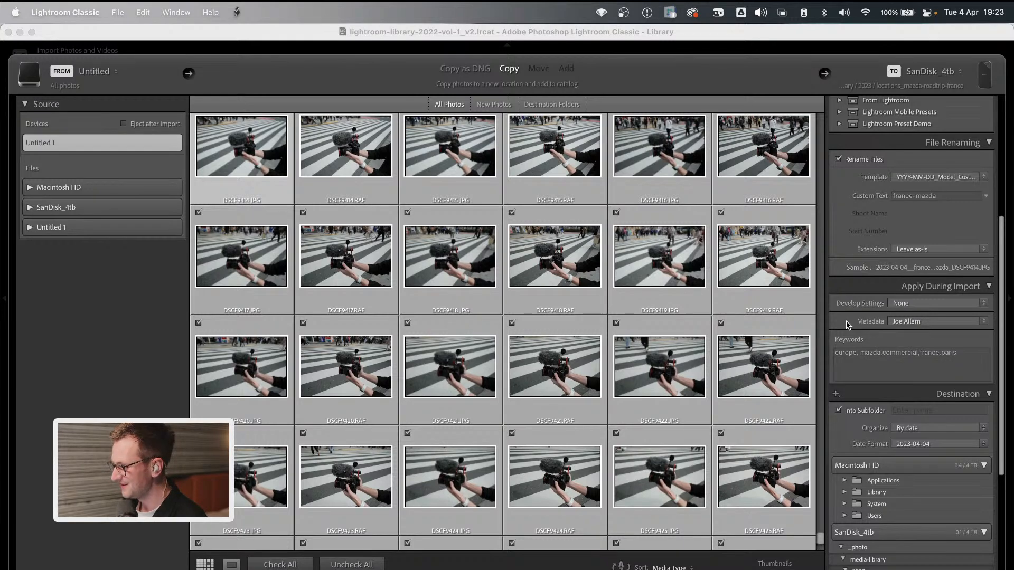
Examine the France preset's keywords and the dated subfolders of its locations_mazda-roadtrip-france destination
scroll(862, 335, down, 3)
click(840, 282)
key(super+a)
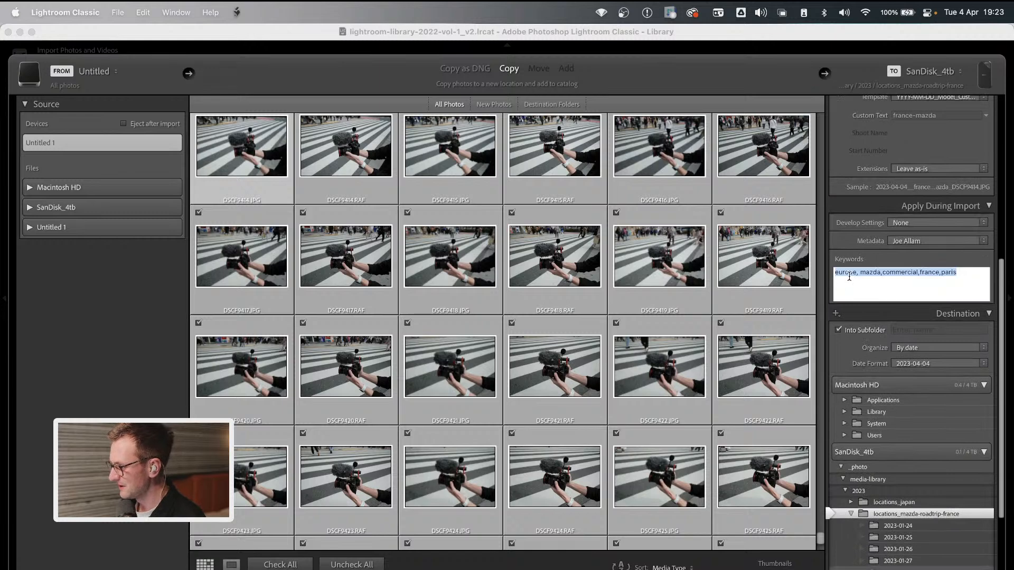
click(840, 275)
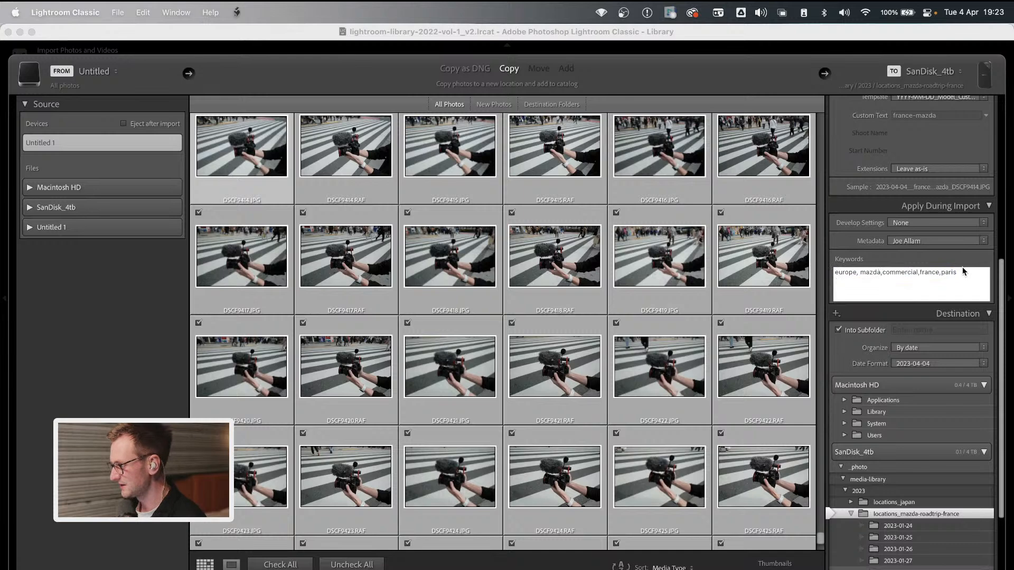
scroll(872, 291, down, 2)
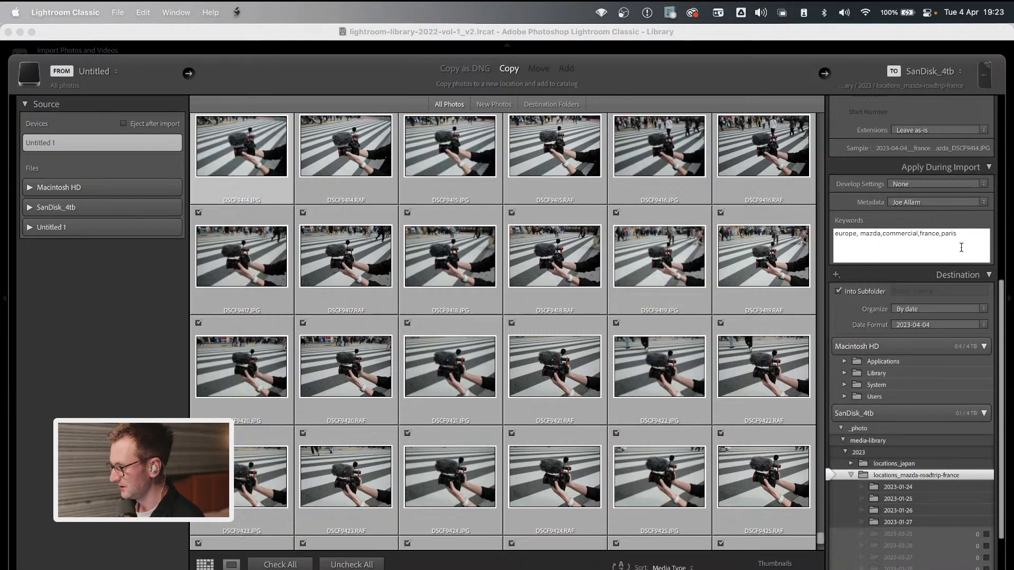
scroll(859, 310, down, 3)
scroll(859, 308, down, 1)
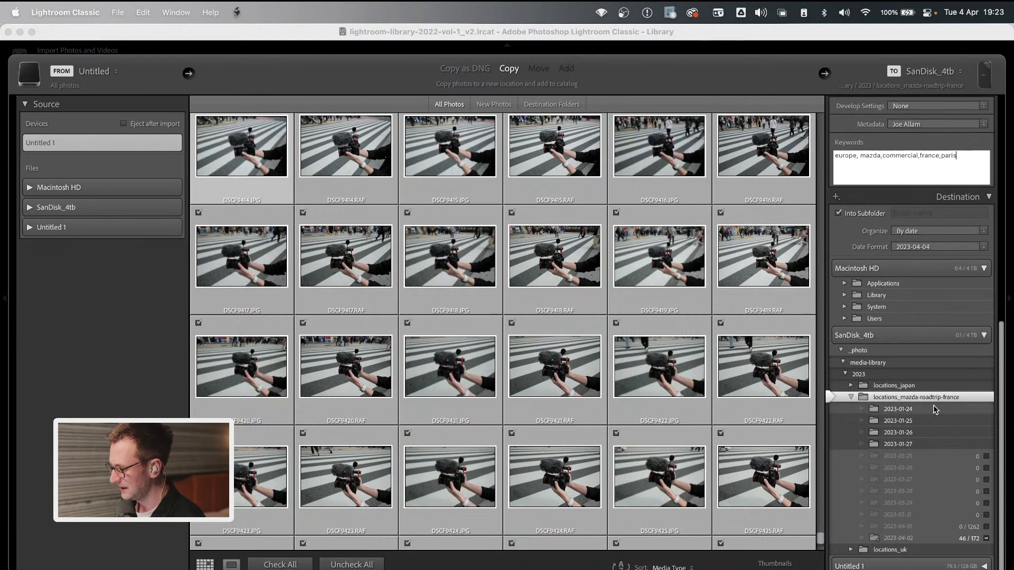
click(957, 155)
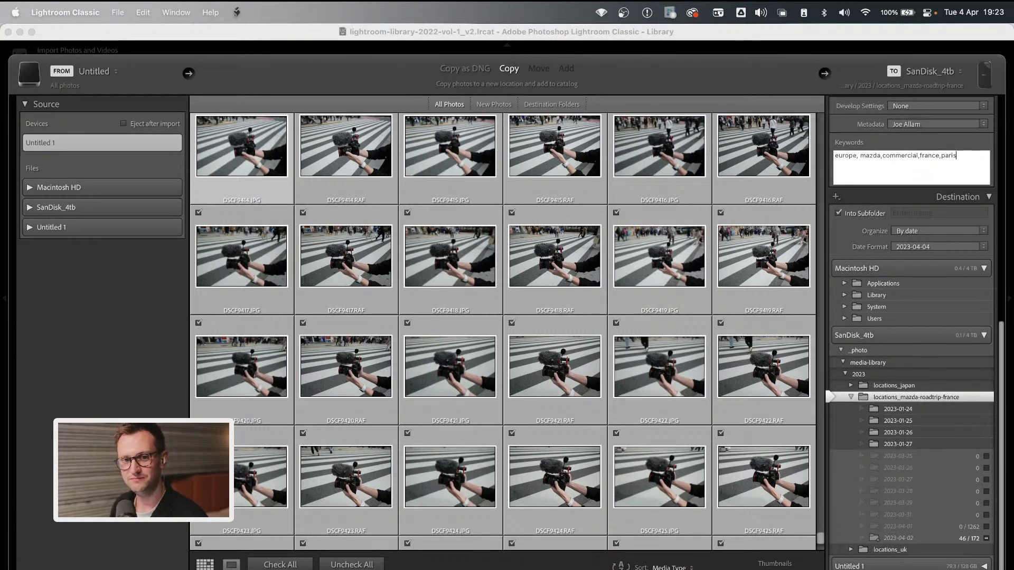
Apply the Japan (Tokyo) import preset and check its collection and destination settings
click(660, 568)
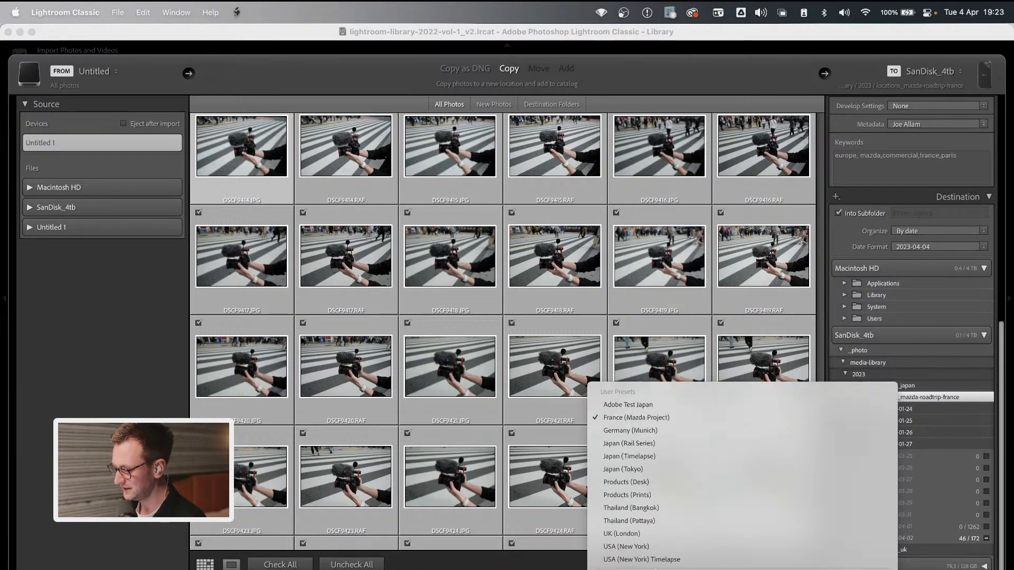
click(664, 474)
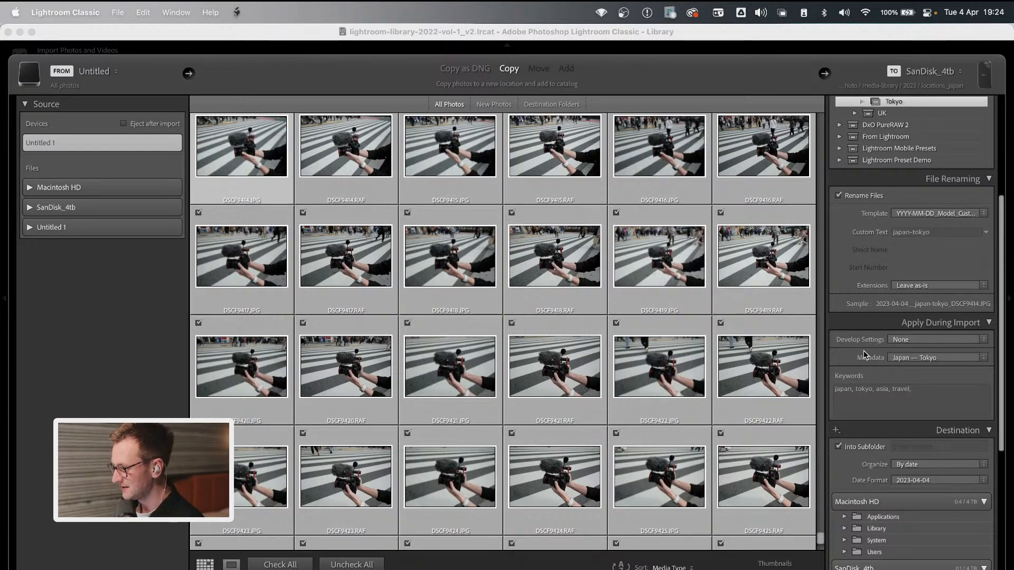
click(675, 569)
click(675, 569)
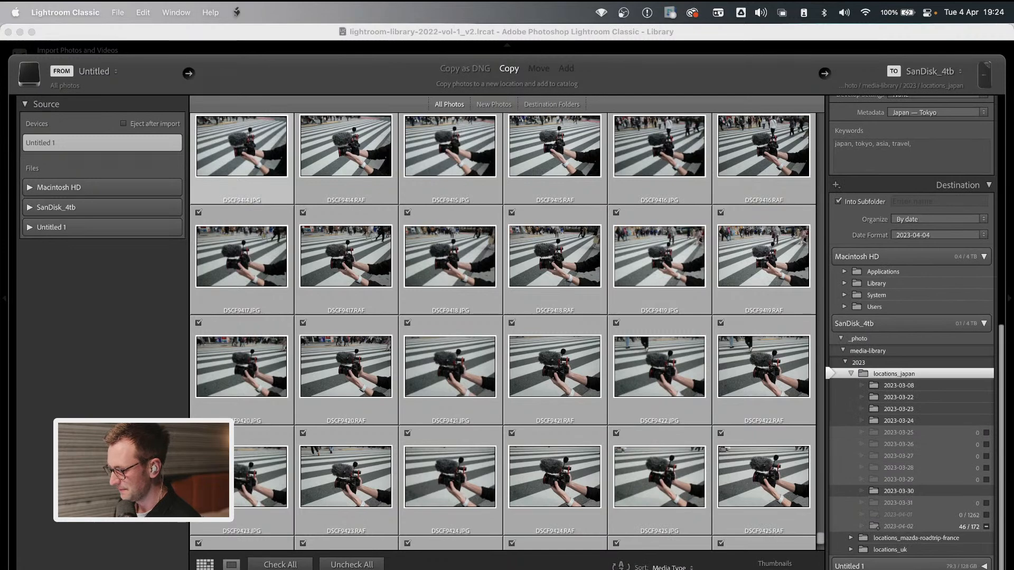
click(675, 569)
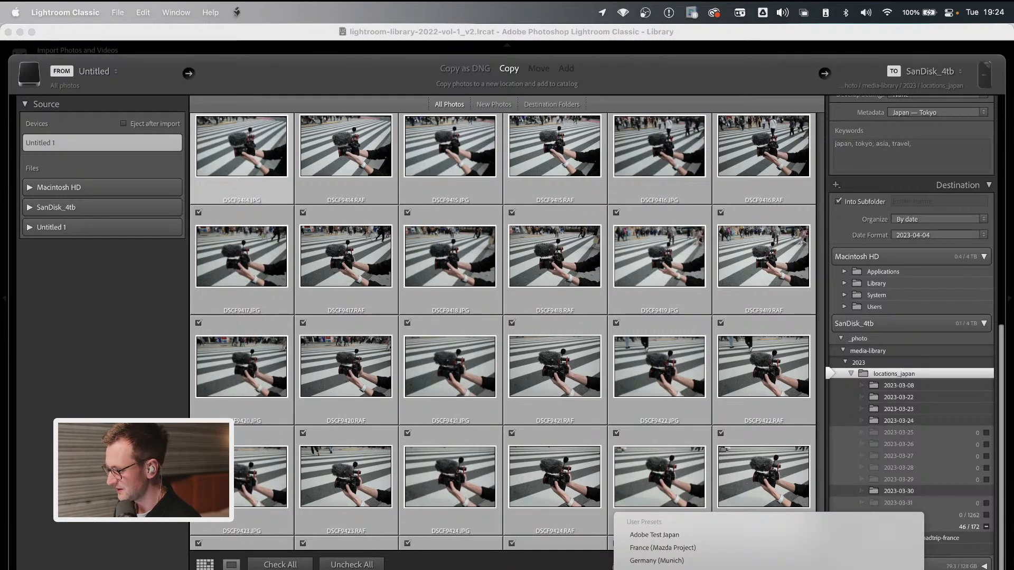
scroll(940, 246, up, 2)
scroll(940, 245, up, 10)
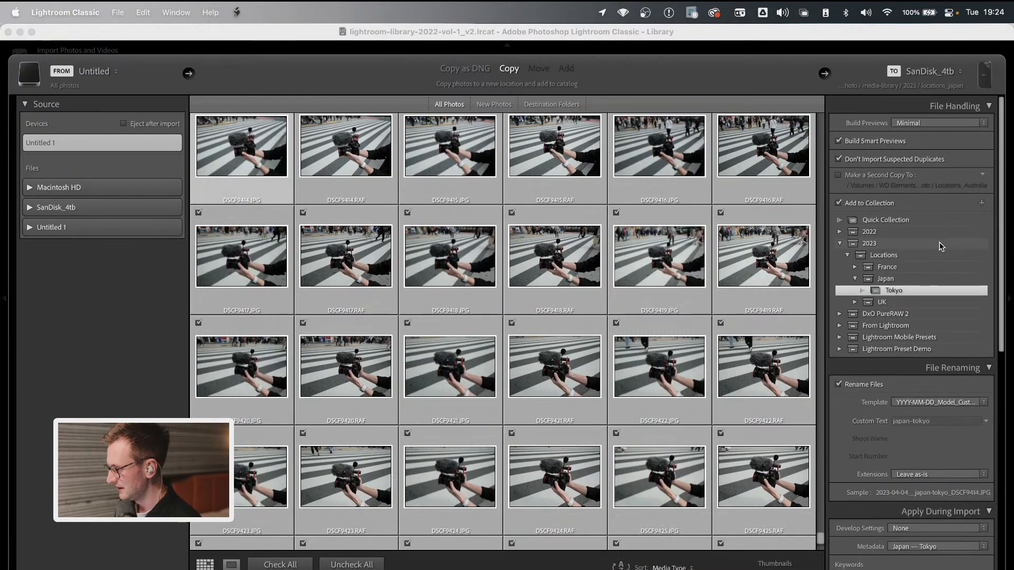
Append the keyword "adobe live" to the import keywords after "travel,"
scroll(937, 433, down, 2)
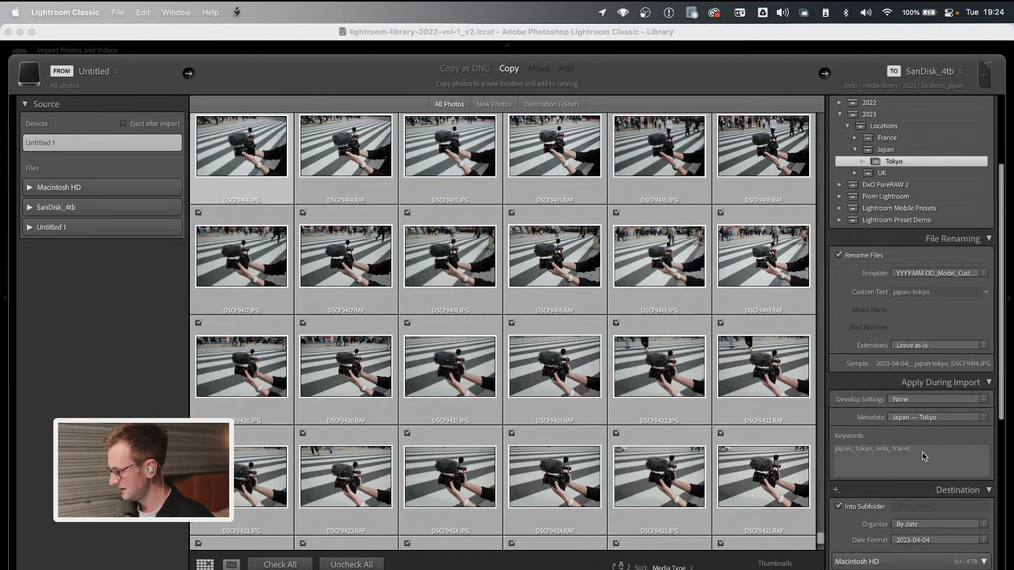
click(922, 450)
click(922, 451)
text(adobe live)
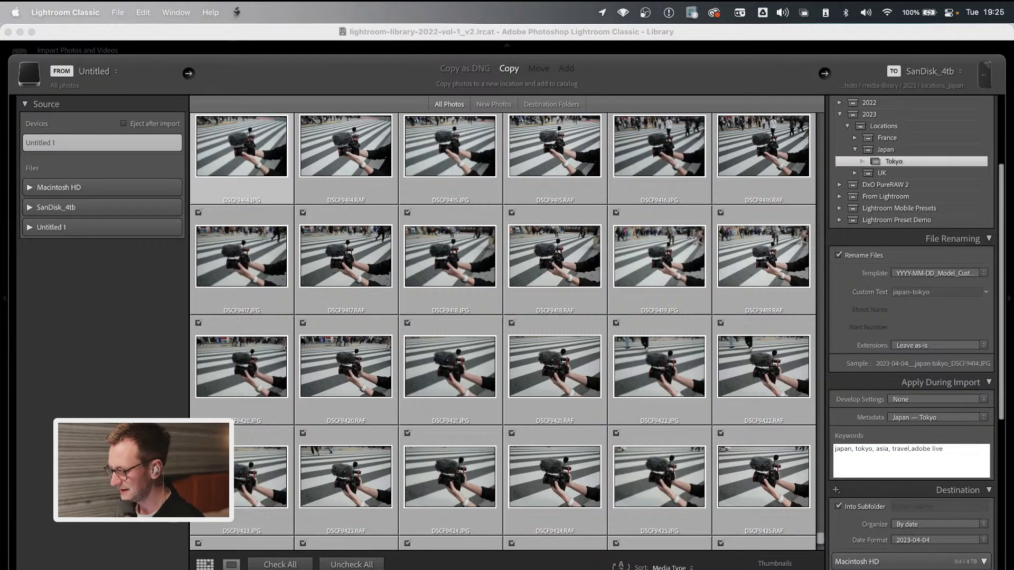
Examine the saved import presets, the collections under 2022 and the dated subfolders of the locations_japan destination
click(936, 417)
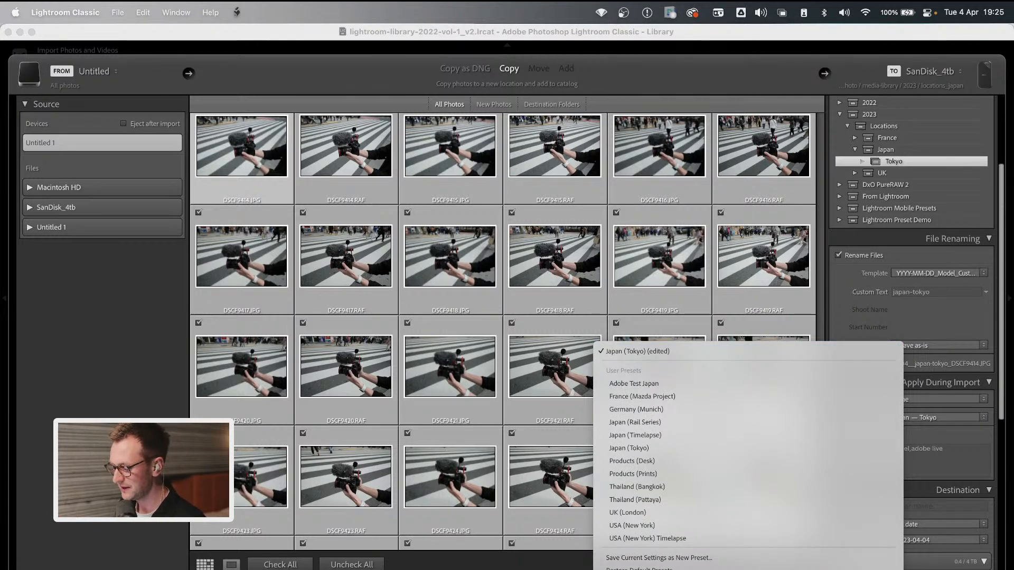
key(Escape)
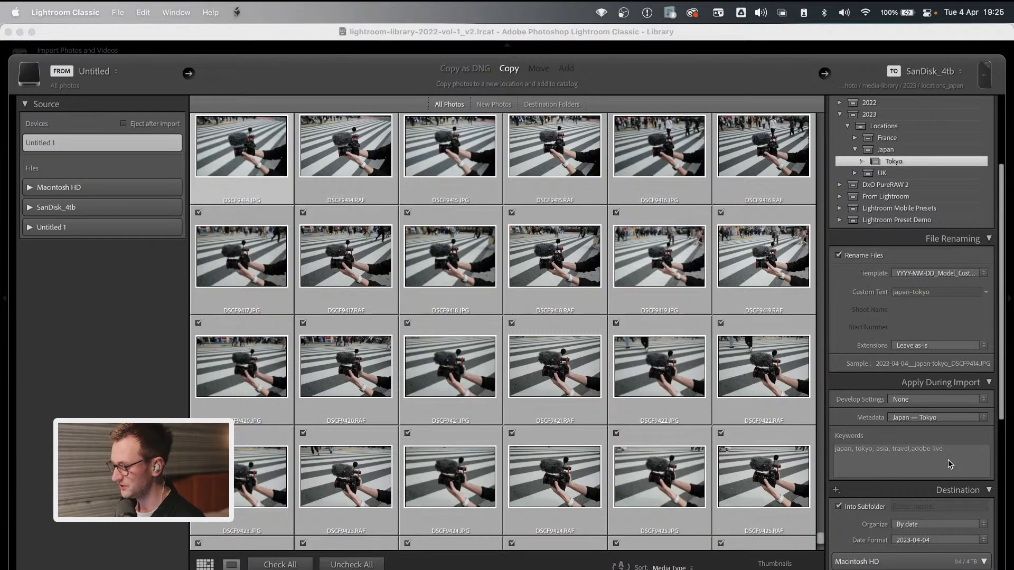
click(935, 418)
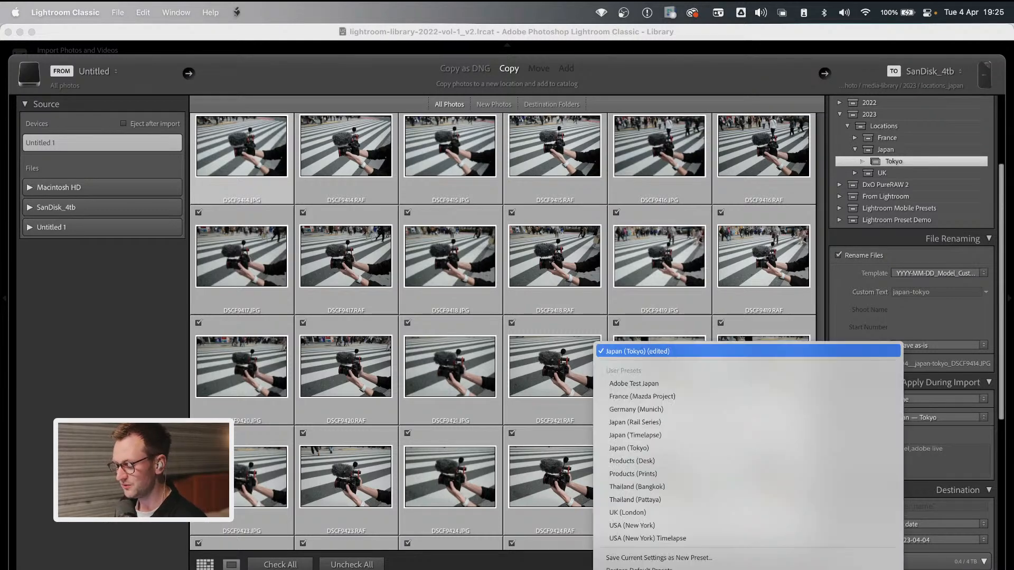
key(Escape)
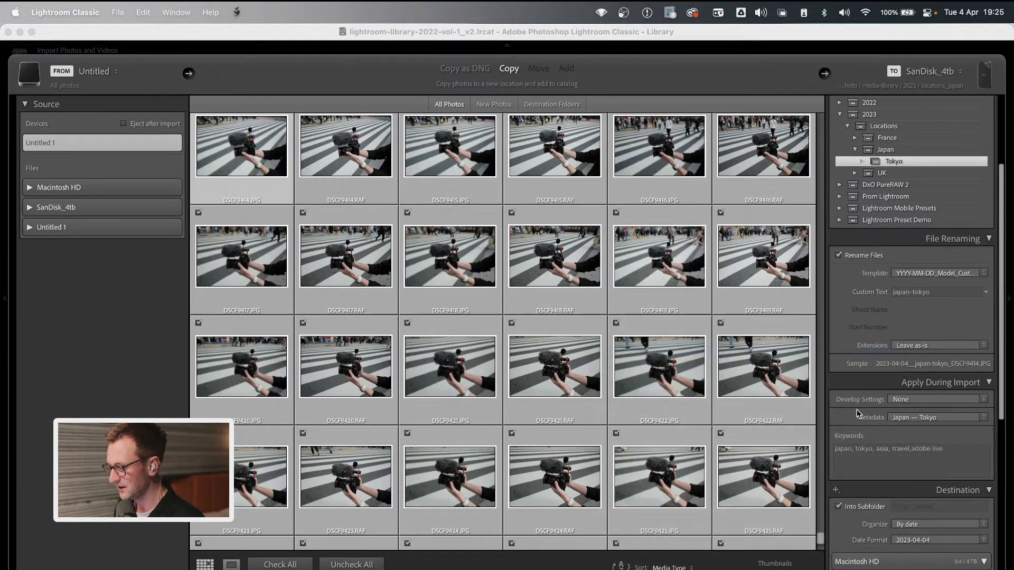
scroll(858, 441, up, 3)
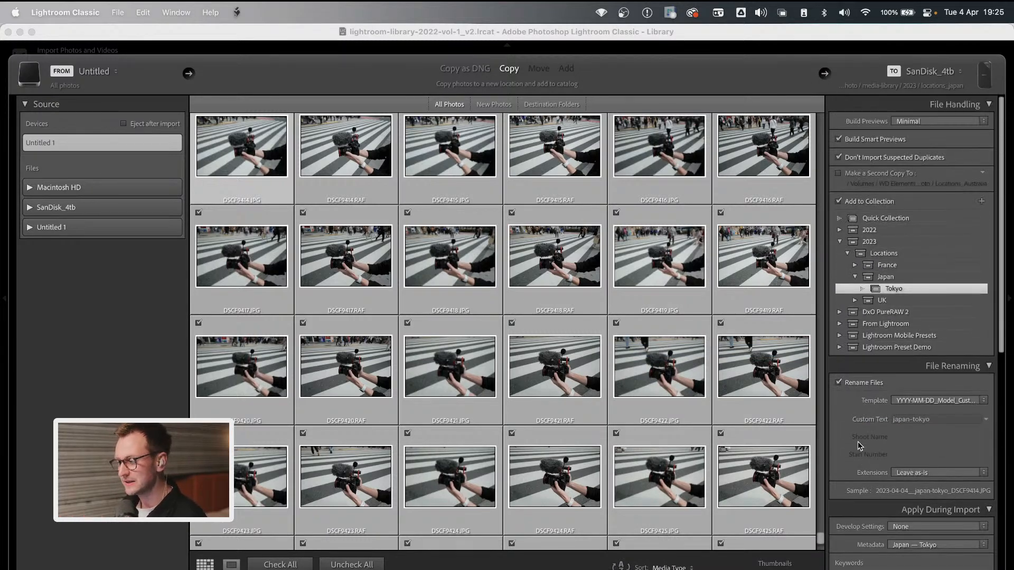
click(839, 231)
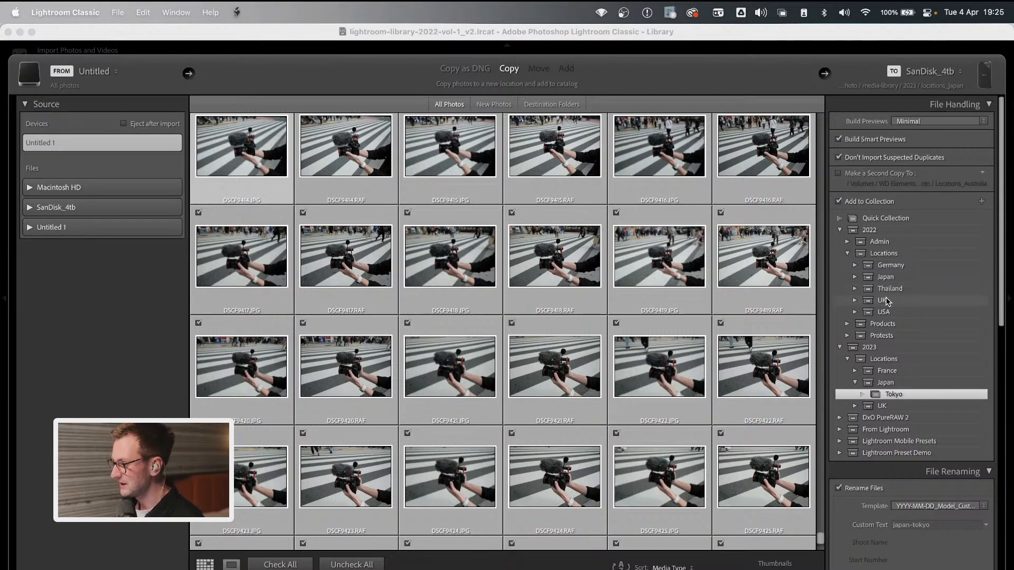
scroll(898, 314, down, 3)
scroll(892, 318, down, 12)
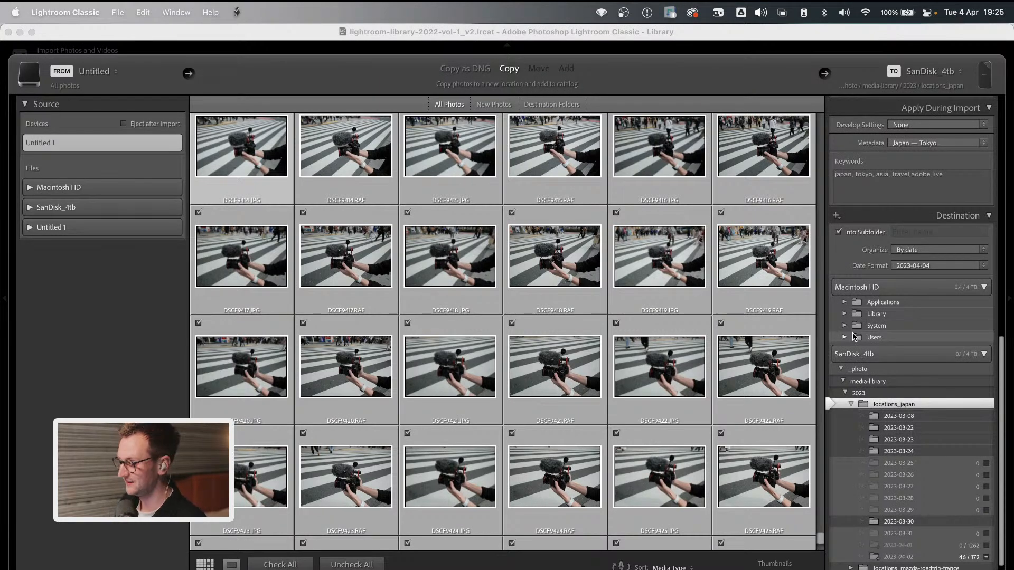
scroll(854, 337, up, 10)
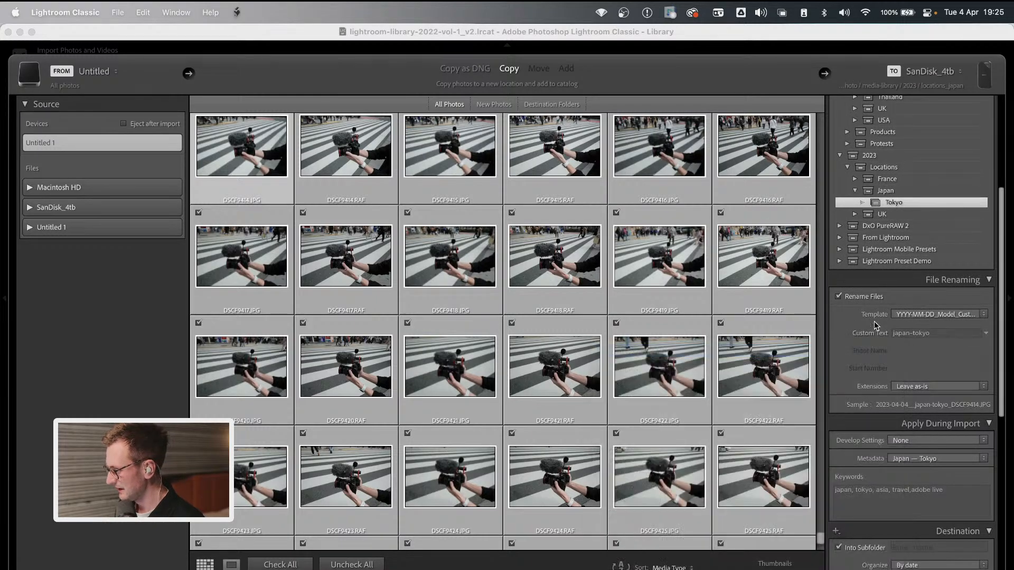
scroll(863, 333, up, 2)
scroll(863, 333, down, 12)
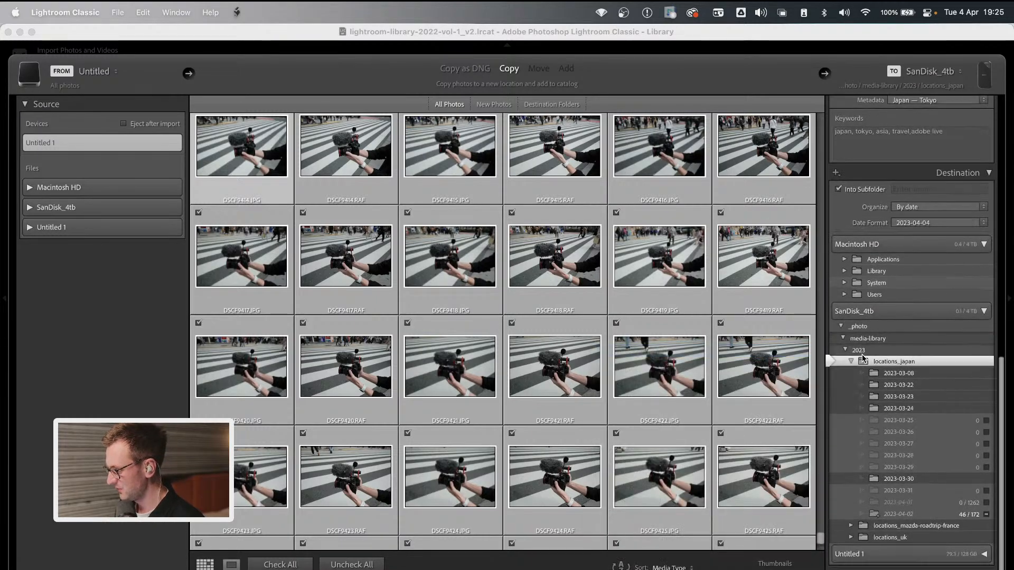
Import the checked photos with the current Japan — Tokyo settings and look through the imported set
key(Return)
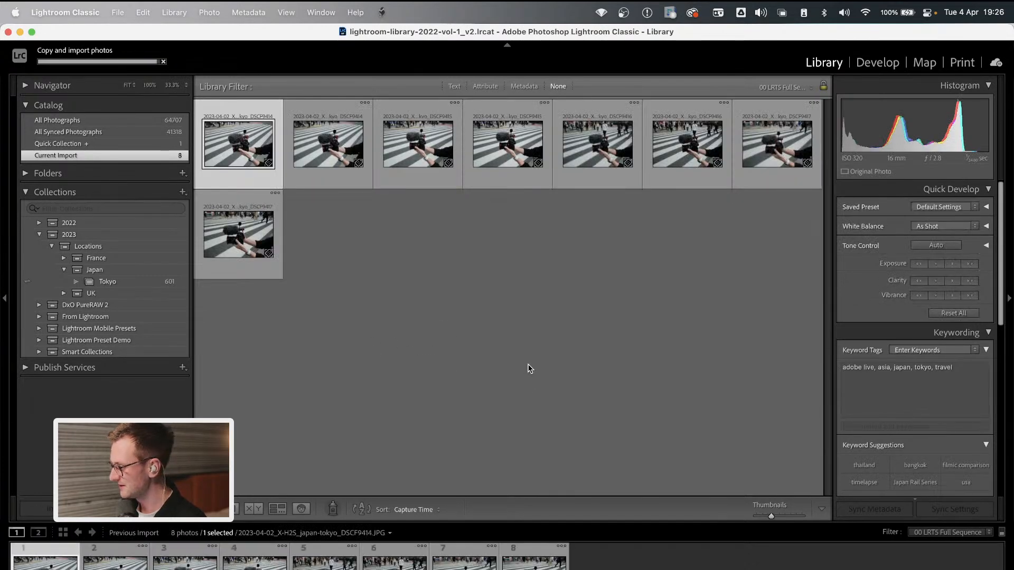
click(771, 438)
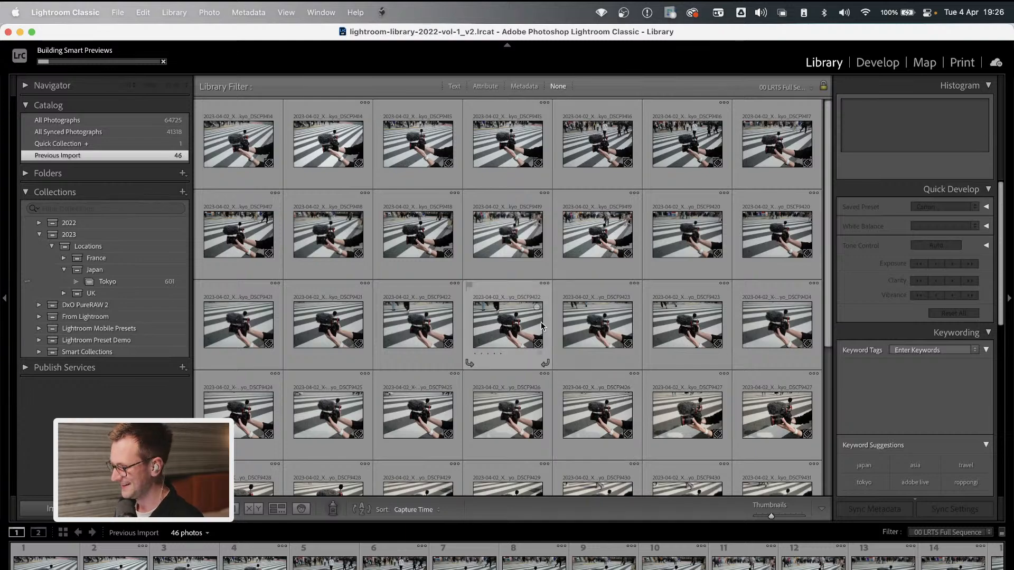
scroll(617, 299, down, 2)
scroll(618, 302, down, 5)
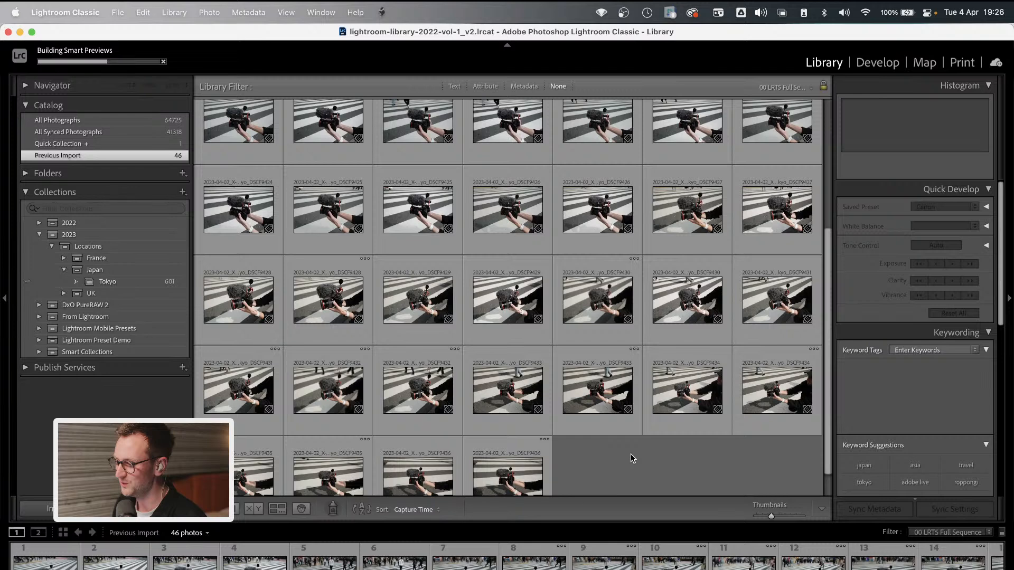
scroll(650, 449, down, 1)
key(b)
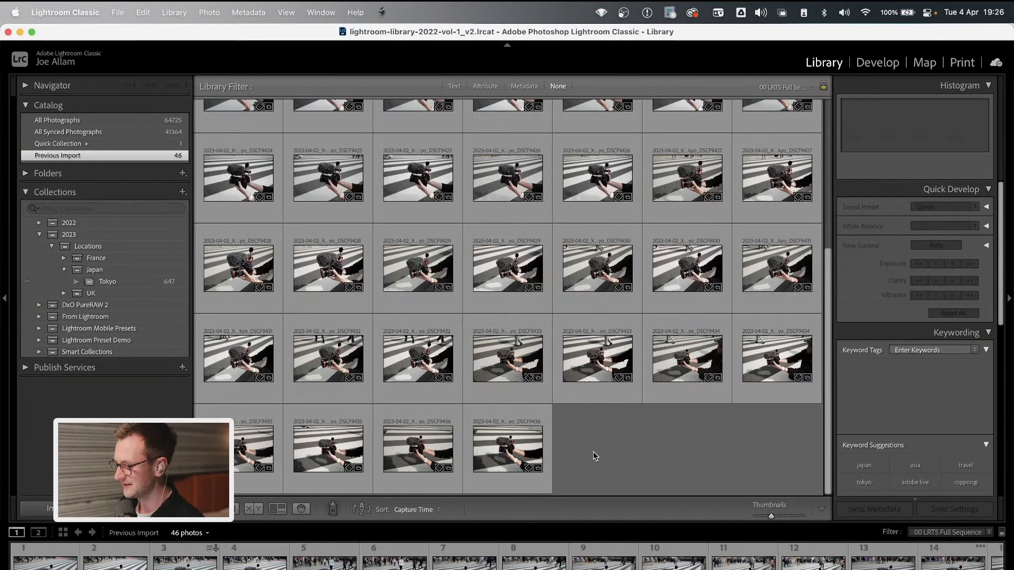
Show the Tokyo collection under 2023 > Locations > Japan and check the keywords on a newly imported crosswalk photo
click(136, 282)
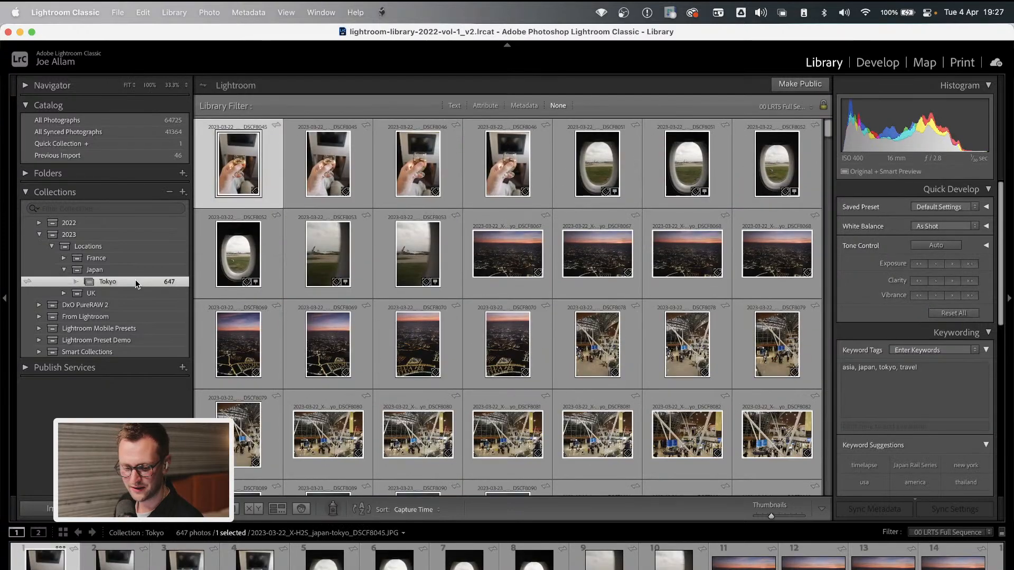
scroll(516, 312, down, 15)
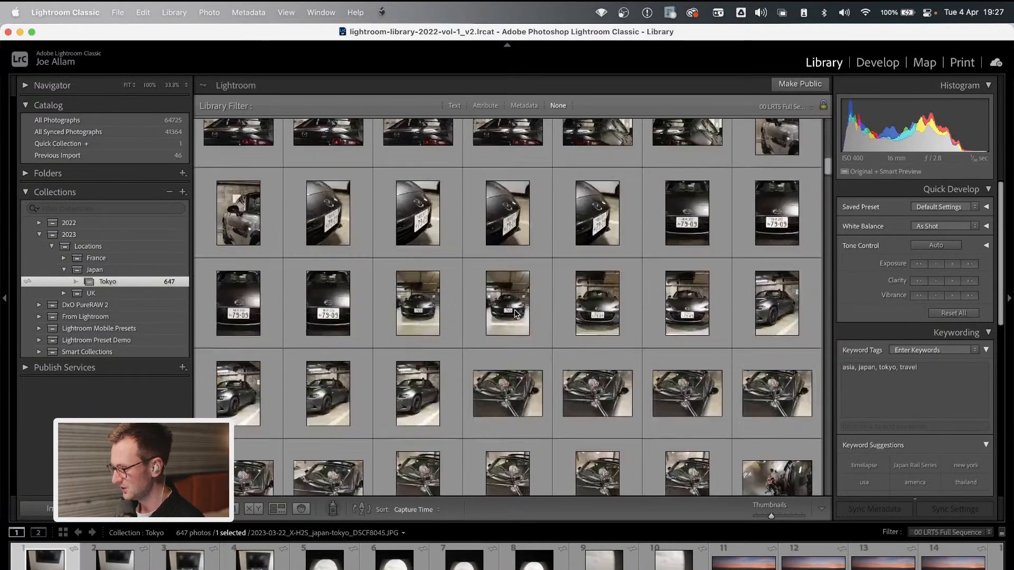
scroll(828, 444, down, 15)
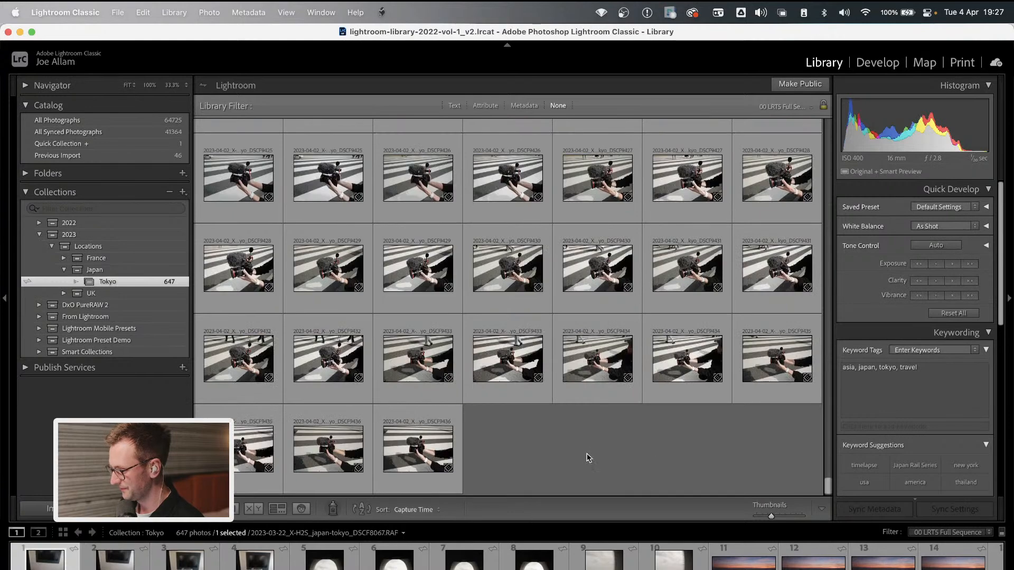
scroll(372, 290, up, 2)
click(235, 195)
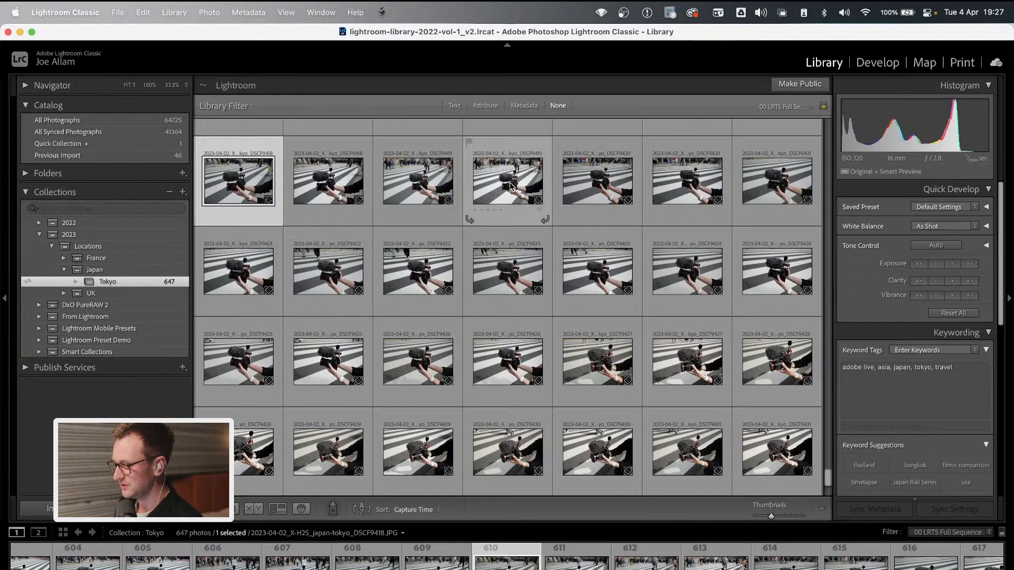
scroll(508, 405, down, 2)
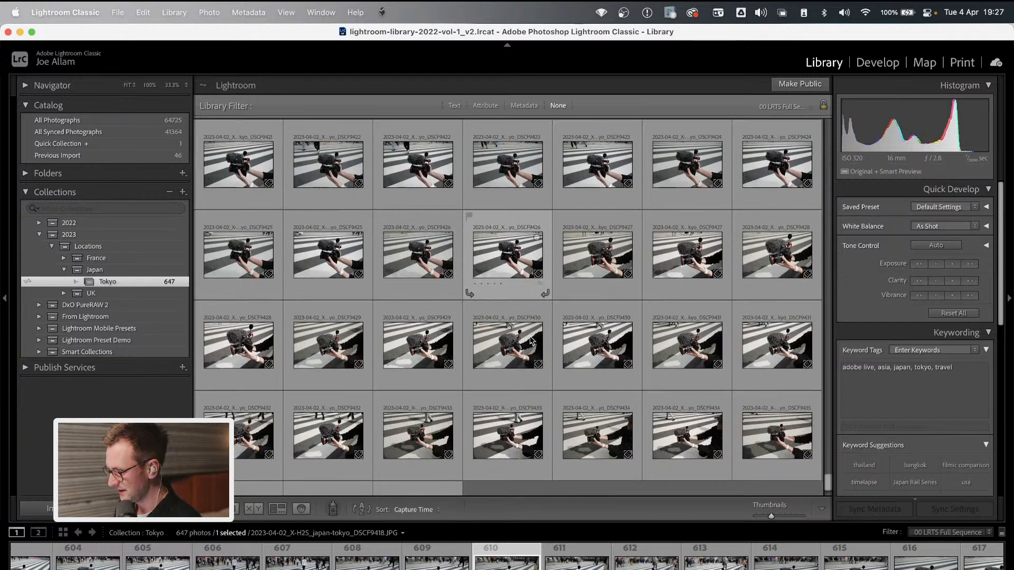
scroll(599, 340, down, 2)
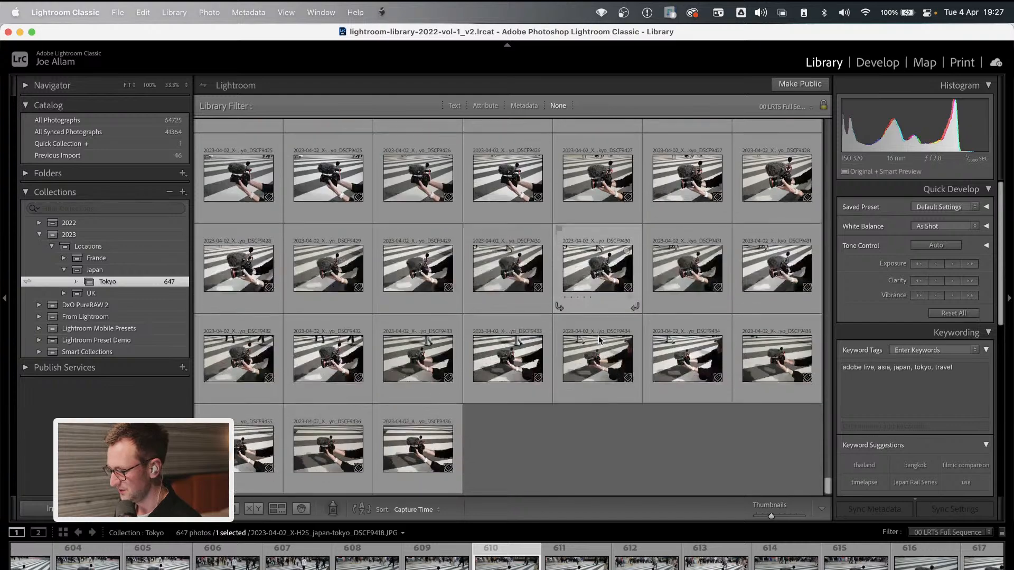
Open the raw photo 2023-04-02_X-H2S_japan-tokyo_DSCF9431.RAF for editing in the Develop module
double_click(600, 271)
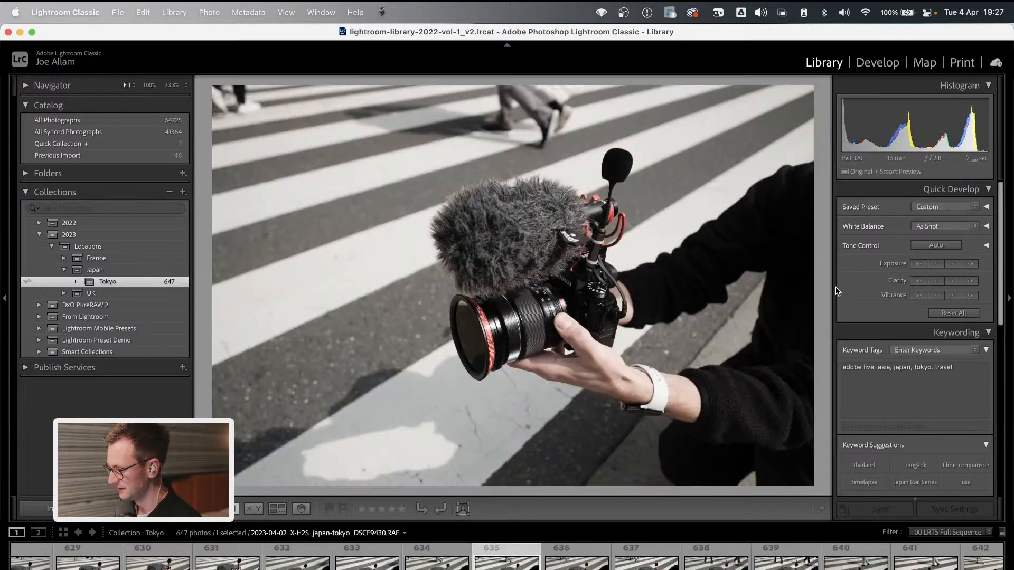
key(Right)
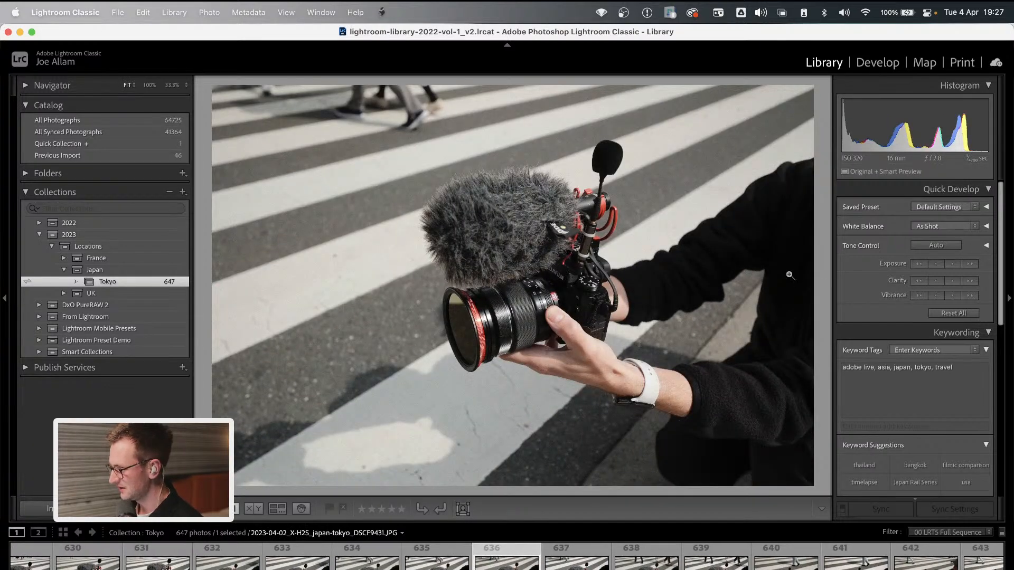
click(885, 66)
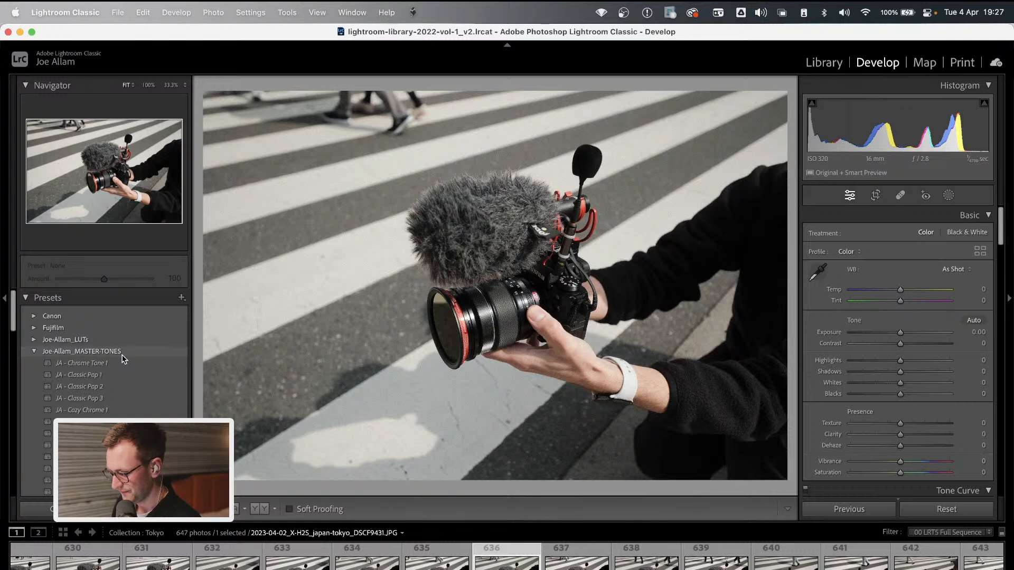
key(Right)
key(Right)
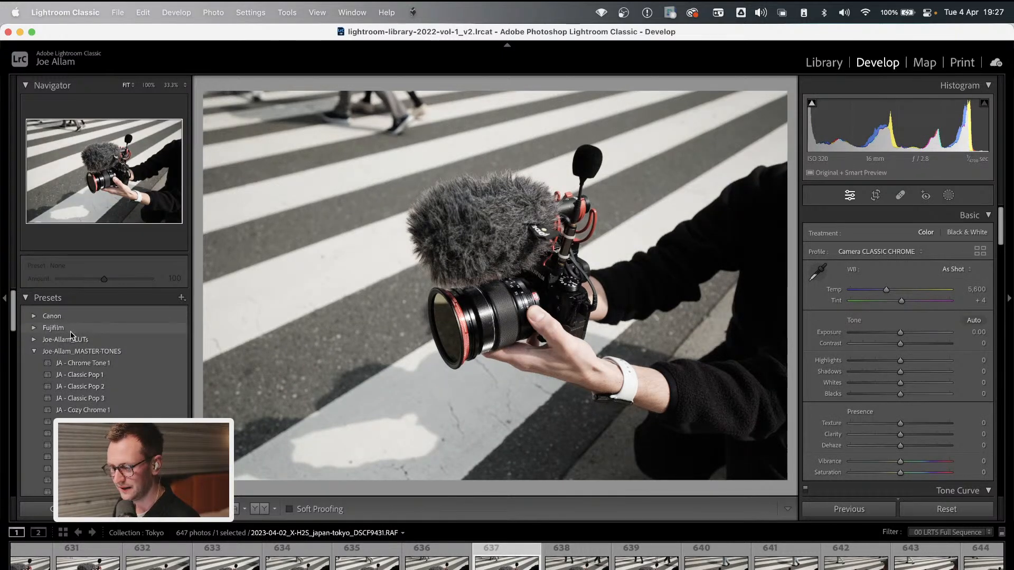
Apply the develop preset JA - Cozy Chrome 2 from the MASTER-TONES group to the raw photo
scroll(135, 369, down, 5)
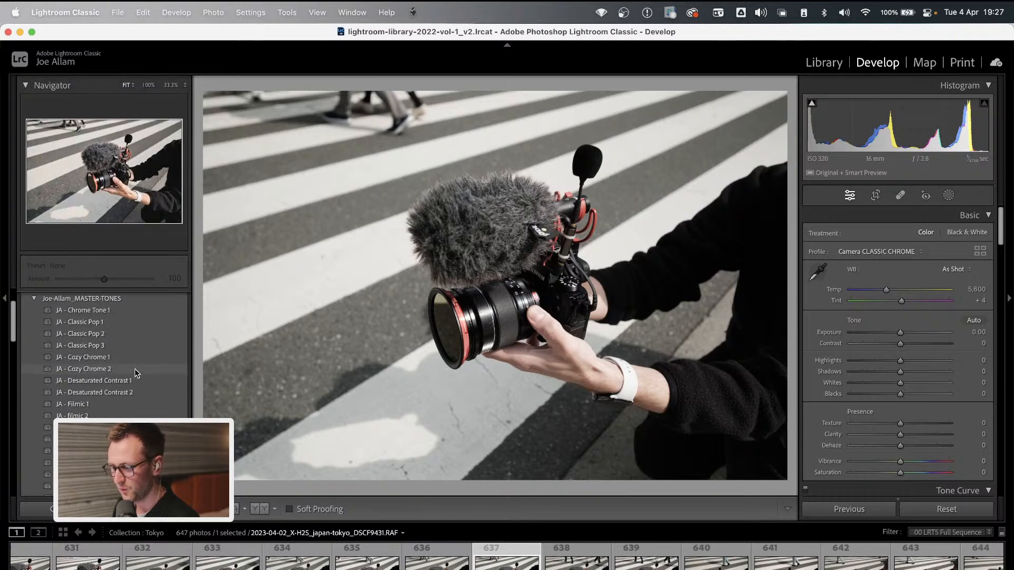
scroll(134, 324, up, 2)
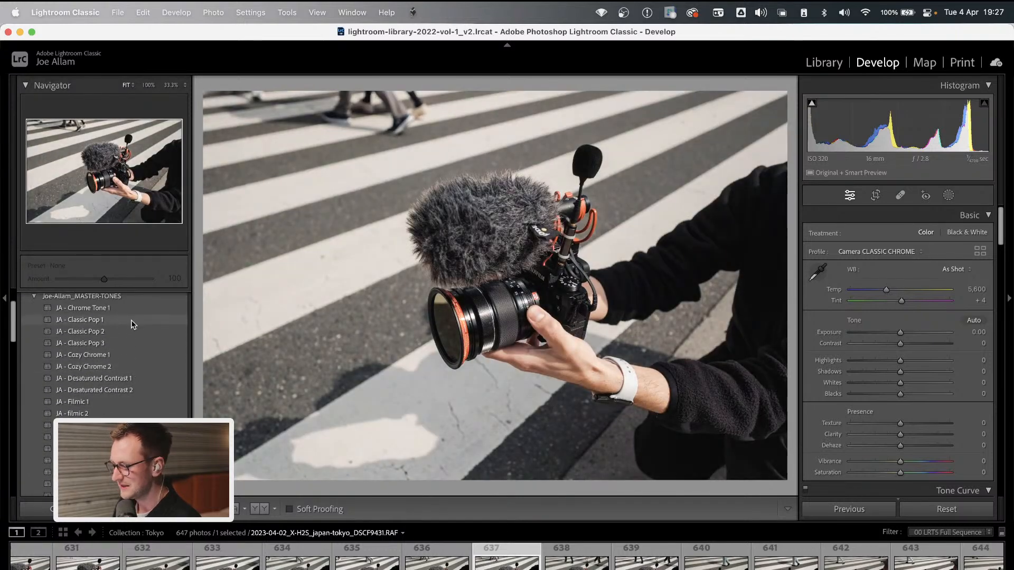
scroll(837, 337, down, 5)
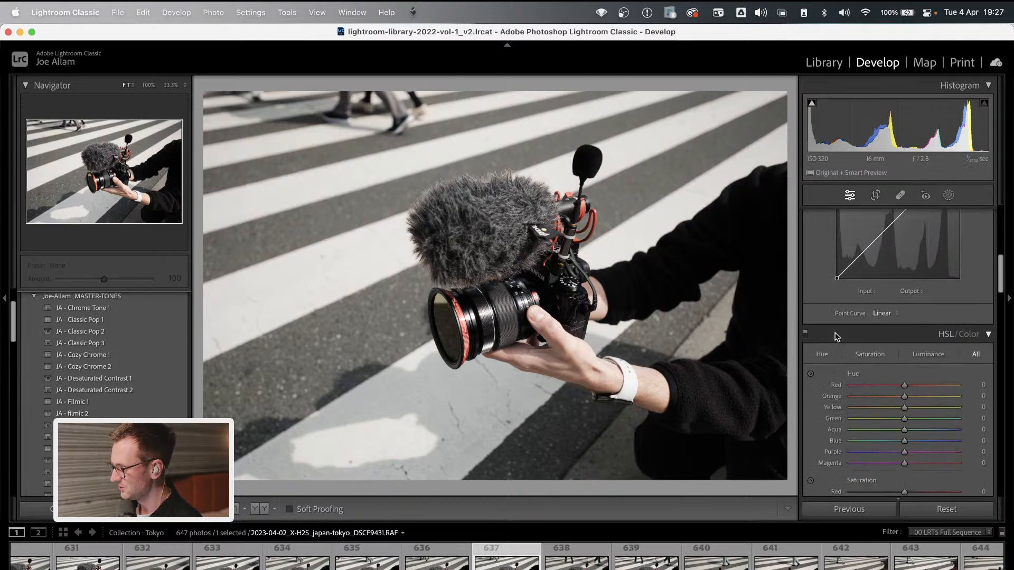
scroll(835, 343, down, 4)
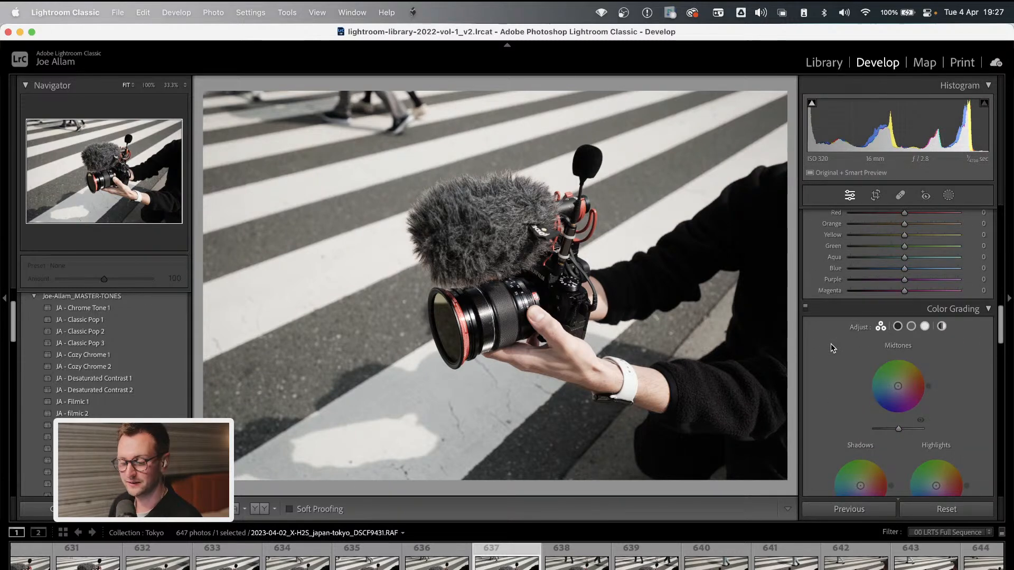
scroll(831, 347, up, 4)
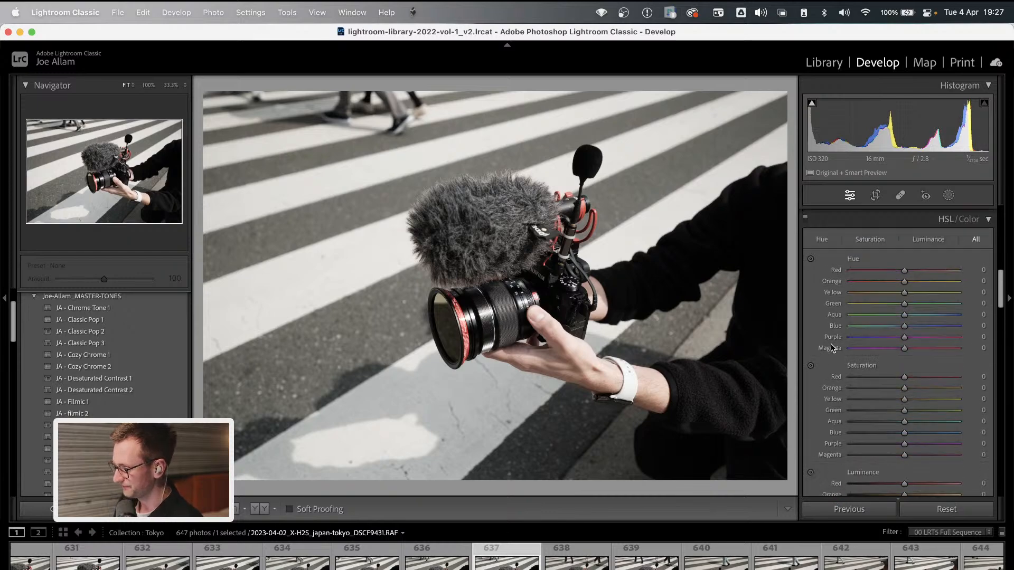
scroll(827, 346, up, 6)
scroll(105, 338, up, 2)
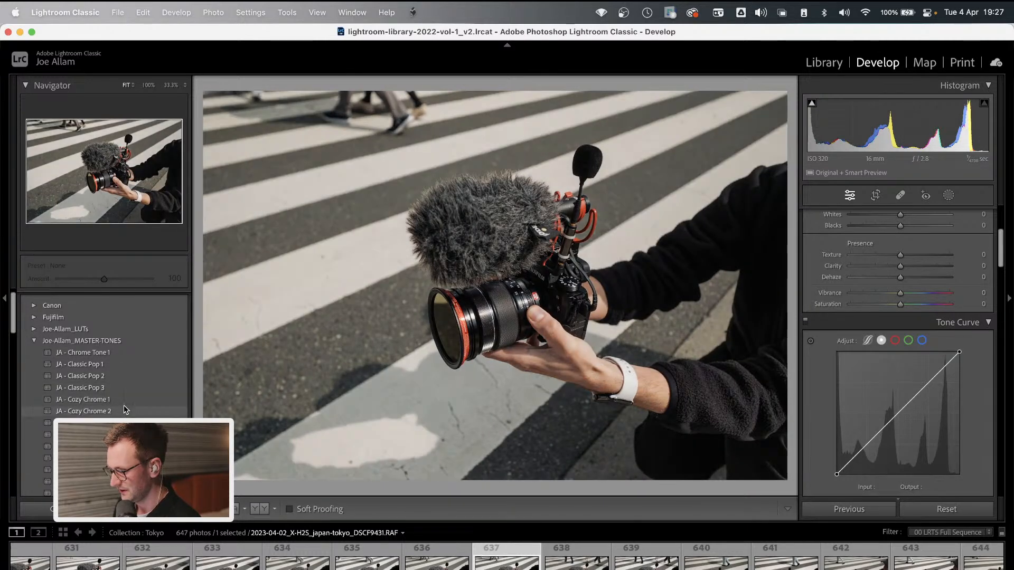
click(124, 406)
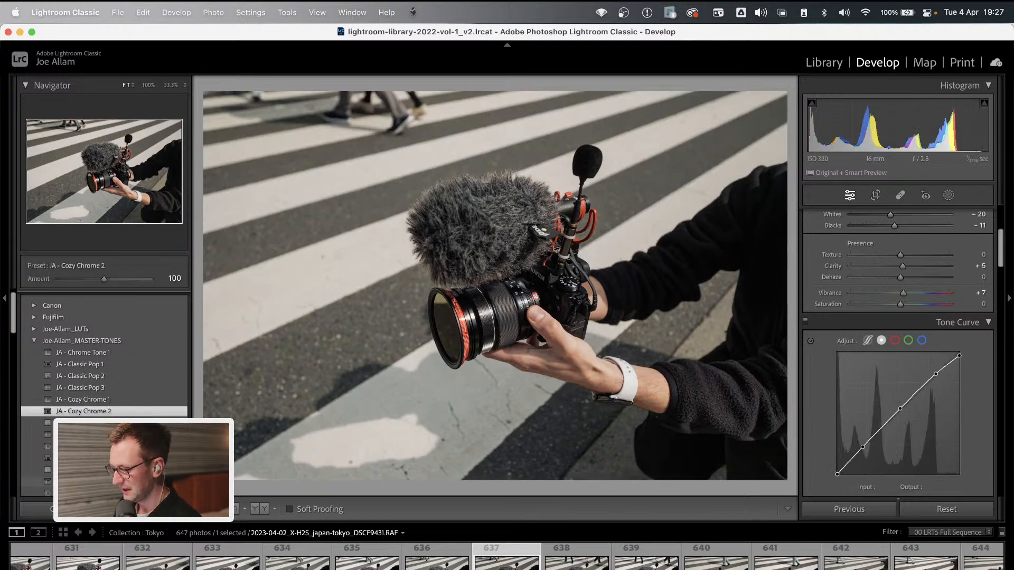
Examine the Basic, Tone Curve, HSL and Color Grading settings applied by the preset
scroll(118, 347, up, 1)
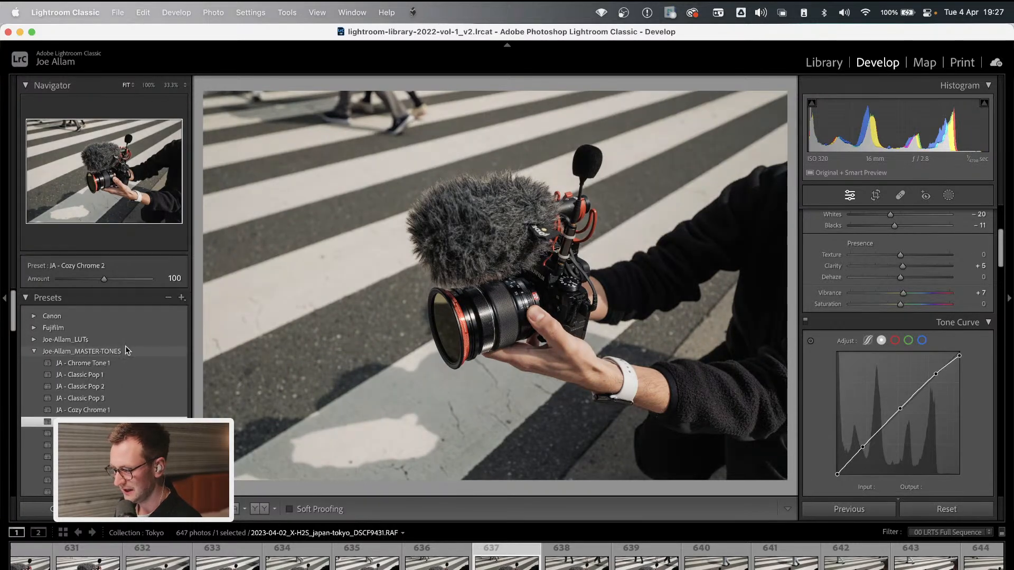
scroll(856, 343, up, 5)
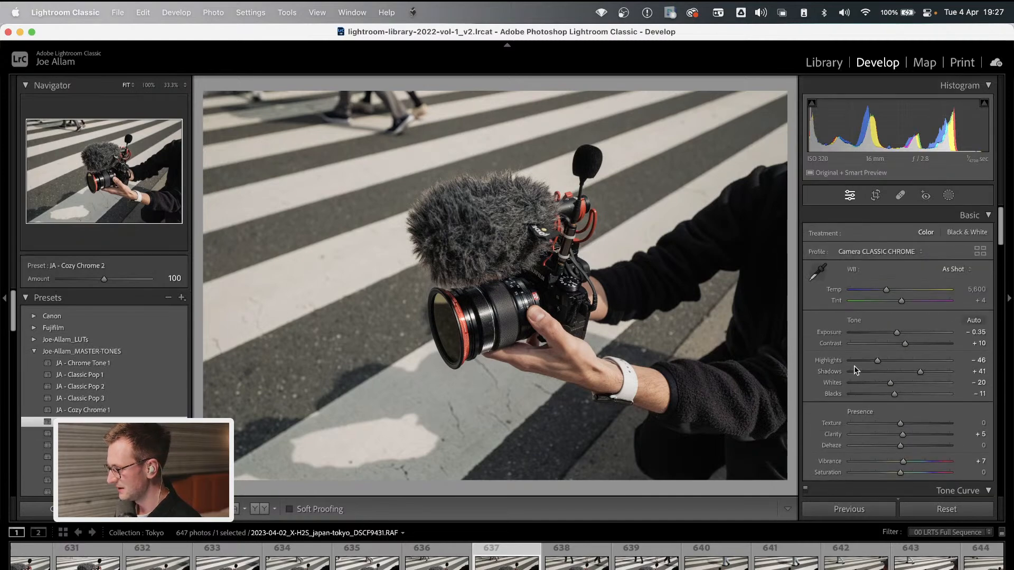
scroll(833, 383, down, 15)
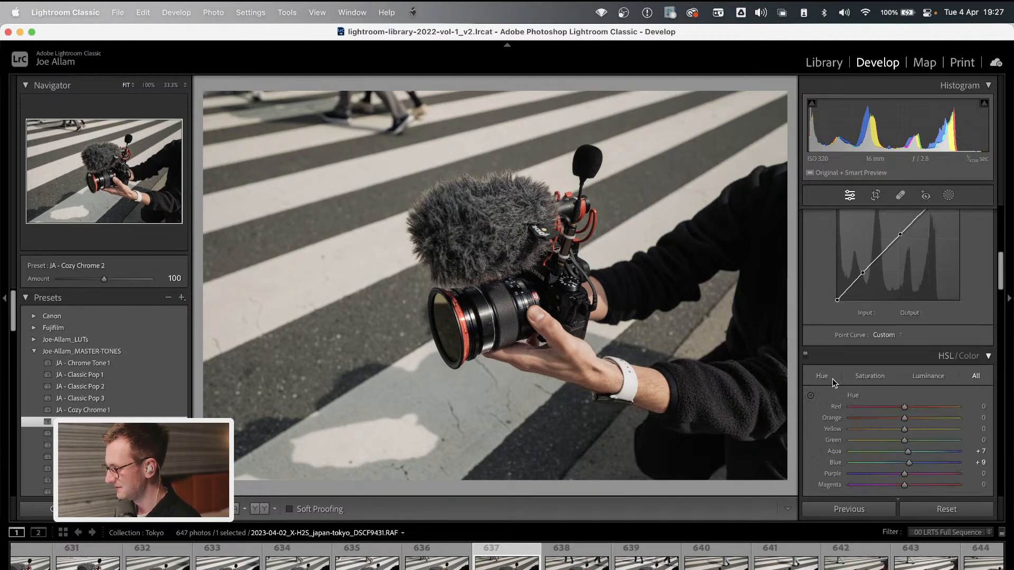
scroll(834, 382, down, 10)
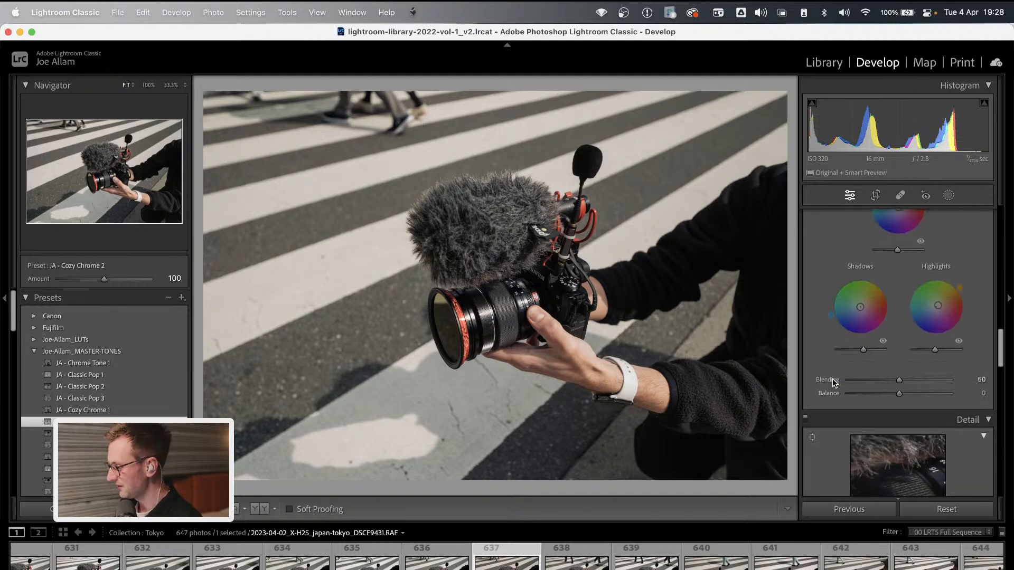
scroll(813, 327, down, 2)
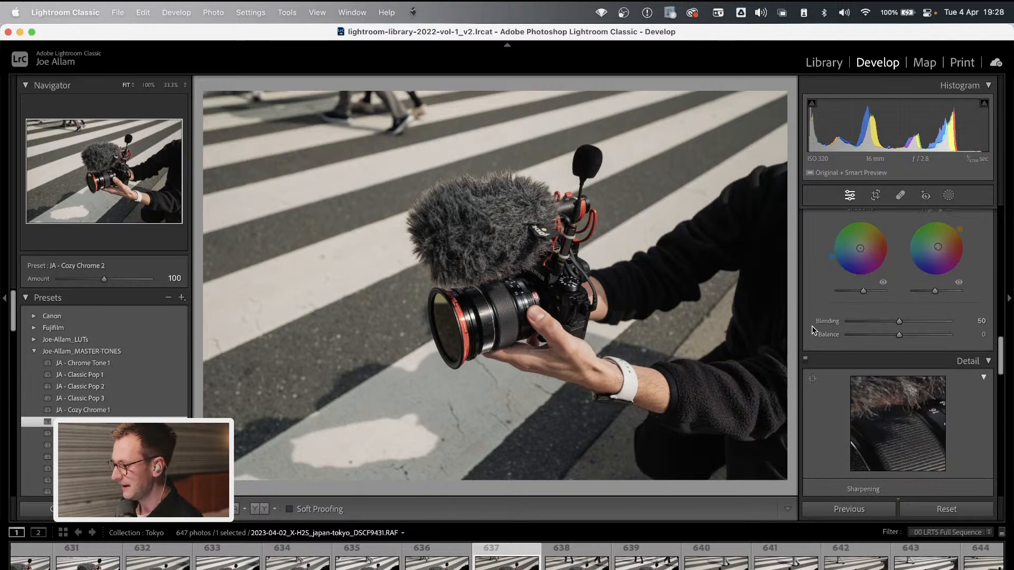
Fine-tune the photo's tone: set Exposure to +0.05, Contrast to −3, Highlights to −56 and Shadows to +28
scroll(812, 326, down, 1)
scroll(812, 325, up, 10)
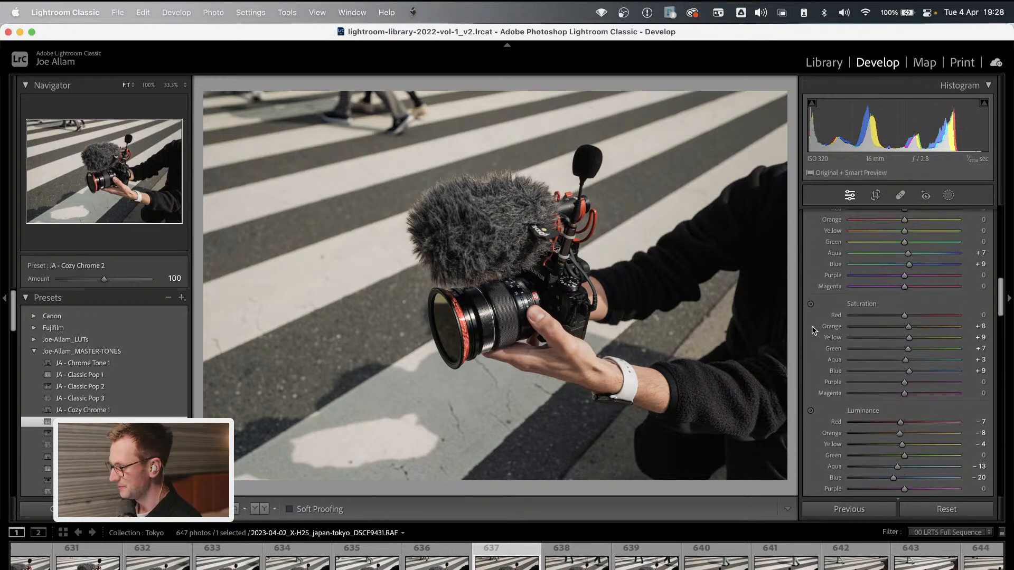
scroll(812, 326, up, 5)
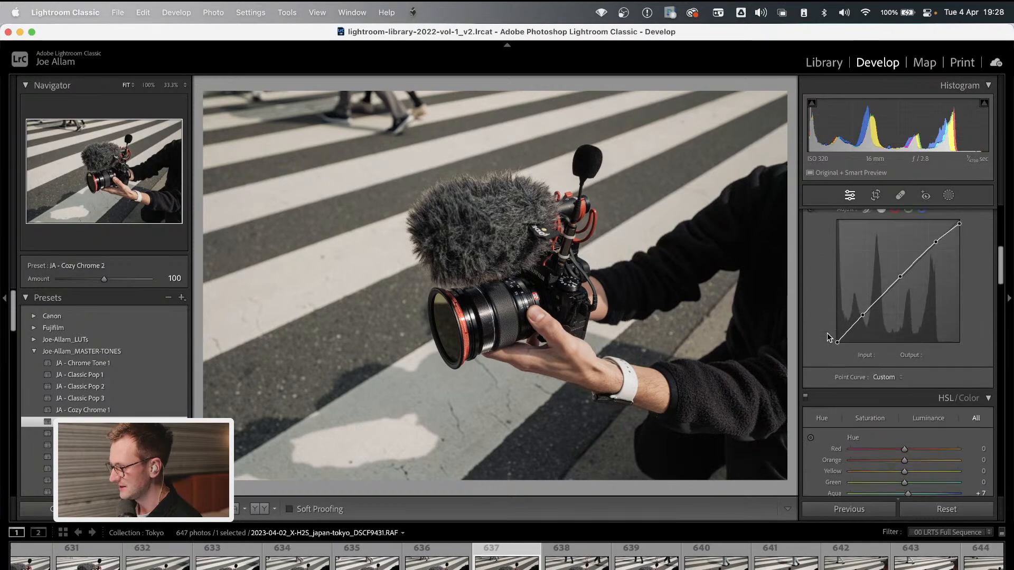
scroll(822, 296, down, 10)
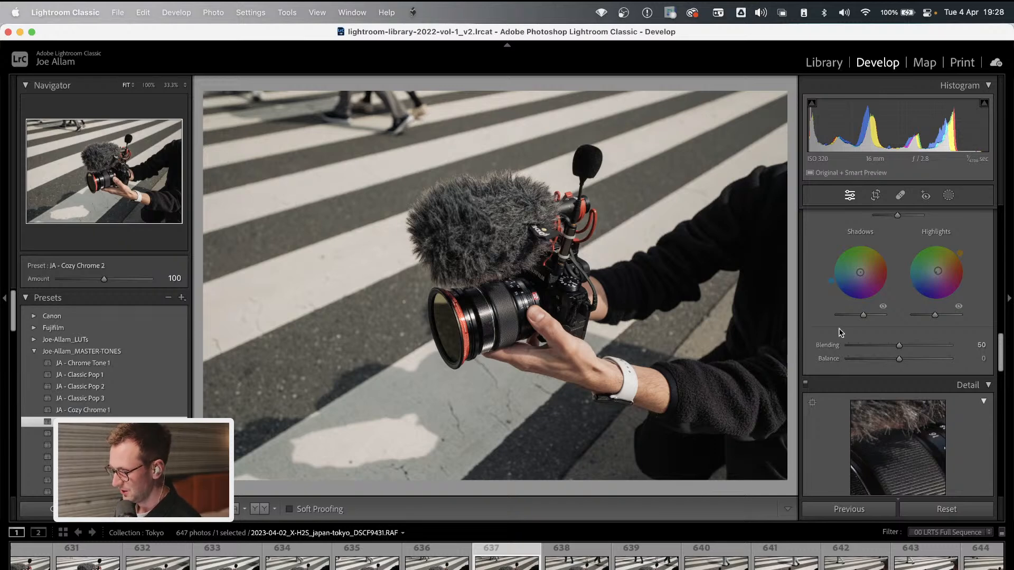
scroll(816, 290, up, 6)
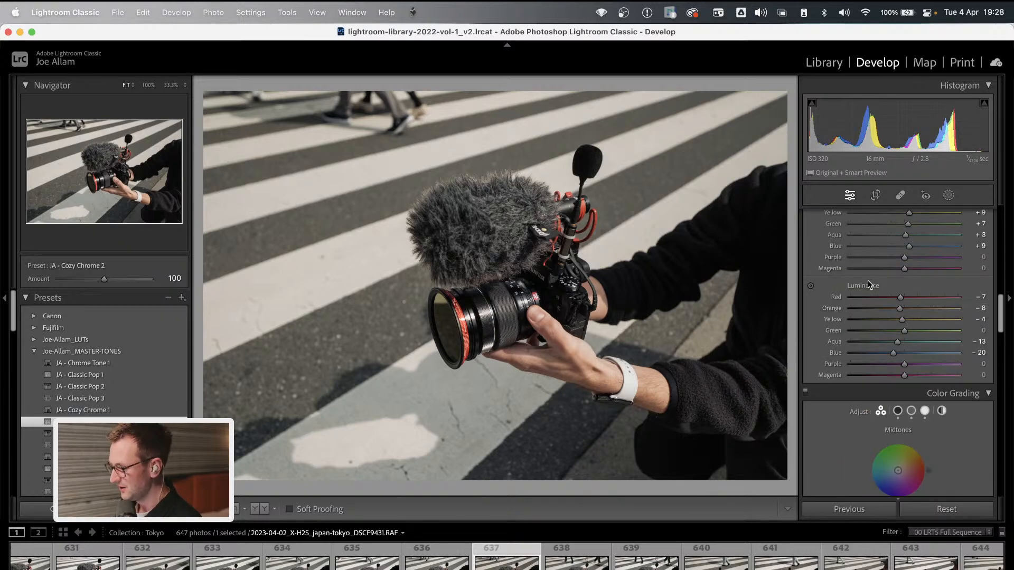
scroll(845, 306, up, 1)
scroll(831, 323, up, 10)
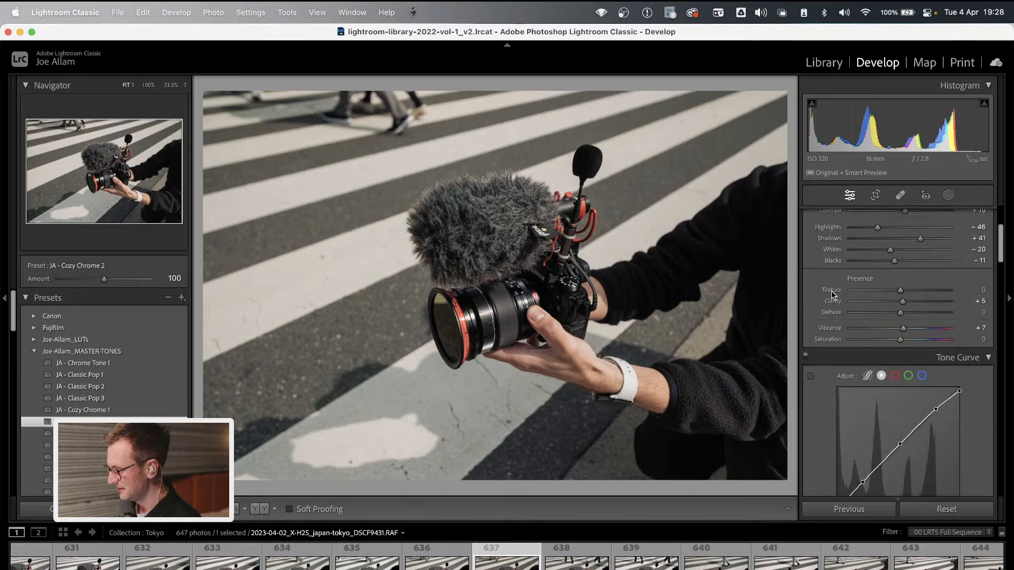
drag(899, 302, 902, 301)
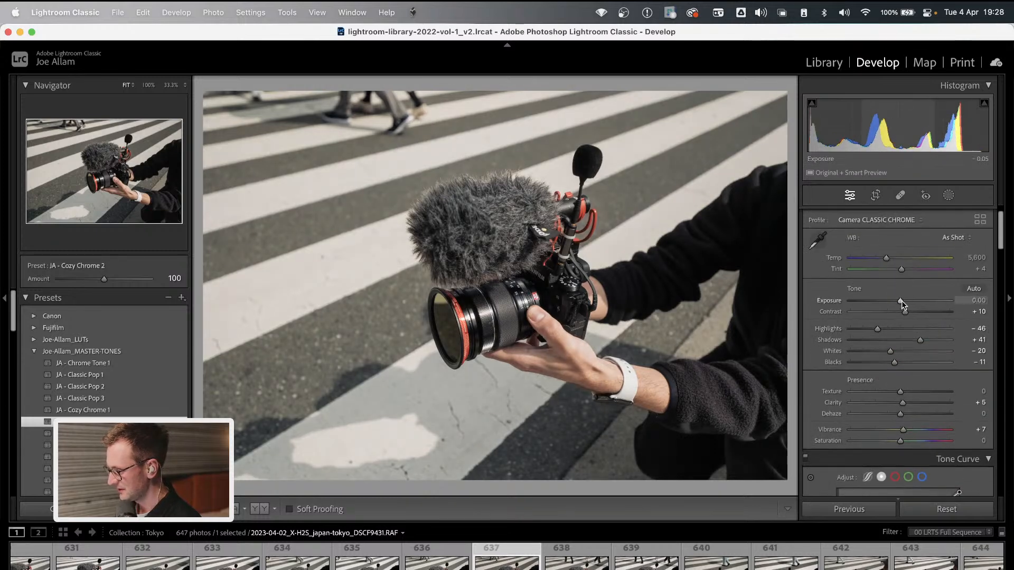
drag(920, 340, 901, 315)
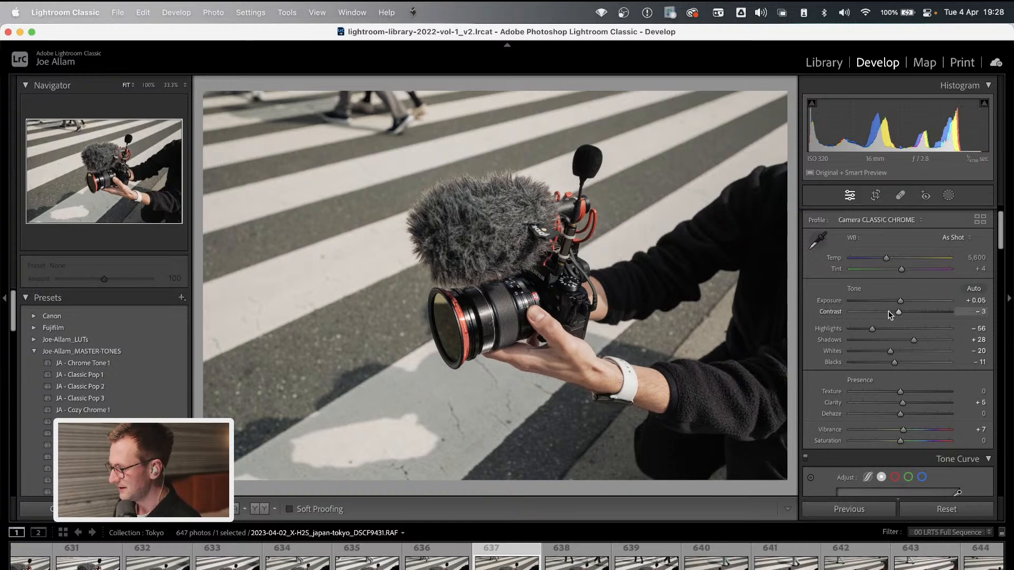
Start a new develop preset named Adobe Live Test and assign it to the User Presets group
click(181, 299)
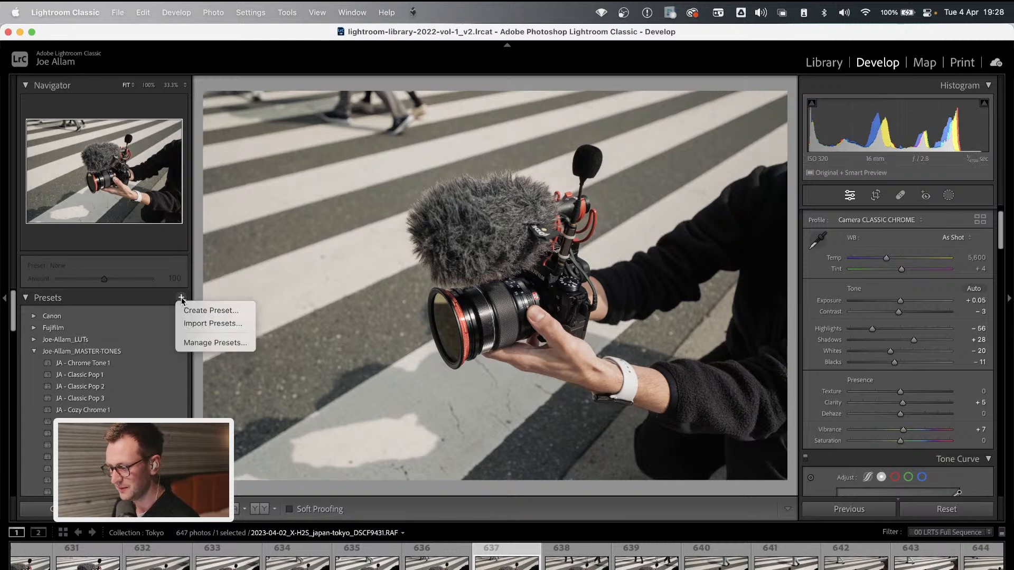
click(204, 310)
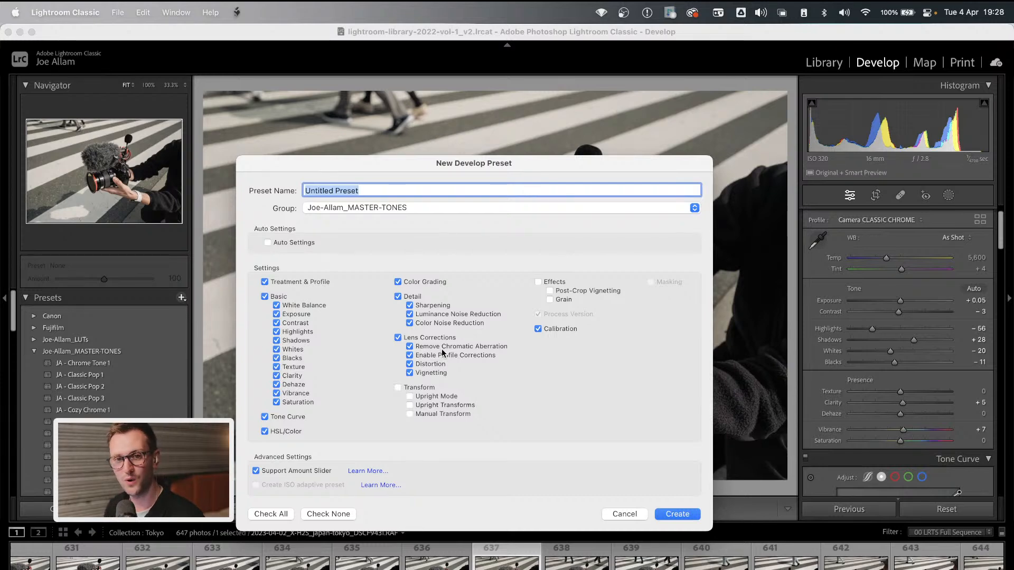
text(Adobe Live Test)
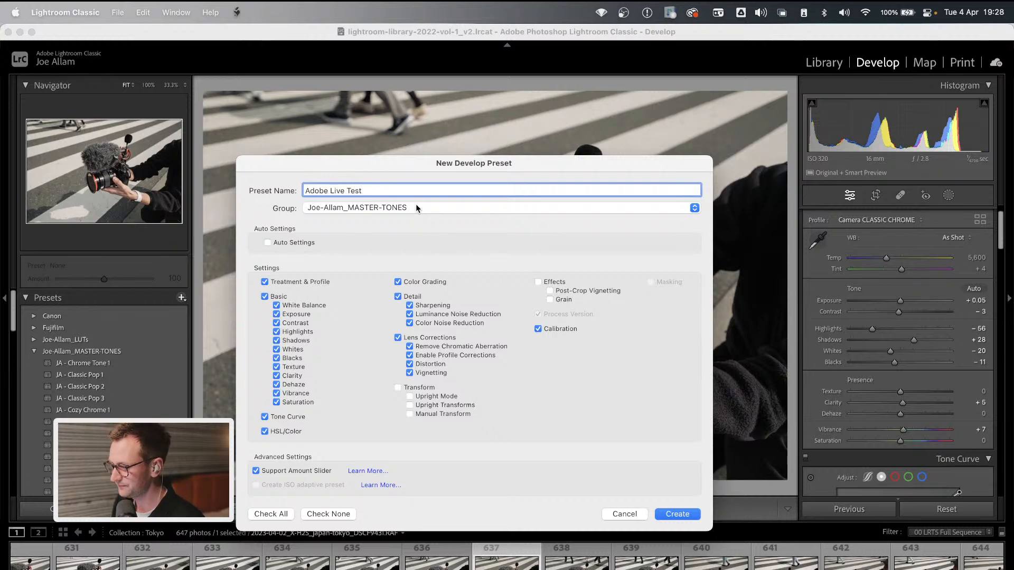
click(416, 205)
click(417, 206)
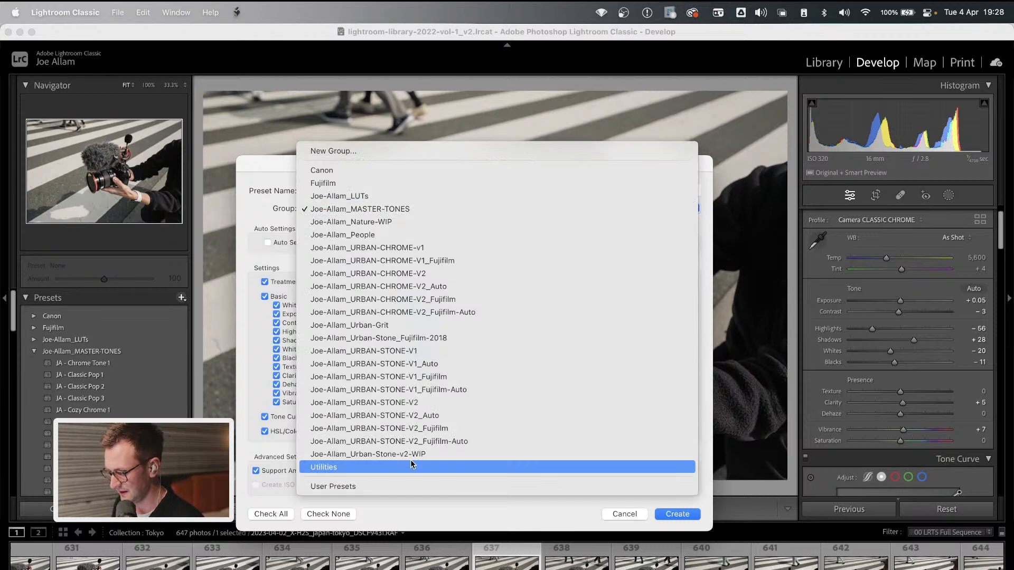
click(391, 486)
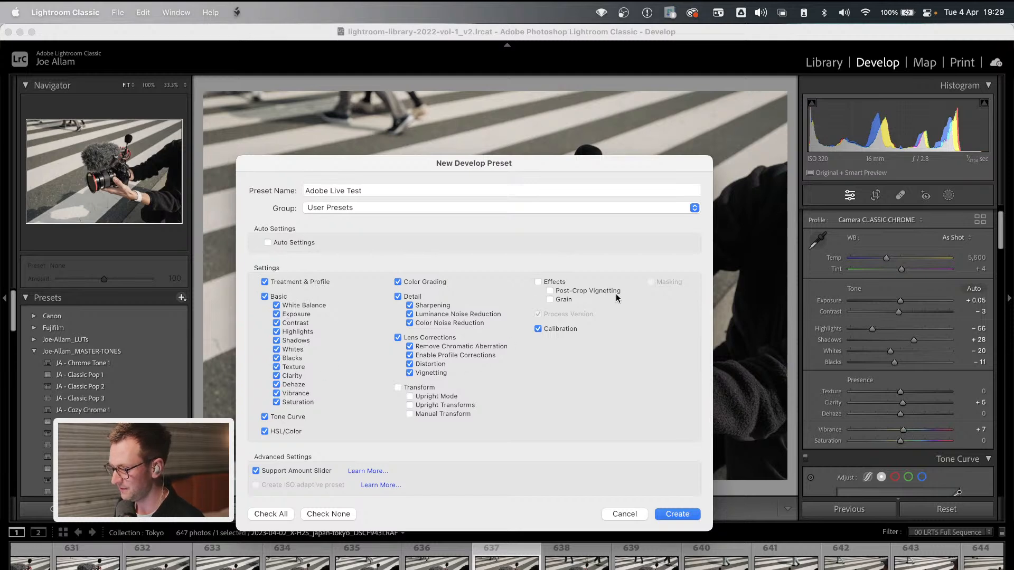
Exclude White Balance, Detail and Lens Corrections from the preset, include all Effects, and create it
click(276, 305)
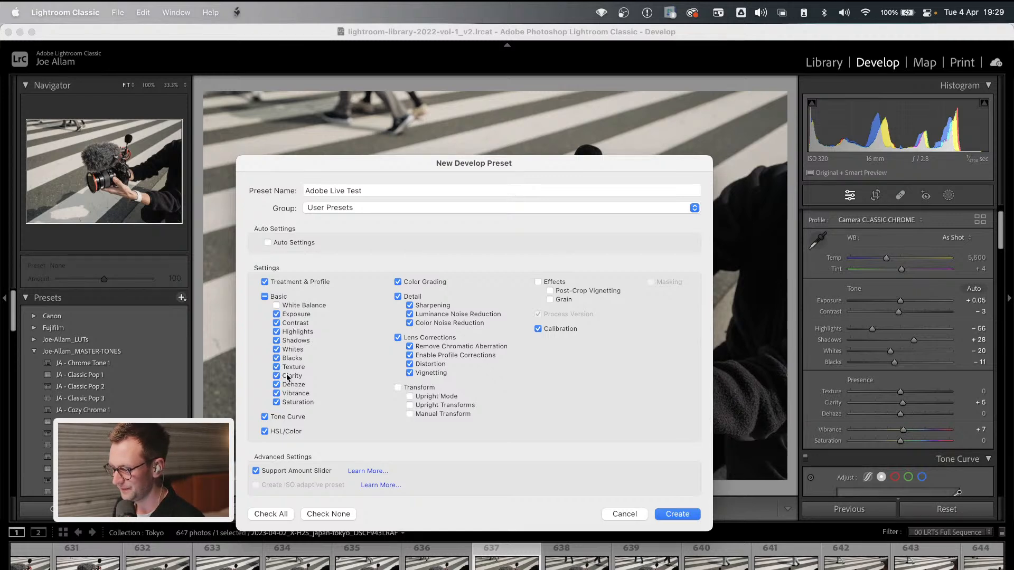
click(409, 299)
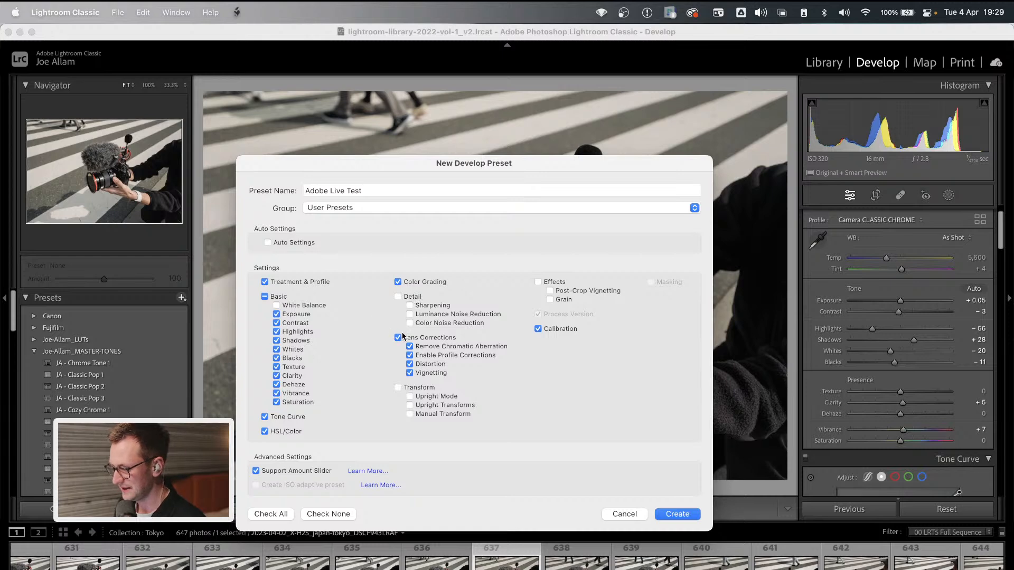
click(426, 339)
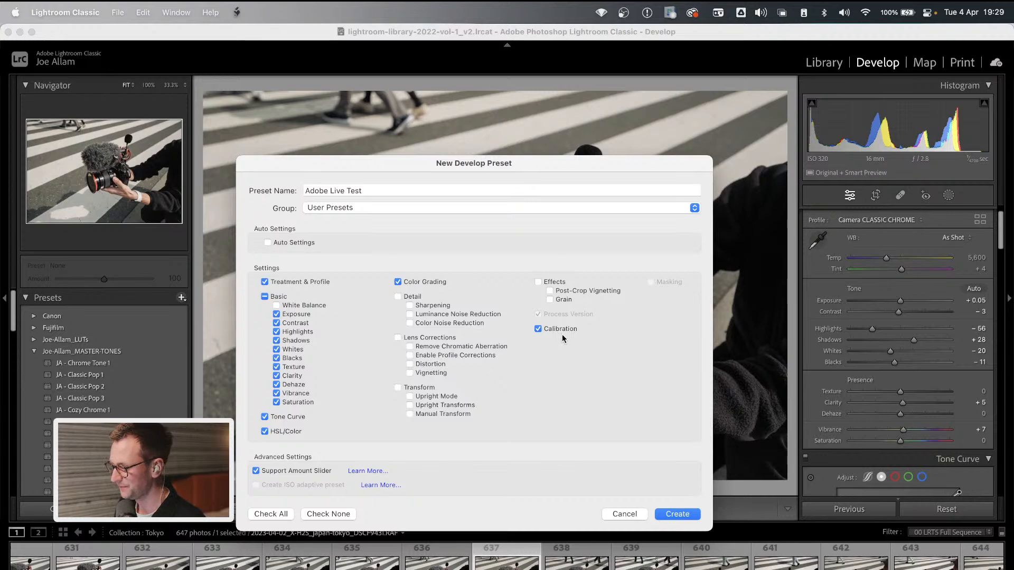
click(539, 282)
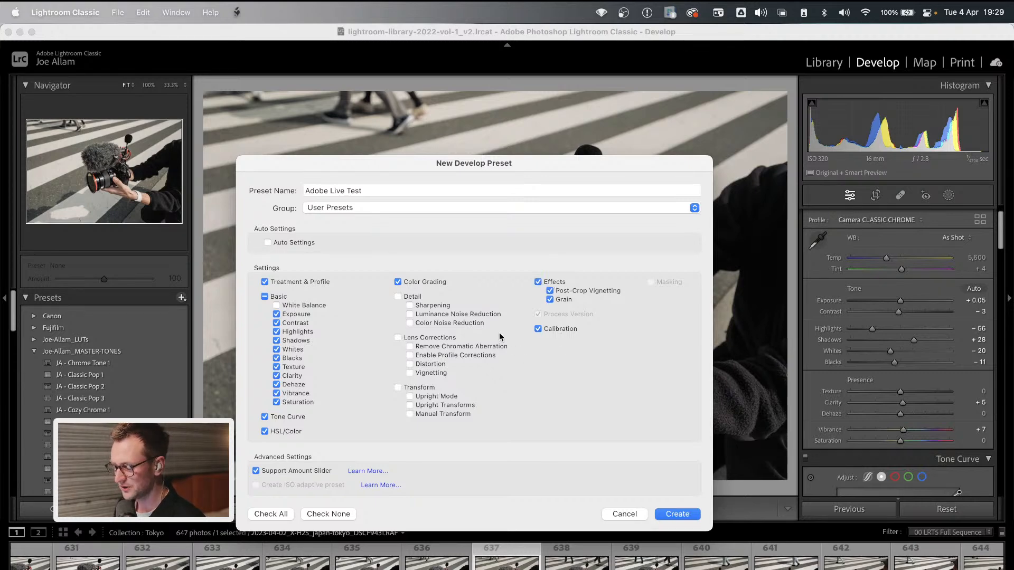
click(680, 515)
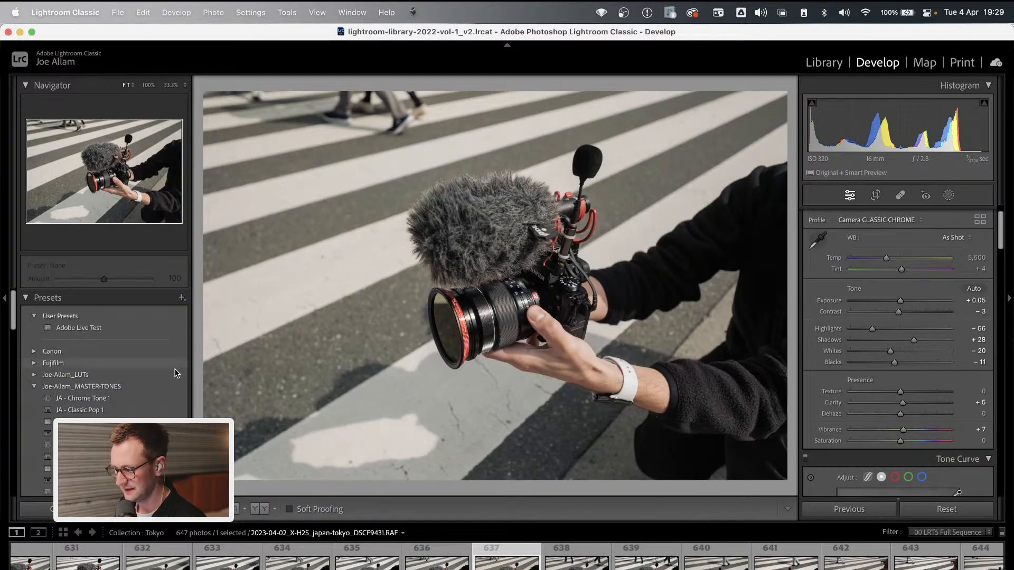
Collapse the Joe-Allam_MASTER-TONES preset group and look through the remaining preset groups
click(34, 386)
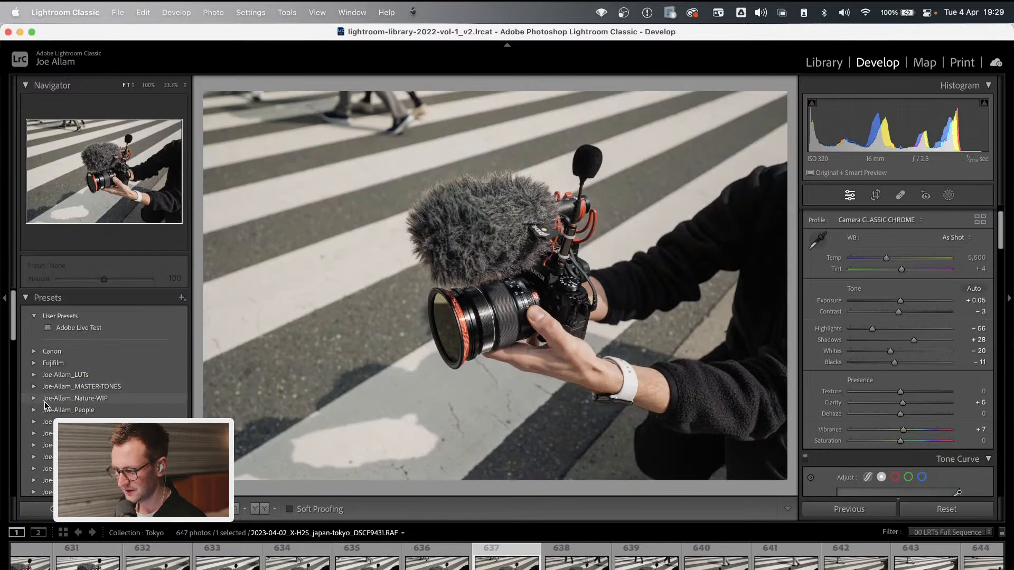
scroll(45, 406, down, 10)
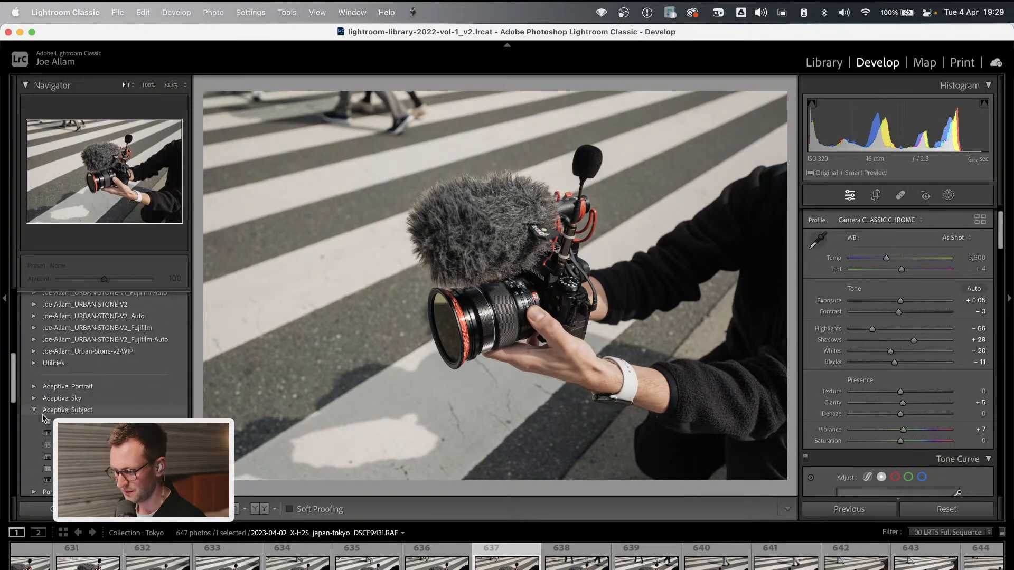
scroll(35, 416, down, 10)
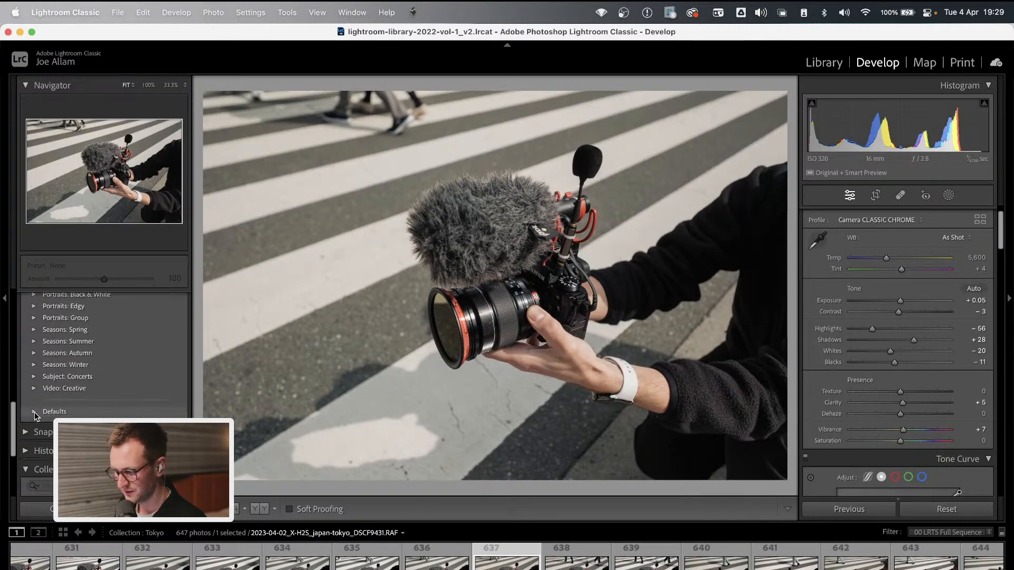
scroll(34, 398, up, 20)
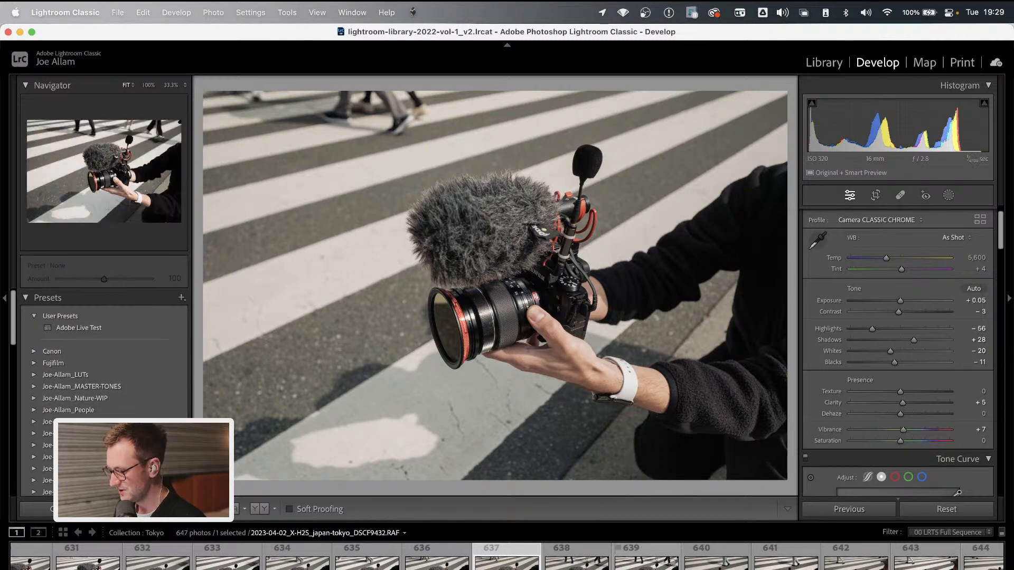
Apply the Adobe Live Test preset to 2023-04-02_X-H2S_japan-tokyo_DSCF9432.RAF and compare it with the unedited version
click(647, 561)
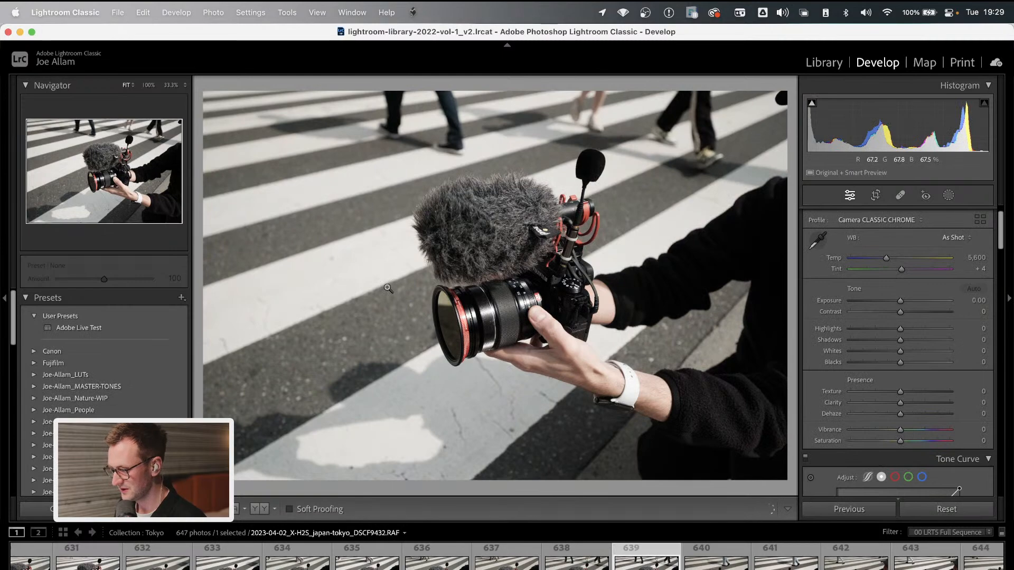
click(104, 328)
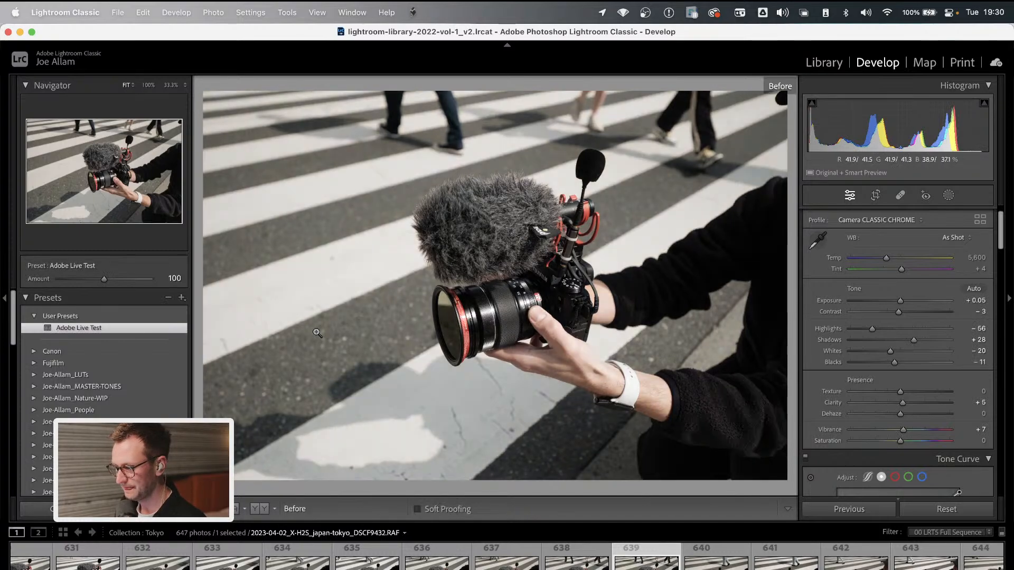
key(backslash)
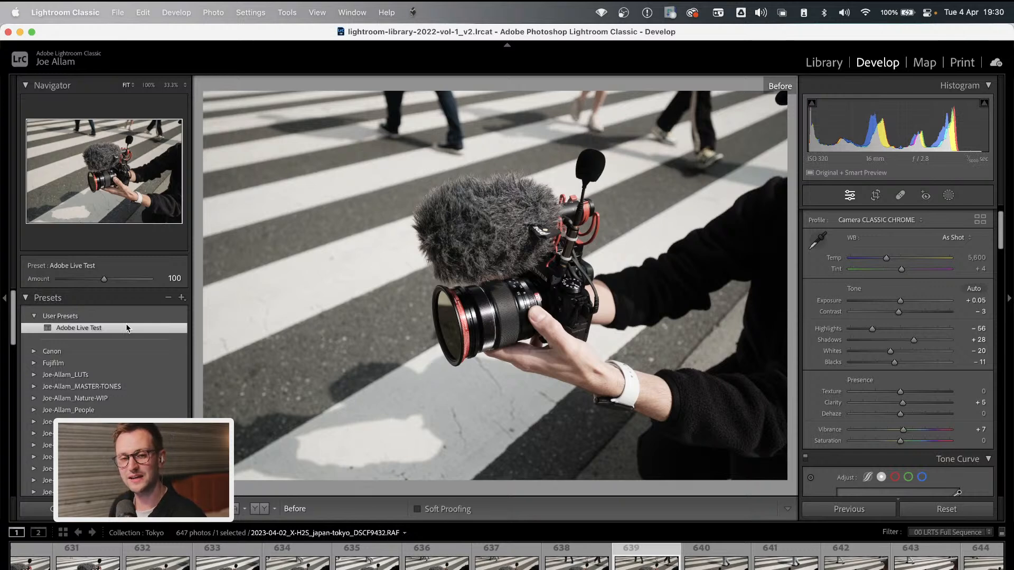
Set Highlights to −41 on the photo with the preset applied
scroll(124, 359, down, 3)
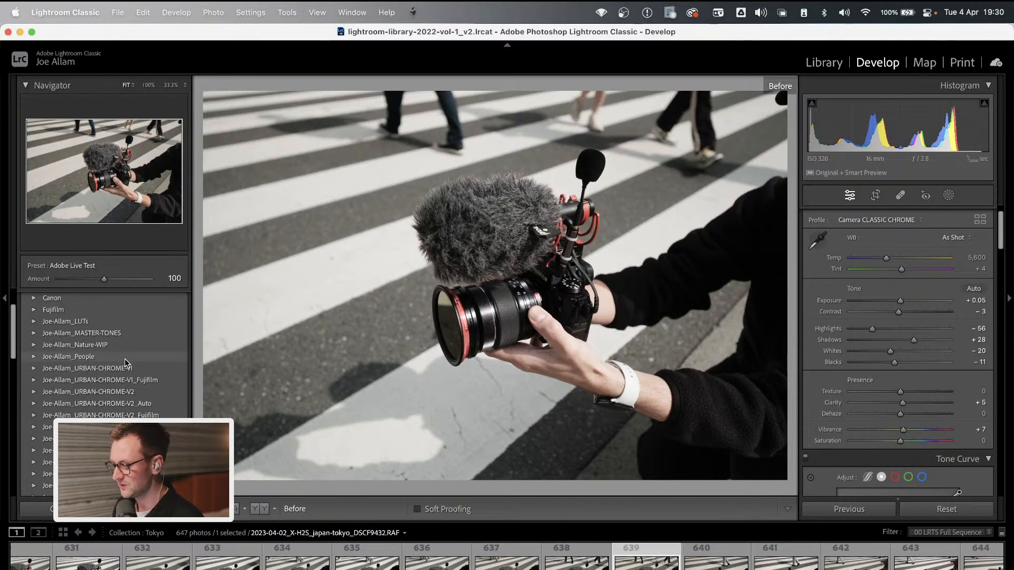
drag(872, 329, 879, 328)
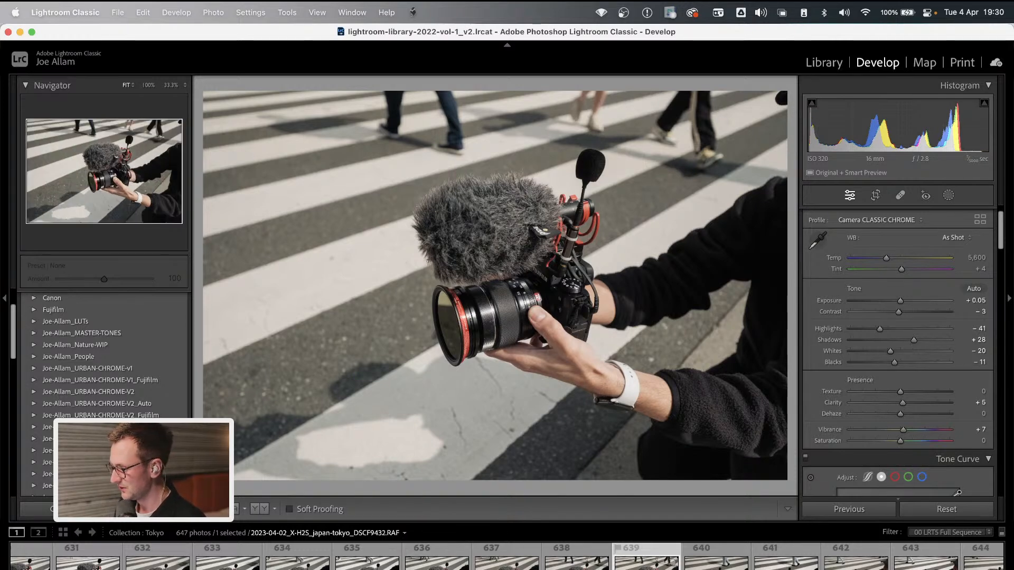
Create a brush mask with brush size 16 and paint it over both black jacket sleeves
click(948, 196)
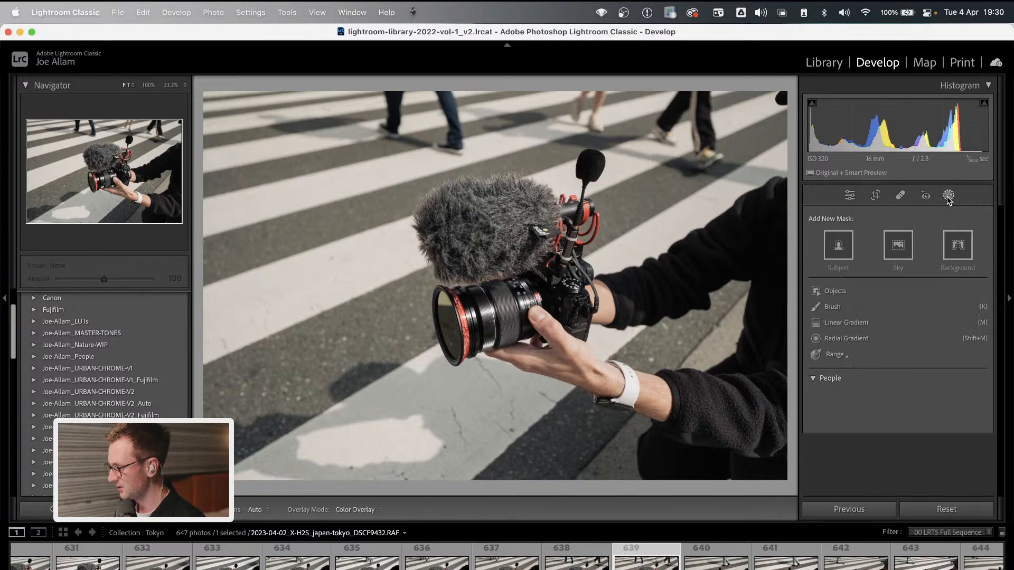
click(832, 306)
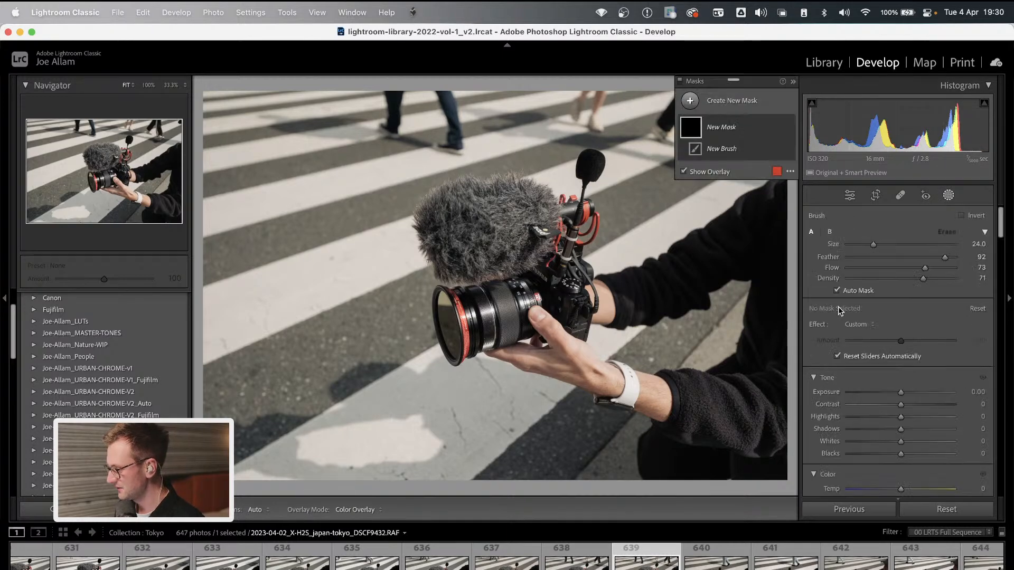
scroll(672, 268, down, 4)
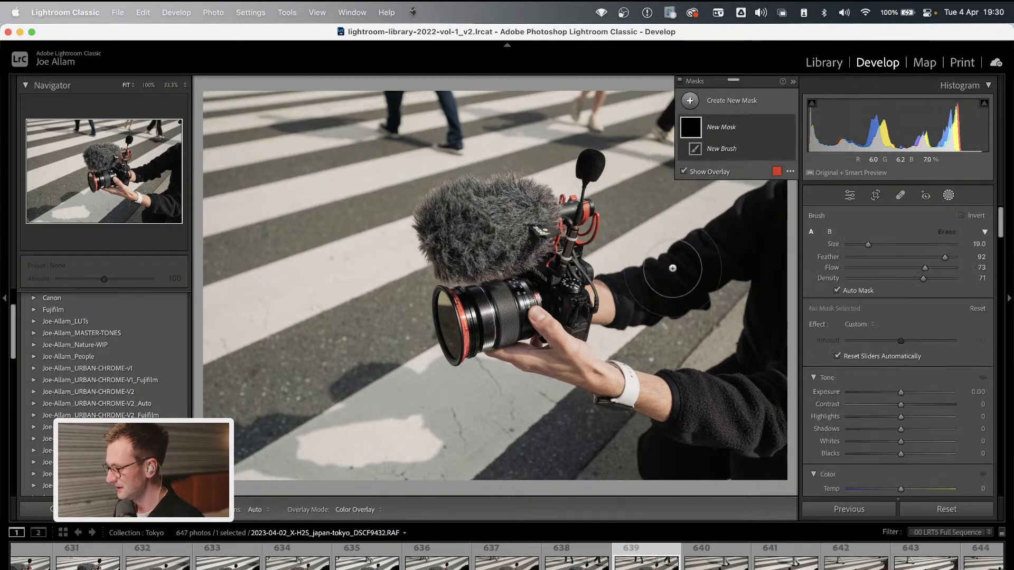
mouse_move(633, 288)
mouse_down()
mouse_move(775, 205)
mouse_move(648, 316)
mouse_move(777, 207)
mouse_move(754, 267)
mouse_move(769, 338)
mouse_move(752, 394)
mouse_move(709, 433)
mouse_move(697, 423)
mouse_move(718, 392)
mouse_move(706, 395)
mouse_move(758, 420)
mouse_move(764, 447)
mouse_move(705, 478)
mouse_move(675, 467)
mouse_move(756, 466)
mouse_move(667, 454)
mouse_move(749, 413)
mouse_move(766, 363)
mouse_move(687, 417)
mouse_up()
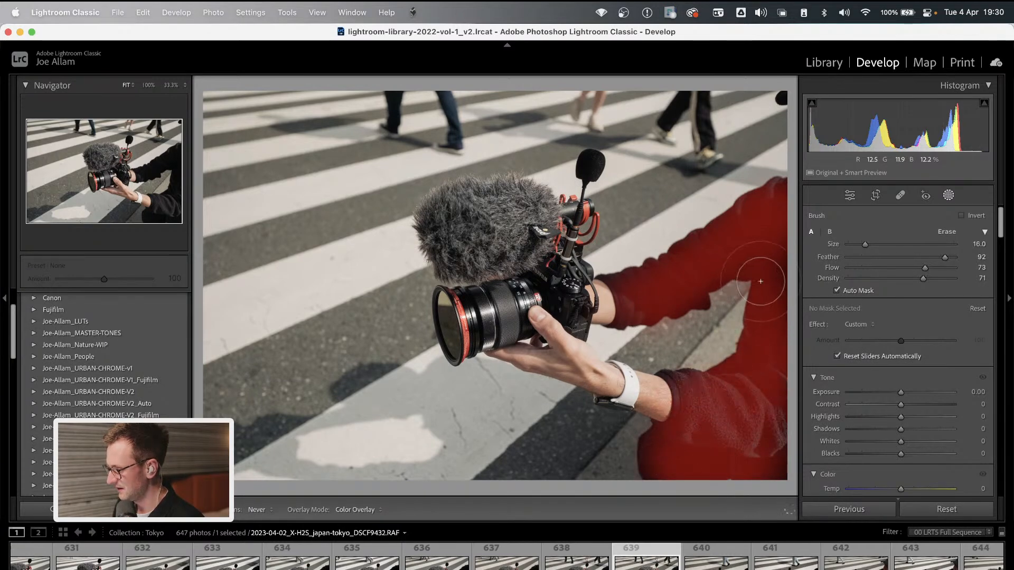
drag(692, 272, 637, 304)
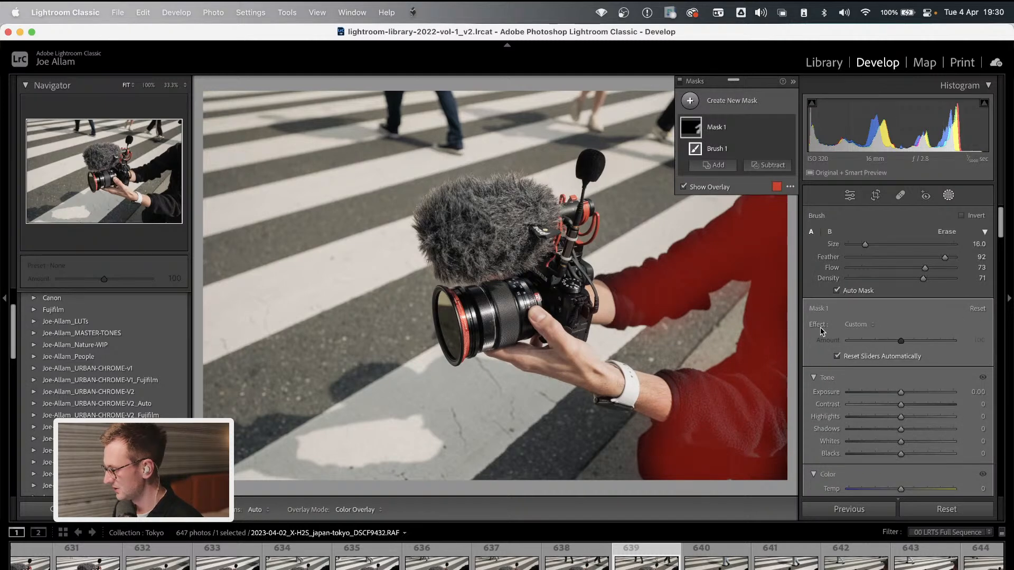
Brighten the masked sleeves with Exposure 0.51, Contrast −12 and Shadows 8
scroll(810, 349, down, 2)
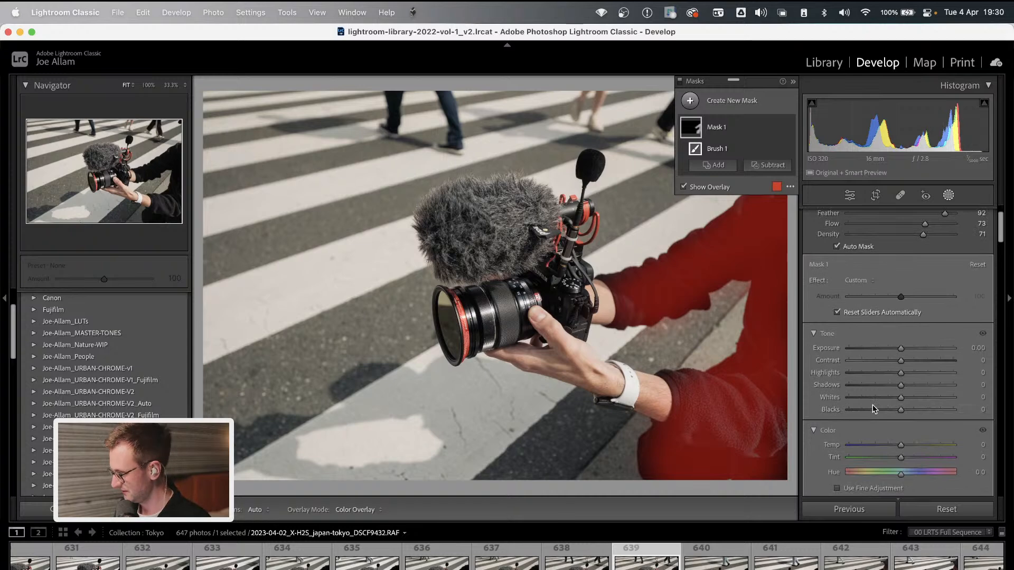
mouse_move(900, 386)
mouse_down()
mouse_move(946, 390)
mouse_move(905, 385)
mouse_up()
mouse_move(900, 350)
mouse_down()
mouse_move(894, 361)
mouse_move(910, 350)
mouse_up()
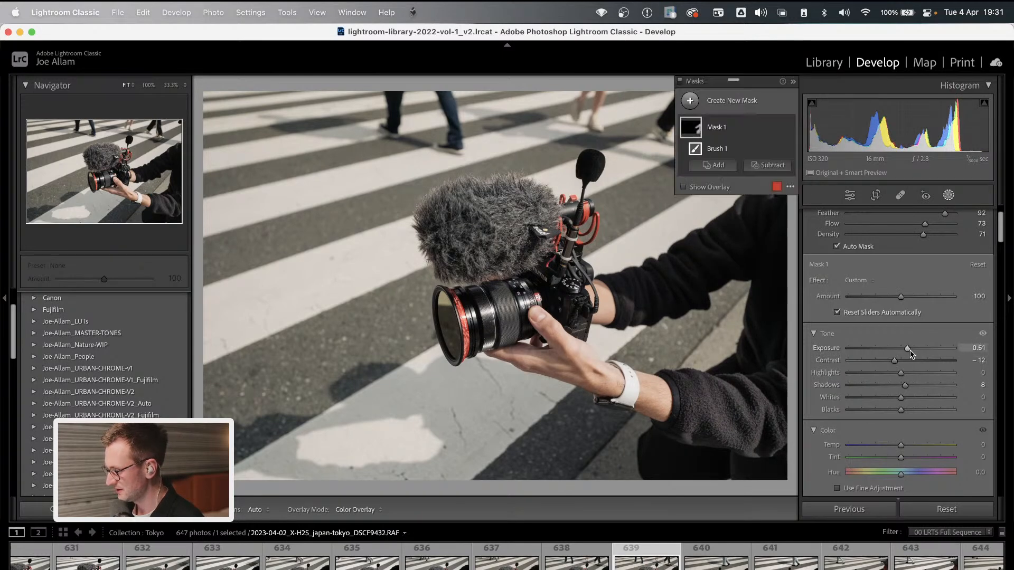
Compare the photo with and without the sleeve mask by toggling the mask's visibility repeatedly
click(789, 128)
click(789, 128)
click(789, 128)
click(789, 128)
click(789, 128)
click(788, 128)
click(789, 128)
click(788, 128)
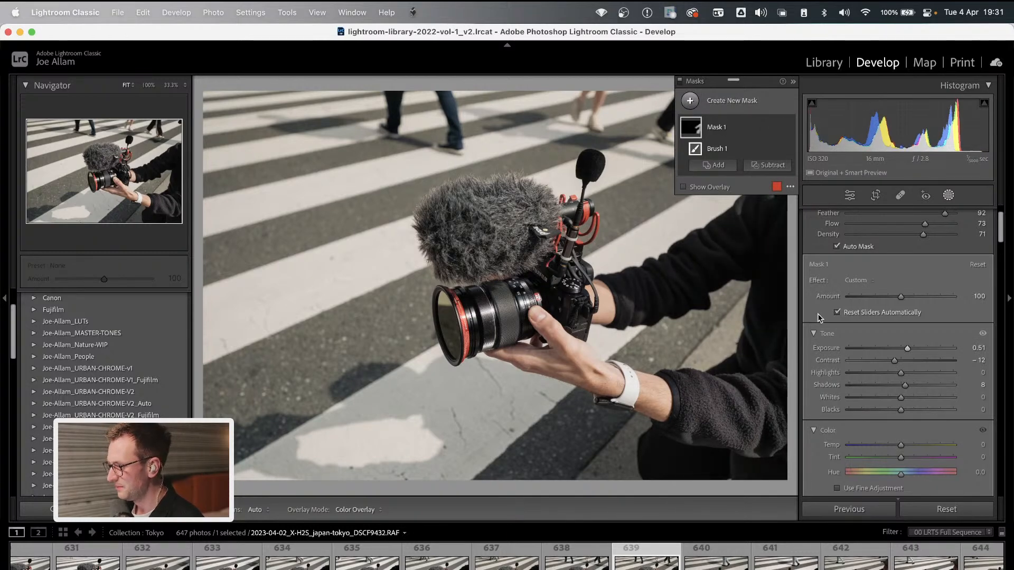
scroll(819, 317, up, 2)
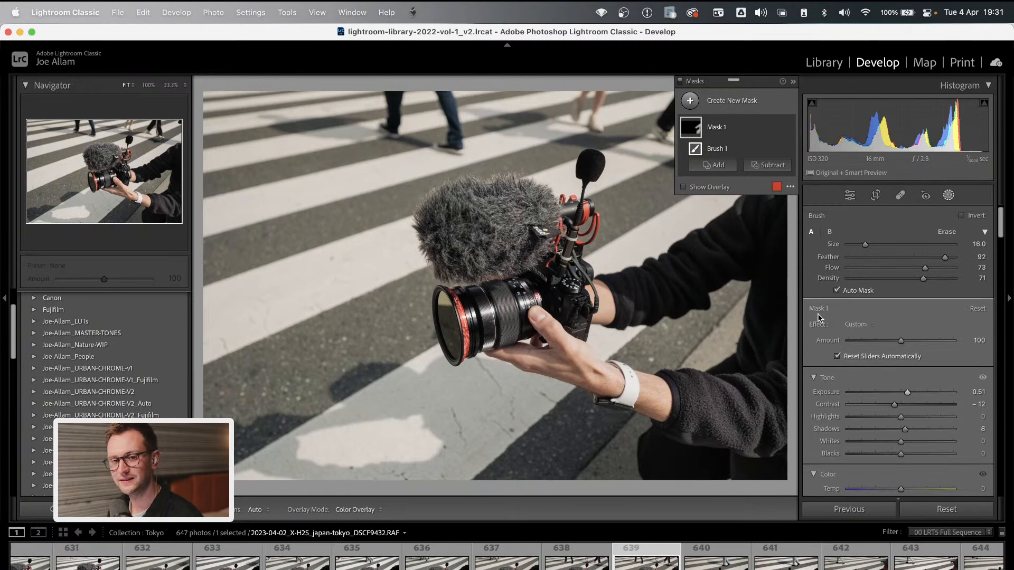
Save the sleeve mask's current adjustments as a new mask effect preset named "Shadow Boost Slight"
click(866, 326)
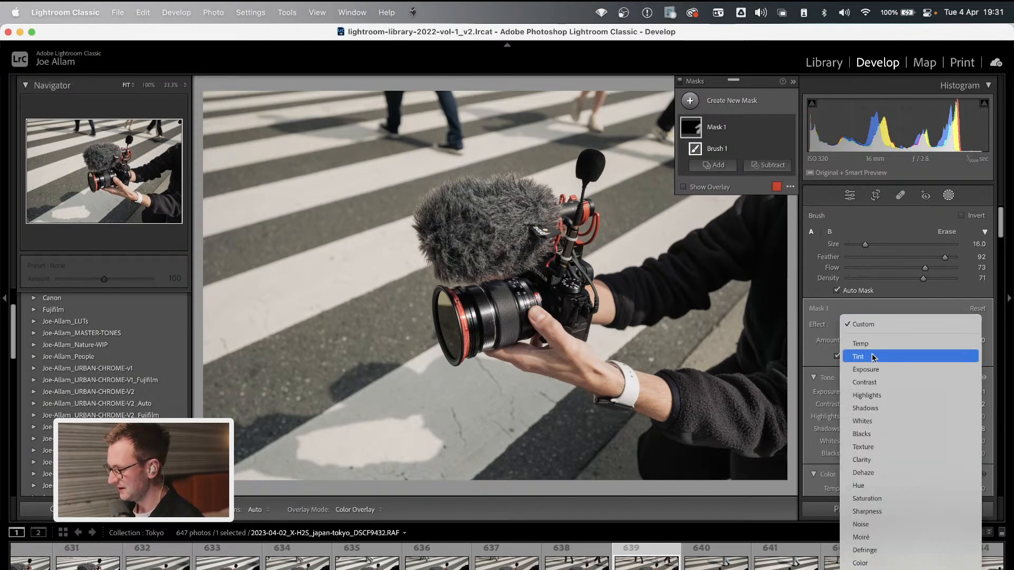
scroll(877, 356, down, 3)
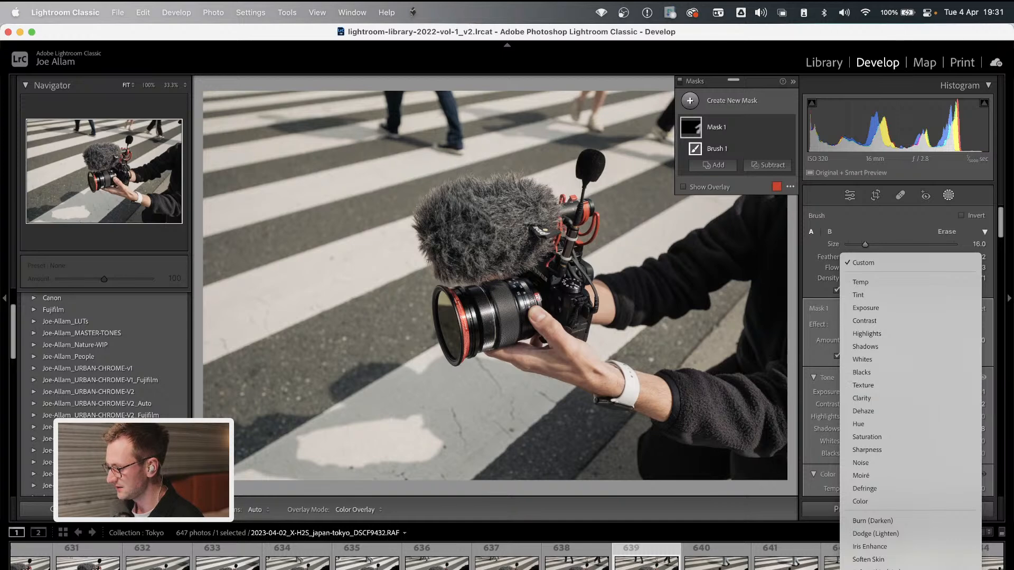
click(888, 568)
text(Shado)
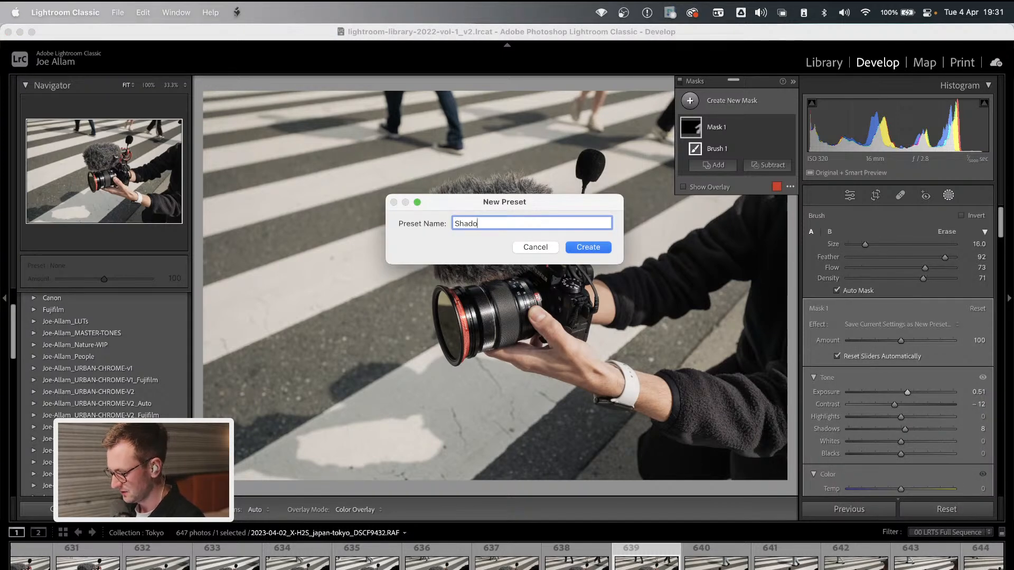
text(w Boost Slight)
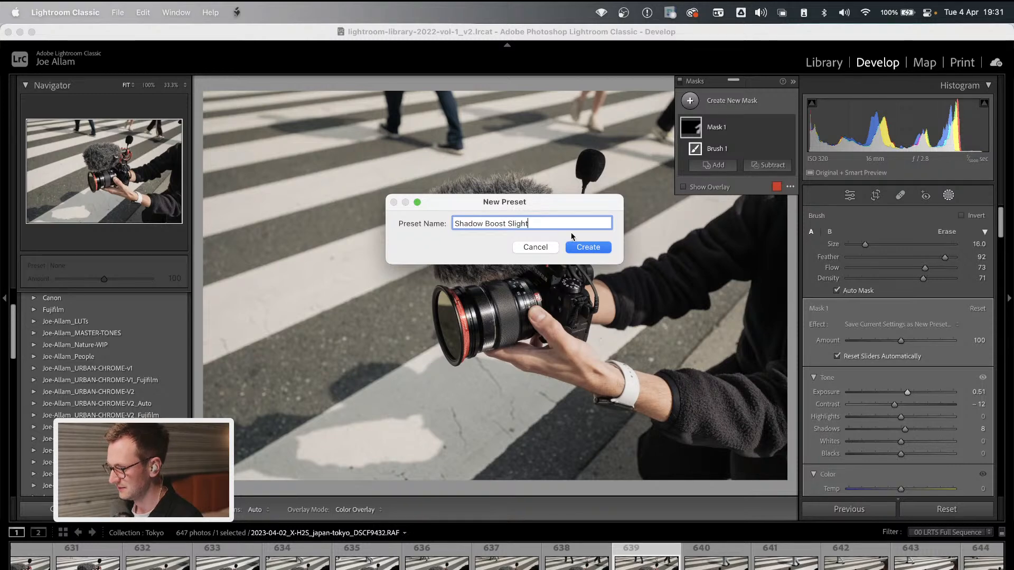
click(586, 248)
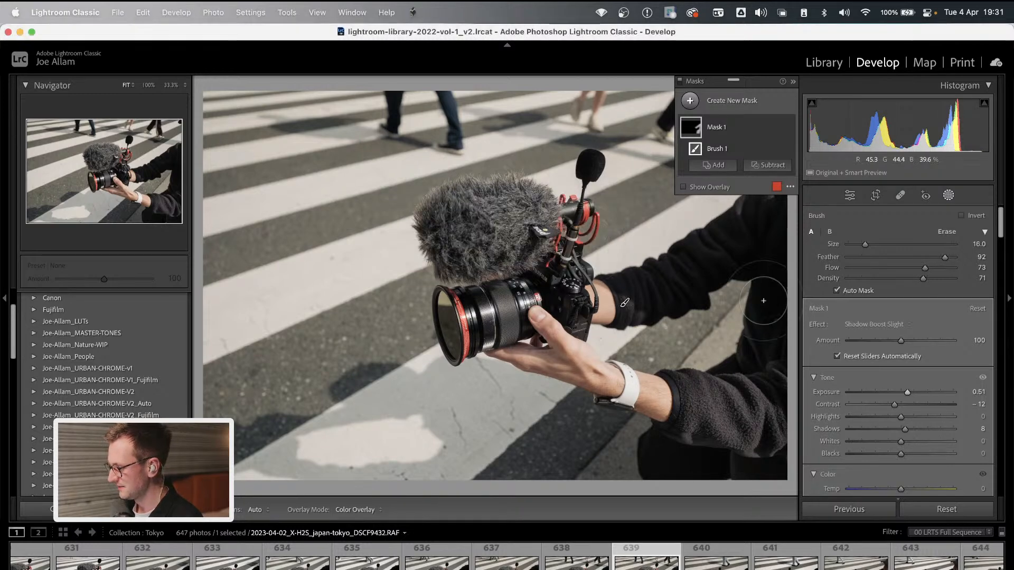
Close masking on this photo, open photo DSCF9430 and start a new brush mask on it
click(948, 195)
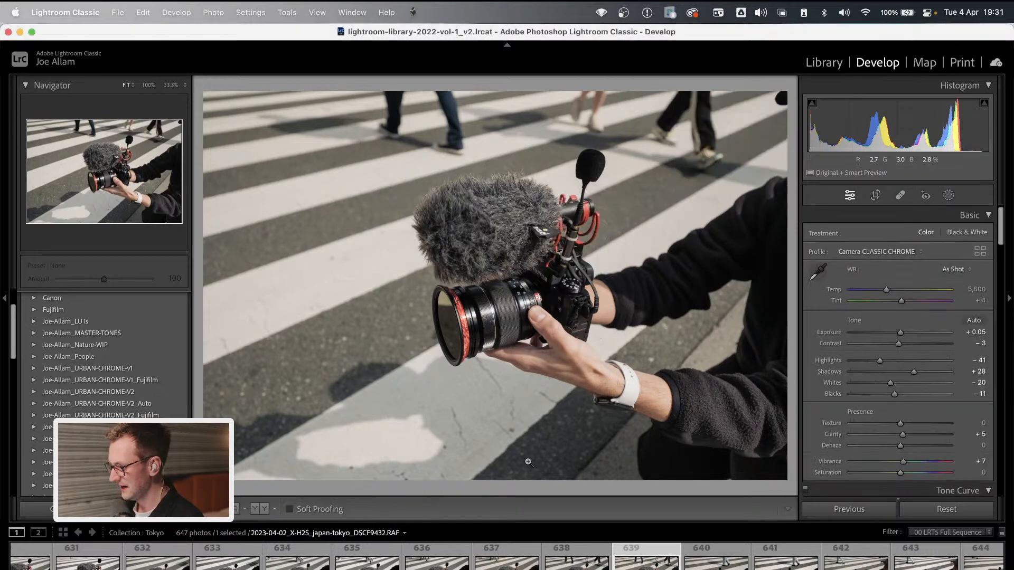
click(367, 561)
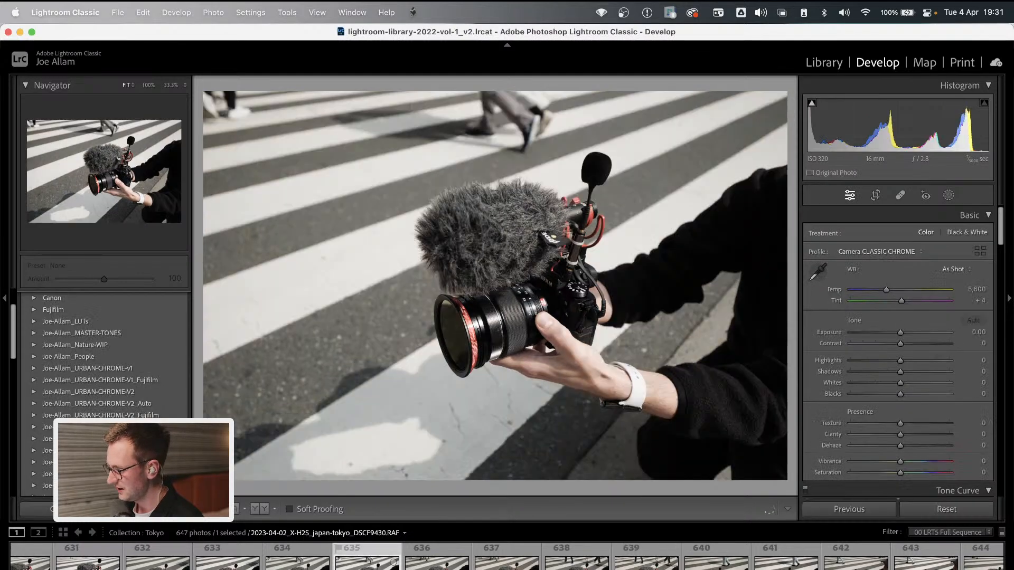
click(948, 195)
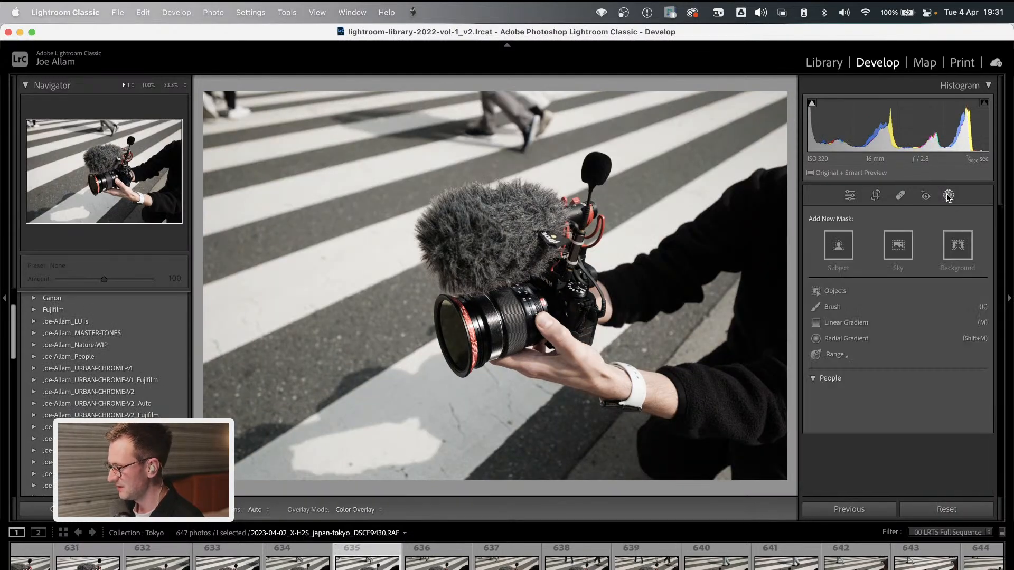
click(833, 307)
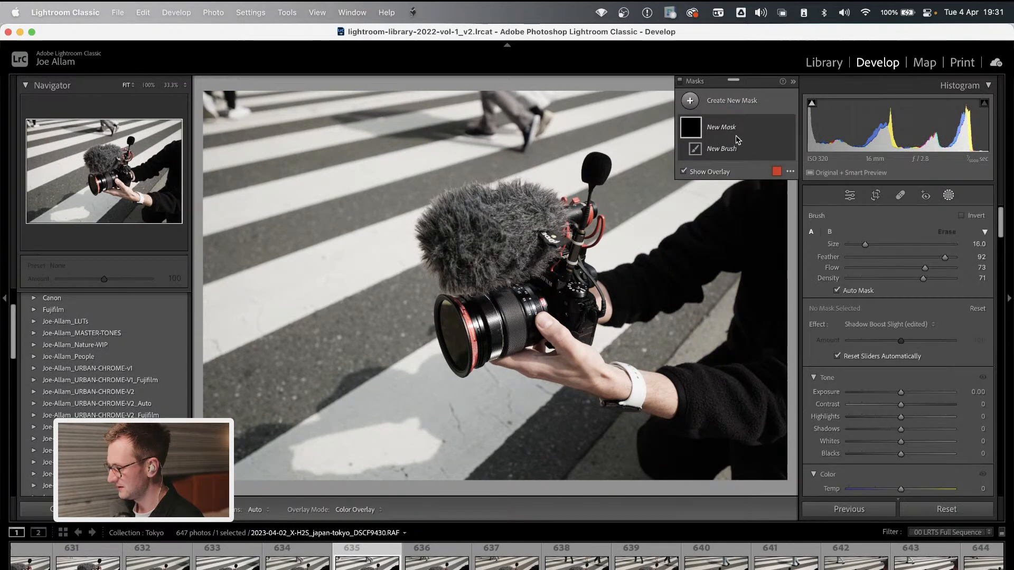
click(888, 325)
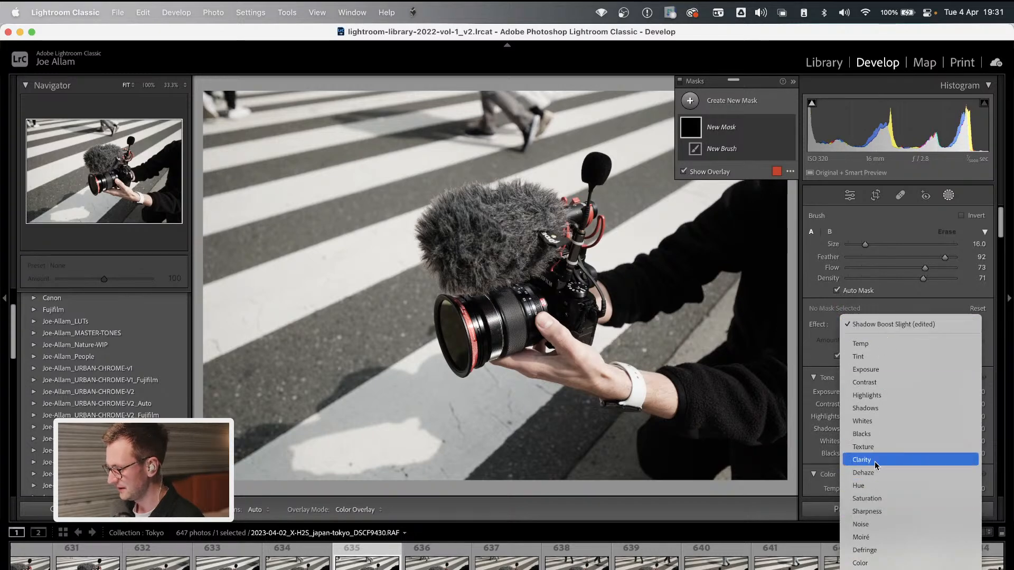
scroll(878, 557, down, 3)
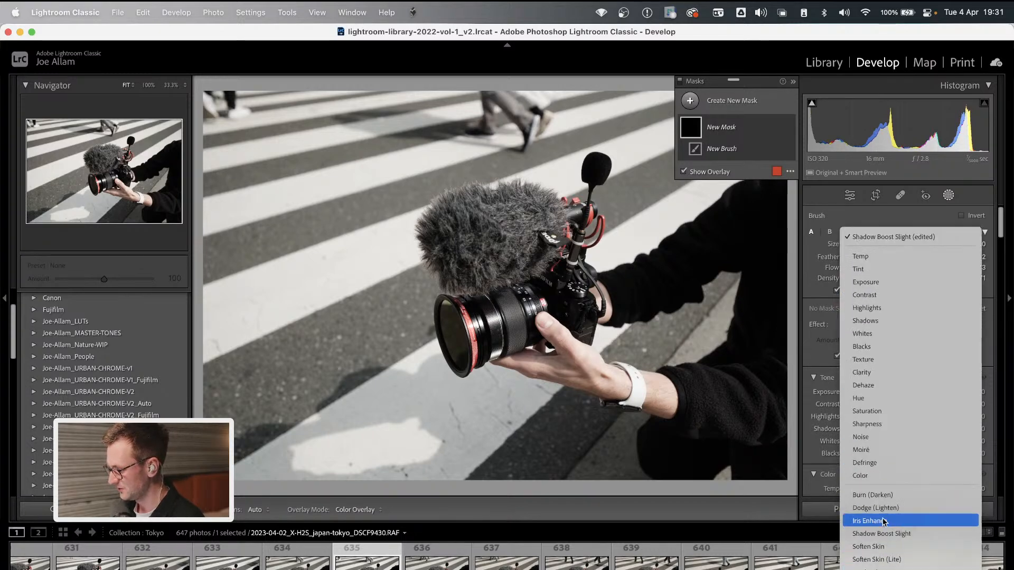
click(889, 396)
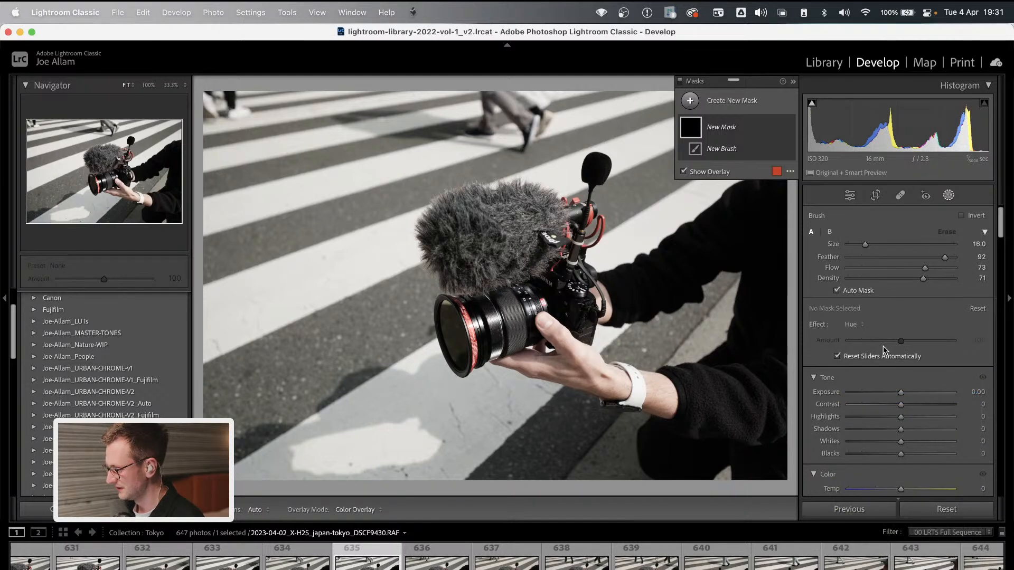
Choose the Shadow Boost Slight effect for the brush and paint it over the black jacket sleeves
click(854, 325)
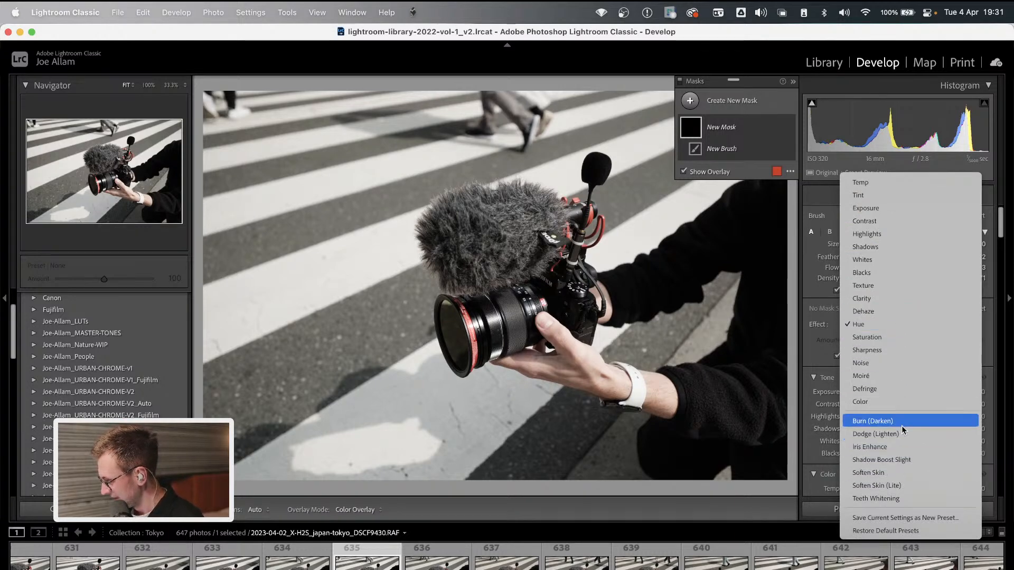
click(898, 460)
key(o)
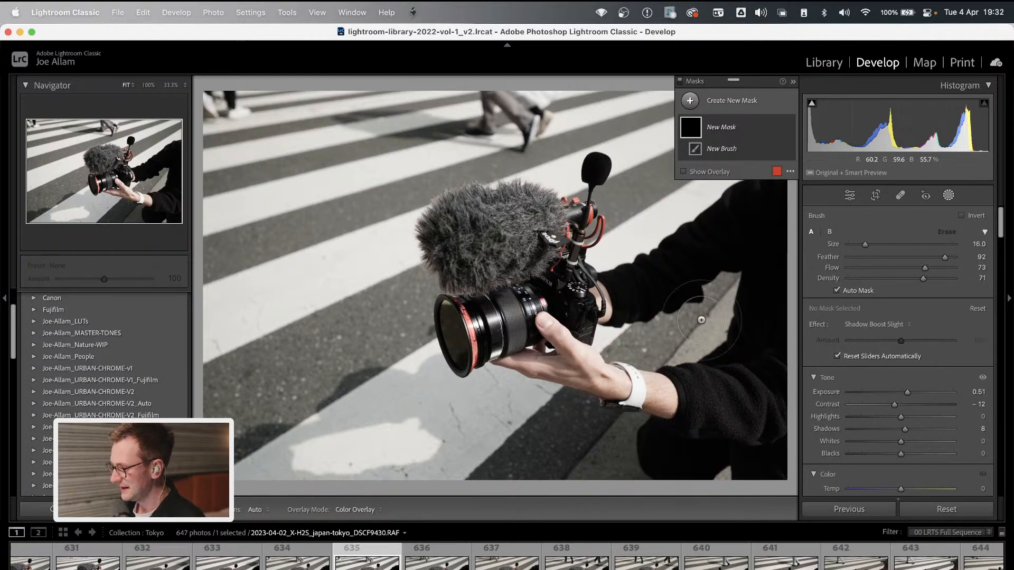
mouse_move(636, 289)
mouse_down()
mouse_move(722, 246)
mouse_move(757, 199)
mouse_move(662, 290)
mouse_move(769, 234)
mouse_move(761, 337)
mouse_move(720, 412)
mouse_move(760, 409)
mouse_move(784, 259)
mouse_move(756, 357)
mouse_move(769, 324)
mouse_move(612, 305)
mouse_move(723, 199)
mouse_move(759, 194)
mouse_move(755, 230)
mouse_move(766, 236)
mouse_move(749, 406)
mouse_move(686, 391)
mouse_move(754, 344)
mouse_up()
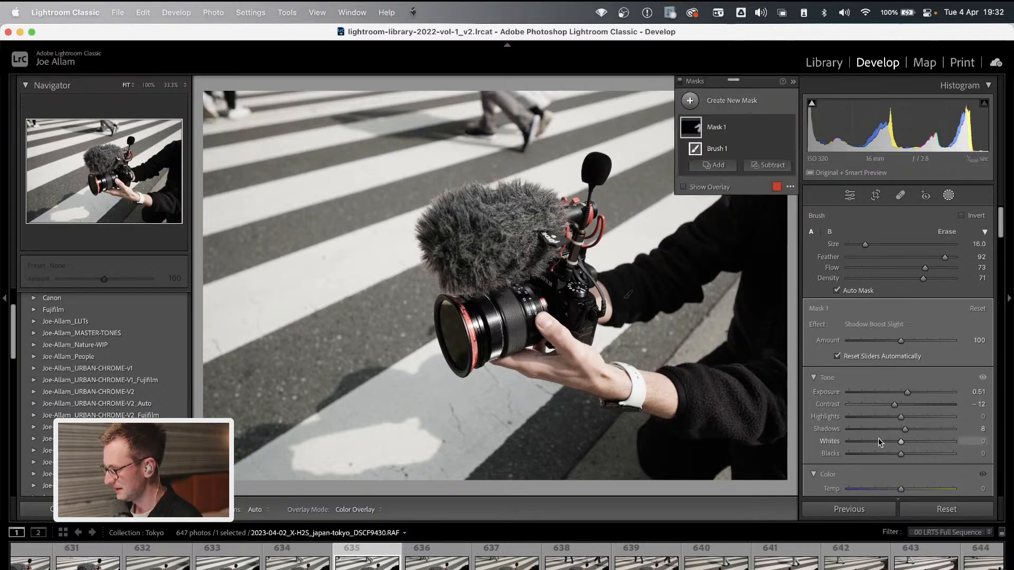
Compare photo DSCF9430 with and without its brush mask by toggling the mask's visibility several times
mouse_move(788, 128)
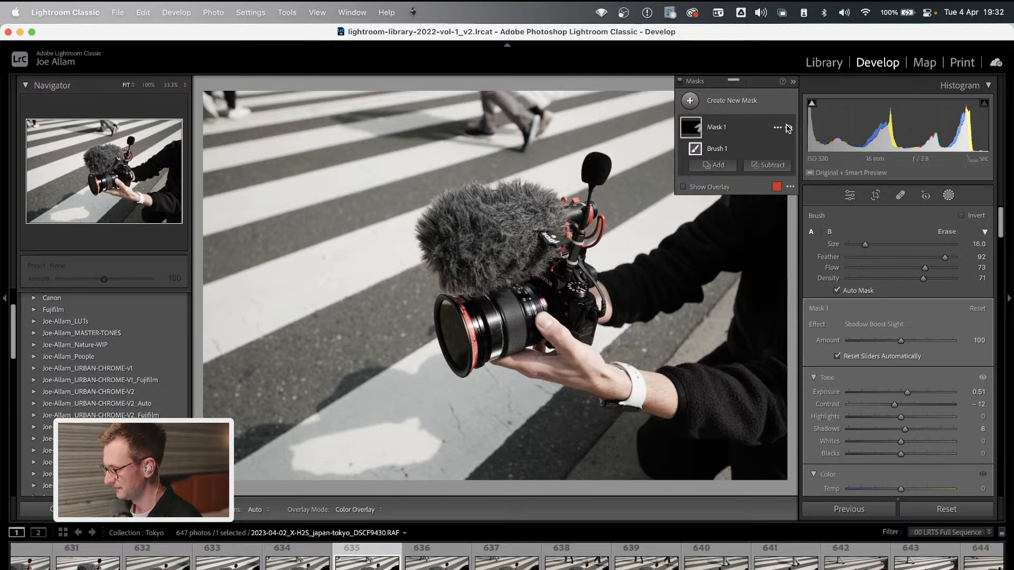
click(789, 128)
click(789, 128)
click(789, 128)
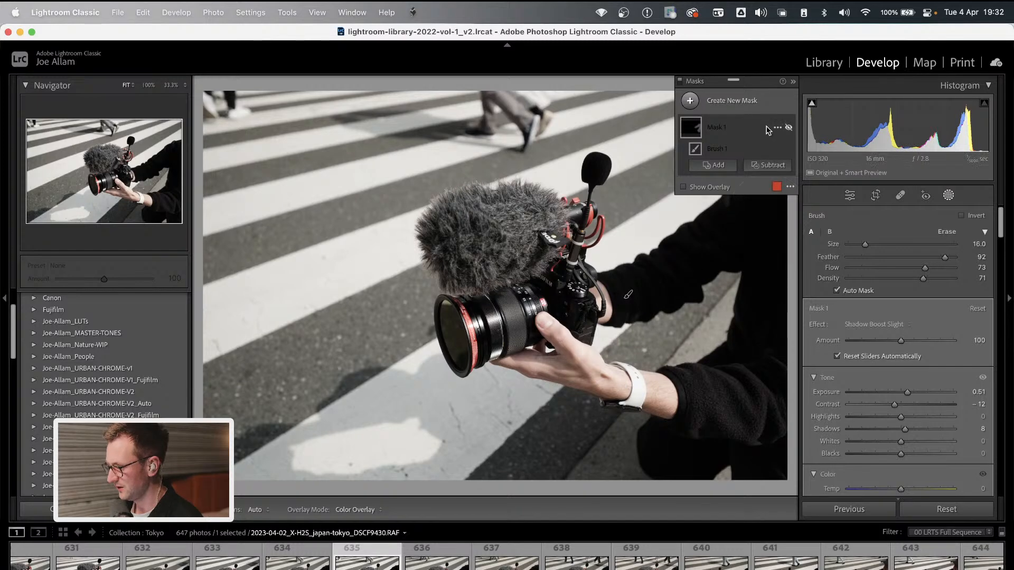
click(789, 129)
click(788, 128)
click(789, 128)
click(789, 128)
click(789, 128)
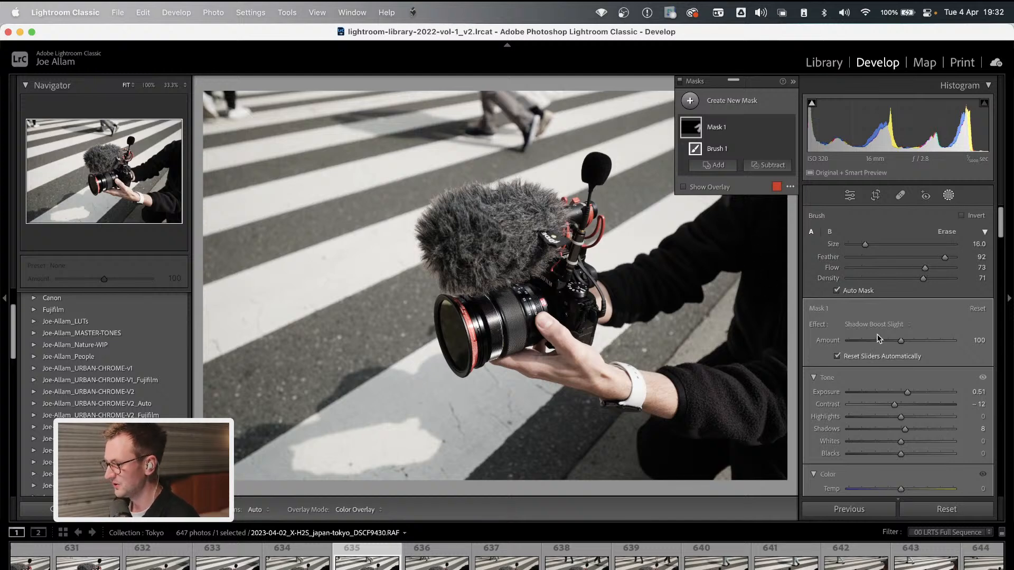
Add a linear gradient mask that fades upward from near the photo's lower edge
click(726, 100)
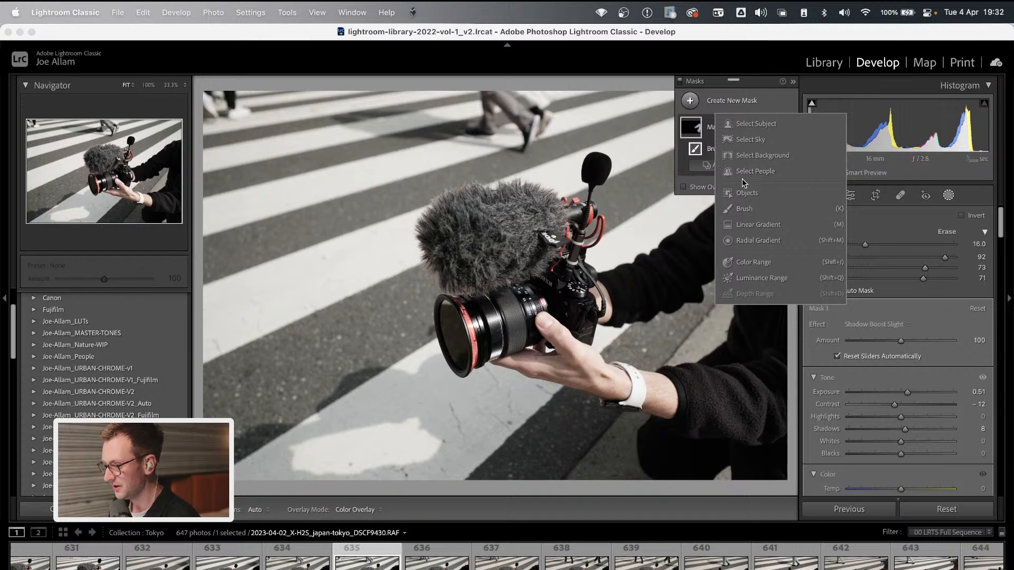
click(760, 226)
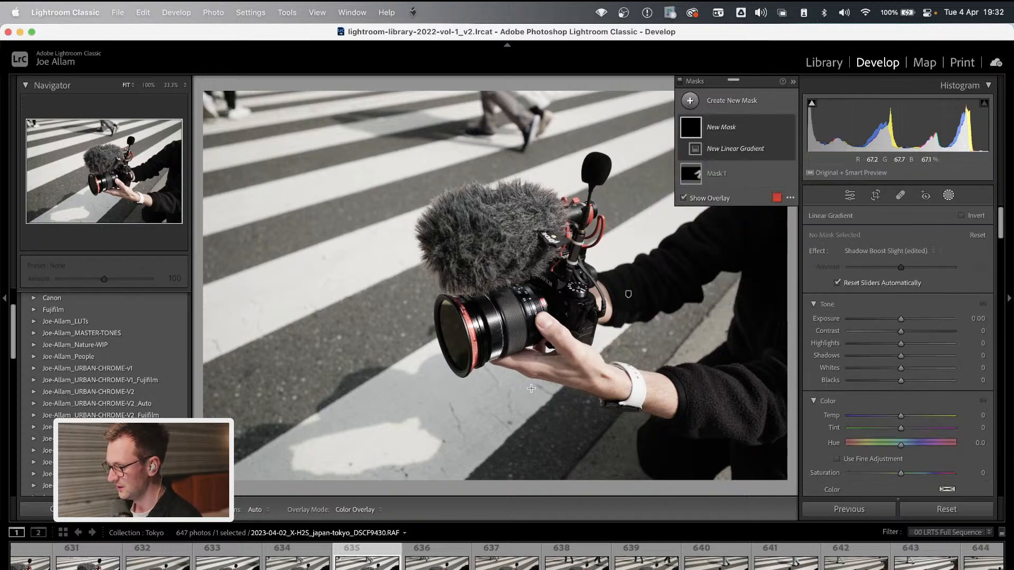
drag(557, 461, 563, 295)
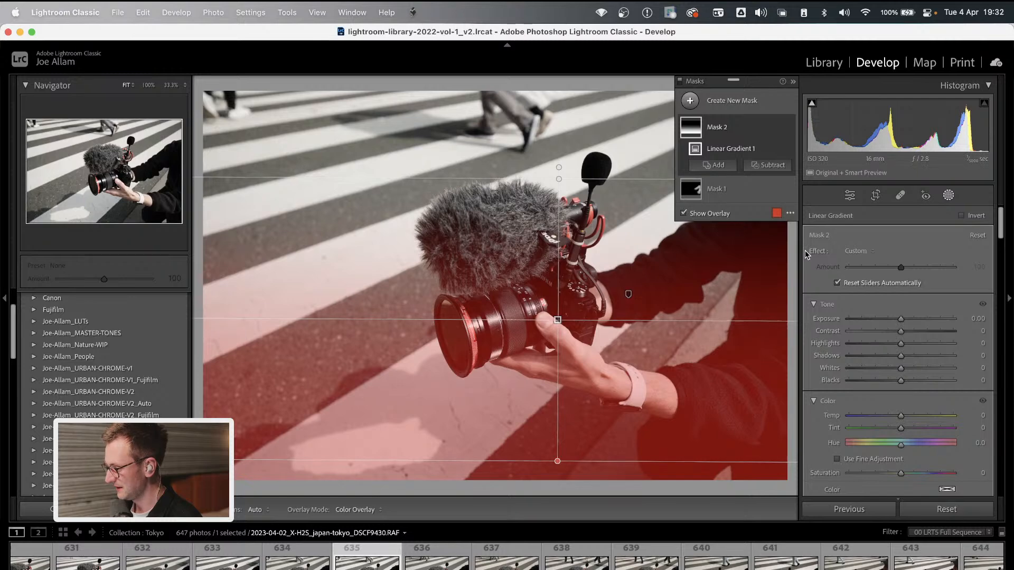
Apply the Shadow Boost Slight effect to the linear gradient, shift the gradient upward and close masking
click(872, 252)
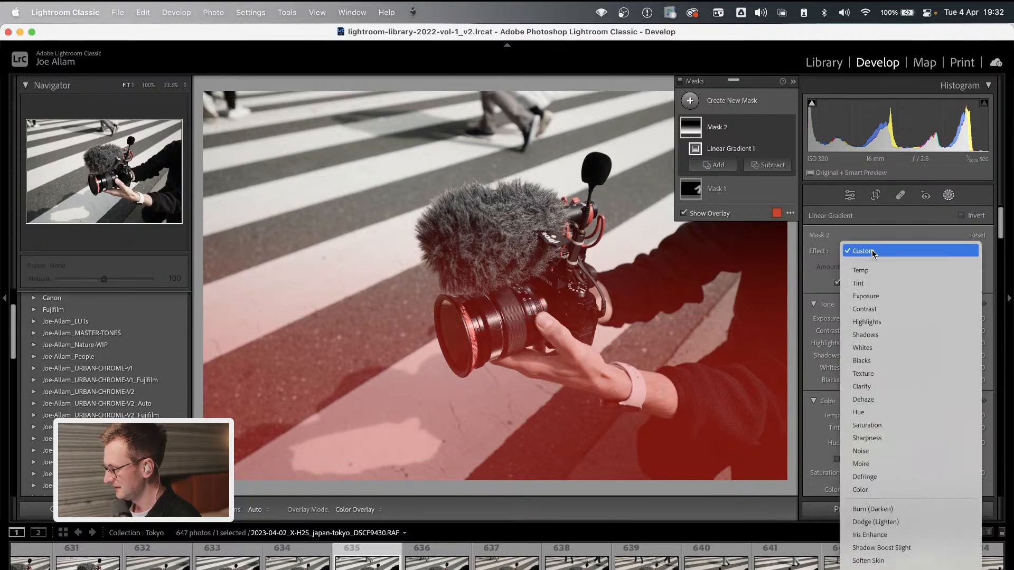
click(881, 549)
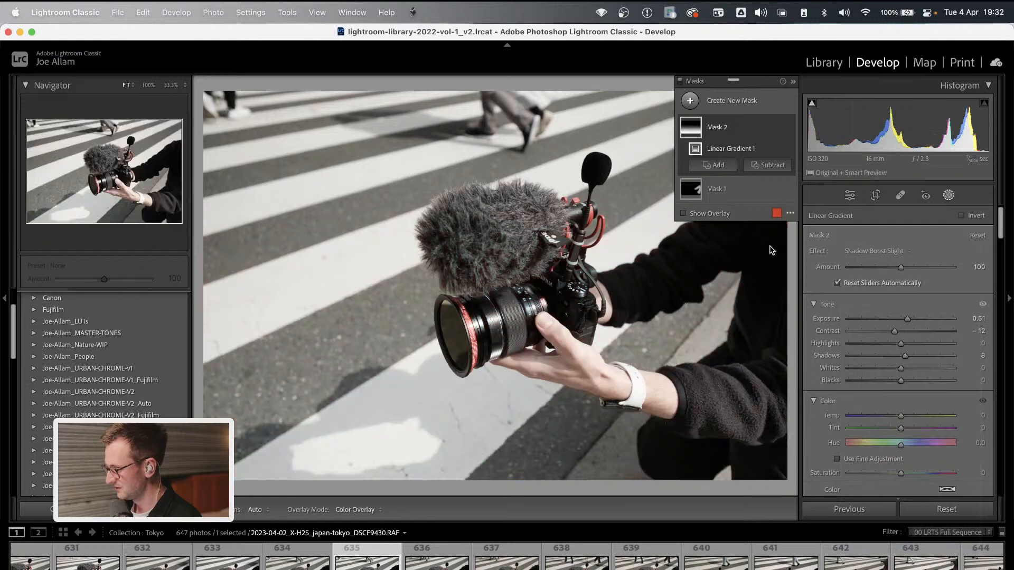
drag(558, 320, 553, 225)
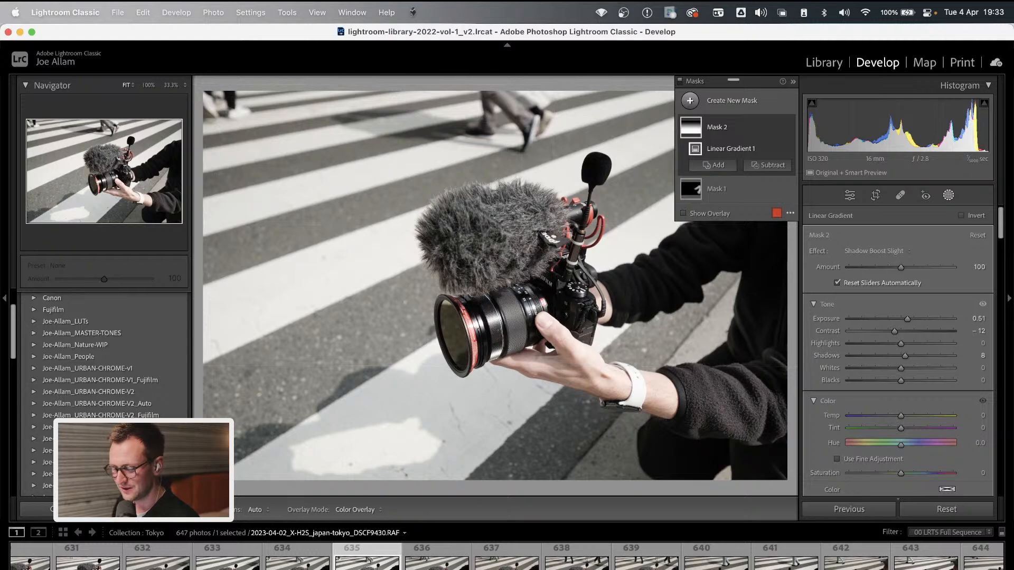
click(949, 196)
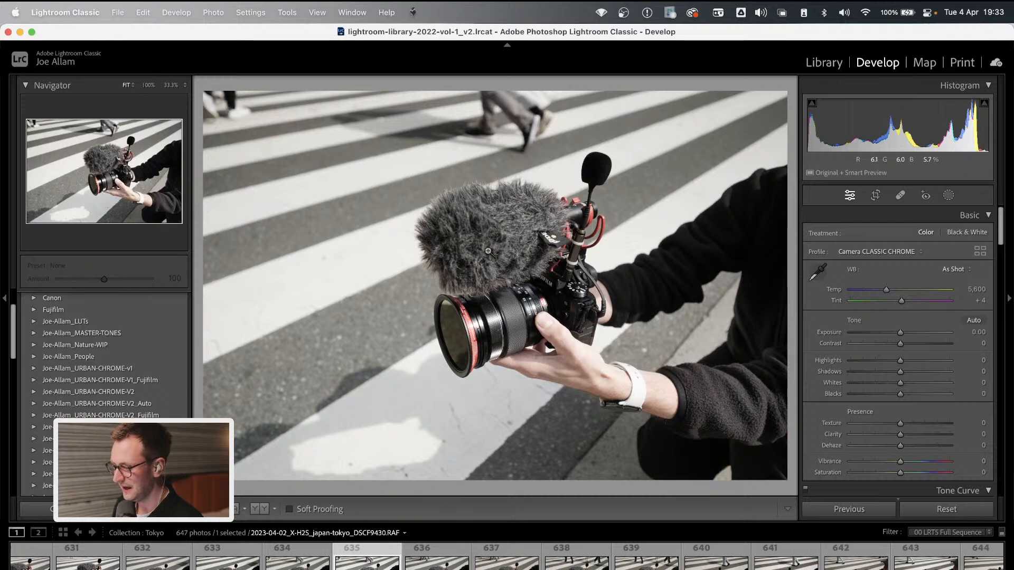
Return to the Library grid, select only the edited photo DSCF9430 and open its full export settings
key(g)
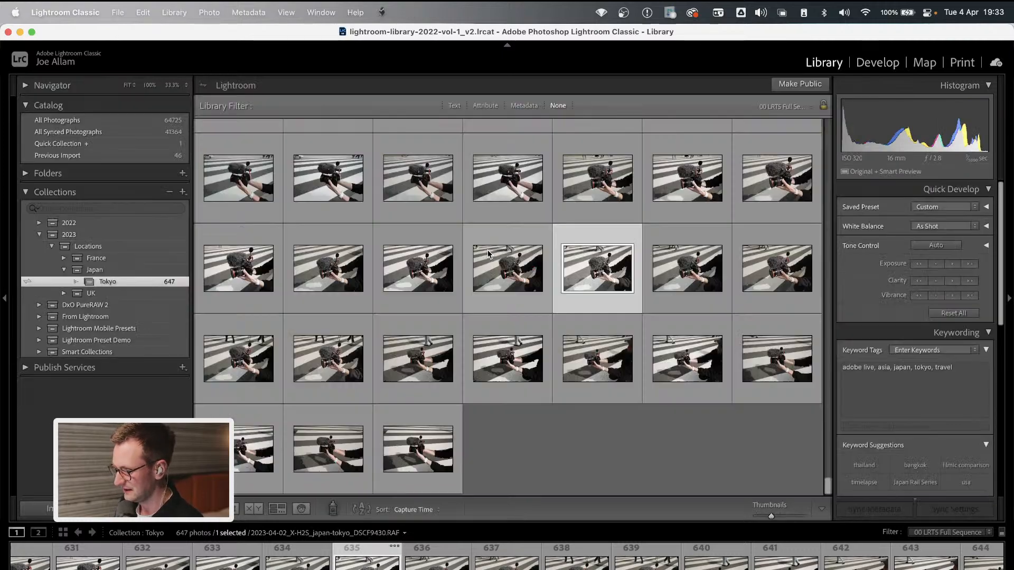
click(567, 447)
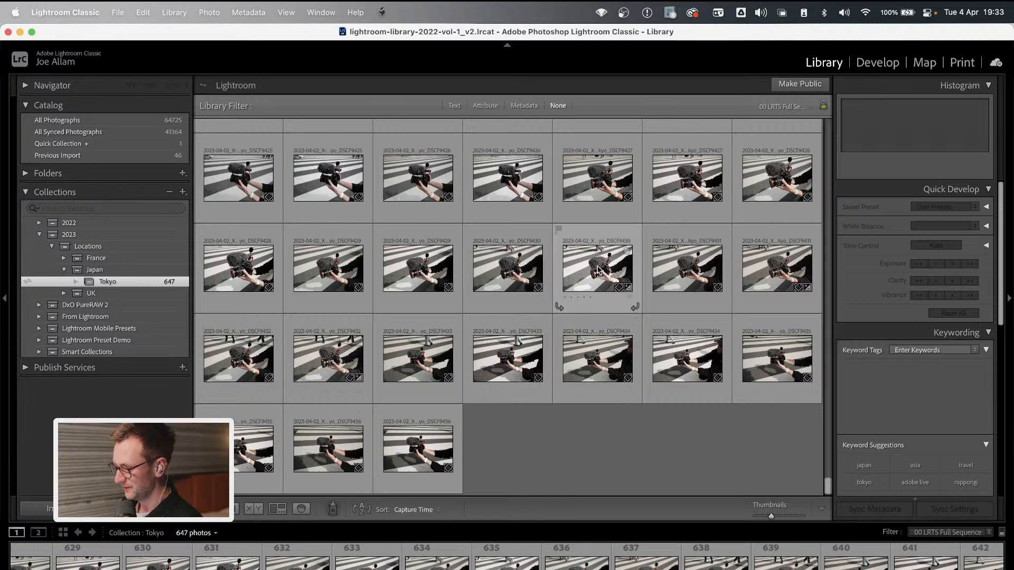
click(600, 269)
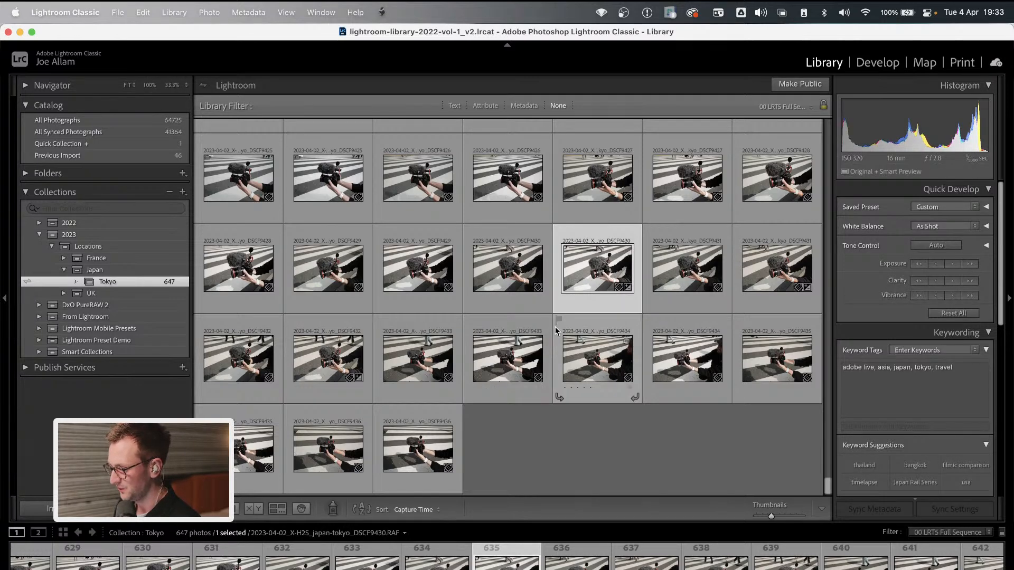
right_click(579, 280)
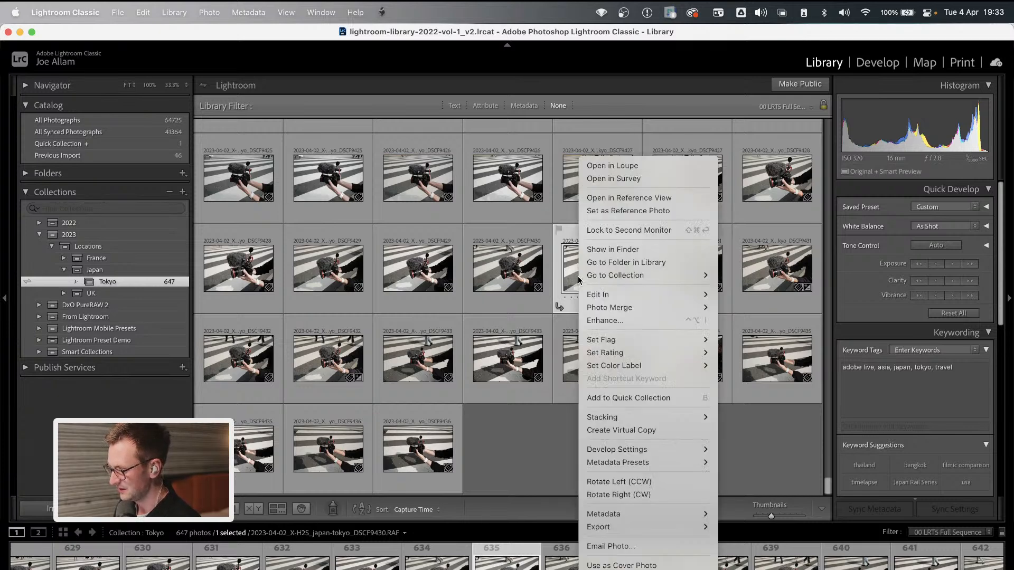
mouse_move(633, 527)
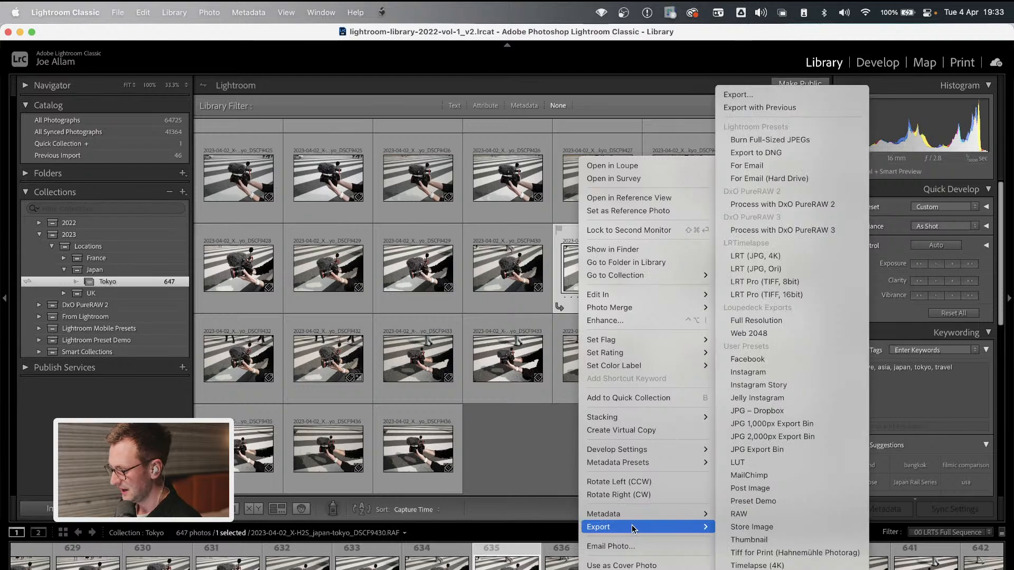
click(769, 96)
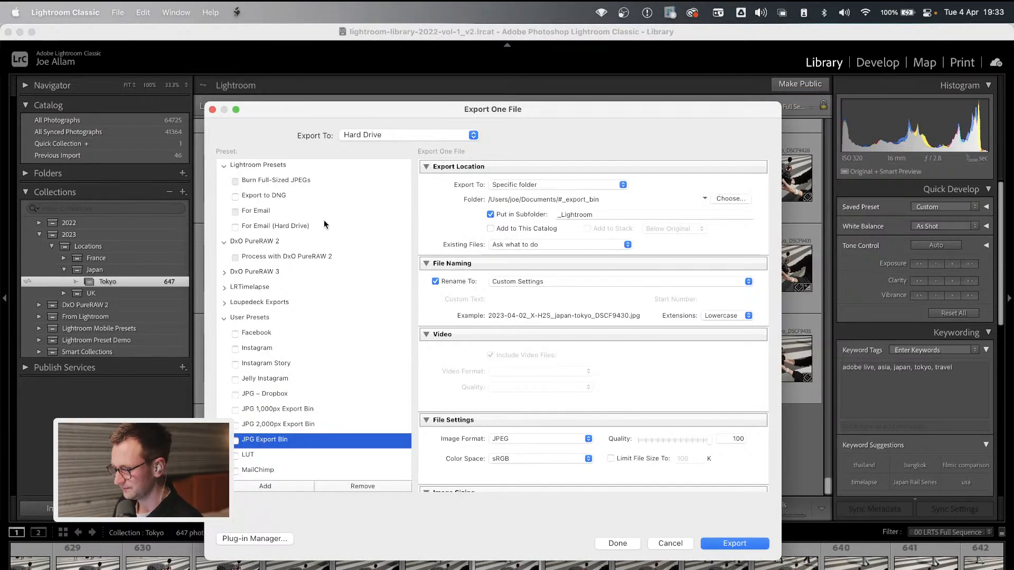
Look through the whole list of export presets, including the user presets
drag(321, 108, 350, 88)
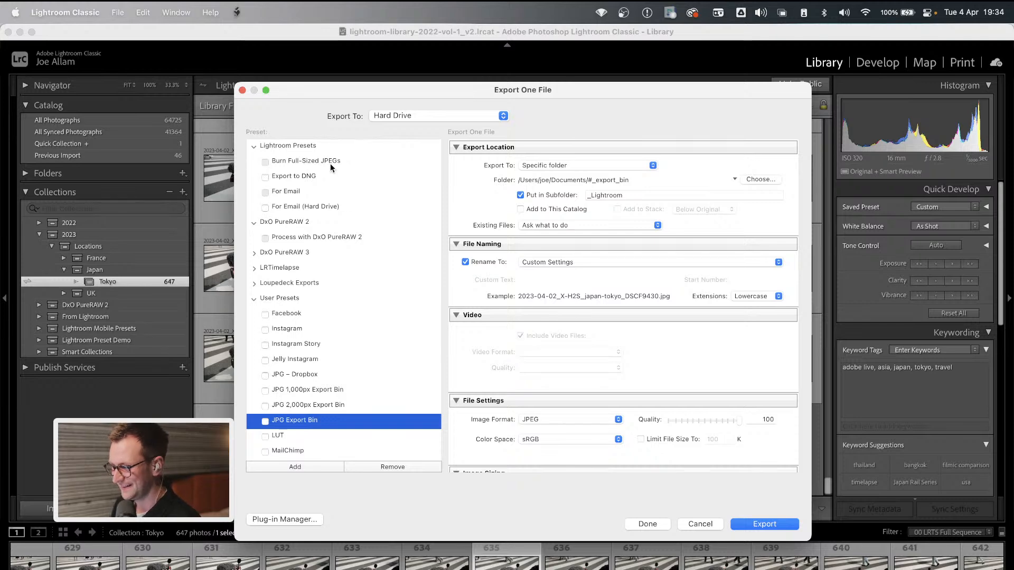
scroll(328, 316, down, 8)
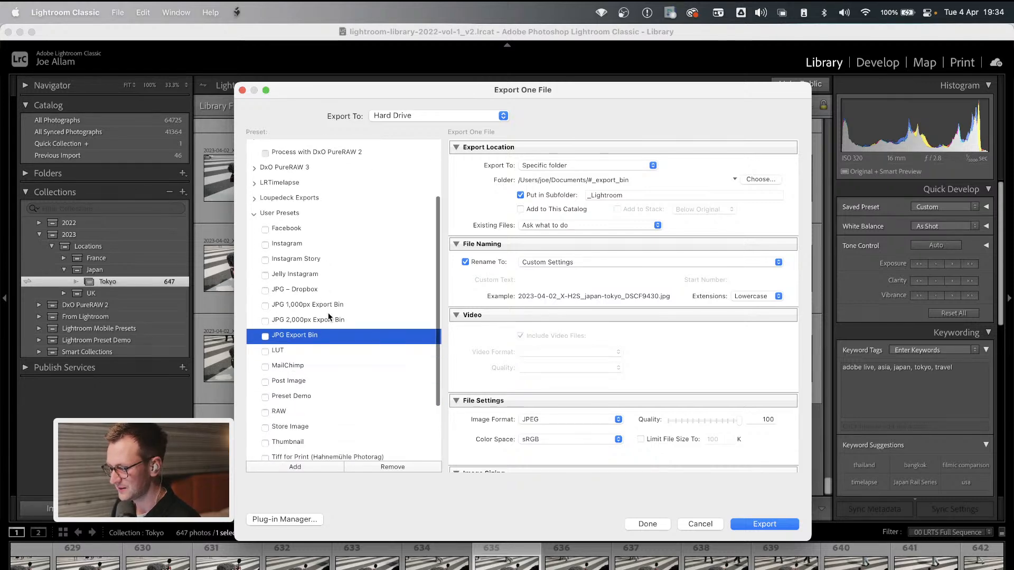
scroll(328, 316, down, 3)
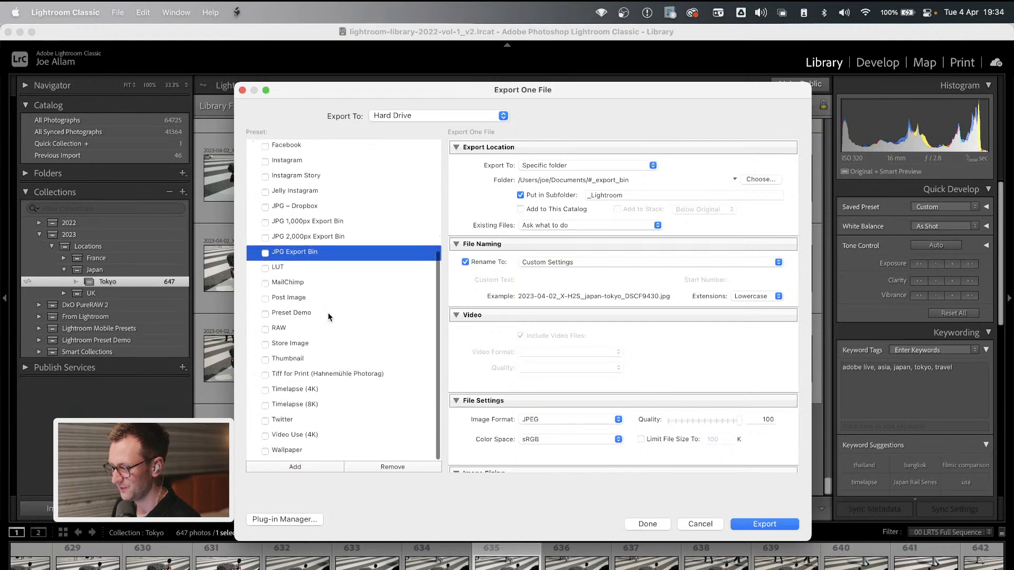
scroll(325, 233, up, 10)
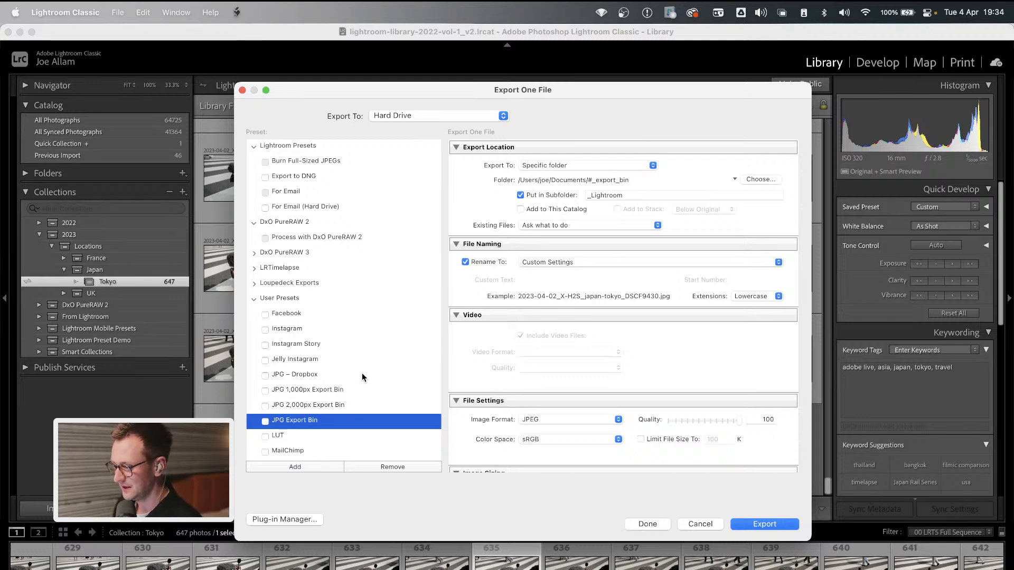
Load the Instagram user export preset and check which destination types are offered for its export location
click(307, 336)
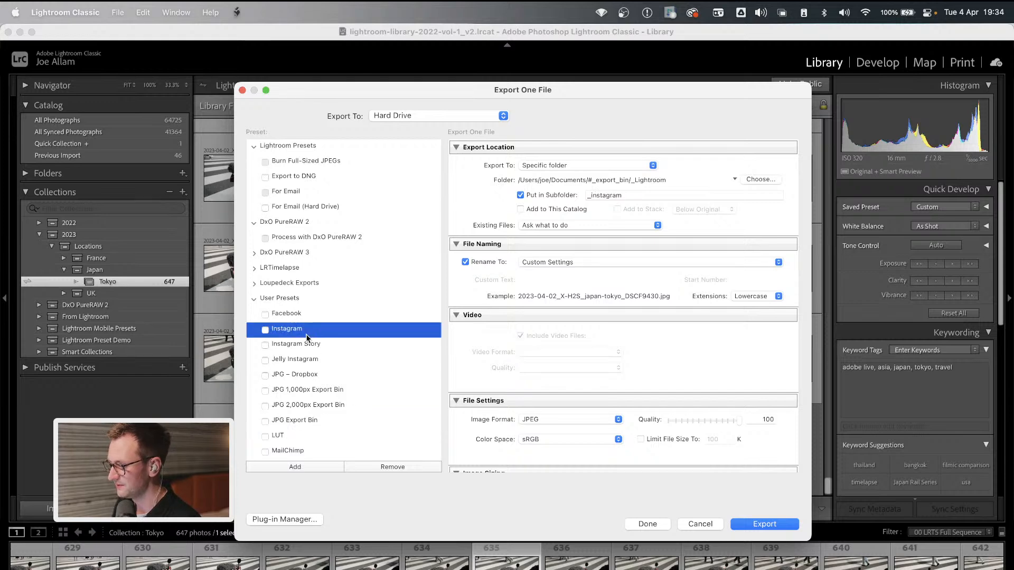
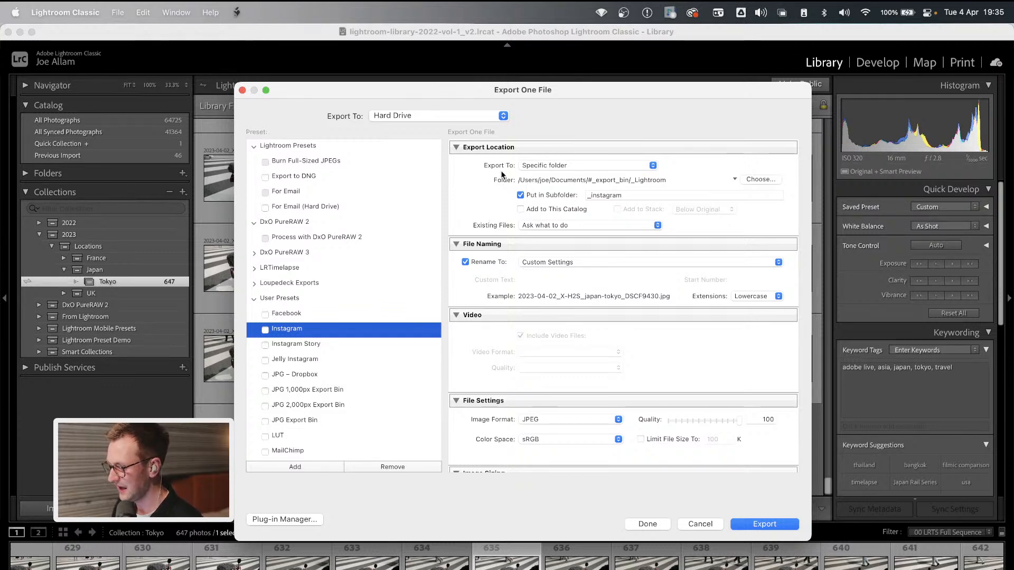
click(591, 167)
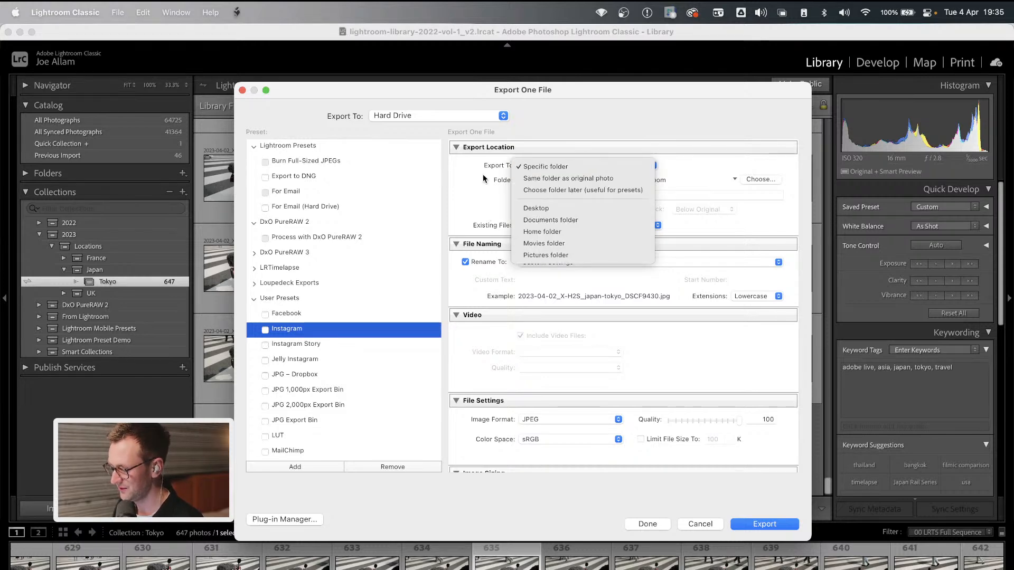
click(483, 173)
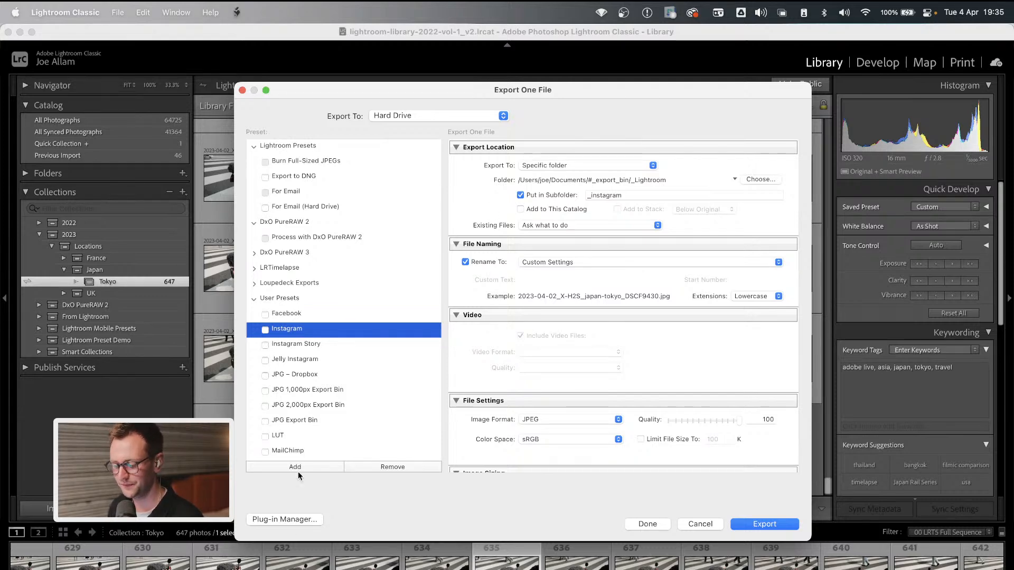
Switch to Finder and look through the #_export_bin favourite and the home folder
click(253, 569)
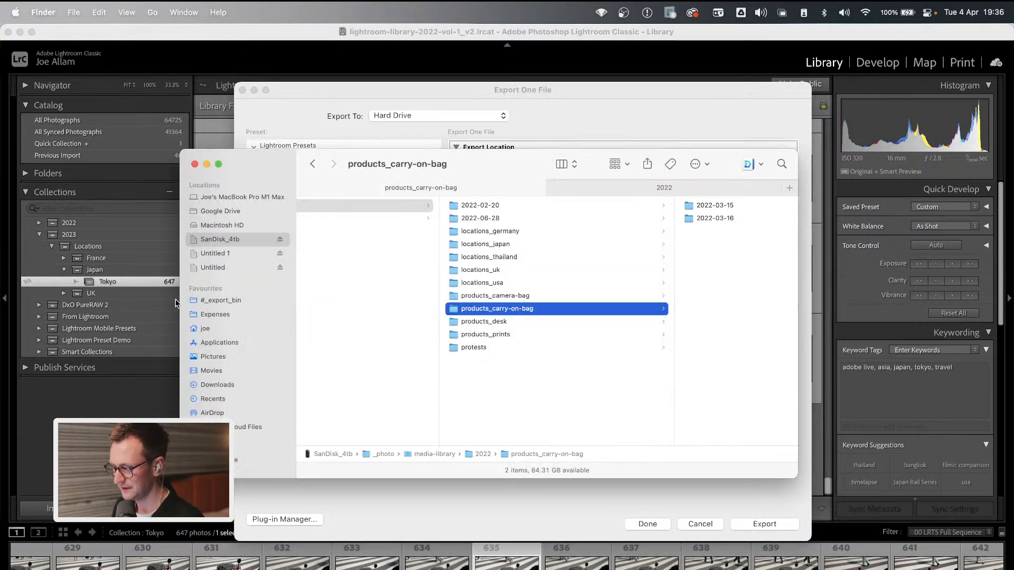
click(218, 302)
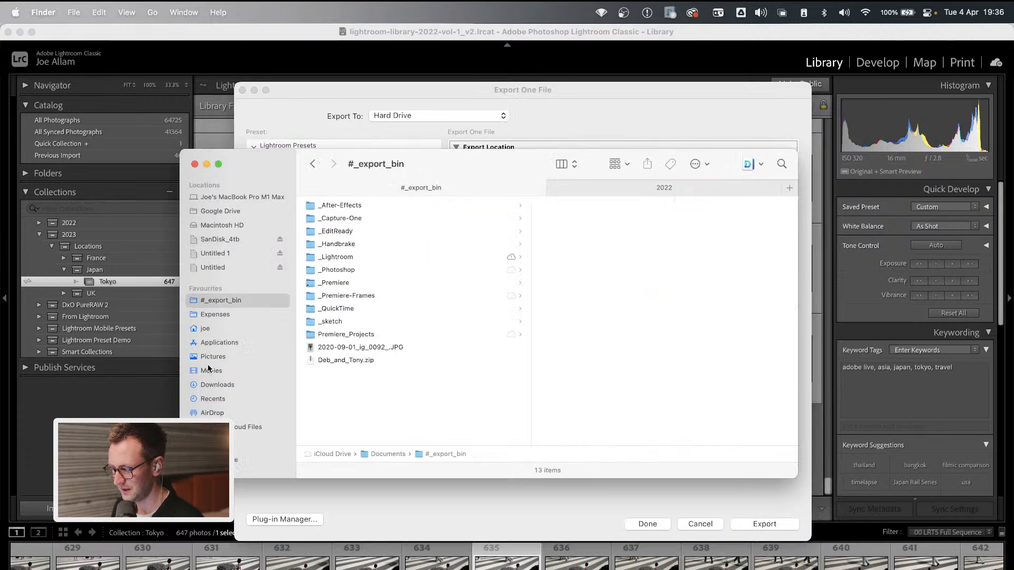
scroll(220, 385, down, 2)
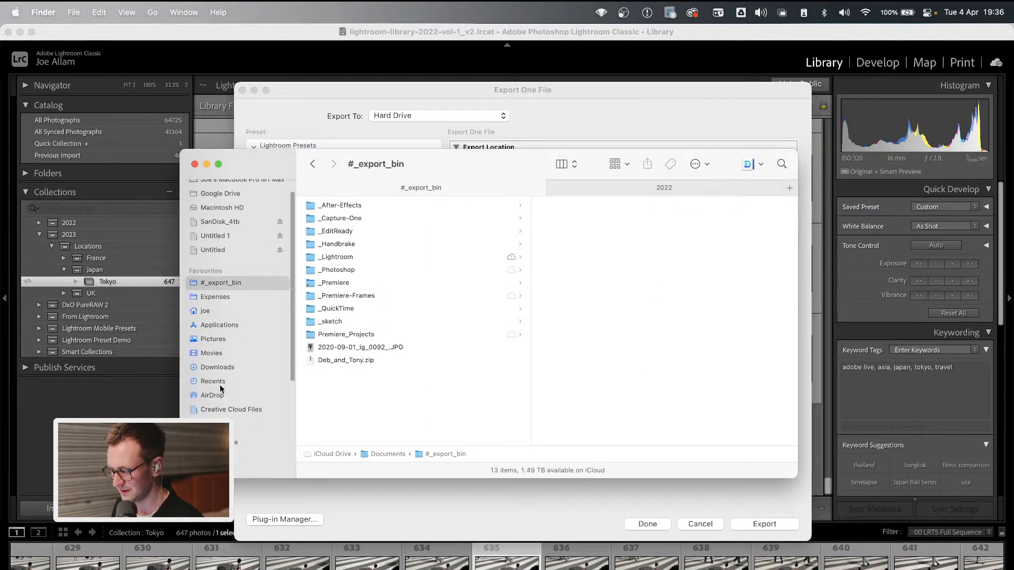
click(217, 313)
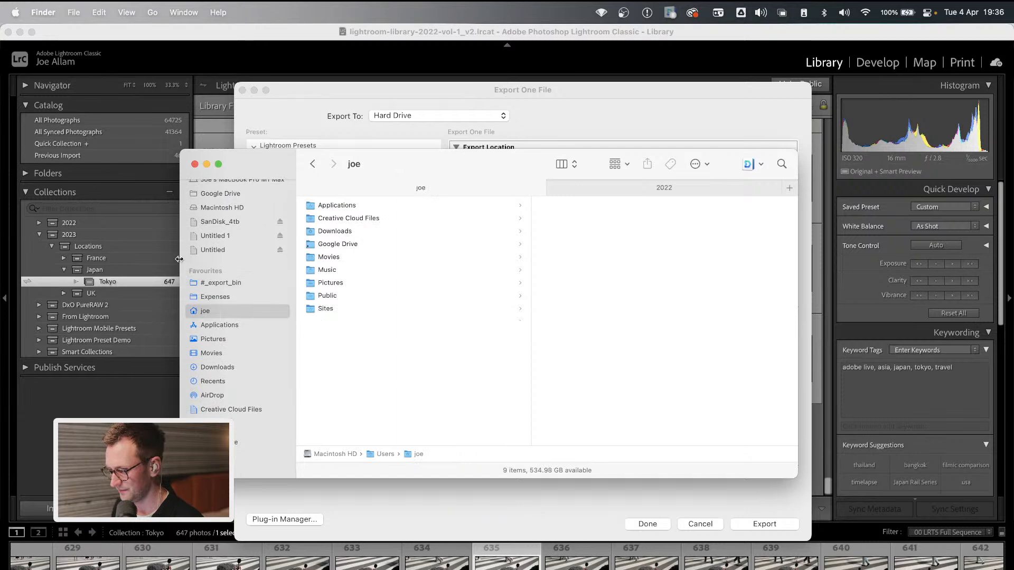
scroll(224, 338, down, 5)
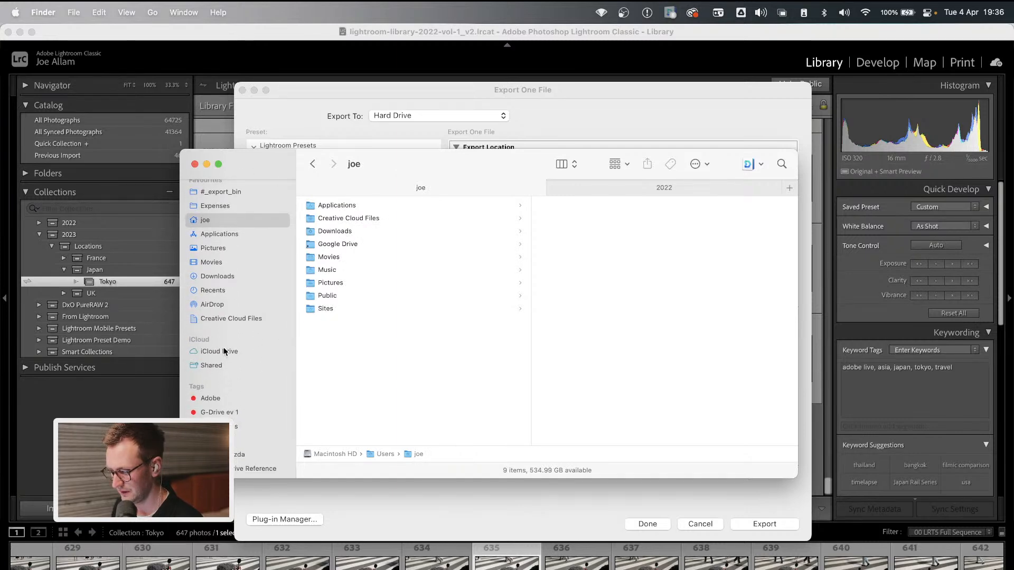
Browse from iCloud Drive into Documents and select the #_export_bin folder to show where it is stored
click(227, 349)
click(334, 246)
scroll(677, 346, down, 5)
scroll(678, 346, up, 5)
click(581, 311)
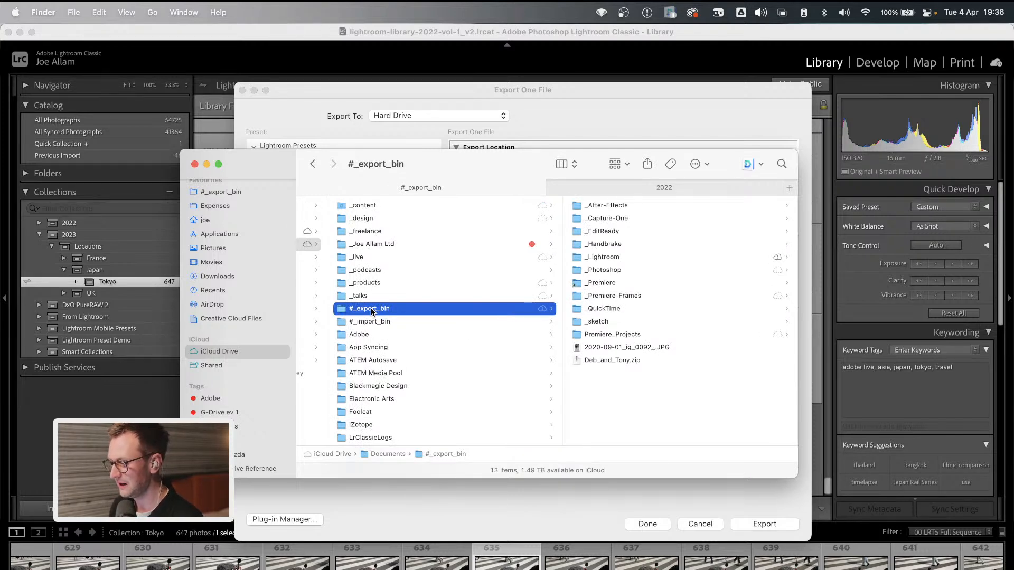
scroll(371, 311, left, 2)
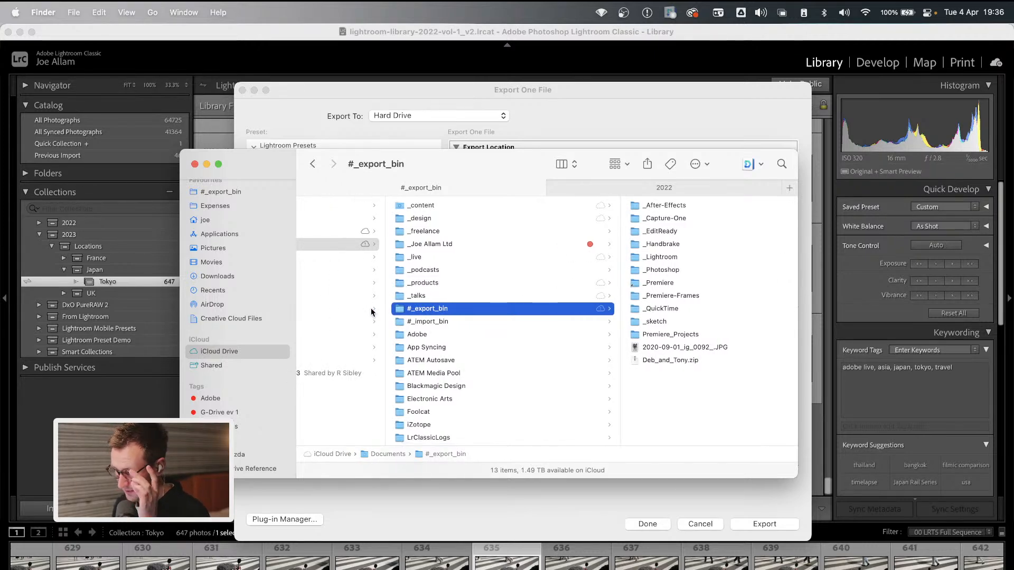
scroll(372, 311, left, 5)
scroll(224, 342, up, 3)
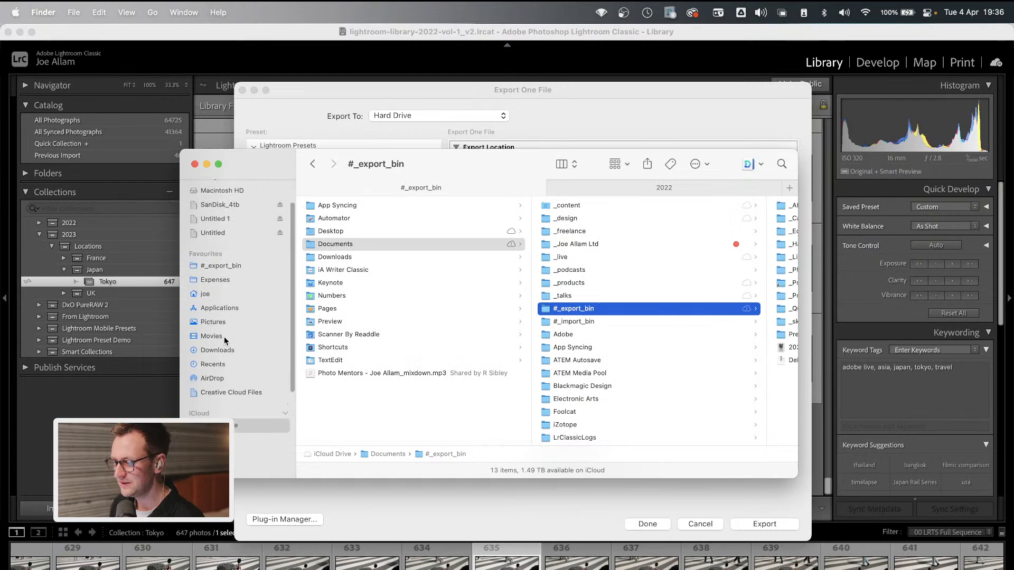
Open the _instagram subfolder inside _Lightroom from the #_export_bin favourite, then return to the Lightroom Classic export dialog
click(228, 269)
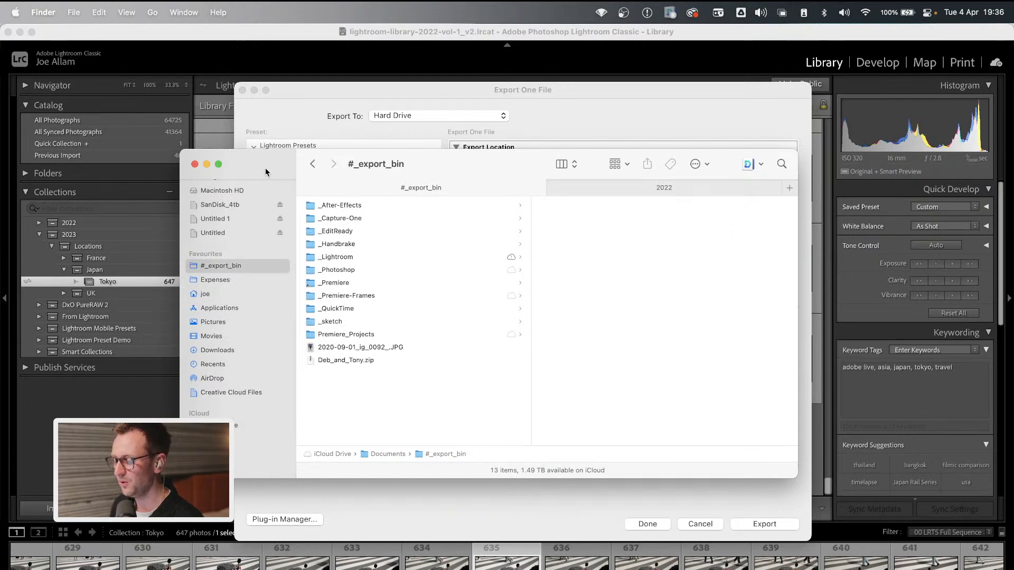
click(285, 124)
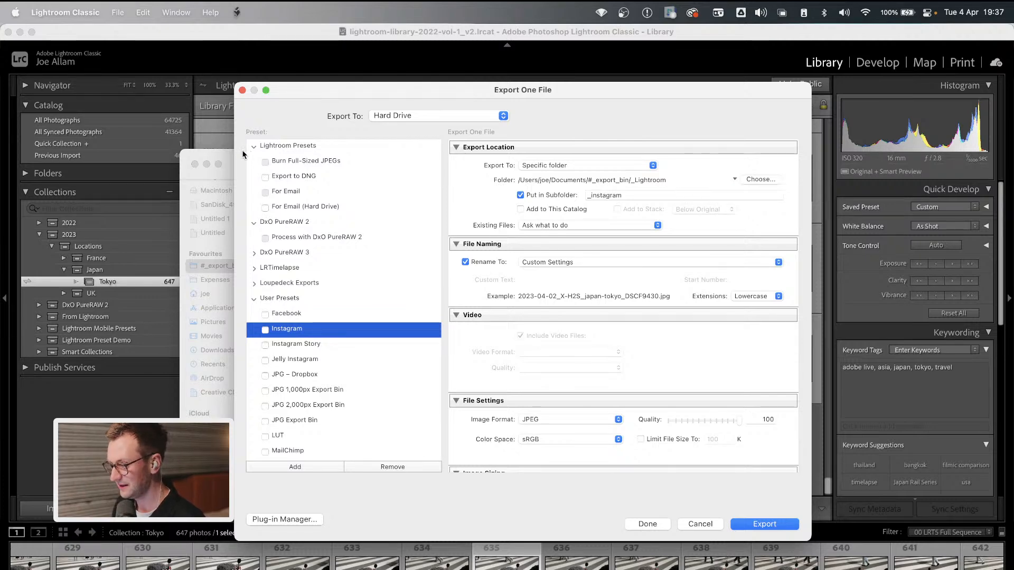
click(220, 151)
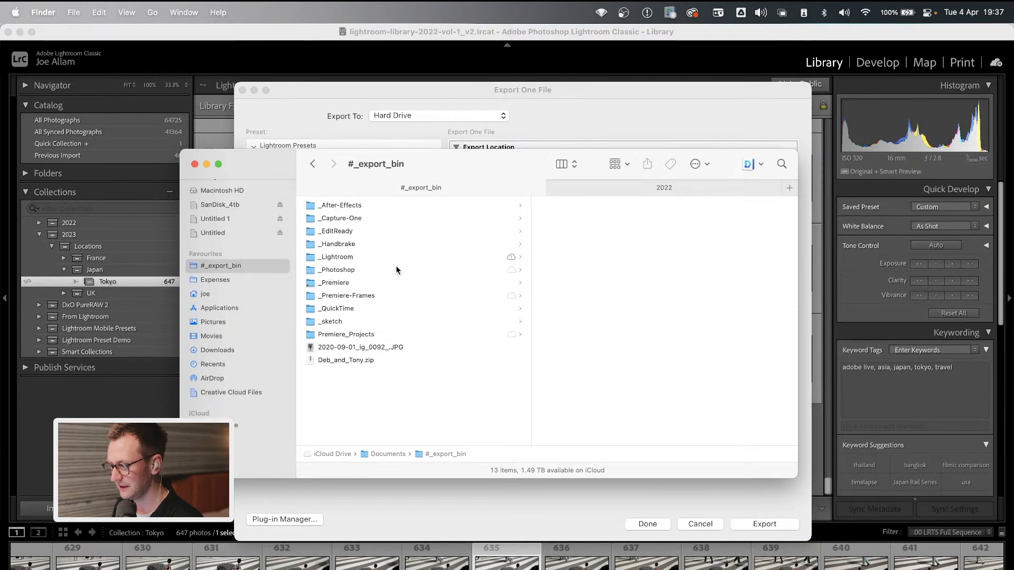
click(348, 259)
click(584, 218)
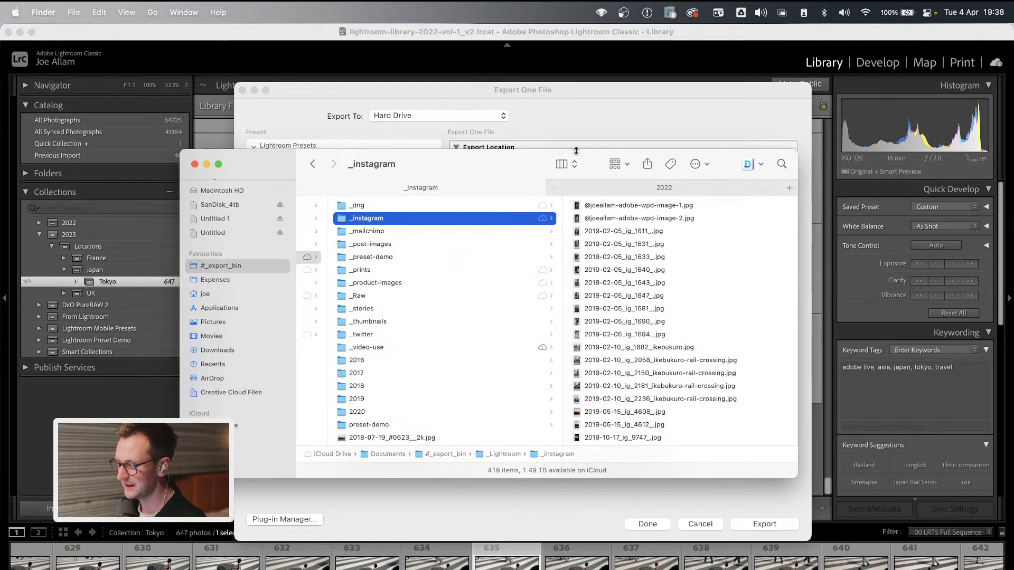
click(582, 116)
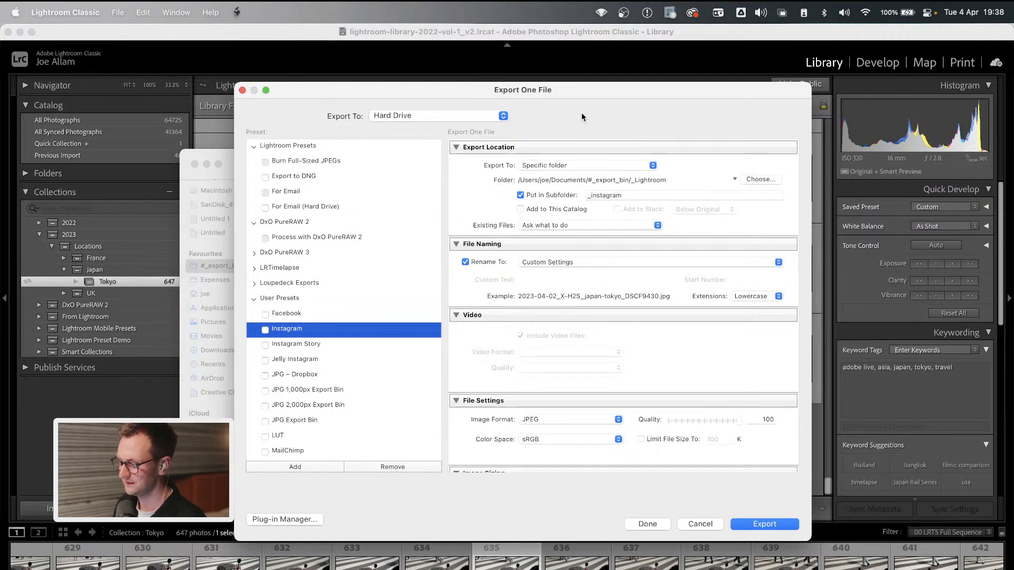
Move the export dialog slightly aside and preview the last few exported japan-nikko images in Finder's _instagram folder
drag(574, 90, 584, 90)
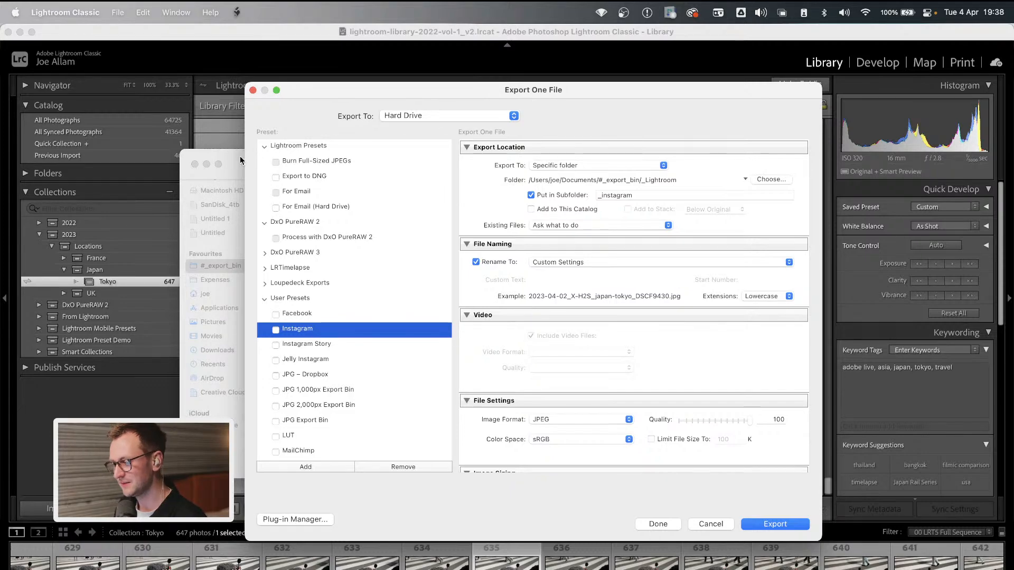
click(241, 156)
scroll(696, 398, down, 20)
scroll(696, 397, down, 20)
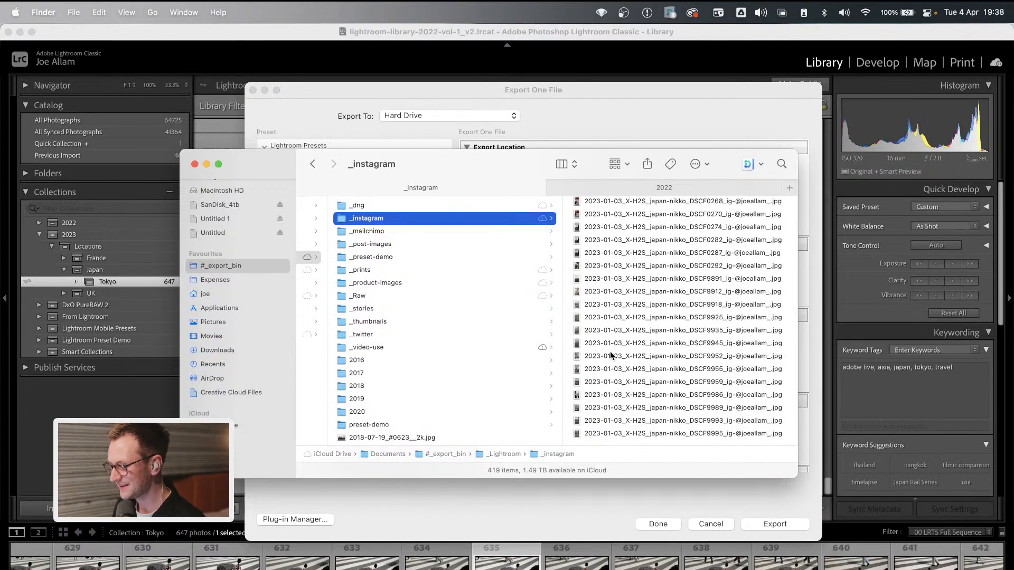
click(616, 433)
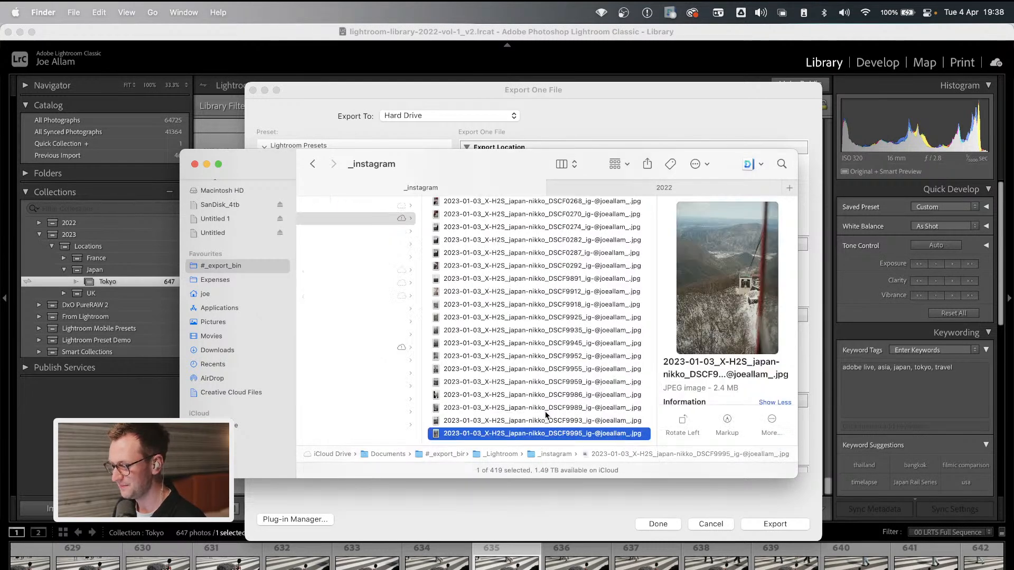
key(Up)
key(Up)
key(Up)
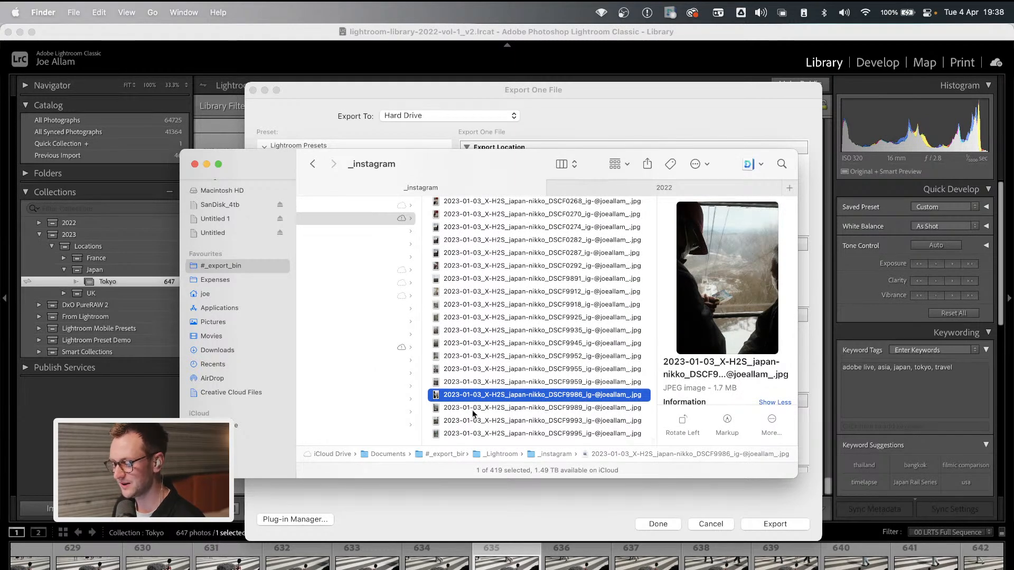
Return to the Lightroom Classic export dialog and look through the file naming templates available for renaming
click(484, 518)
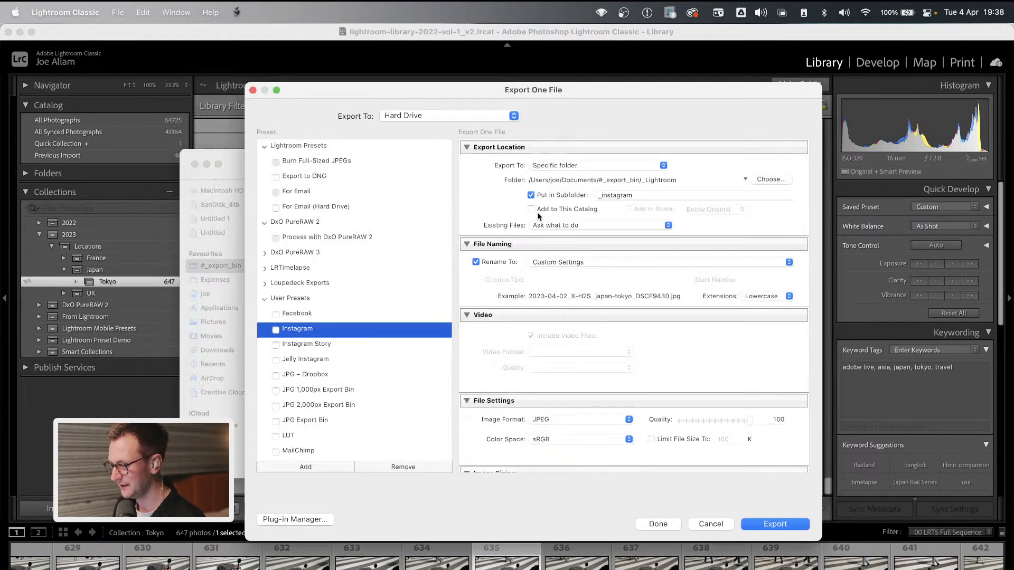
click(576, 262)
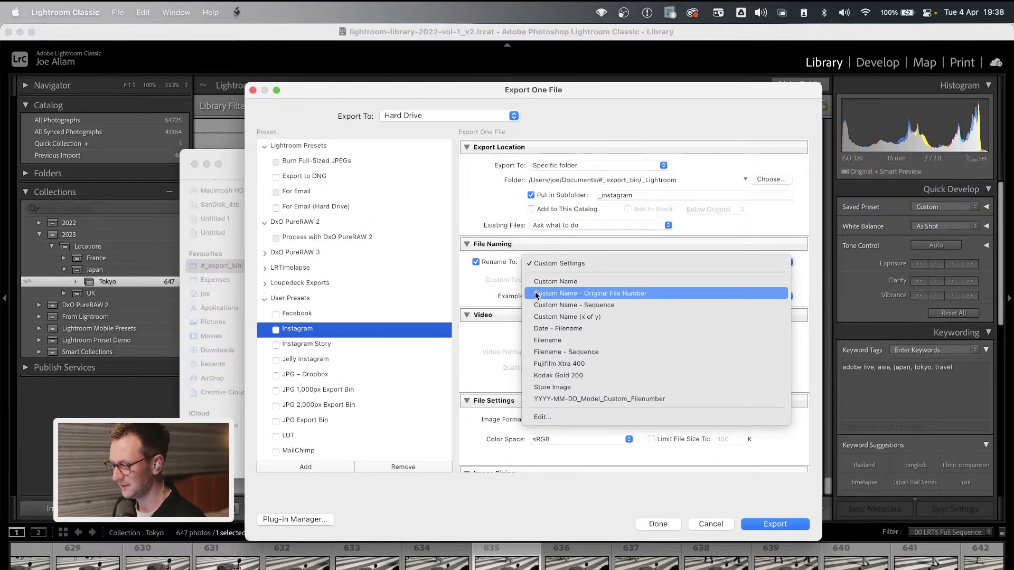
click(473, 289)
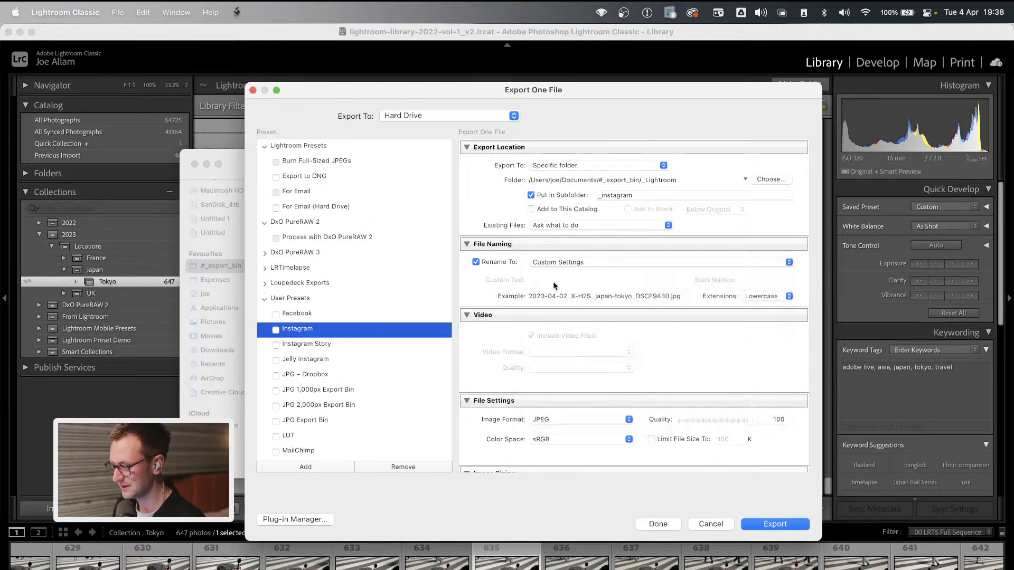
click(588, 263)
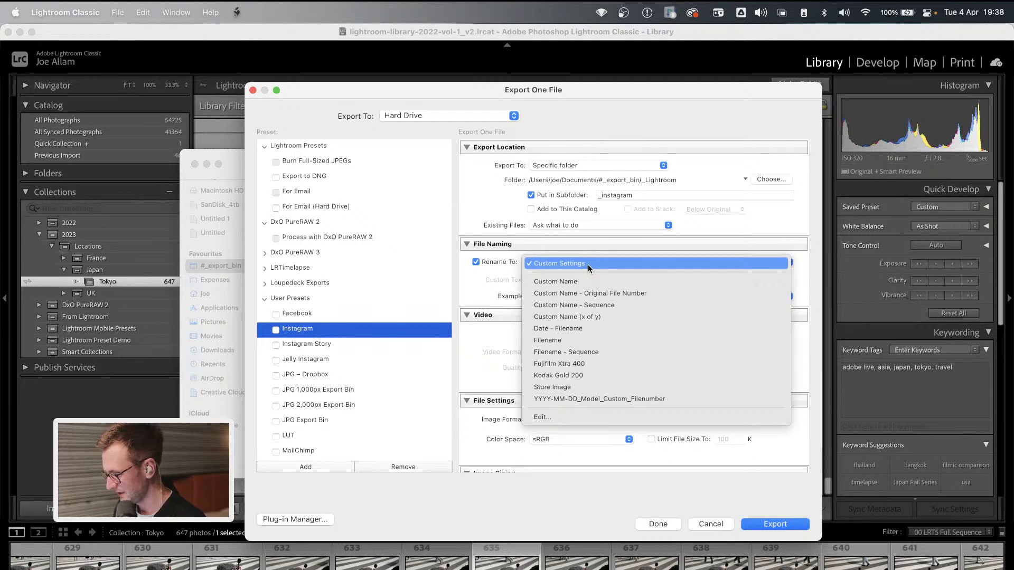
click(467, 290)
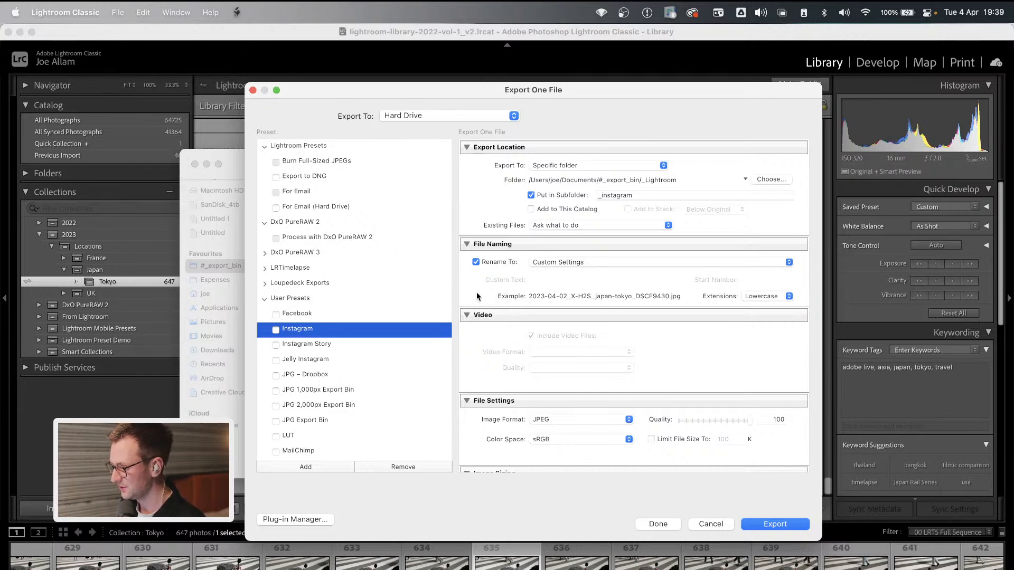
Review the Instagram preset's file format, quality and colour space, and check the available Resize to Fit methods
scroll(477, 296, down, 3)
scroll(477, 296, down, 3)
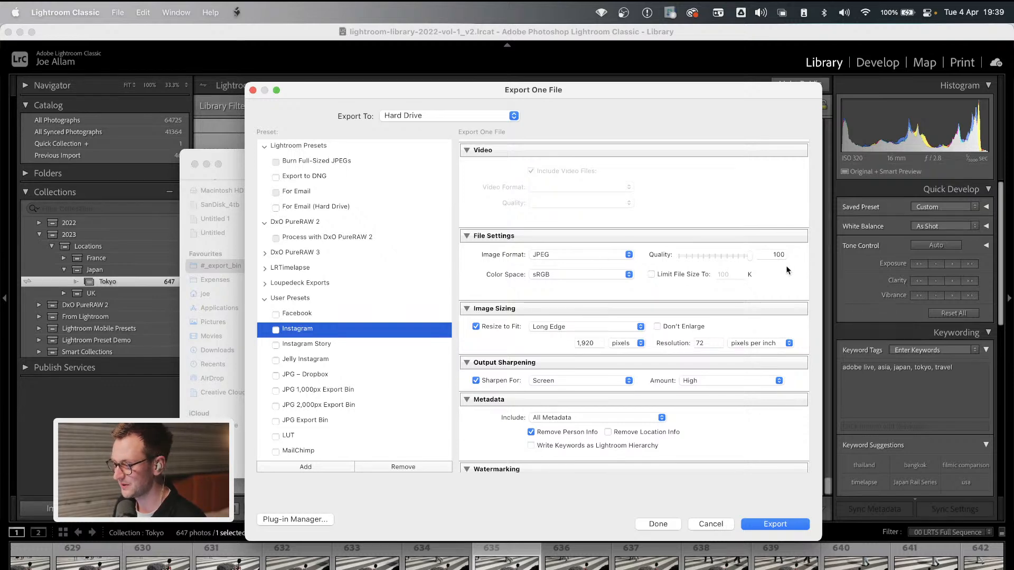
scroll(488, 277, down, 3)
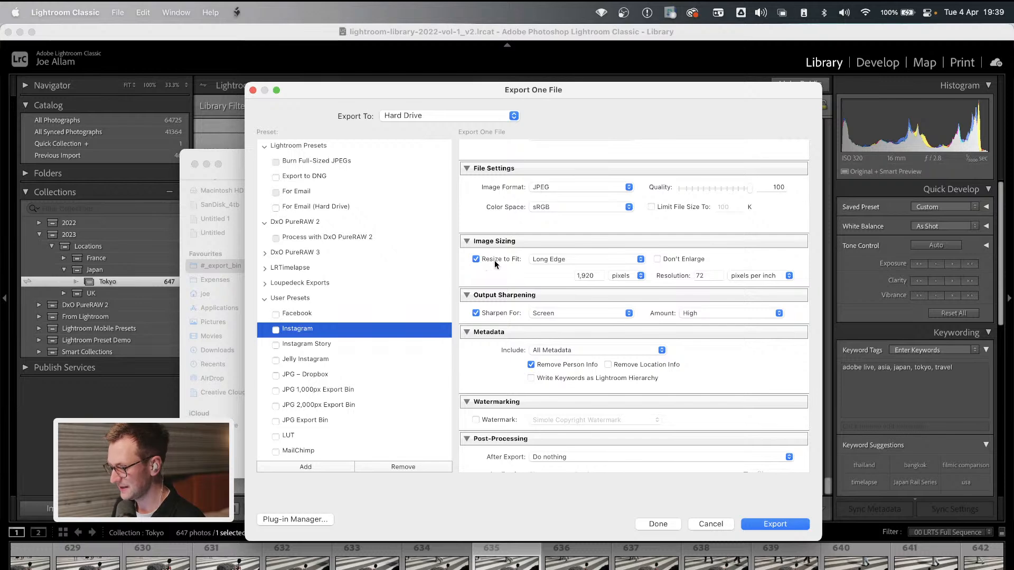
click(561, 261)
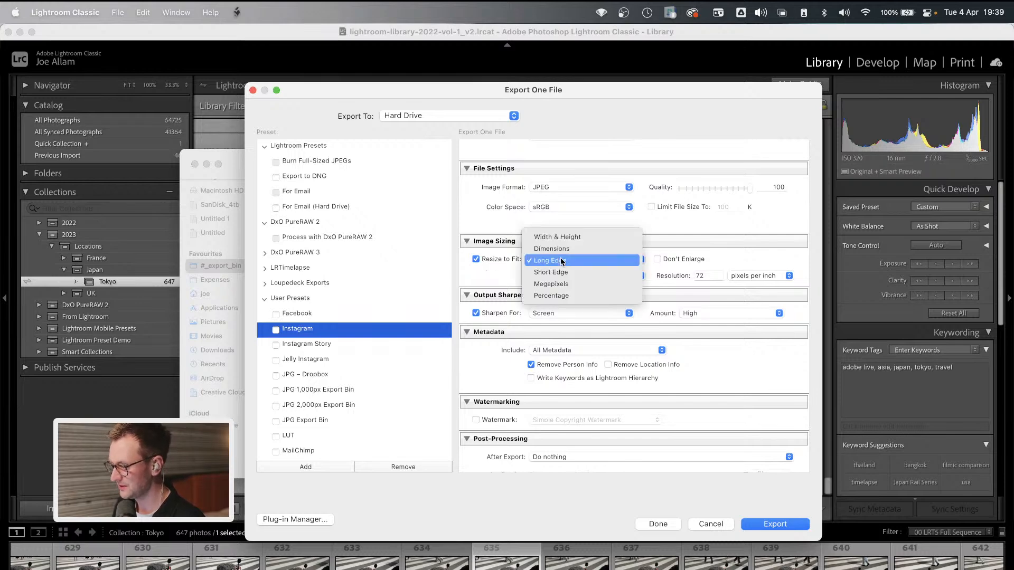
click(503, 279)
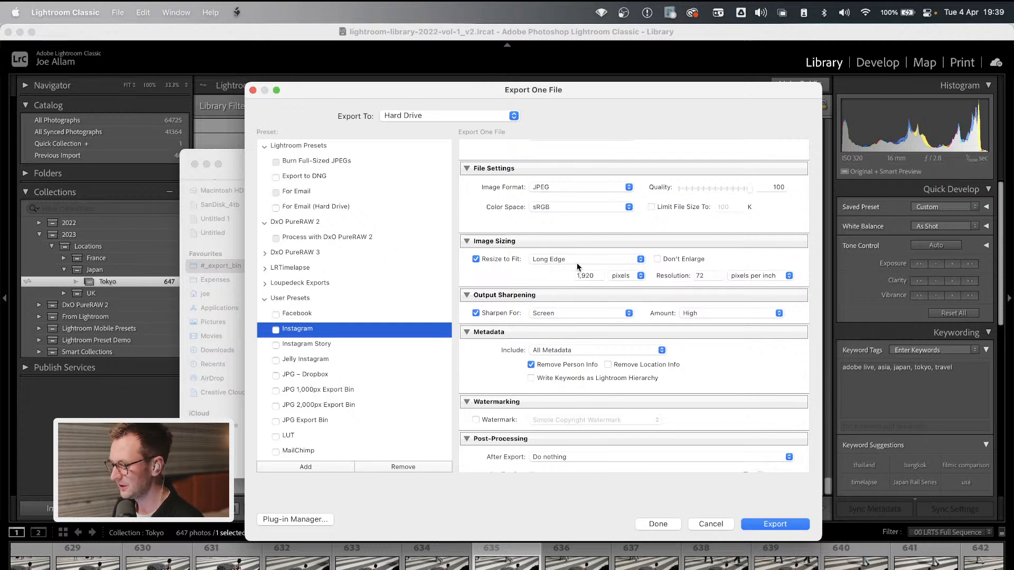
Examine the preset's long-edge pixel size and resolution, then its sharpening, metadata, watermarking and post-processing settings
click(595, 275)
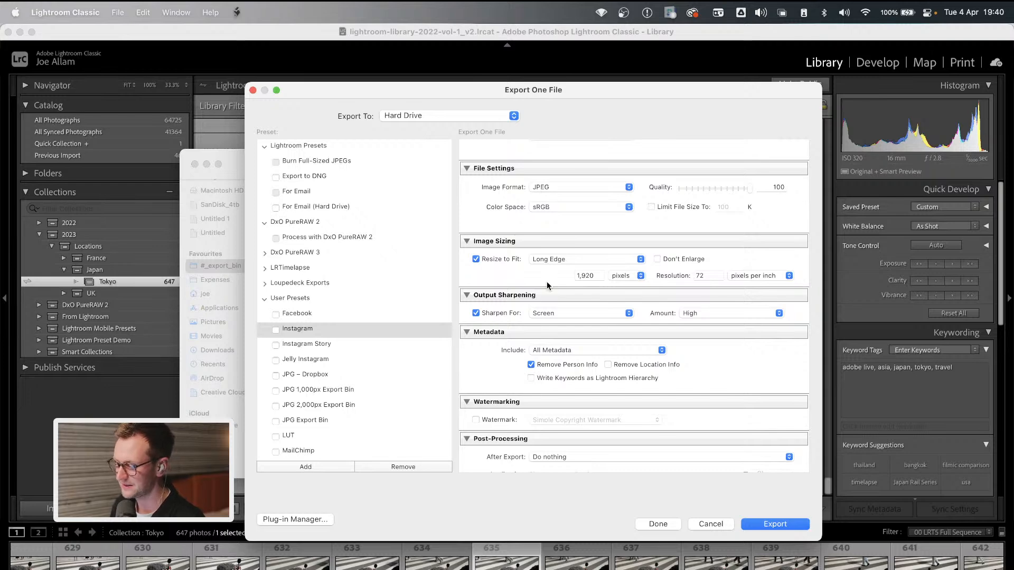
double_click(594, 275)
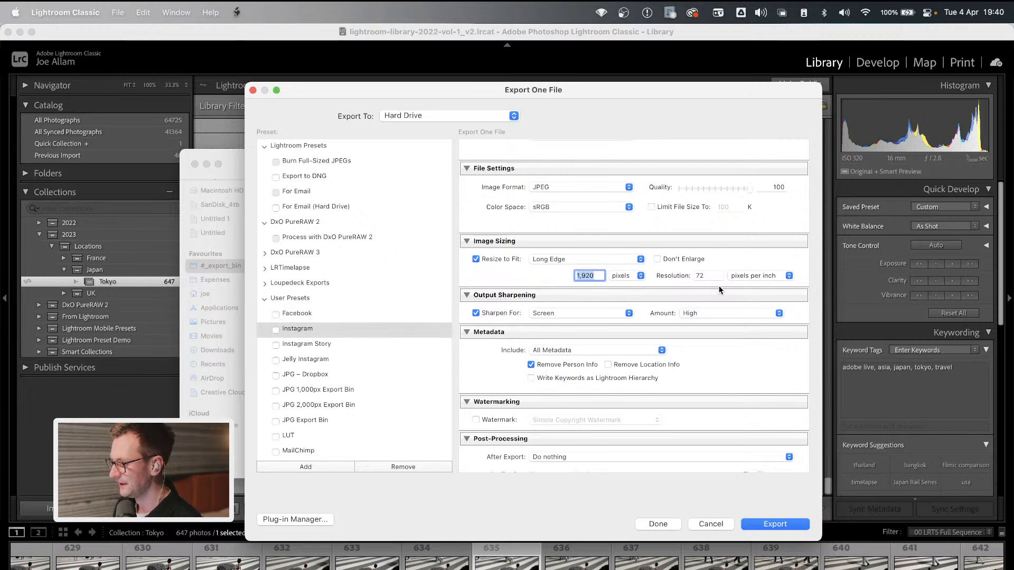
double_click(698, 275)
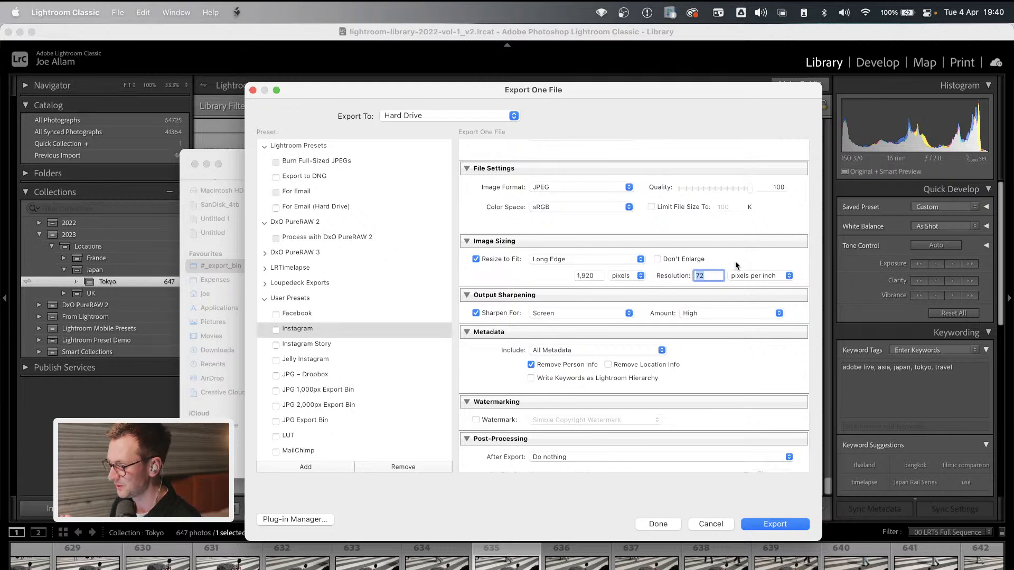
click(531, 281)
scroll(531, 281, down, 2)
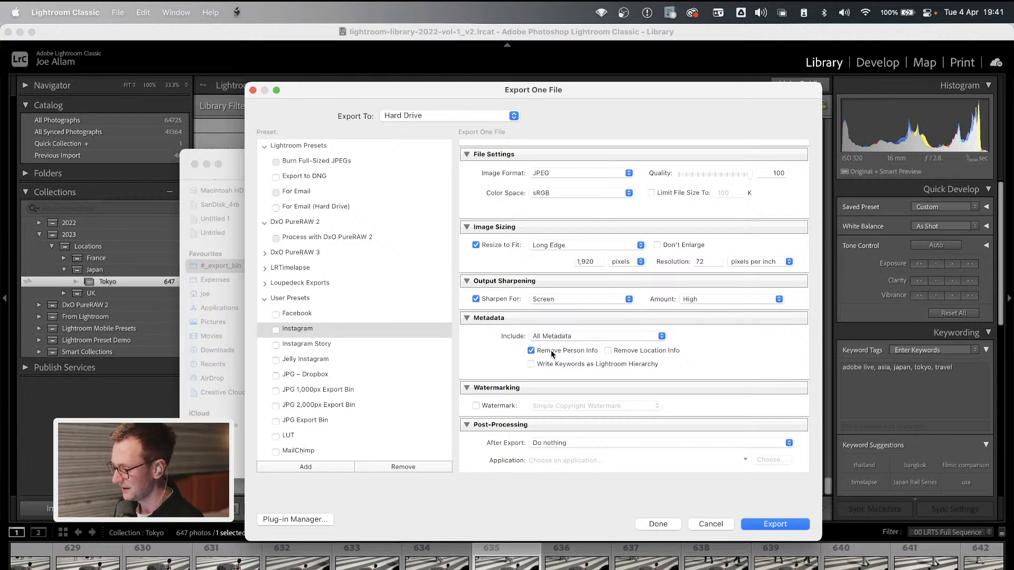
scroll(521, 378, down, 2)
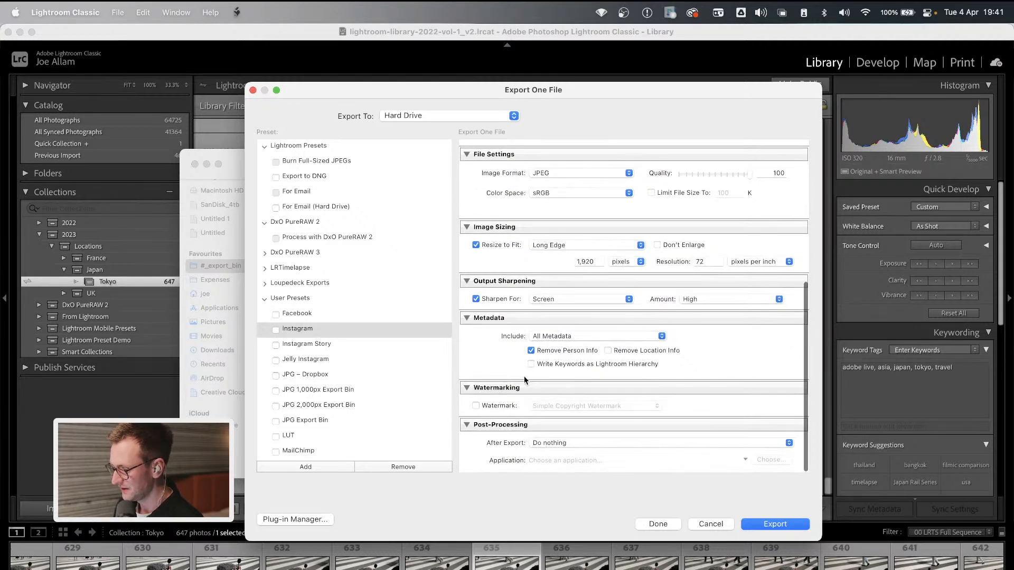
Select the Instagram export preset again and review its export location and file naming settings
click(334, 329)
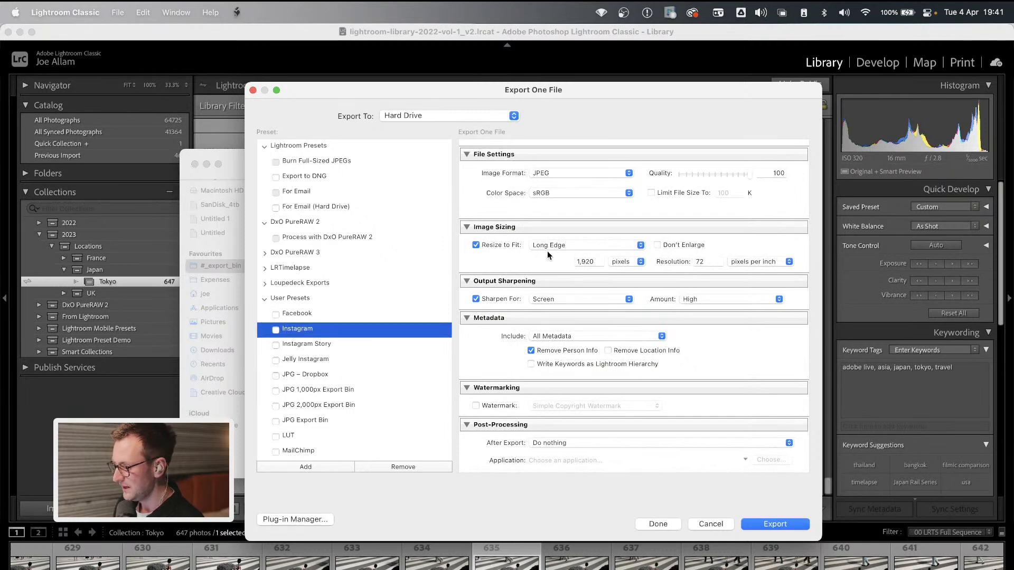
scroll(549, 254, up, 5)
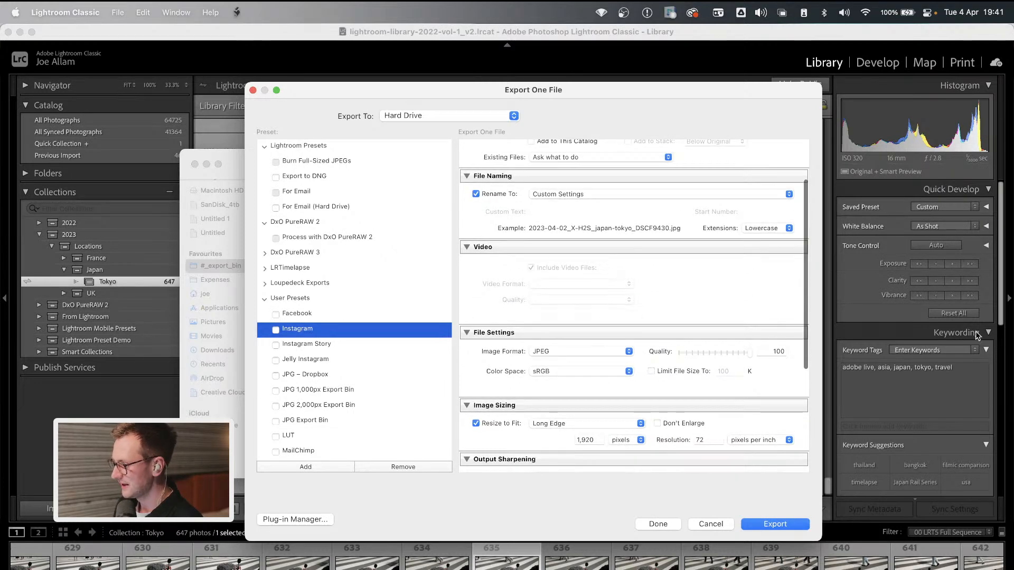
scroll(559, 270, up, 3)
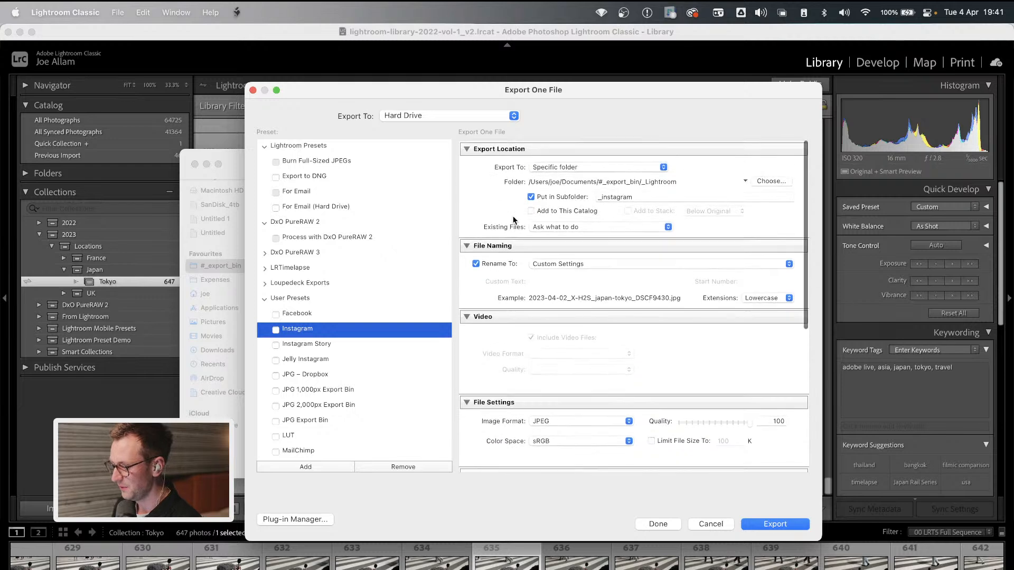
scroll(304, 401, down, 5)
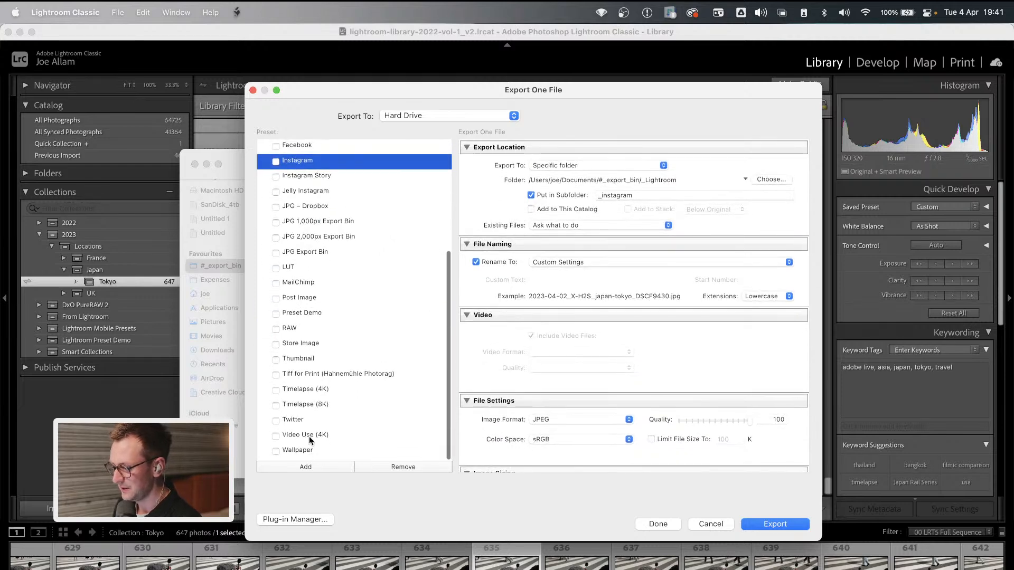
click(306, 467)
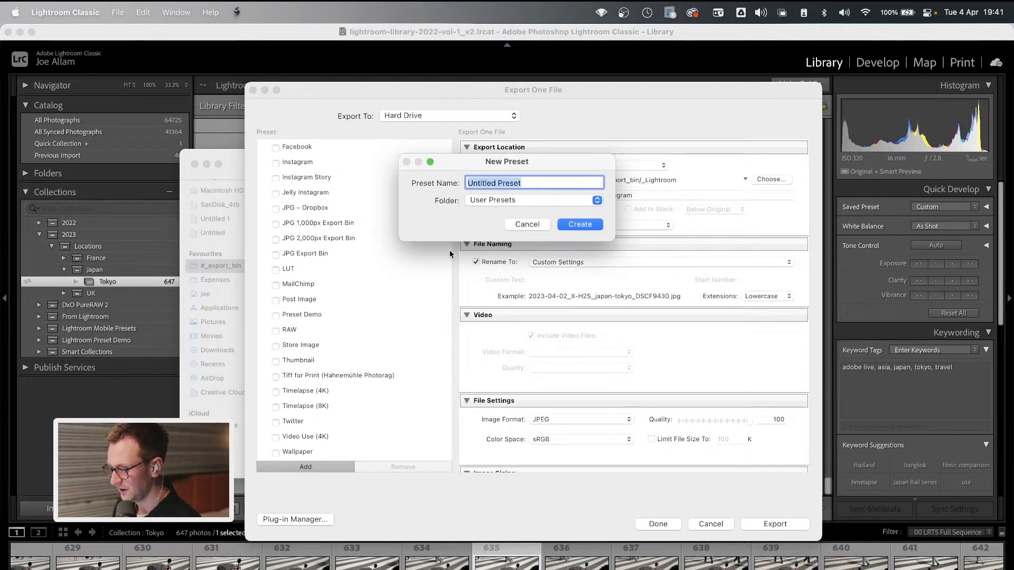
click(526, 201)
click(444, 200)
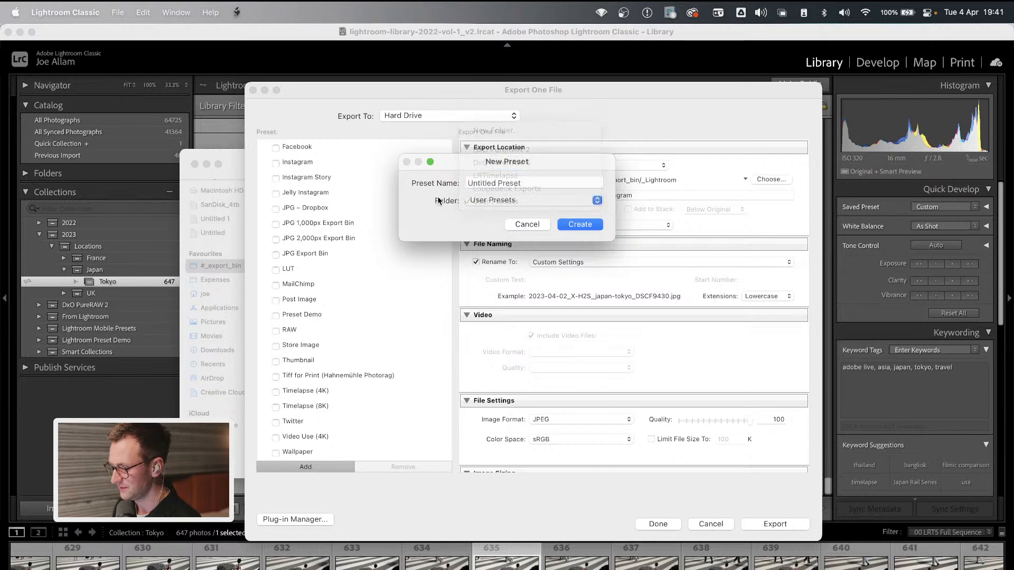
click(521, 227)
Update the Instagram user preset with the current export settings and reselect it
scroll(304, 262, up, 3)
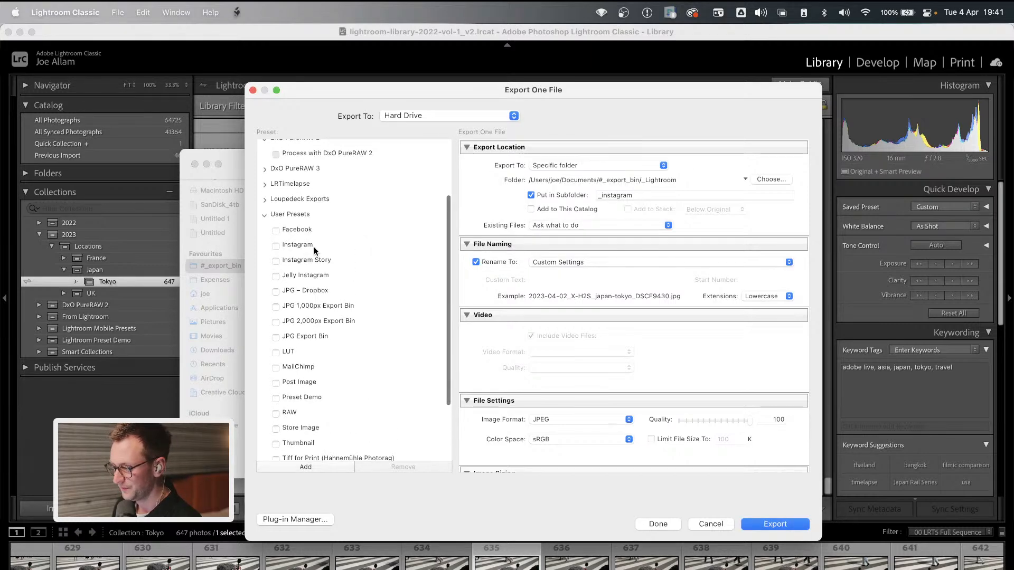
right_click(315, 243)
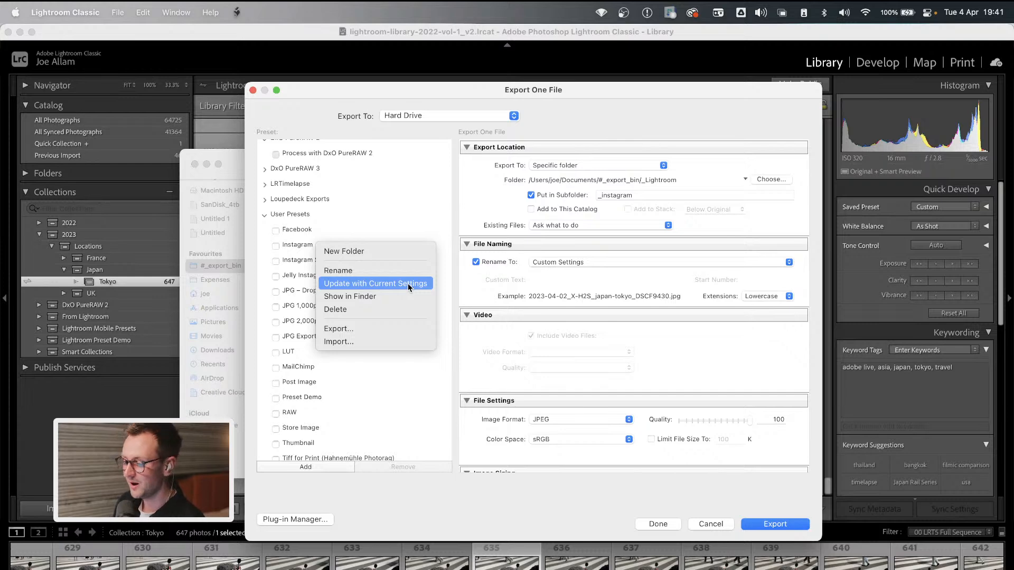
click(420, 283)
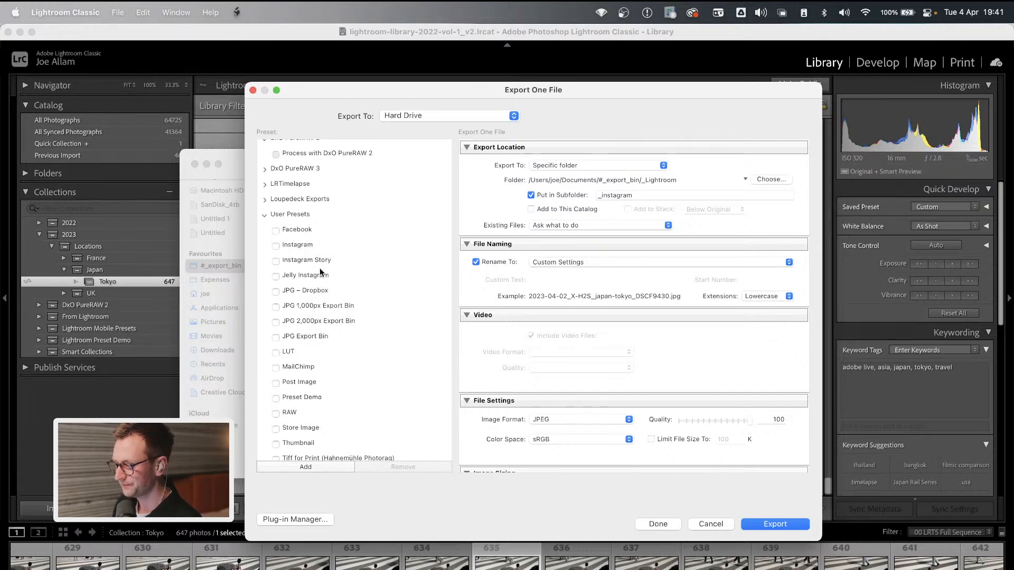
click(305, 245)
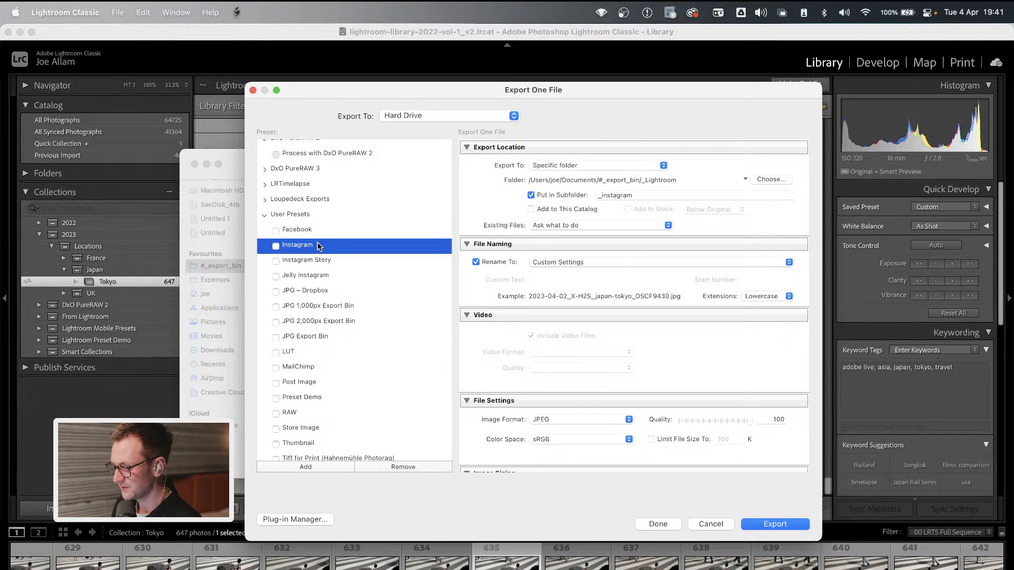
Load the JPG 1,000px Export Bin preset and examine its file naming, file settings, image sizing and metadata options
click(333, 306)
scroll(274, 312, down, 1)
scroll(274, 312, down, 1)
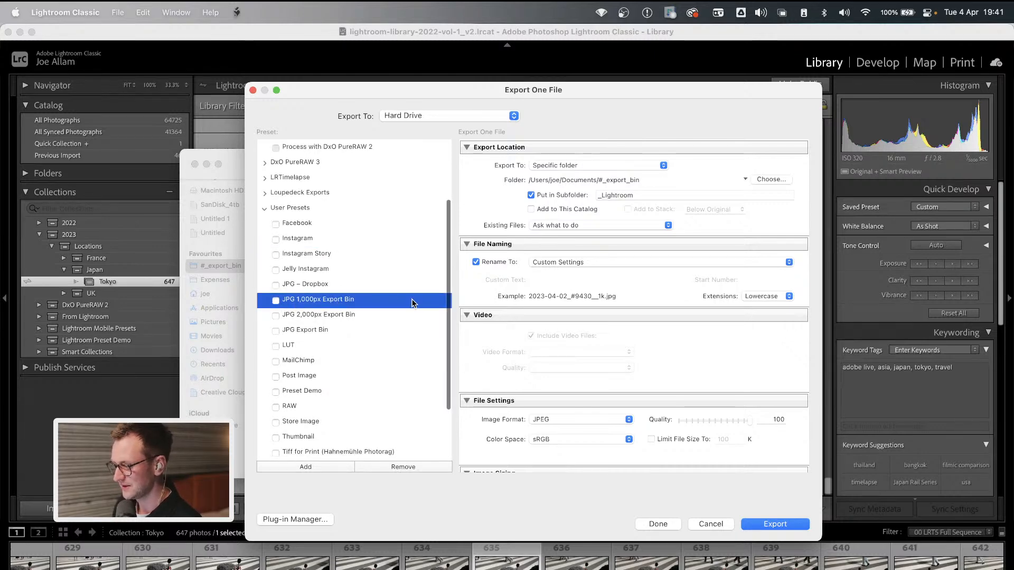
scroll(491, 278, down, 5)
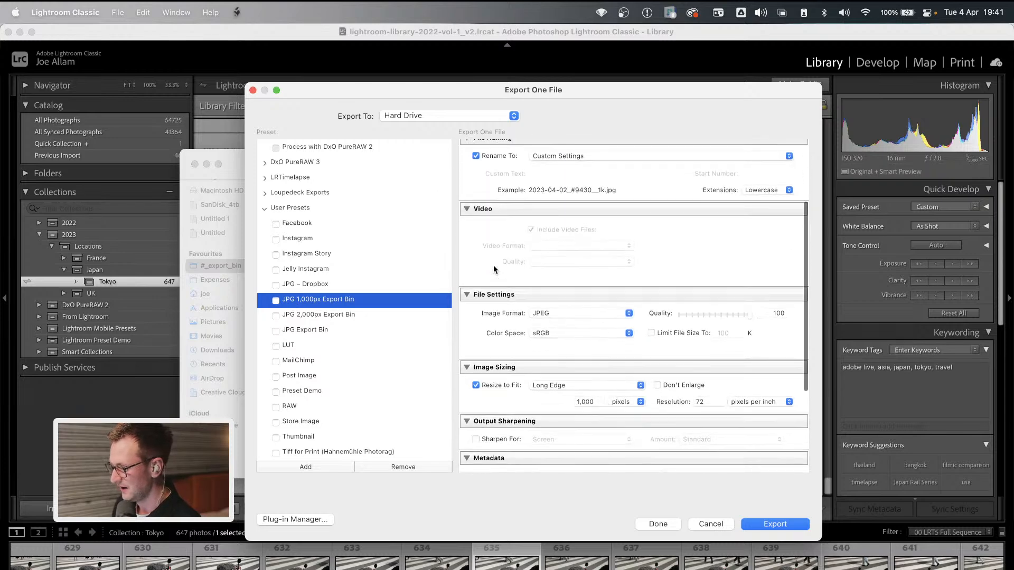
scroll(716, 329, down, 3)
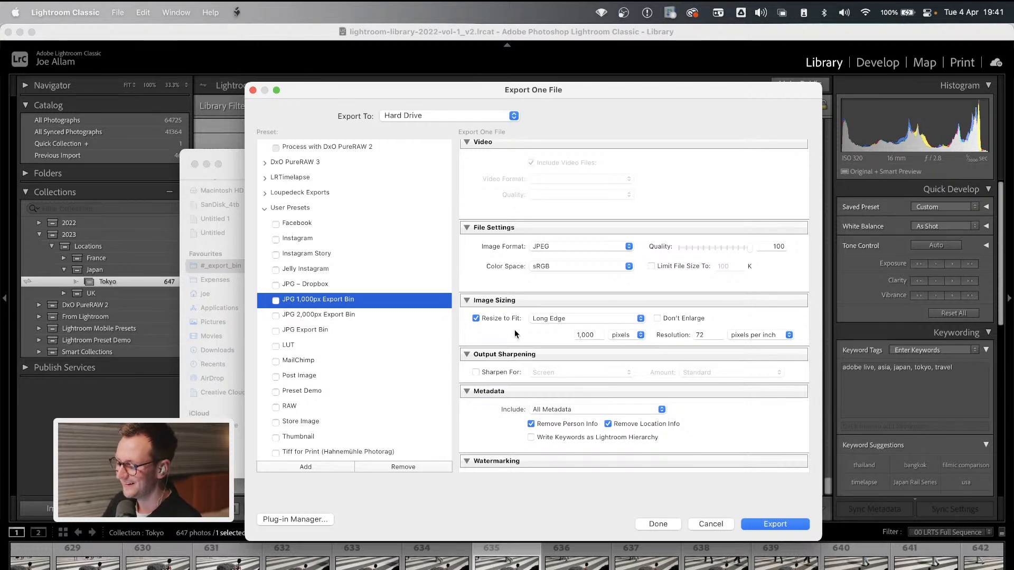
Compare the sizing and file settings of the JPG 2,000px Export Bin and JPG Export Bin presets
click(362, 316)
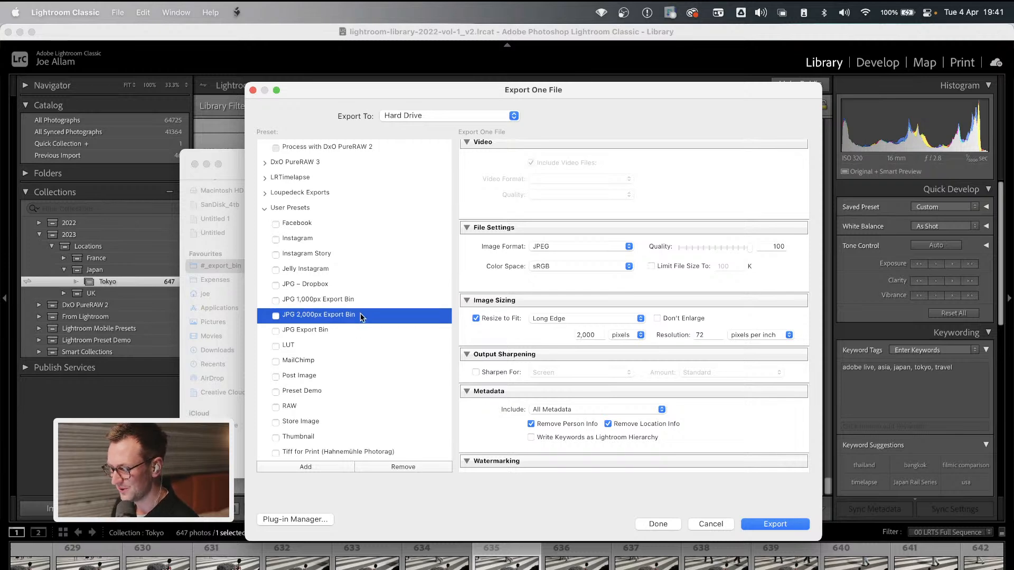
scroll(343, 296, down, 3)
click(314, 267)
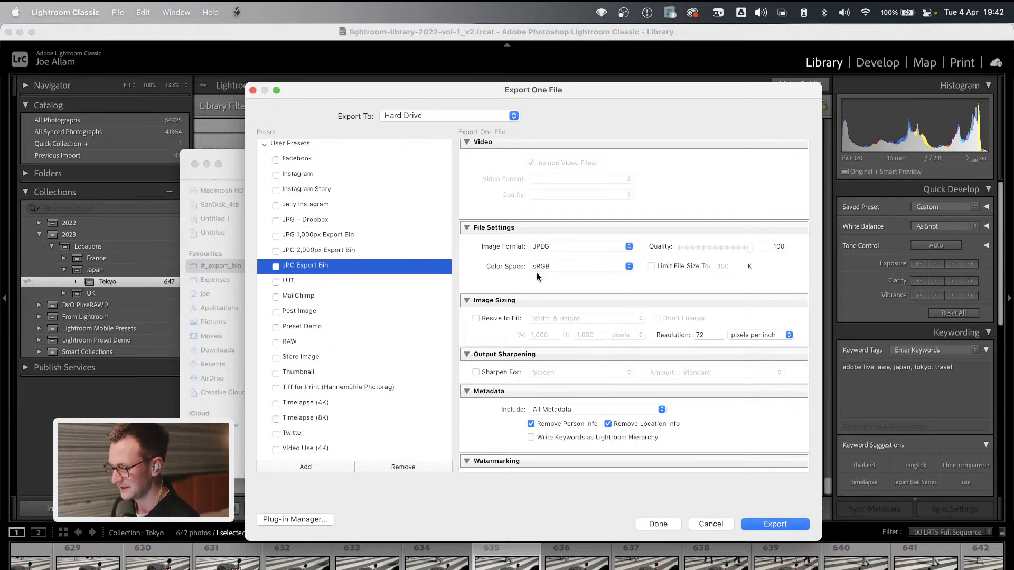
scroll(553, 267, up, 3)
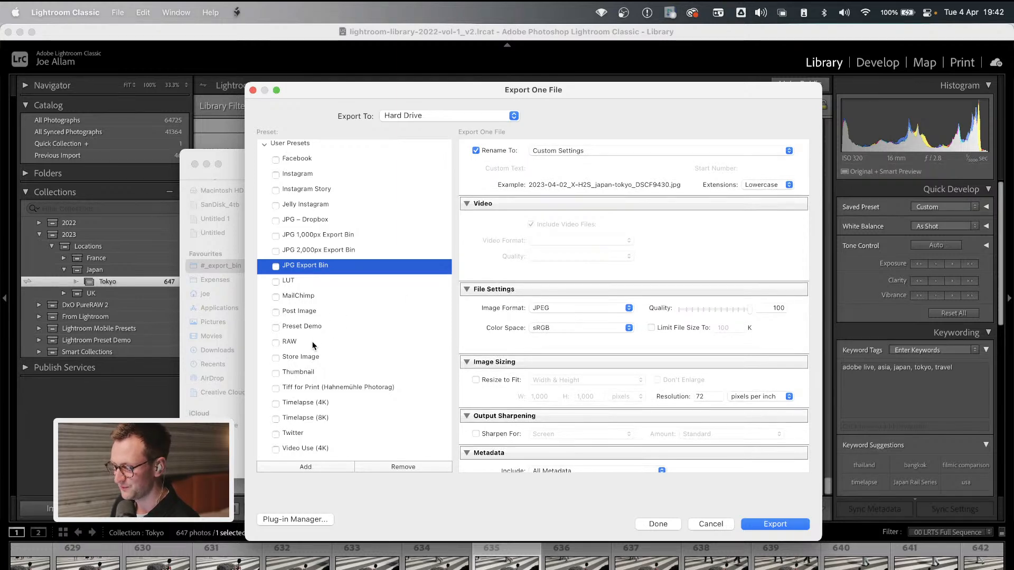
Examine the format, colour space, sizing and sharpening settings of the Tiff for Print (Hahnemühle Photorag) and Twitter presets
scroll(294, 393, down, 1)
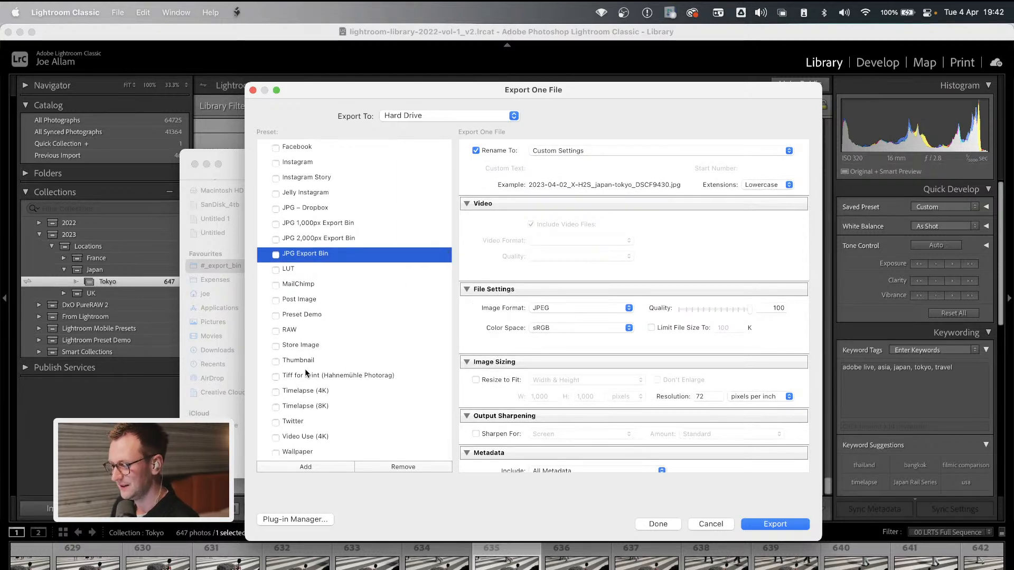
click(305, 374)
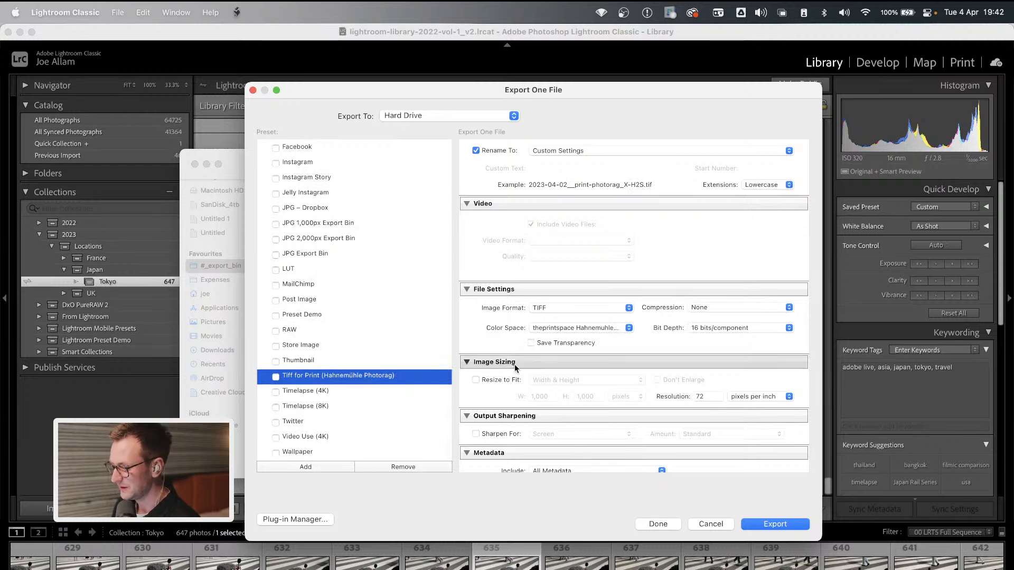
scroll(515, 367, down, 5)
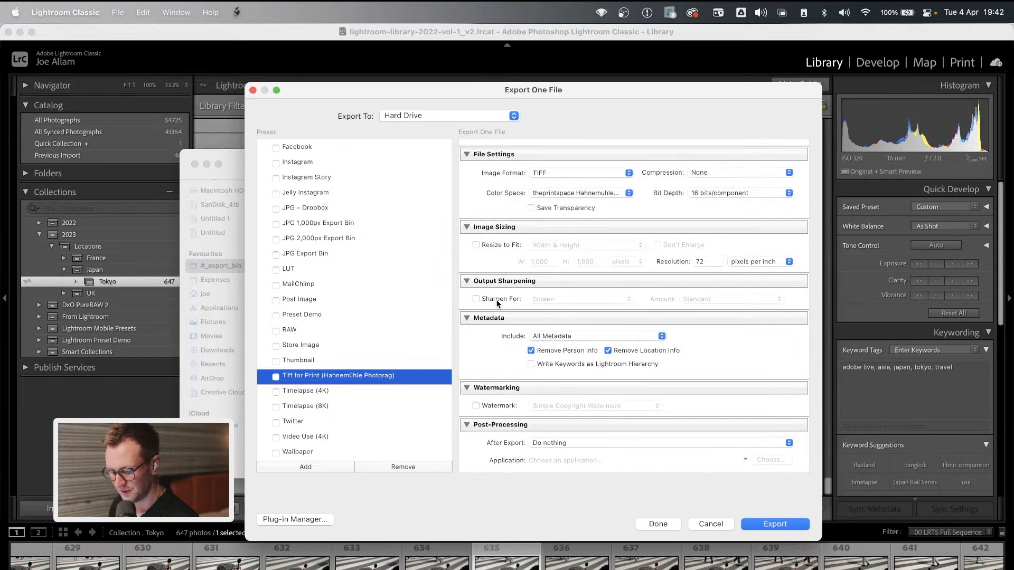
scroll(352, 415, down, 2)
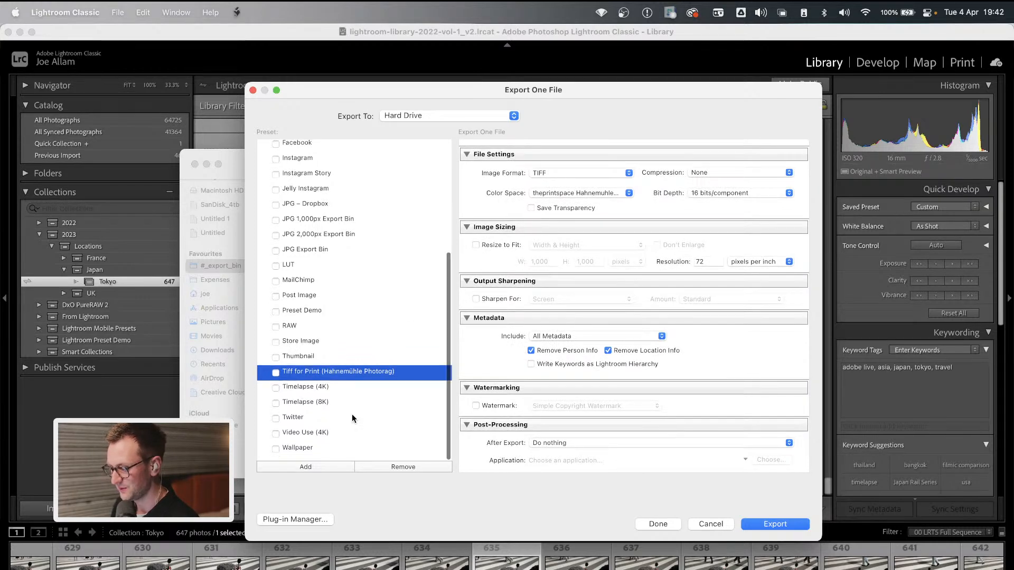
click(301, 421)
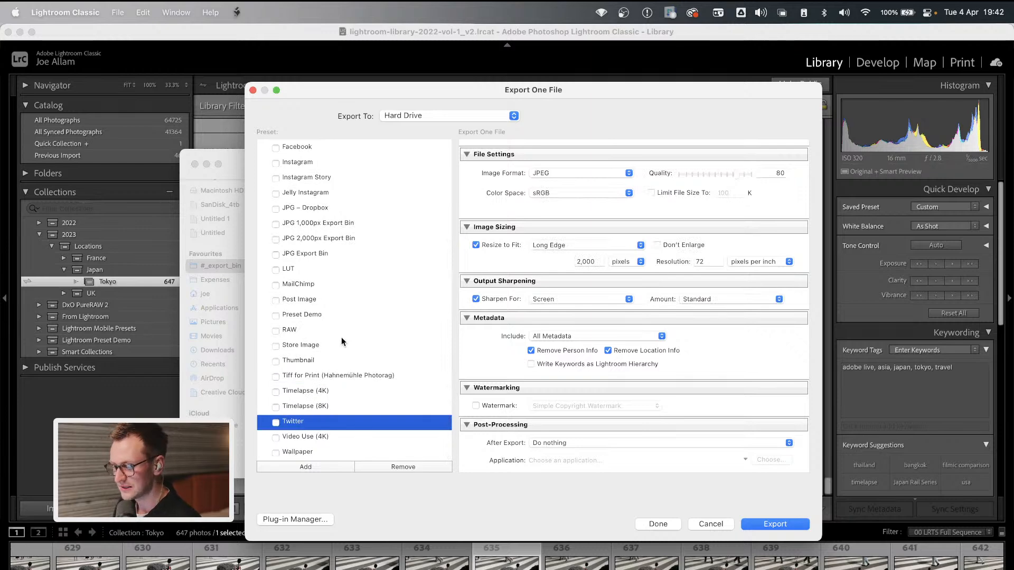
scroll(341, 337, up, 3)
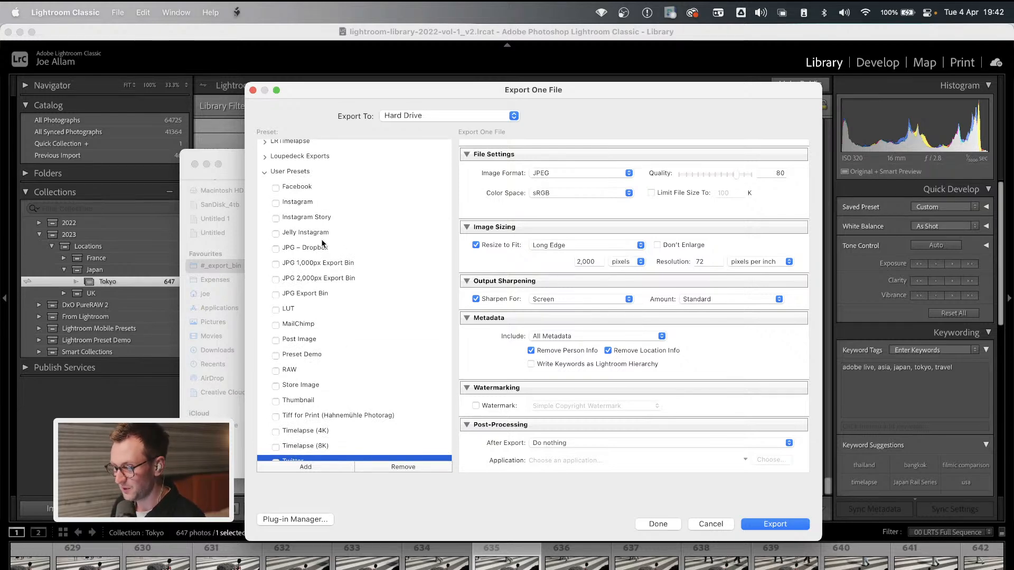
click(318, 267)
click(276, 264)
click(276, 280)
click(275, 325)
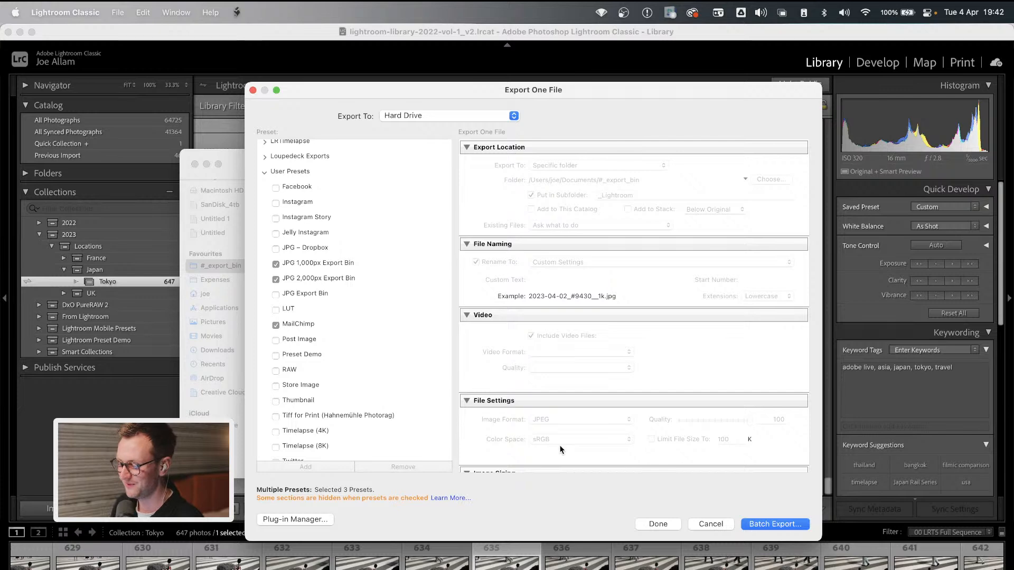
click(711, 524)
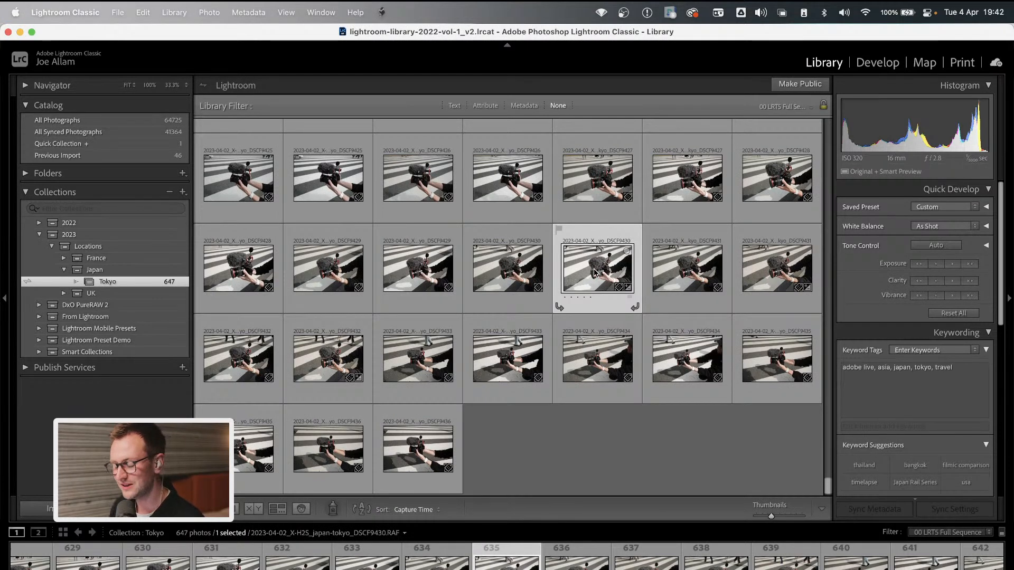
Export the selected DSCF9430 Tokyo photo directly from the grid with the Instagram user preset
right_click(577, 263)
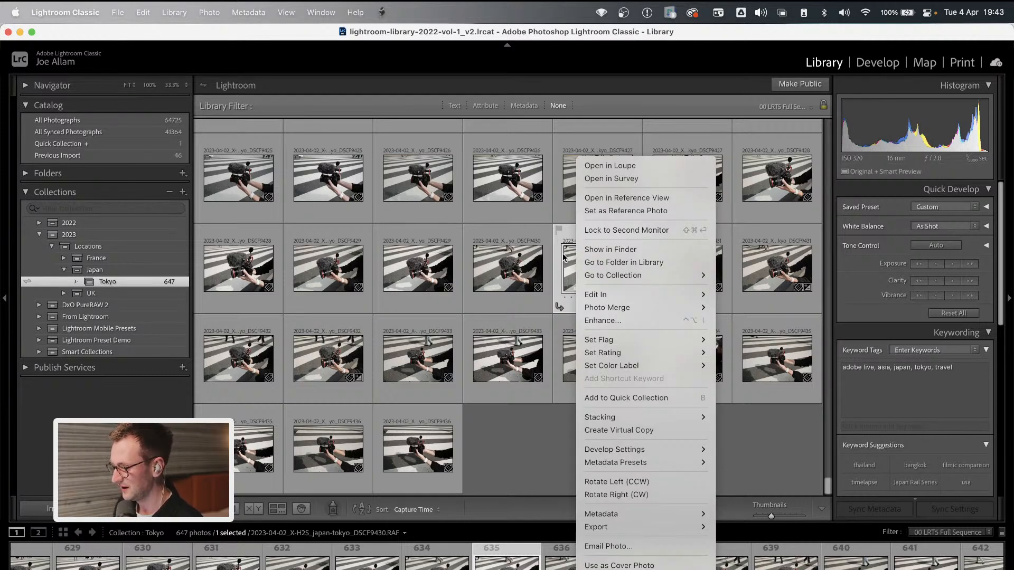
mouse_move(622, 529)
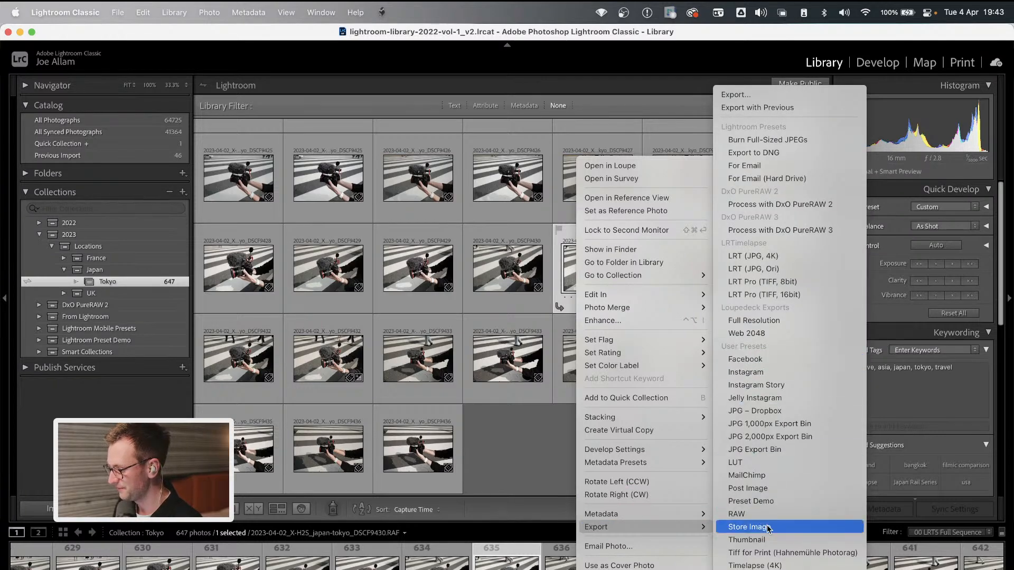
click(791, 374)
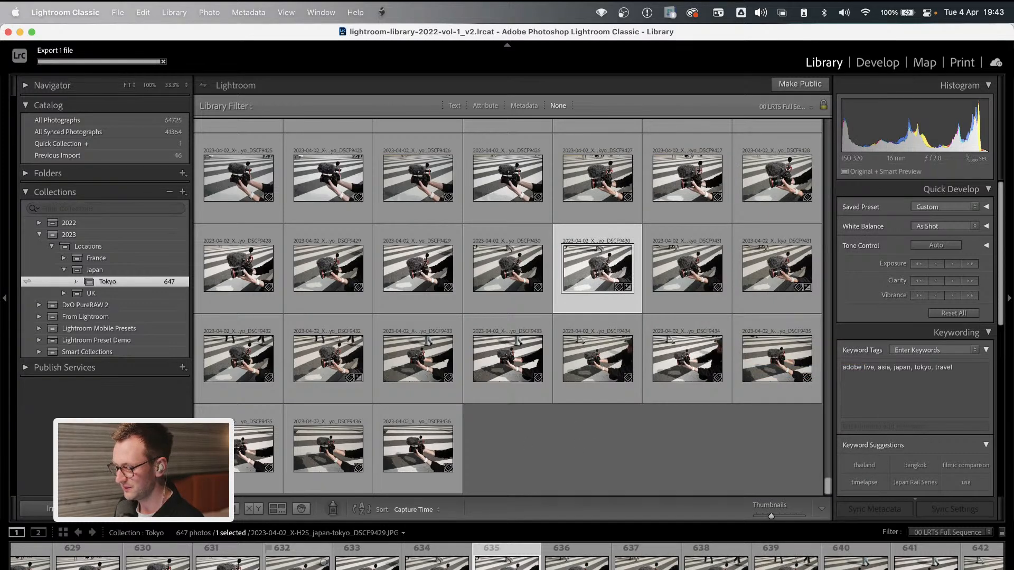
Switch to Finder's _instagram folder and preview the newly exported japan-tokyo DSCF9430 image at full size
scroll(567, 315, down, 1)
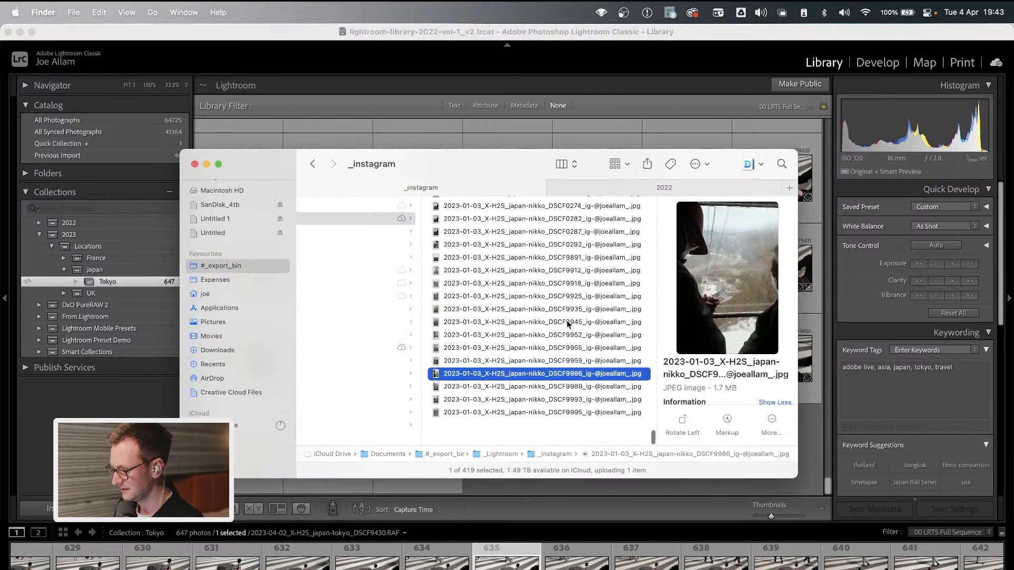
click(527, 436)
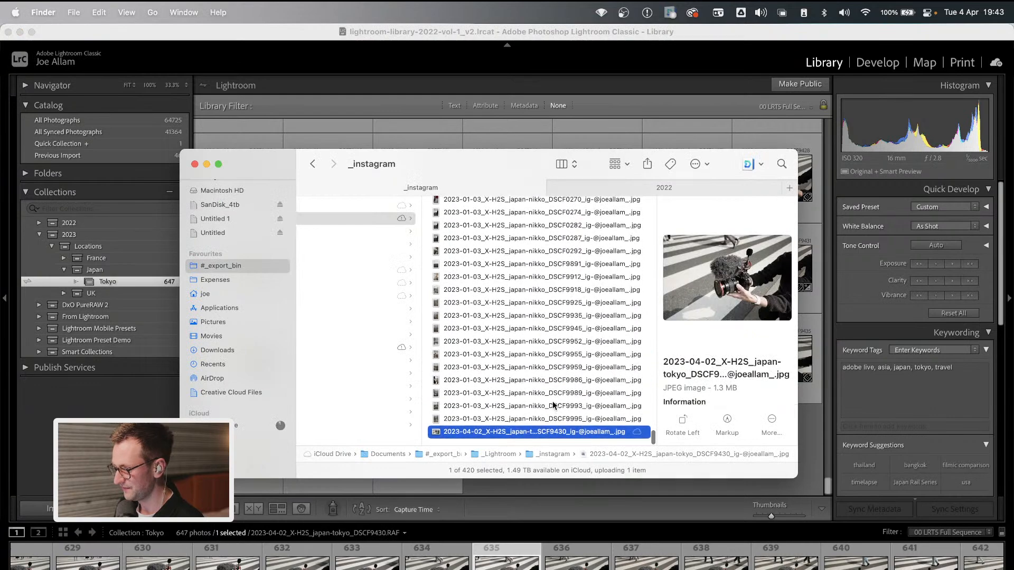
key(space)
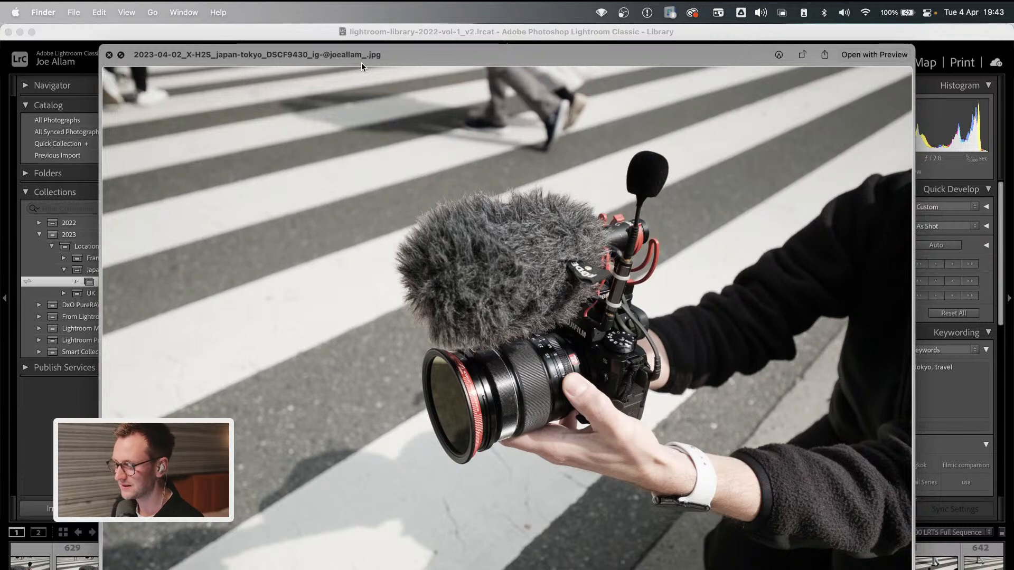
key(space)
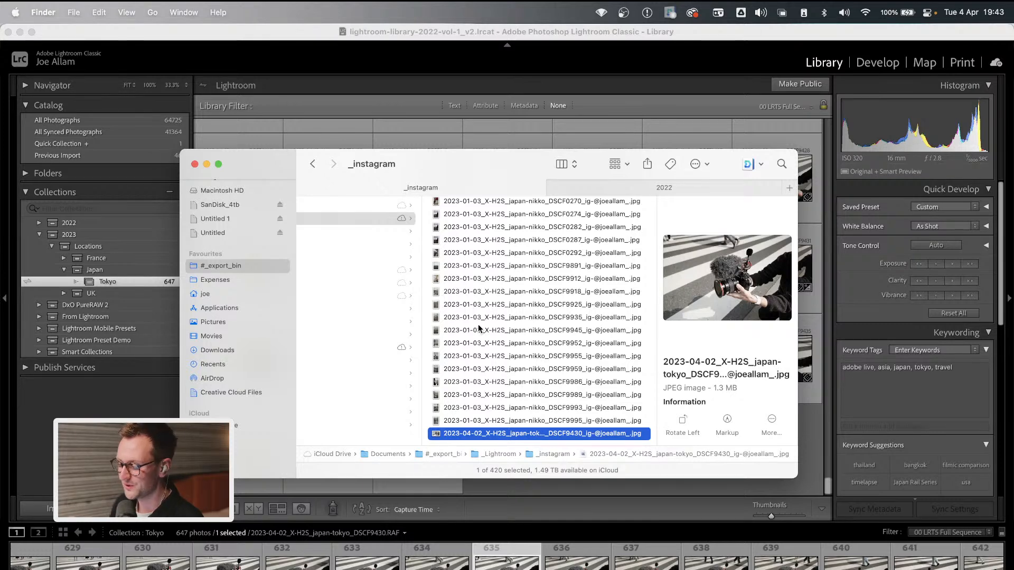
Return to Lightroom Classic and open the export dialog for the selected DSCF9430 photo
click(810, 426)
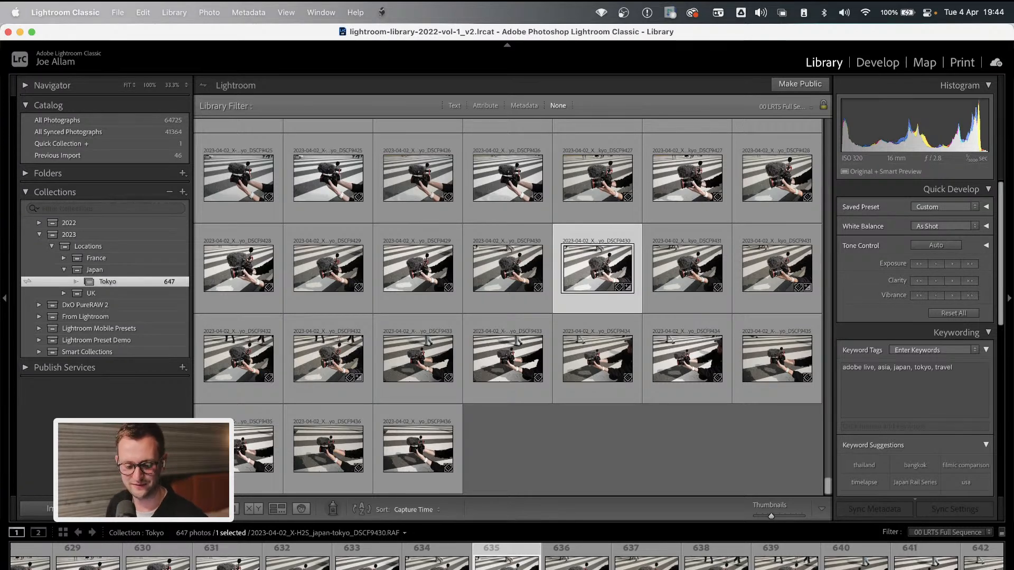
key(super+shift+e)
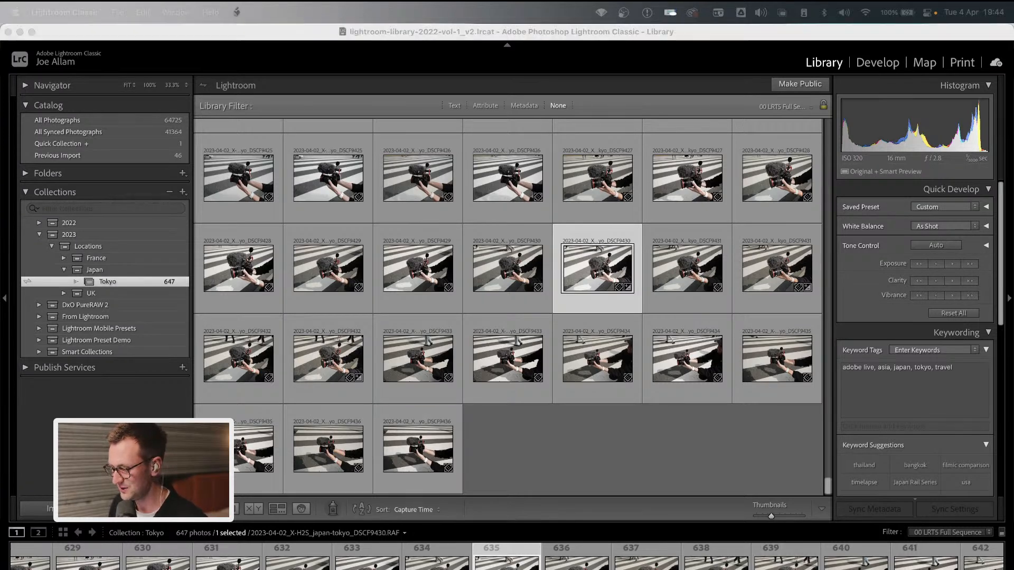